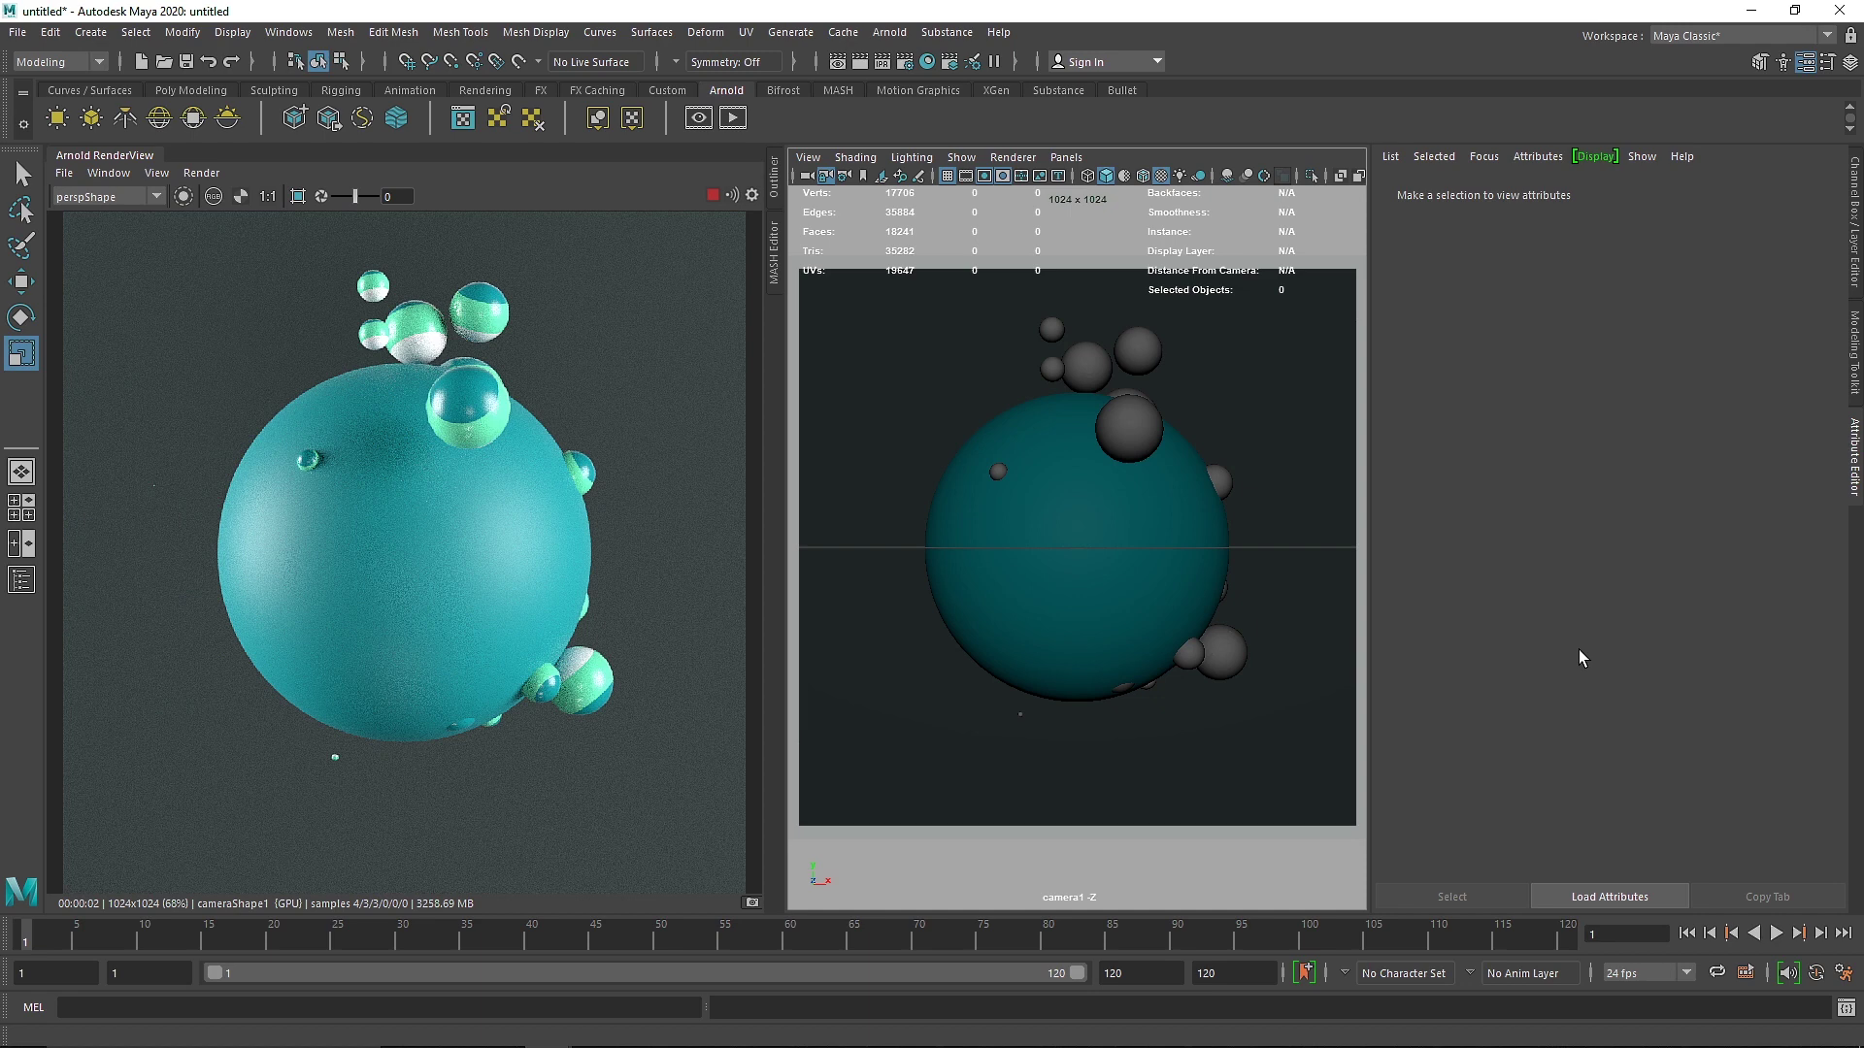
- Inspect the sphere scene from the perspective view and return to the camera1 view
key("space")
left_click_drag(1008, 569, 1071, 596)
scroll(1071, 596, "up", 8)
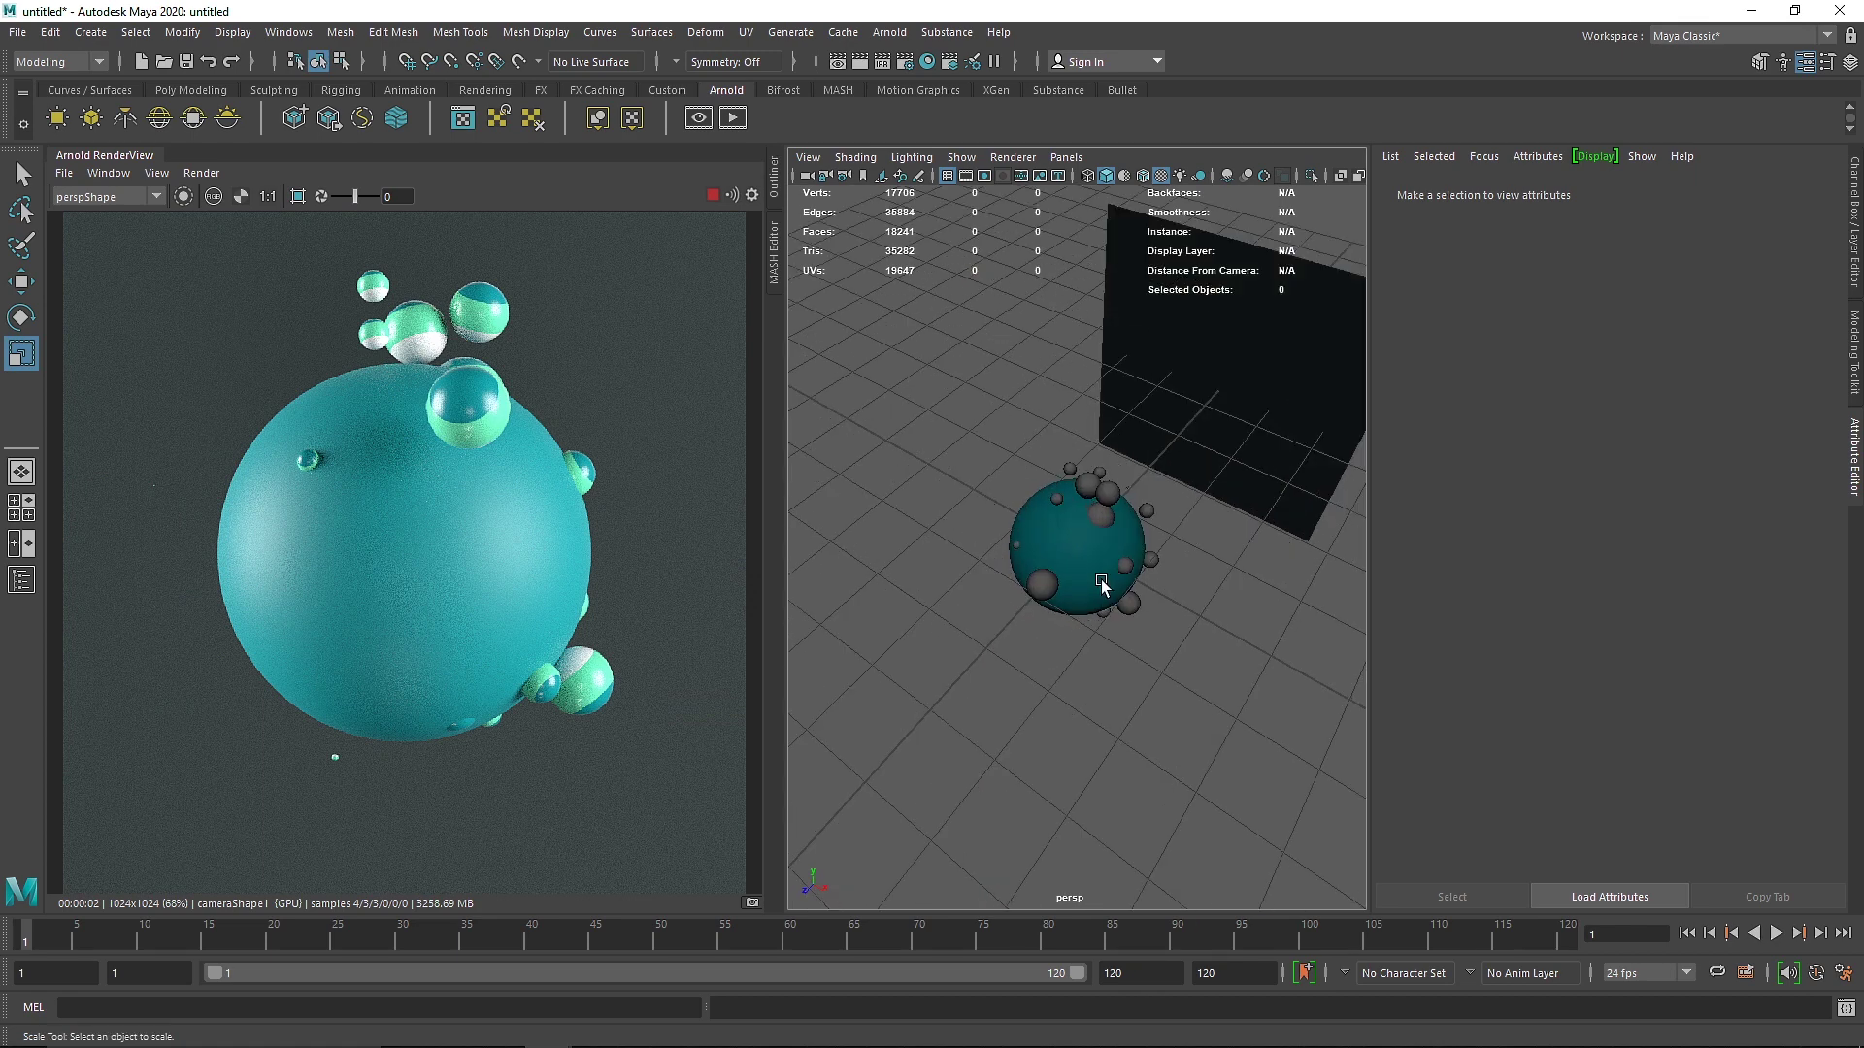
left_click(1073, 158)
mouse_move(1116, 176)
left_click(1282, 175)
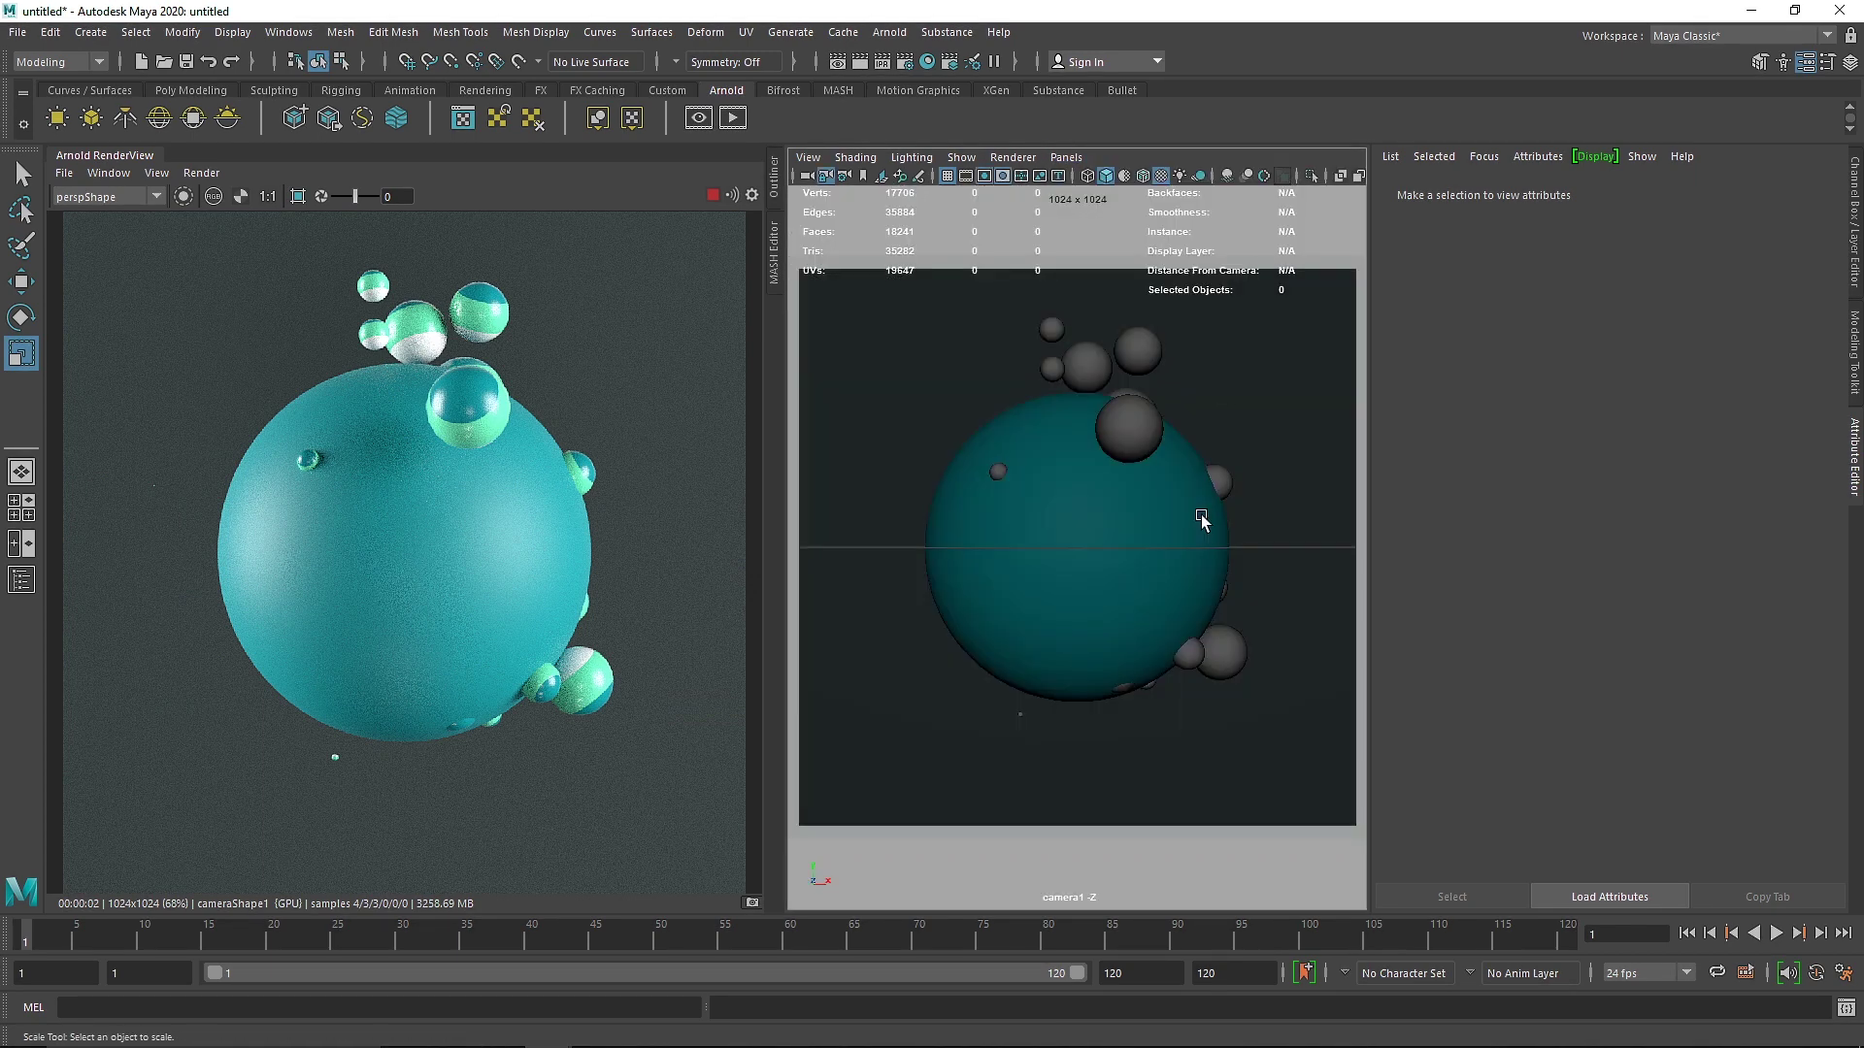
- Preview the animation playback, stop it, and refresh the Arnold render at the stopped frame
left_click(1776, 934)
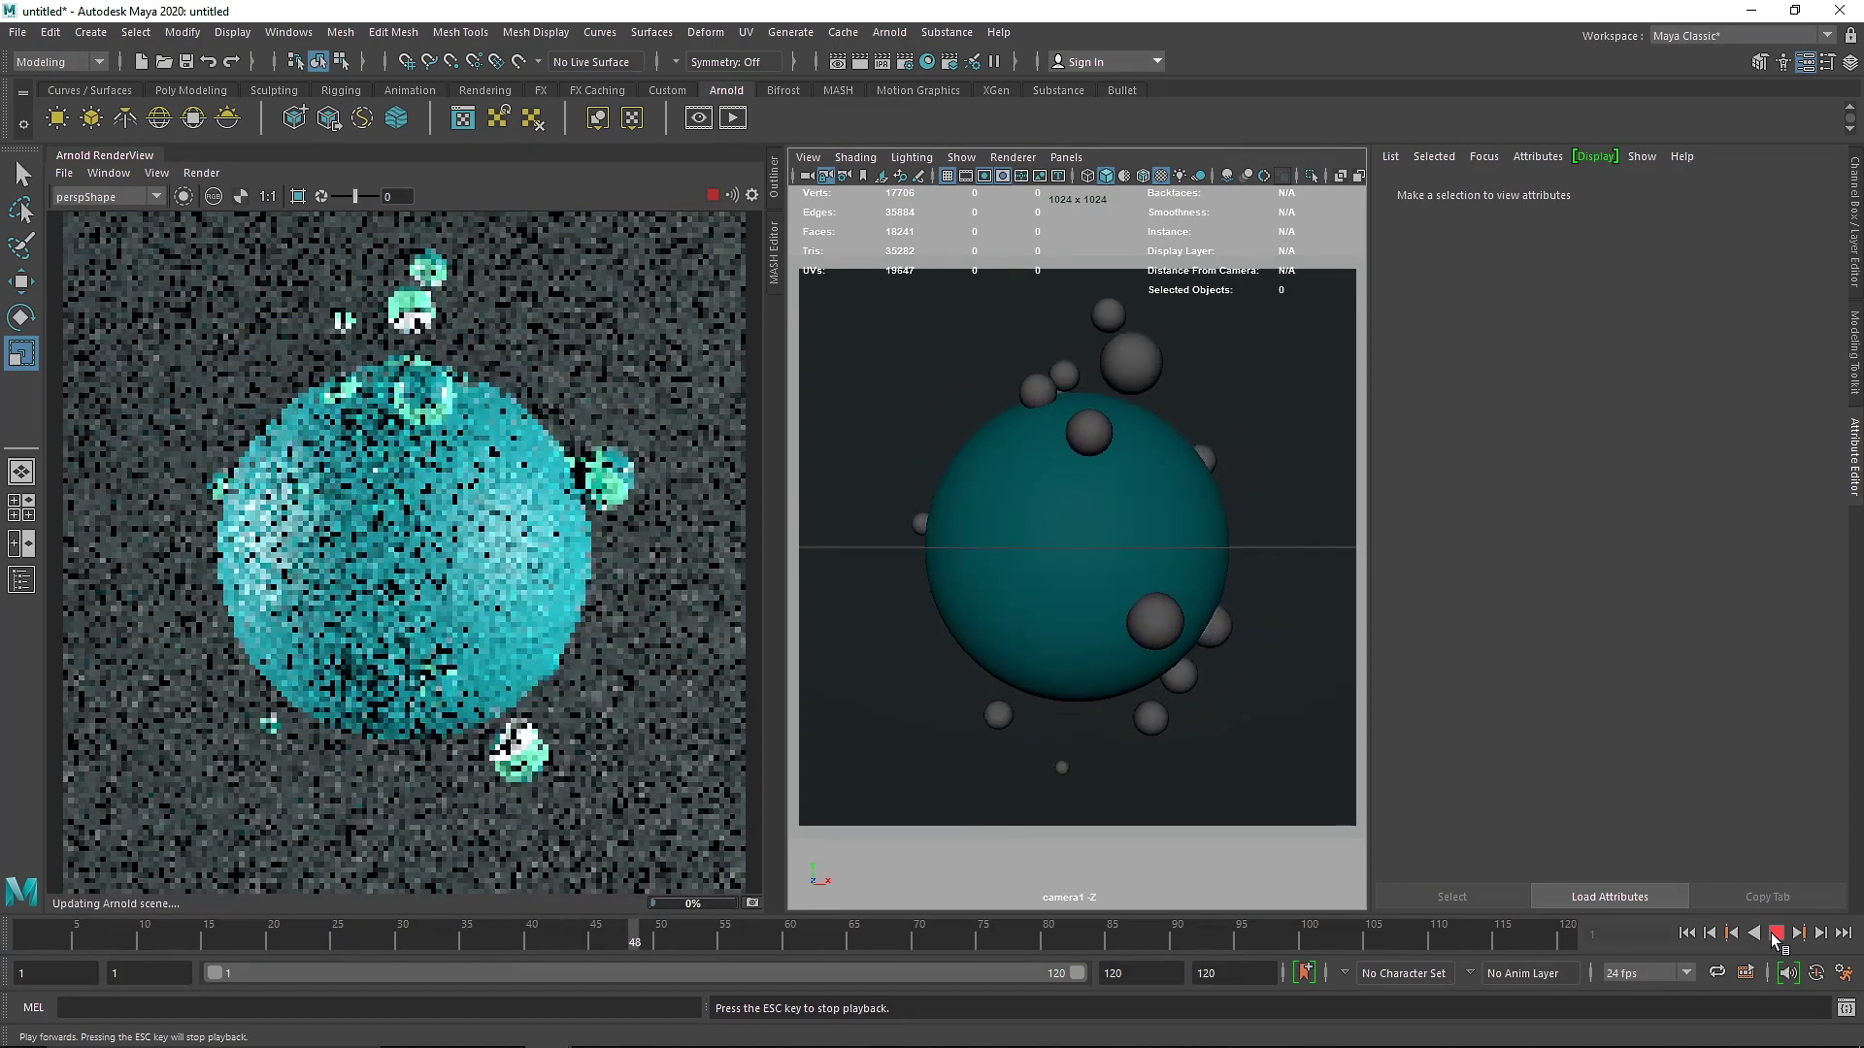
left_click(712, 194)
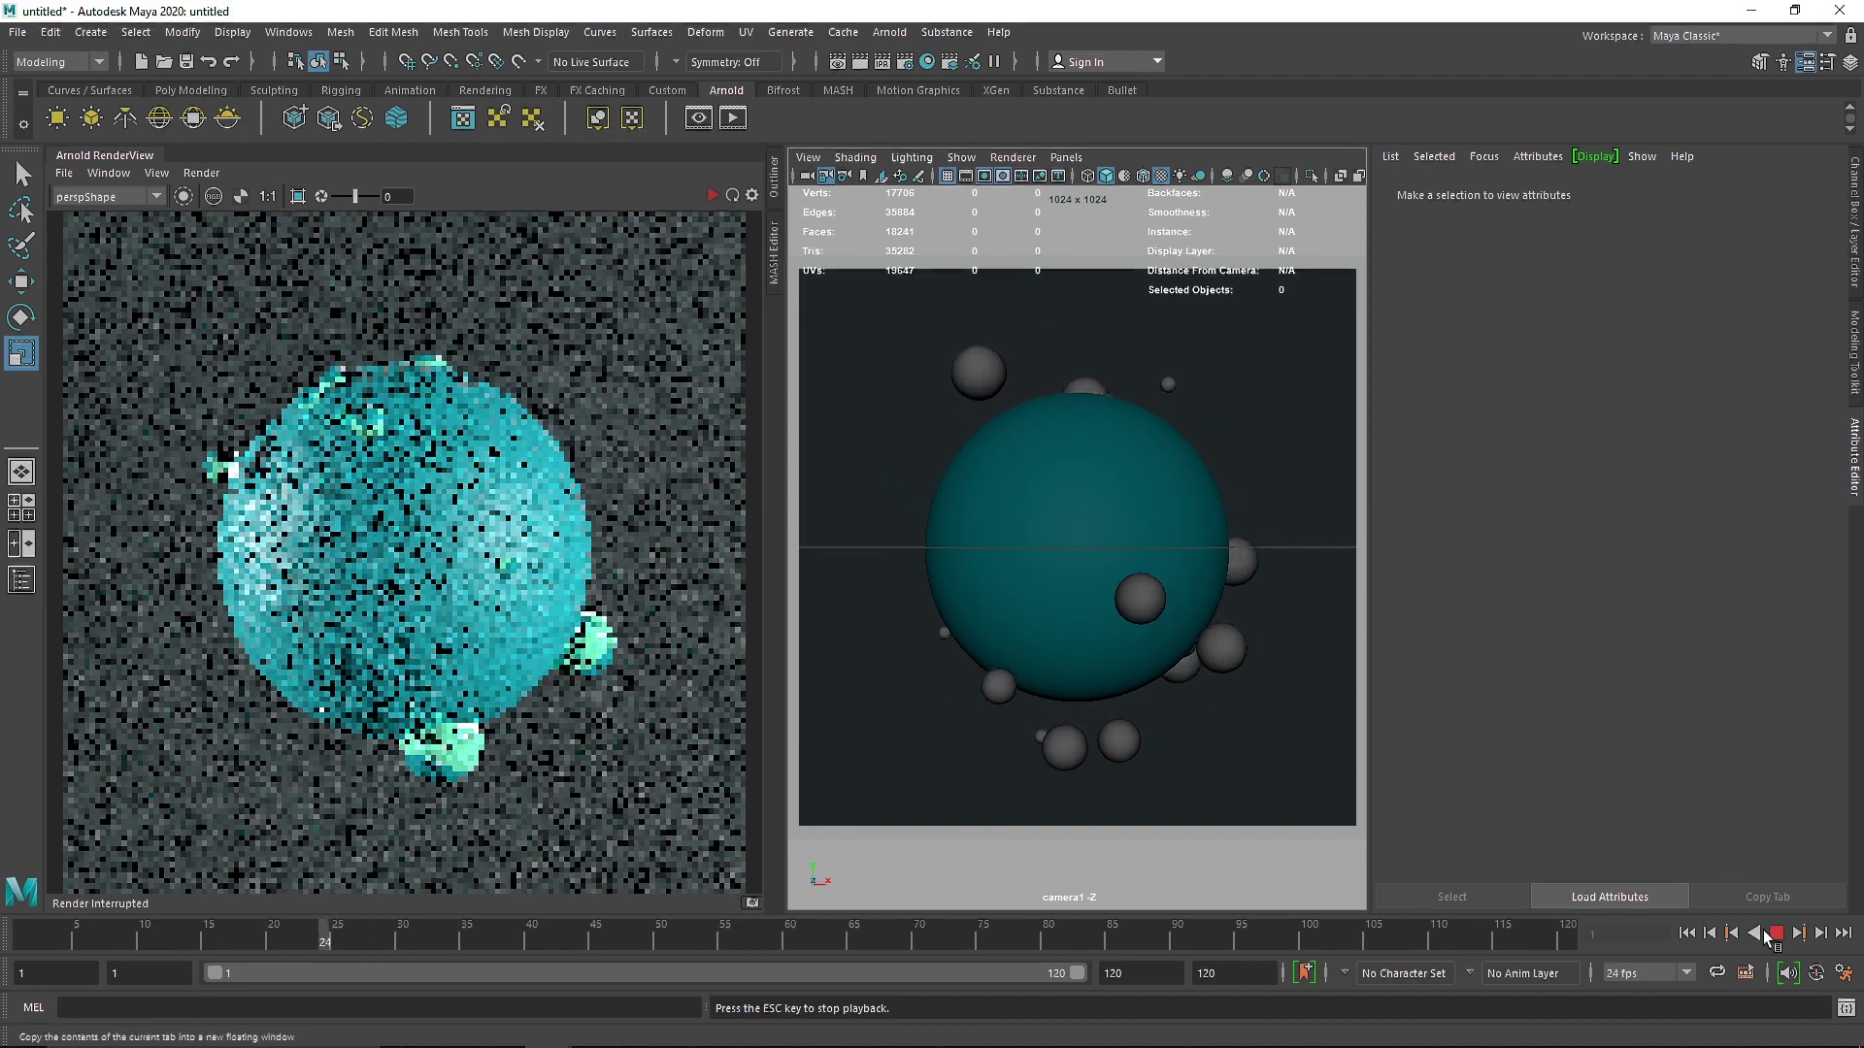
key("Escape")
left_click(713, 195)
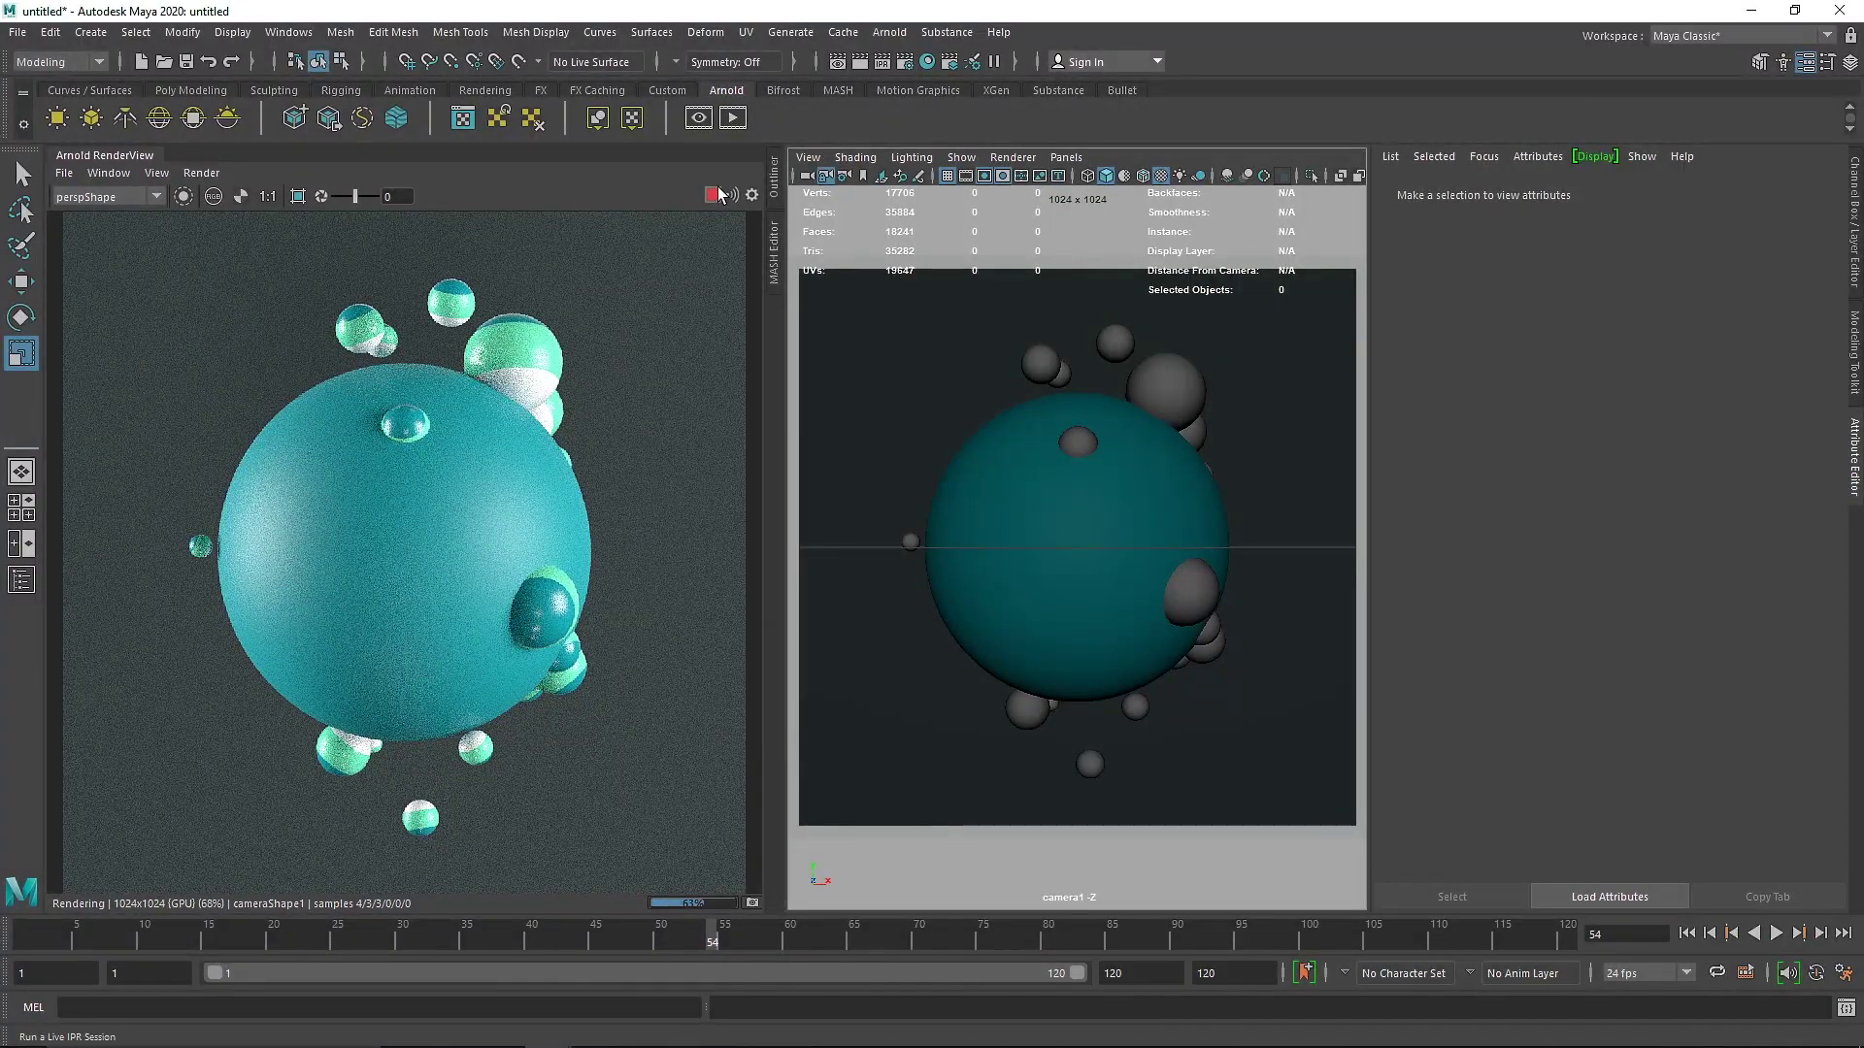
left_click(714, 194)
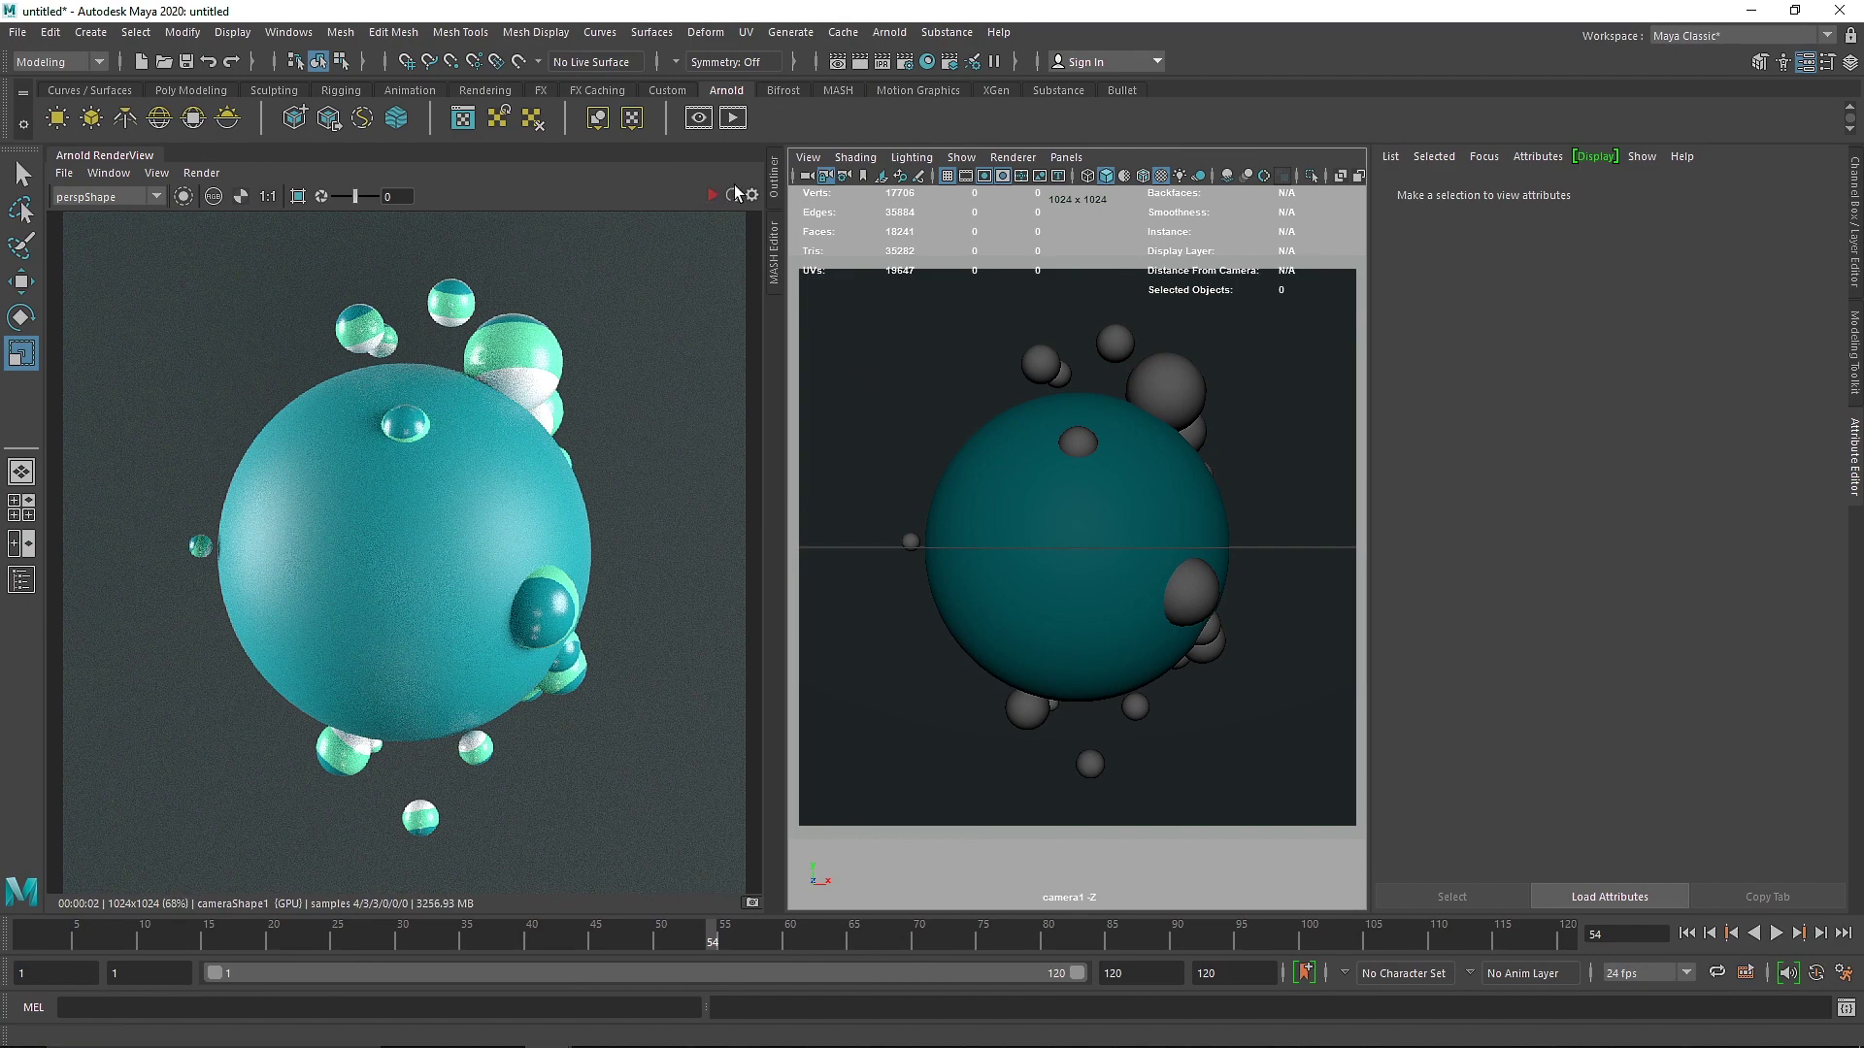
- Open the common render settings and set the output image format to jpeg
left_click(904, 61)
left_click(889, 251)
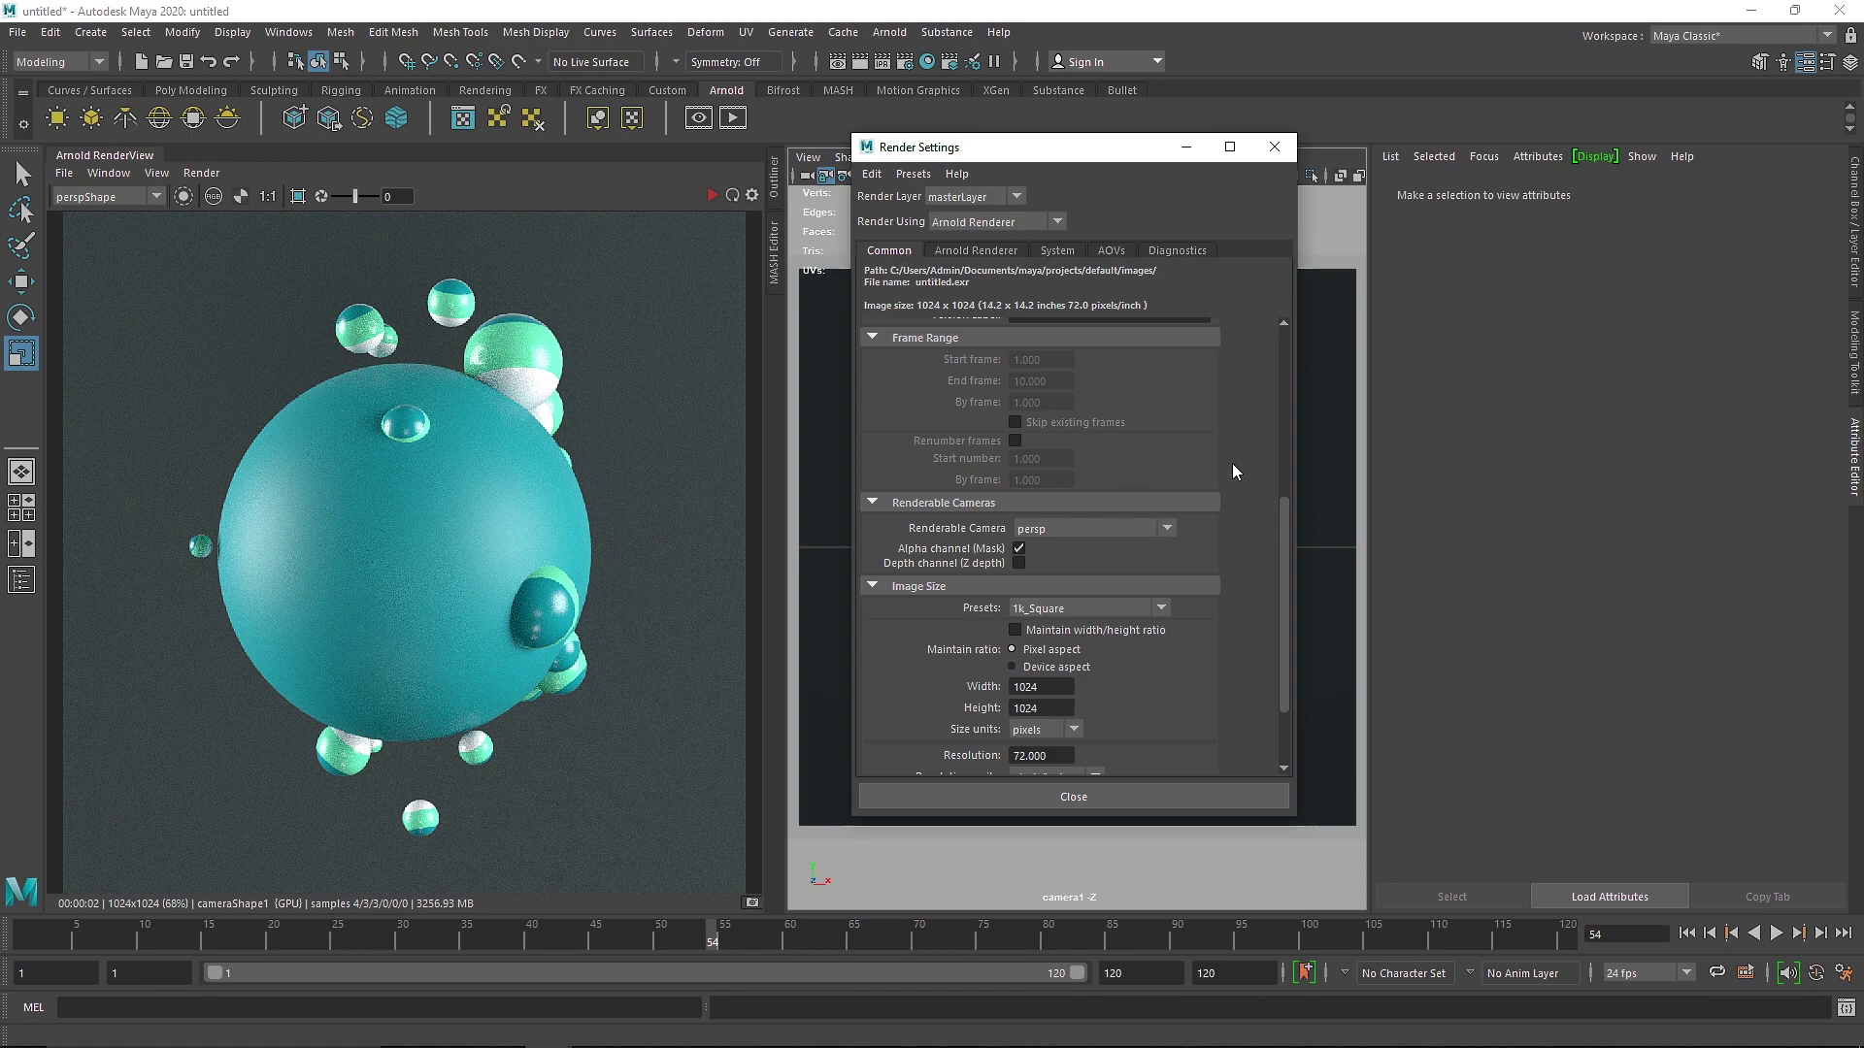
scroll(1233, 471, "up", 6)
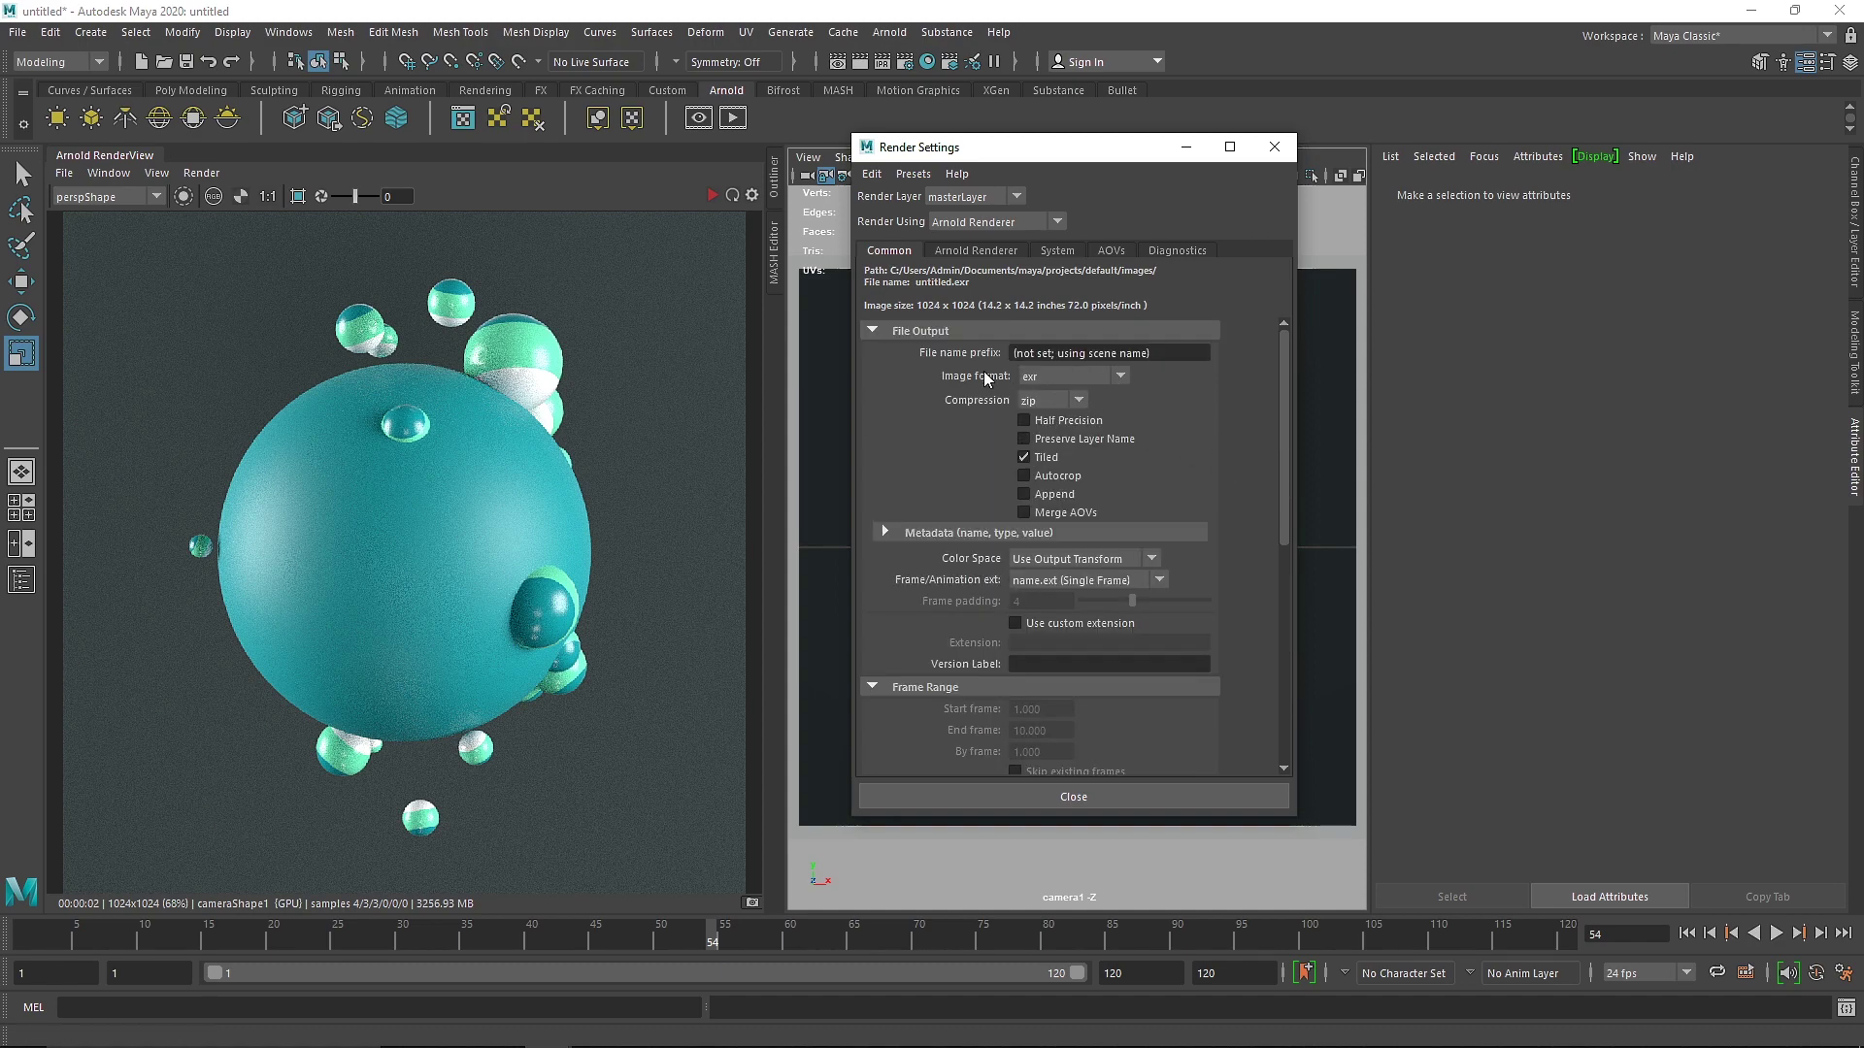
left_click(1062, 374)
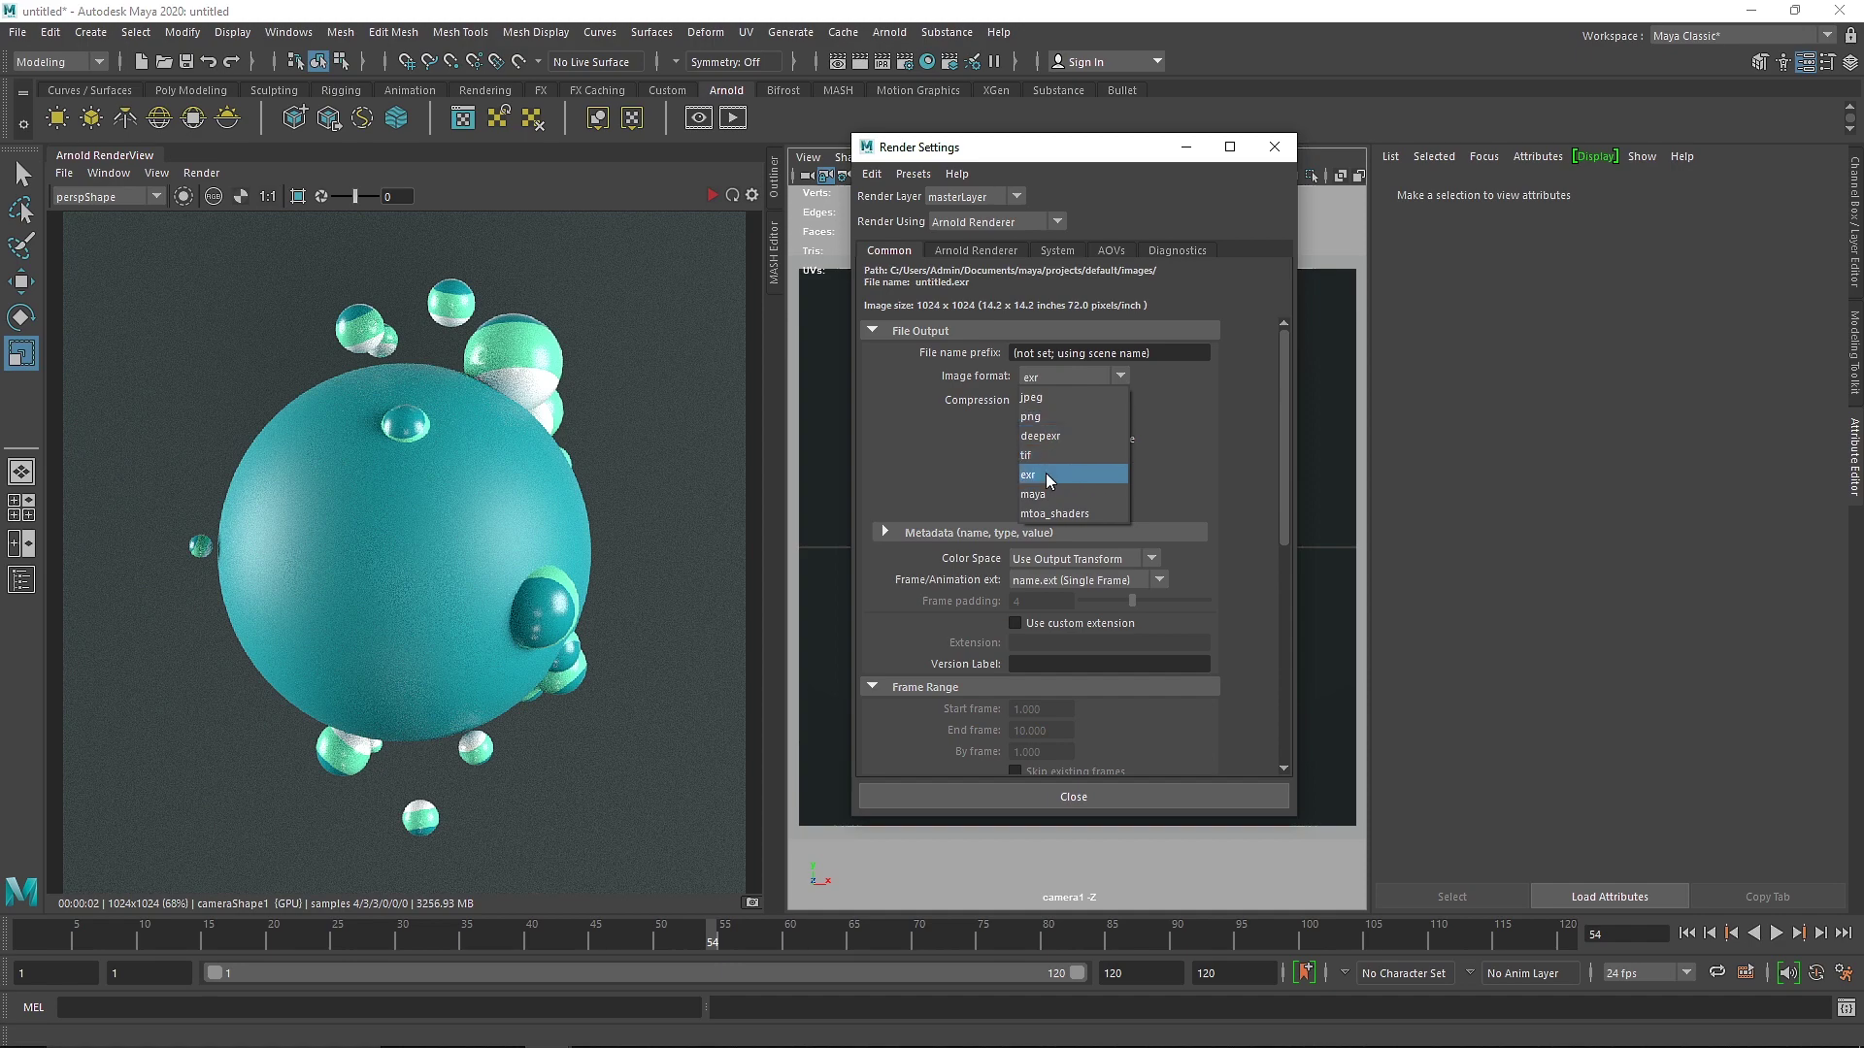
left_click(1051, 400)
- Set the render's file name prefix to "QUick ani" and check the color space options
left_click(1127, 353)
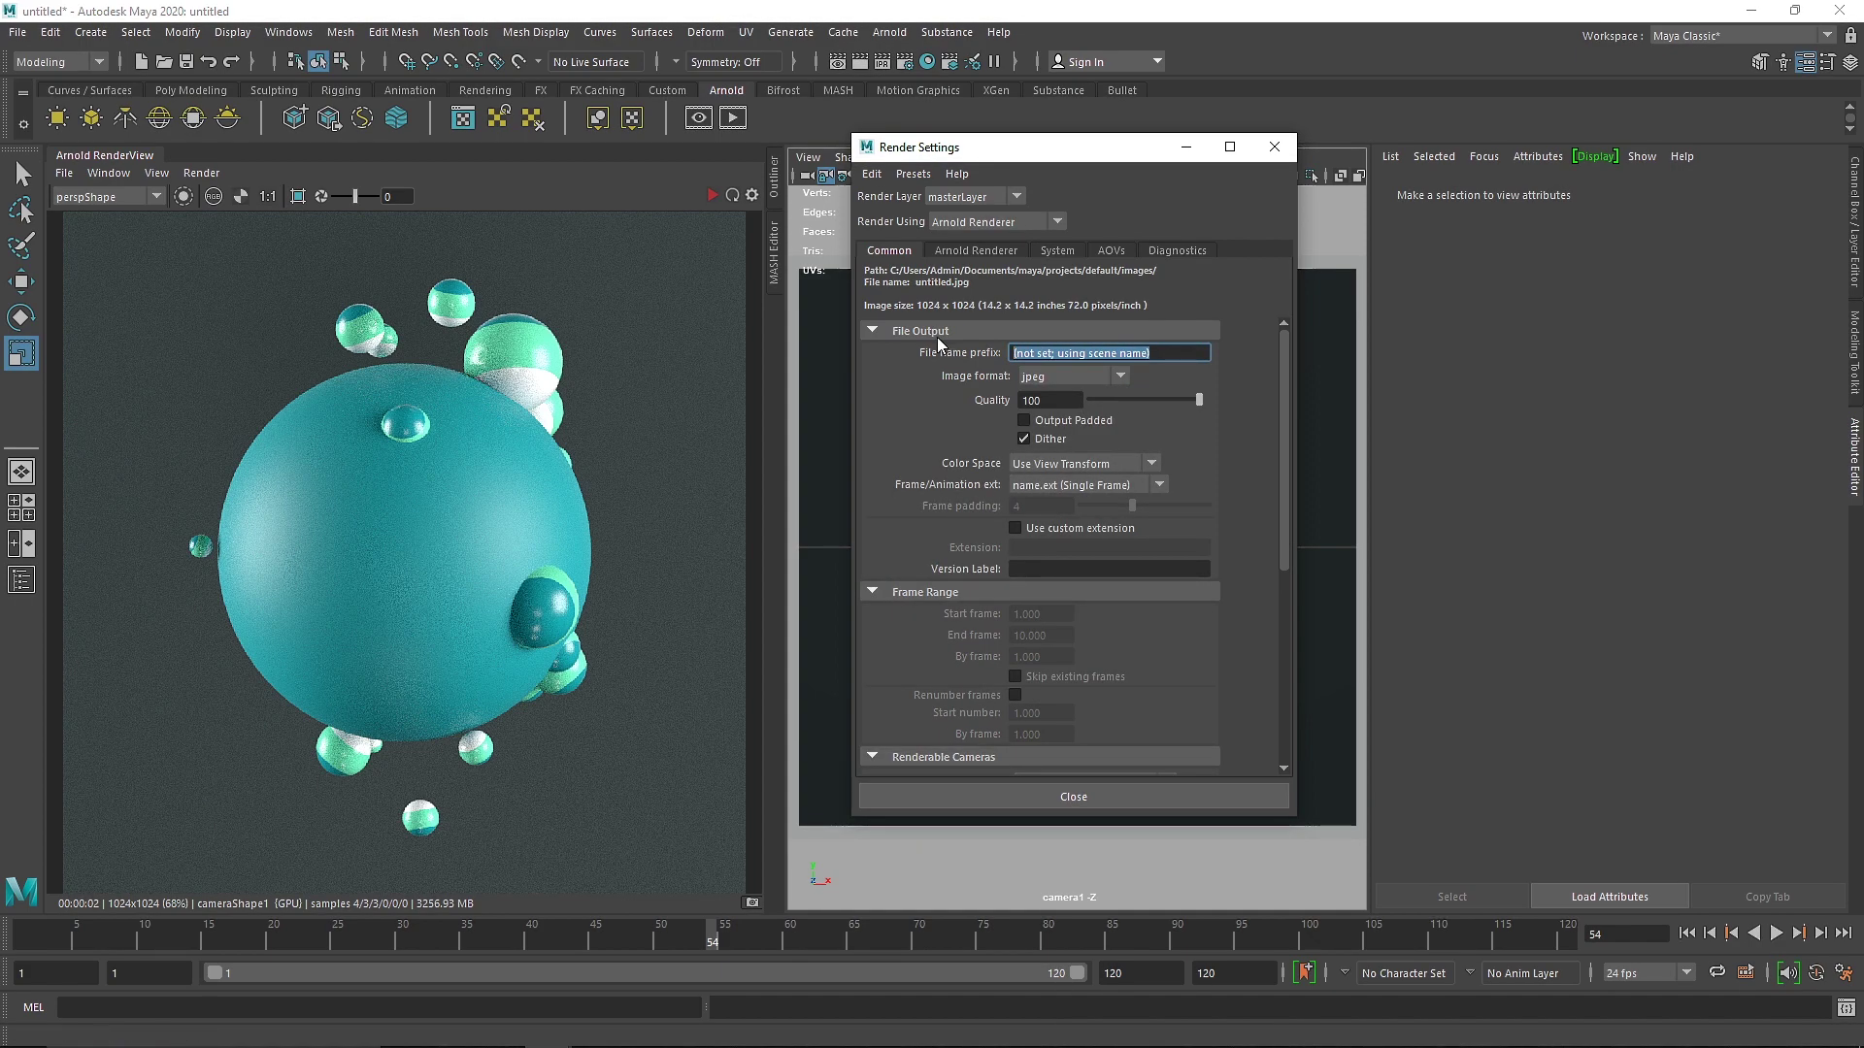
type("QUick ani")
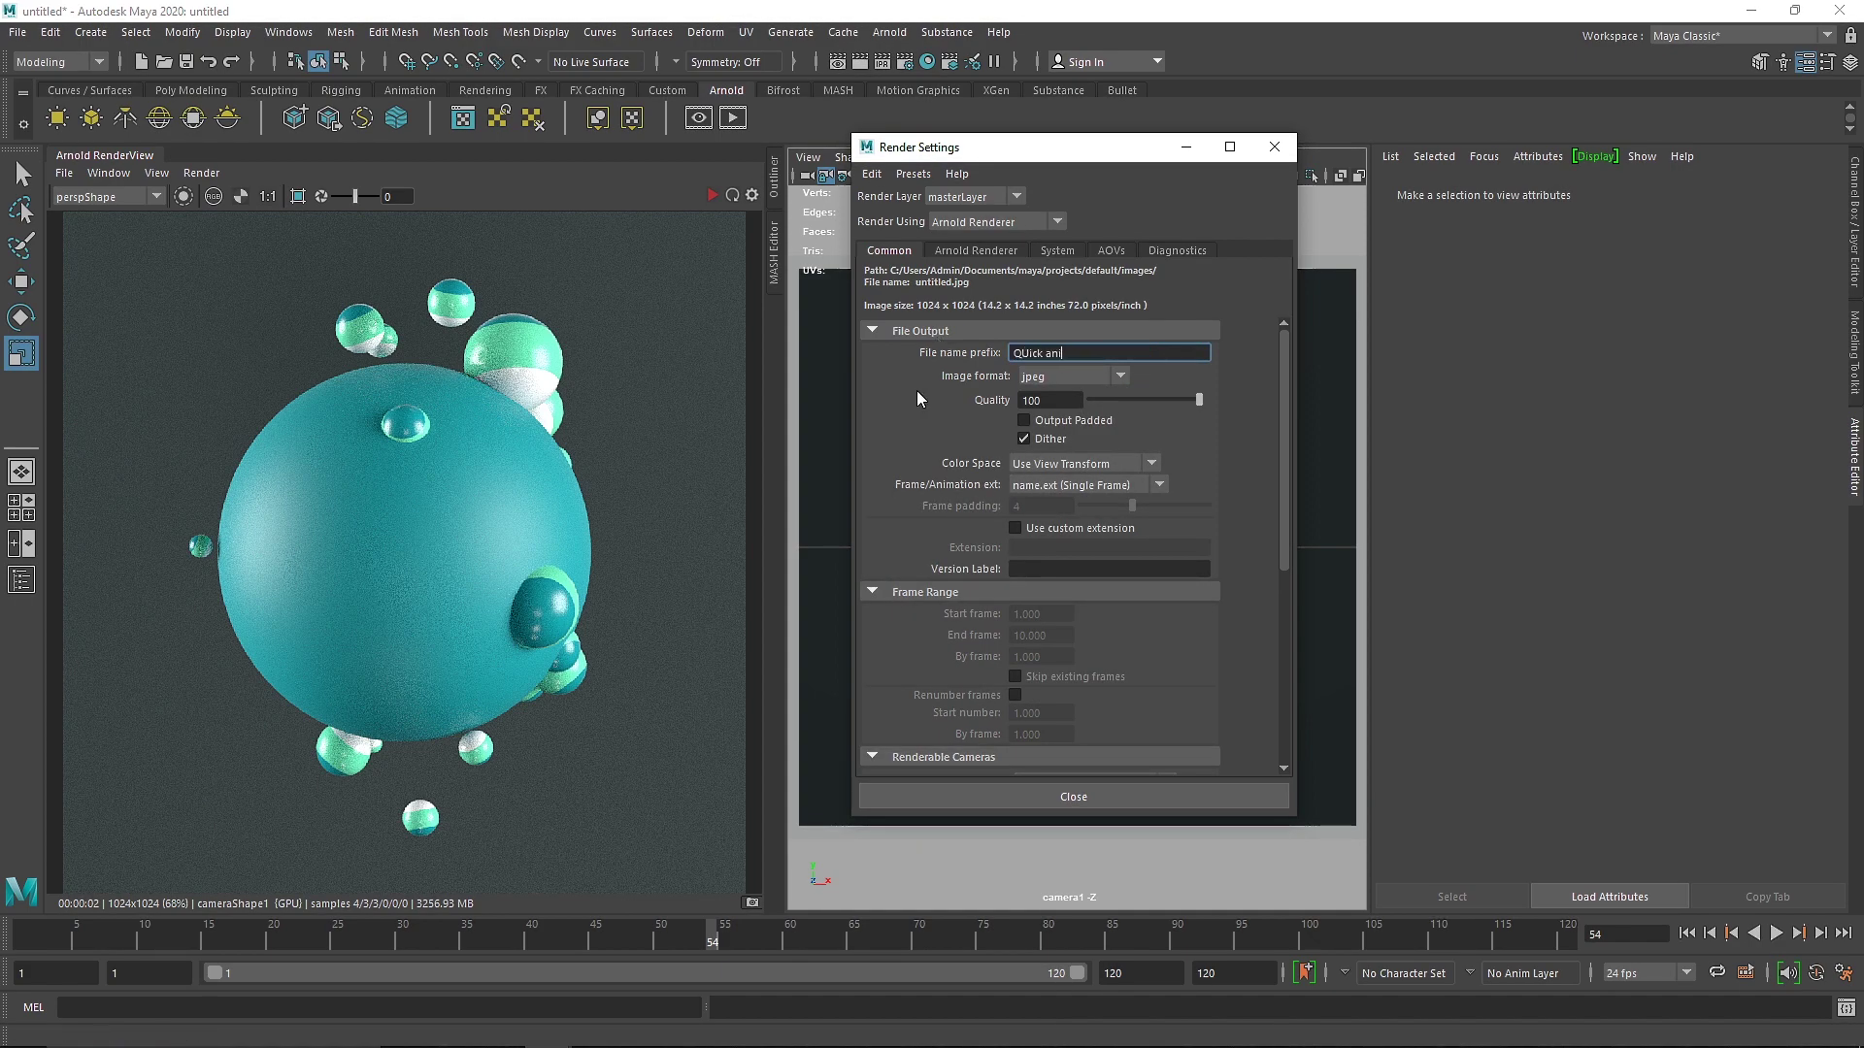
key("Return")
scroll(1128, 532, "down", 3)
scroll(1105, 517, "up", 3)
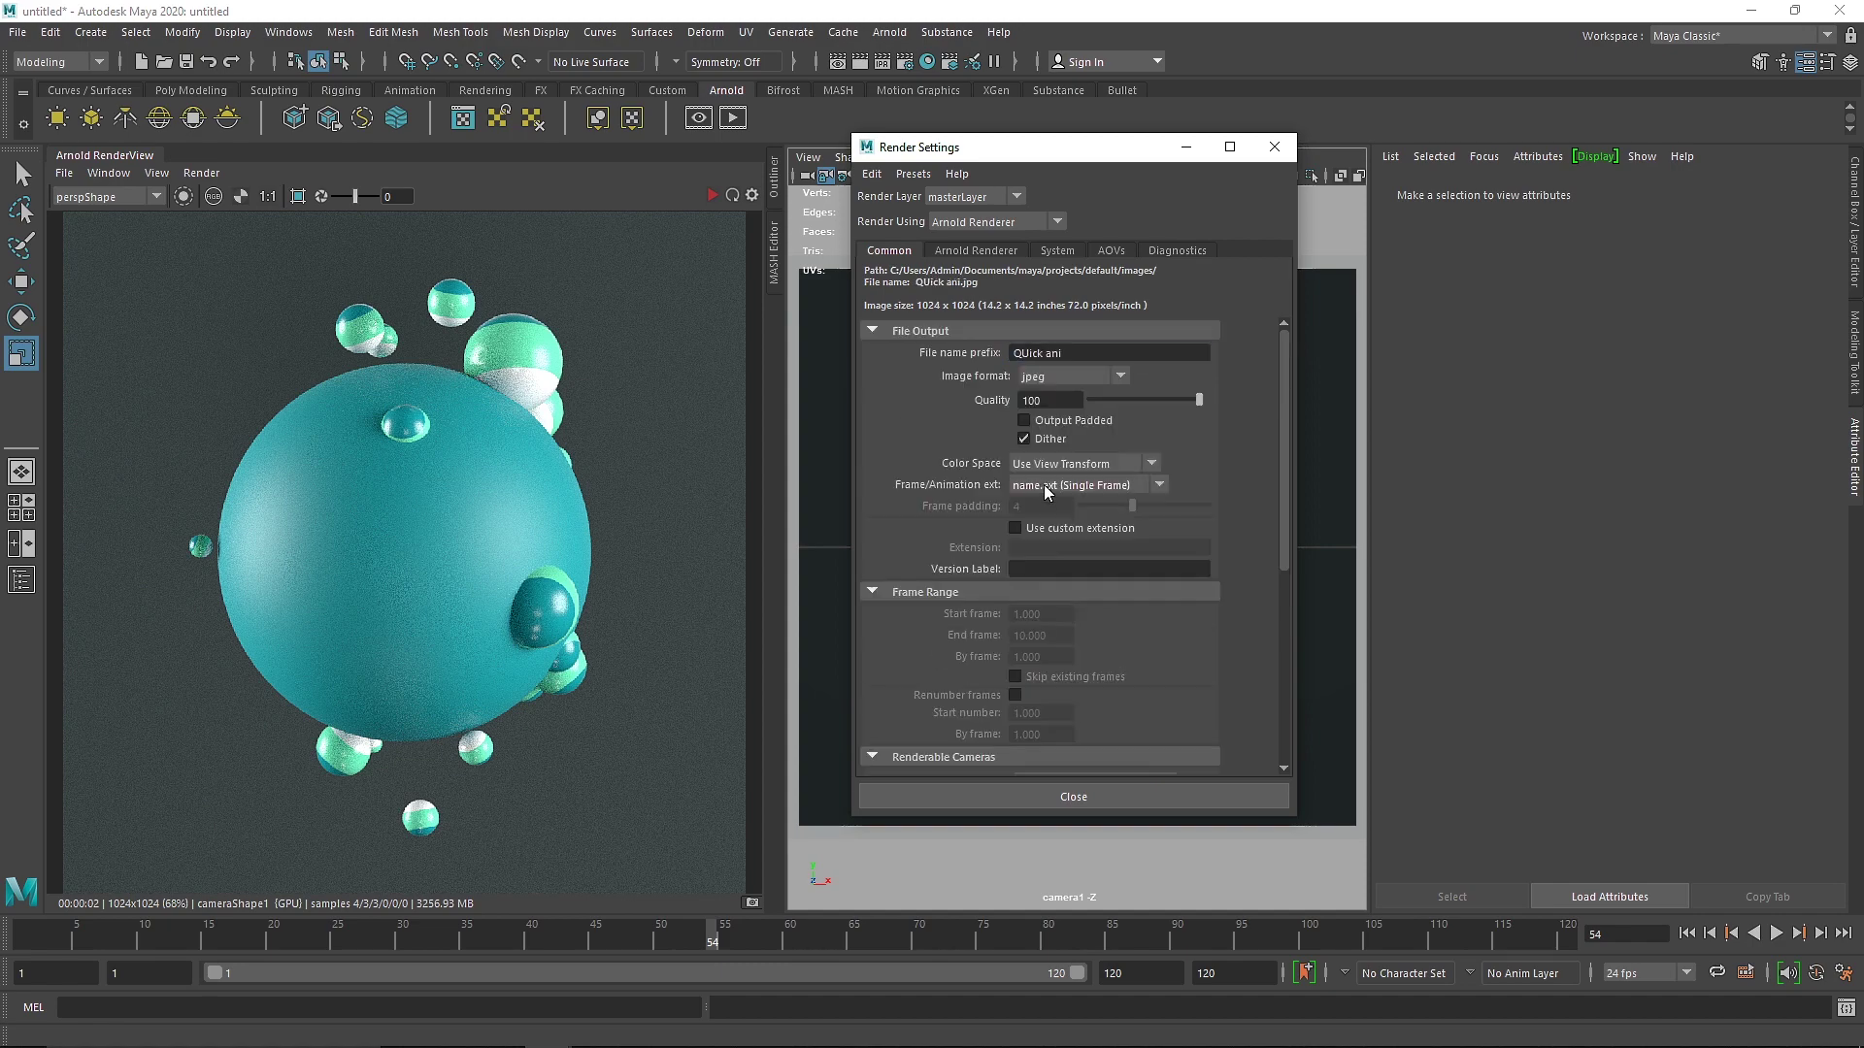
left_click(1046, 464)
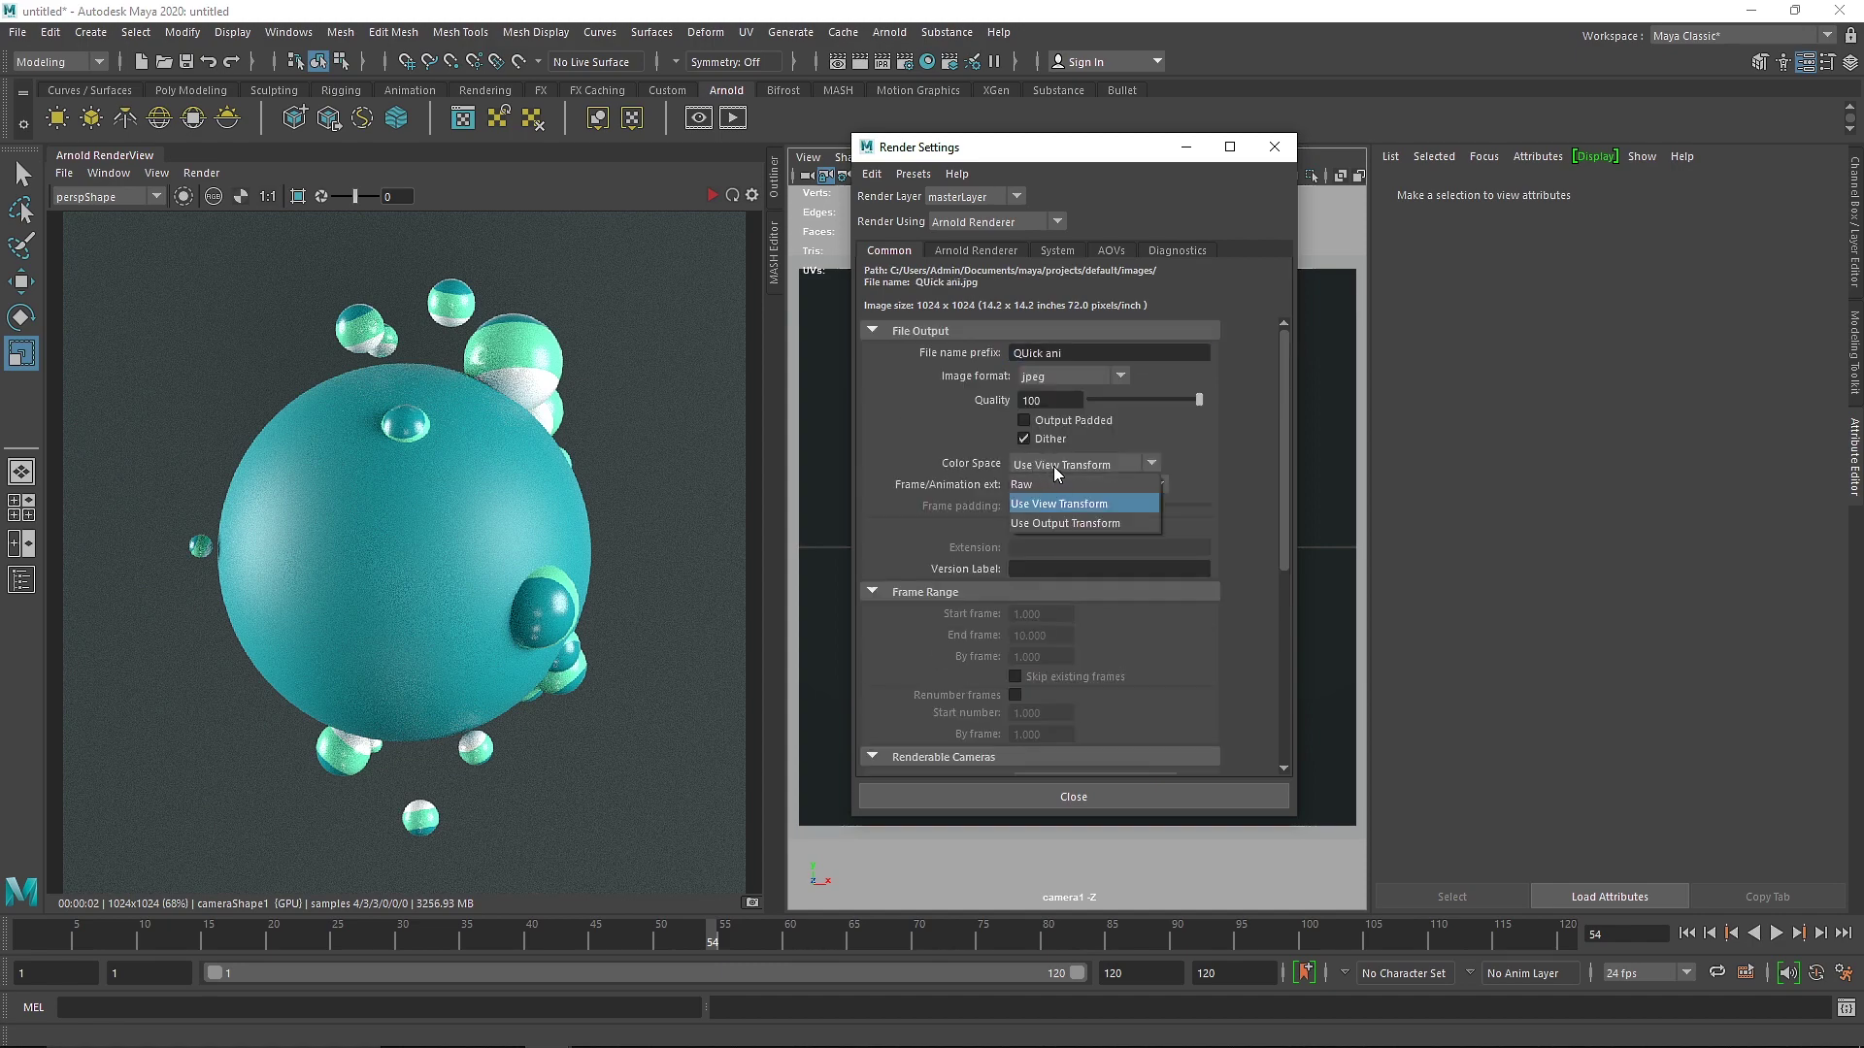
left_click(975, 435)
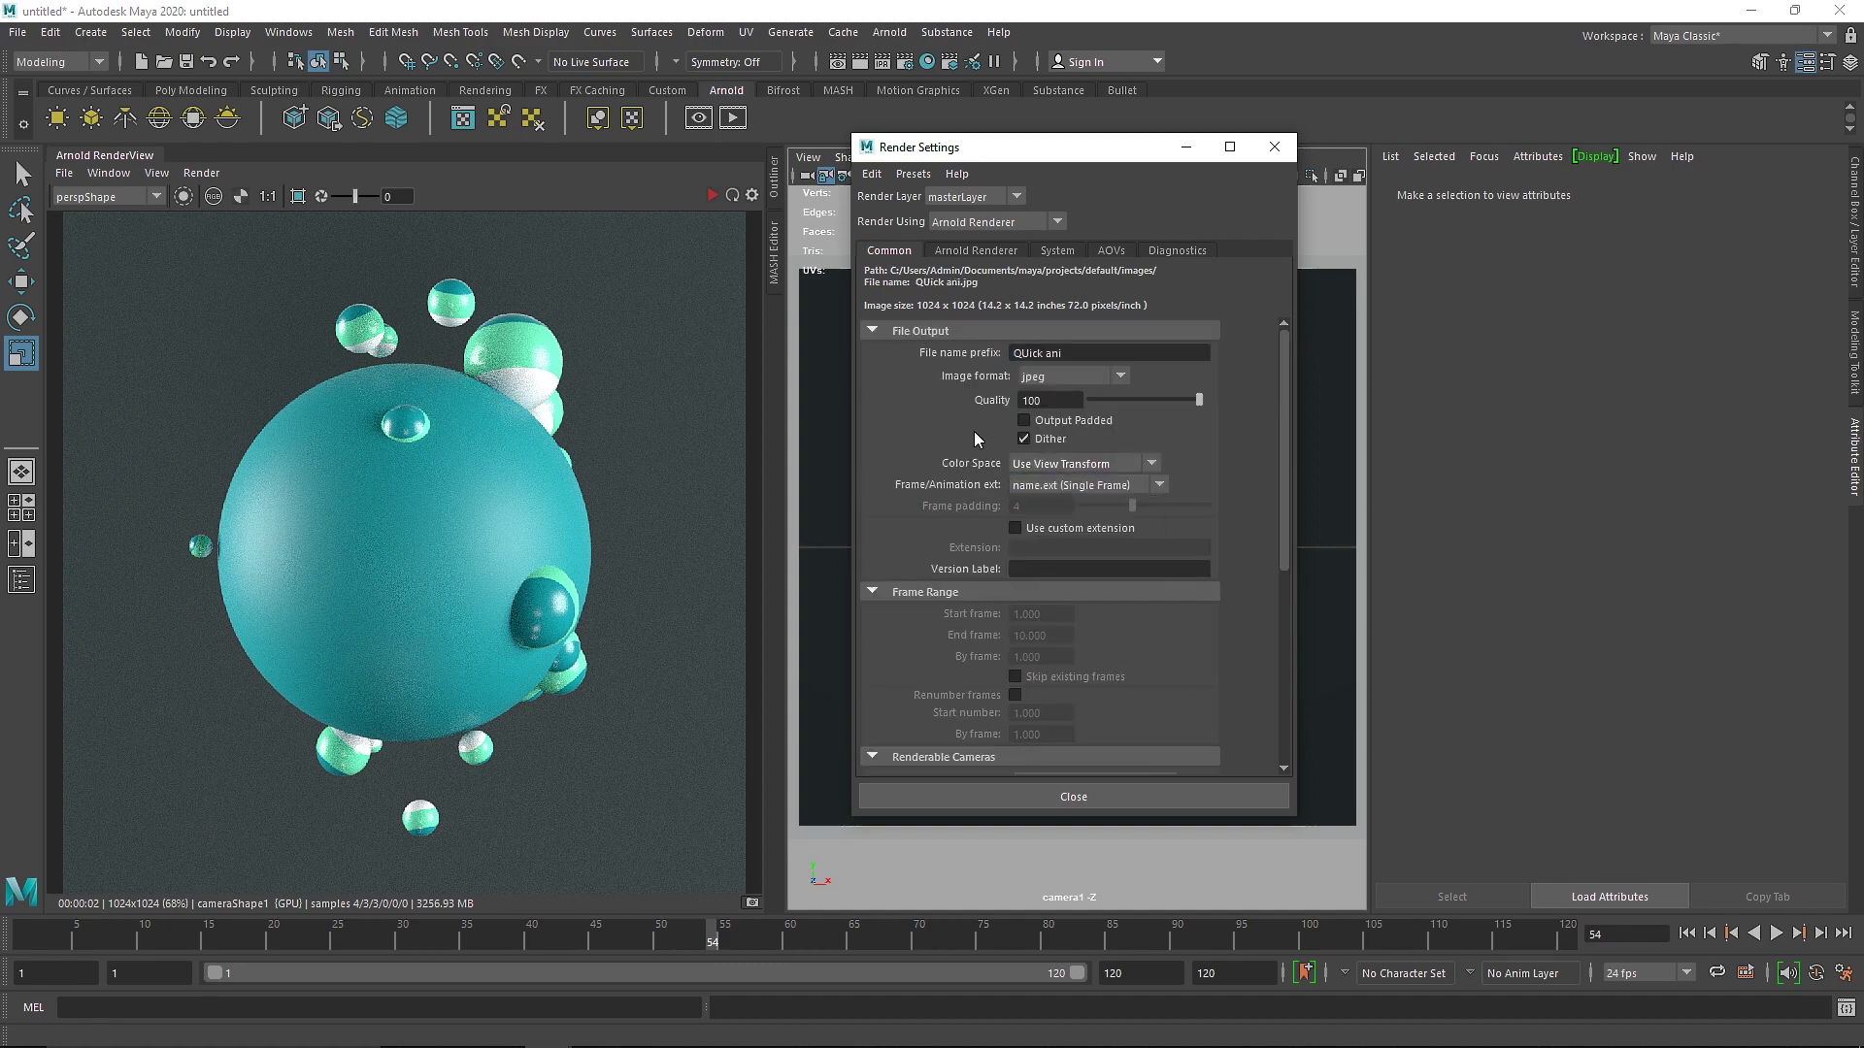
- Set the Frame/Animation extension to name.#.ext with a frame padding of 3
left_click(1037, 486)
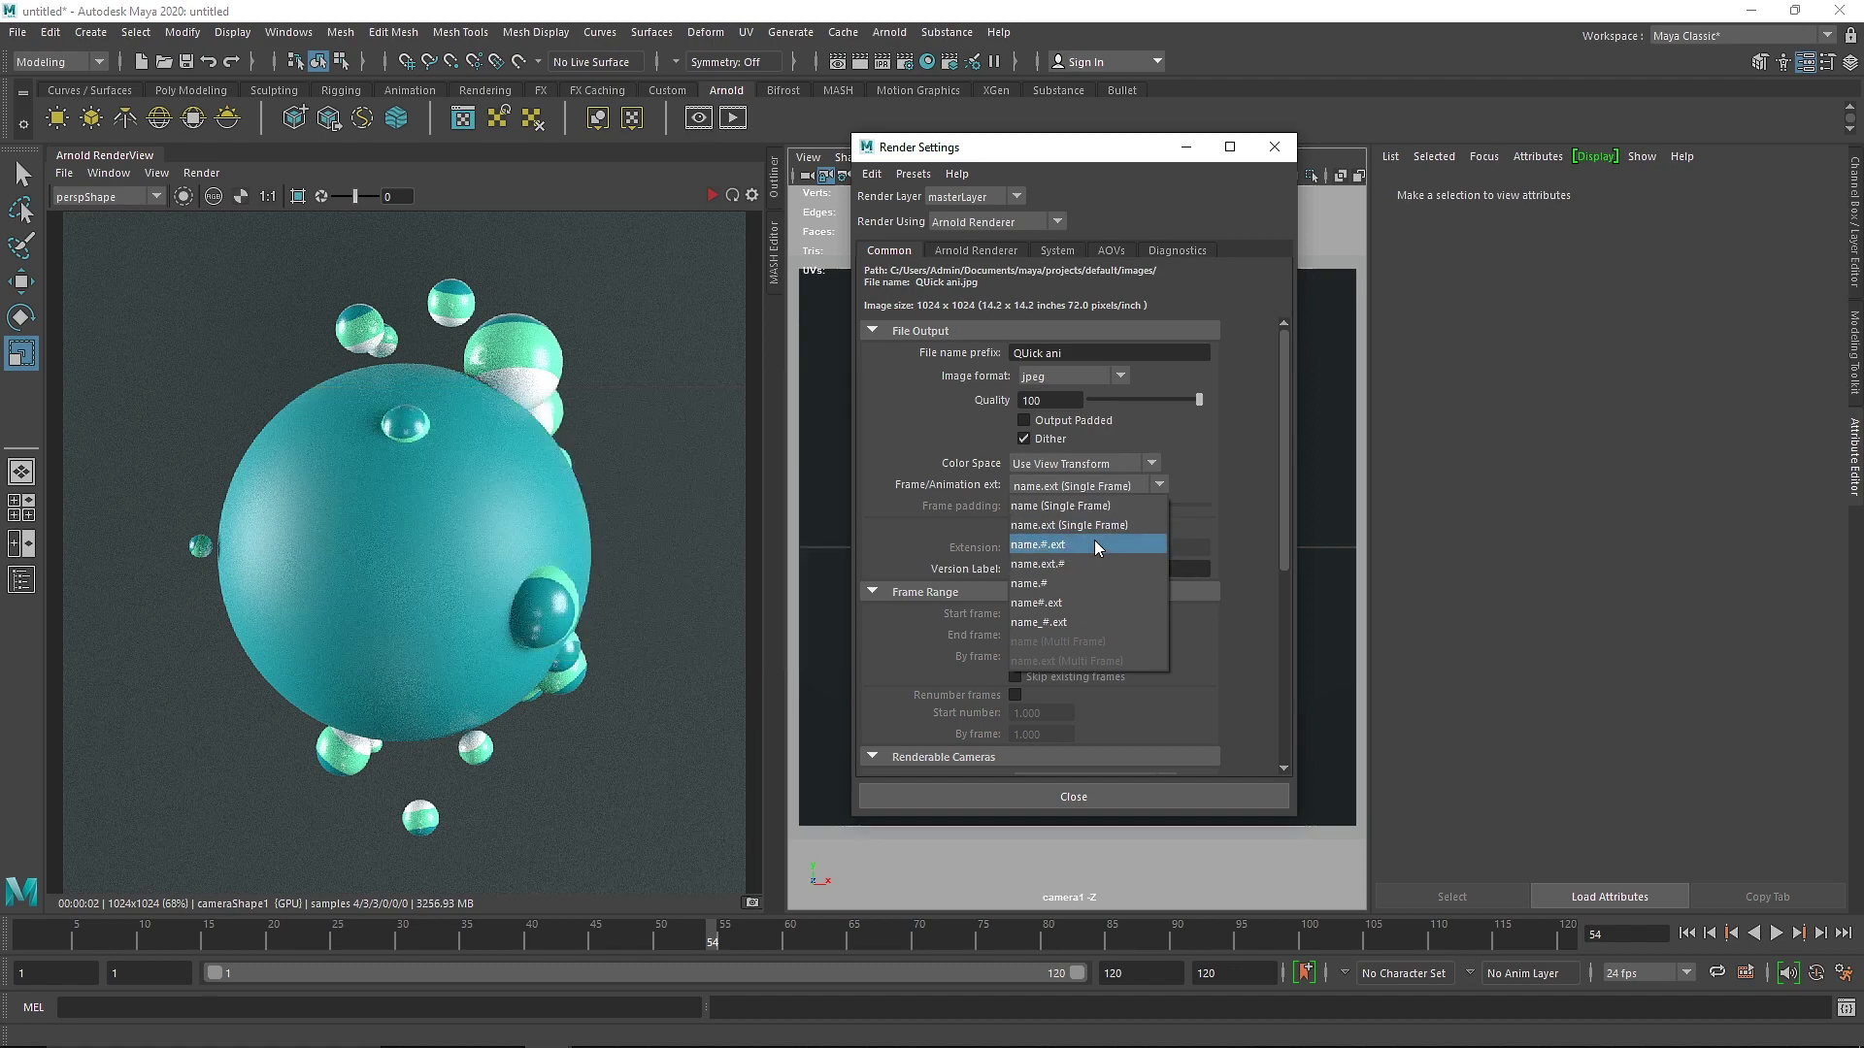
left_click(1096, 546)
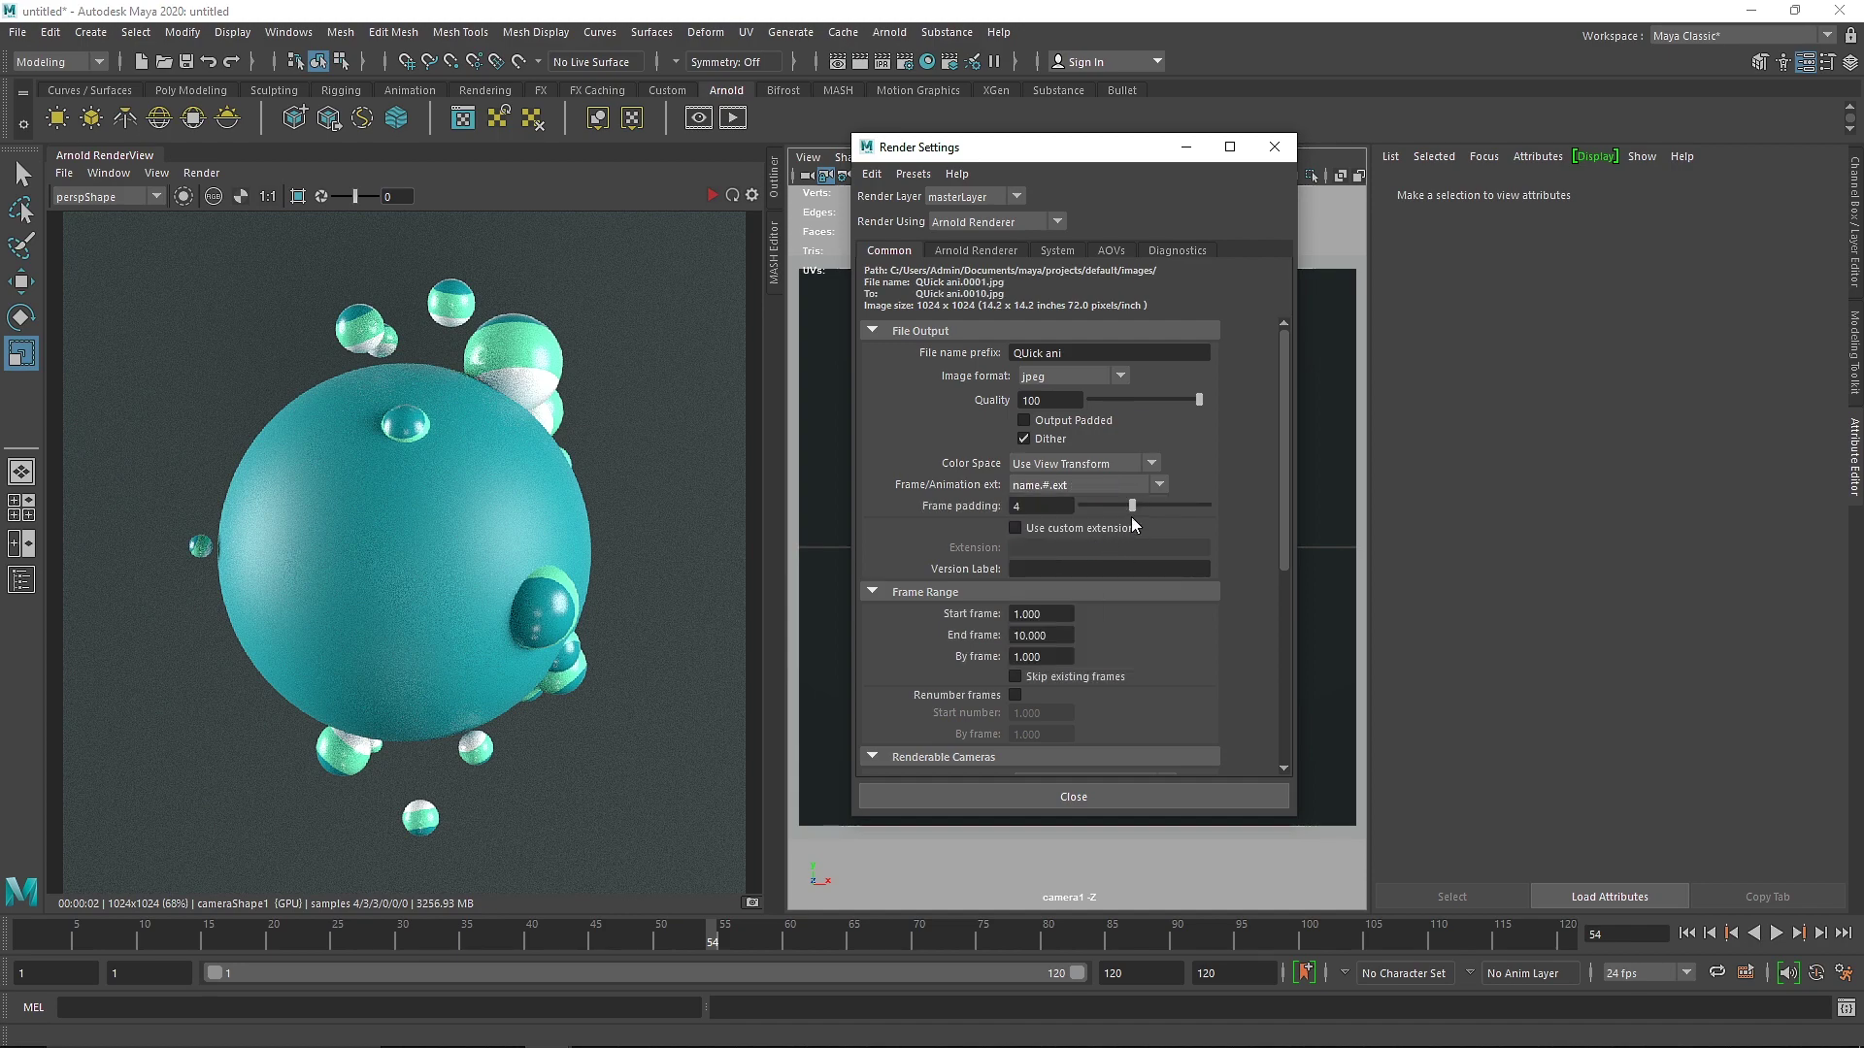
double_click(1036, 503)
left_click_drag(1087, 505, 1139, 506)
left_click_drag(1134, 506, 1122, 505)
- Try the name (Single Frame) extension and restore the name.#.ext format
left_click(1058, 476)
left_click(1070, 509)
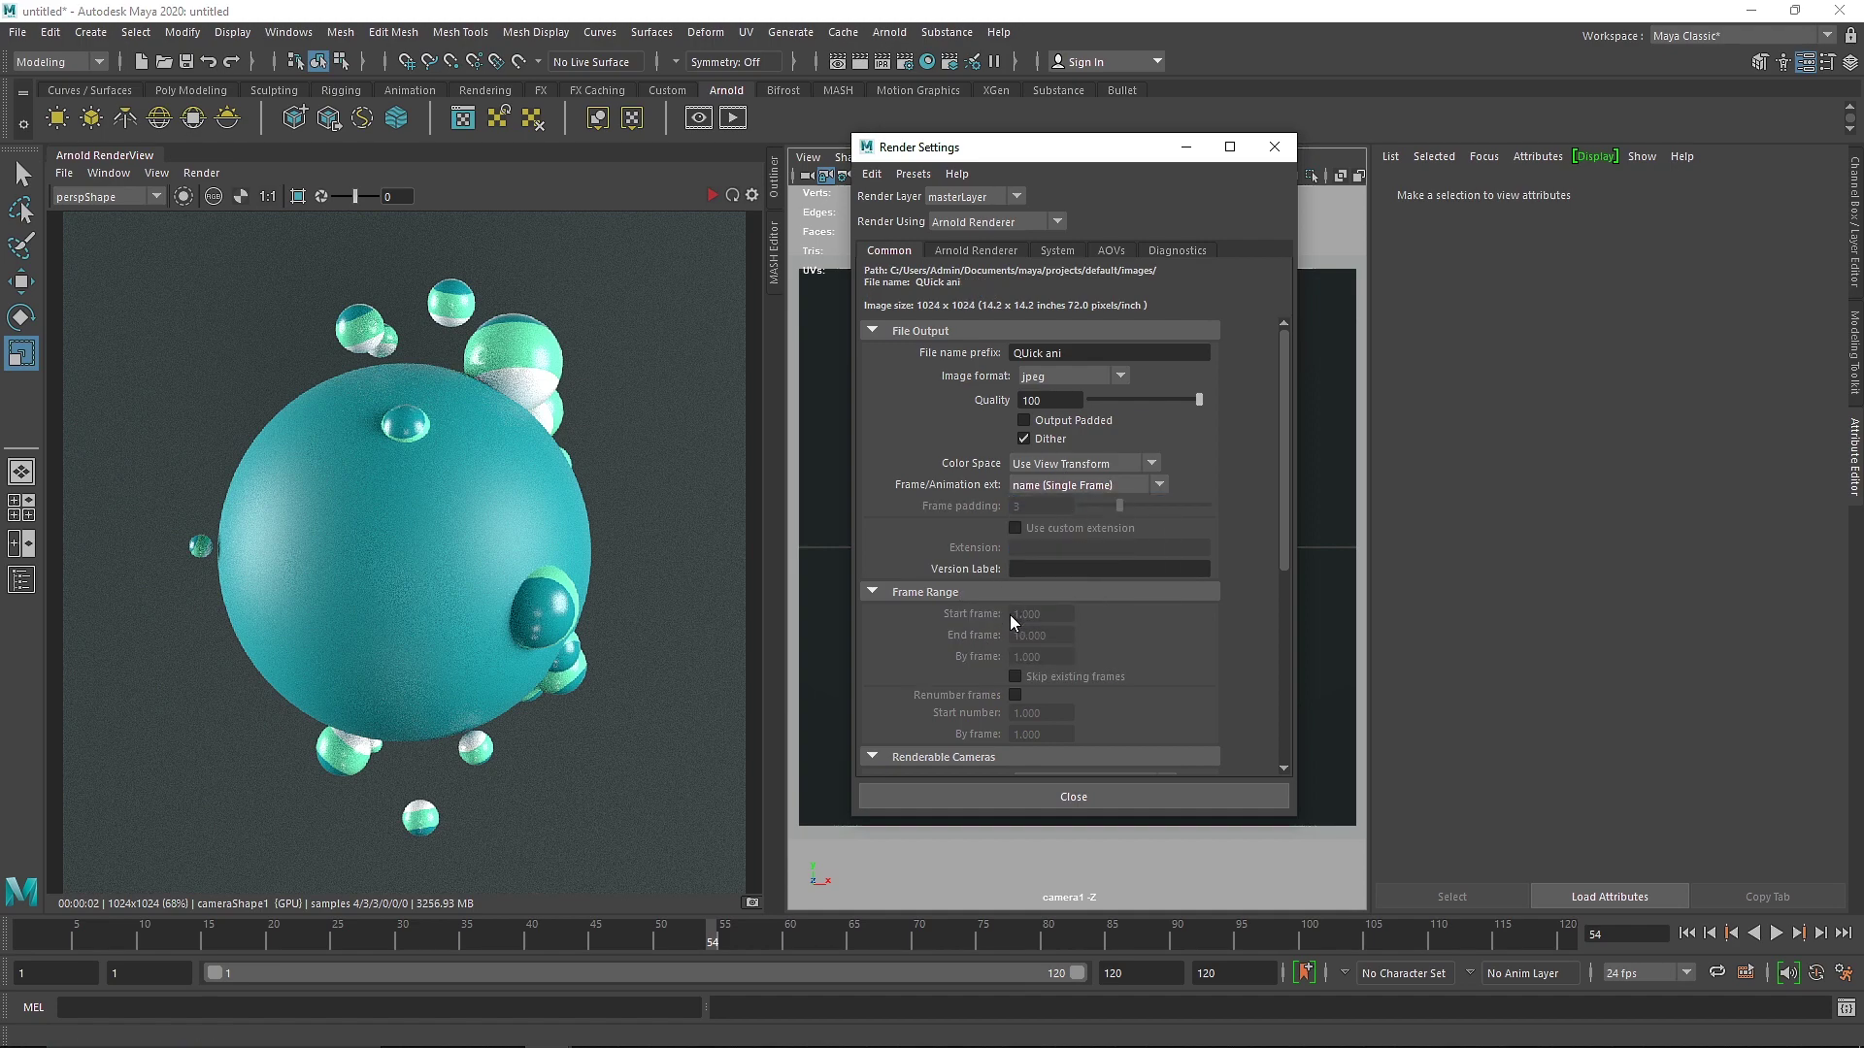
left_click(1086, 486)
left_click(1092, 544)
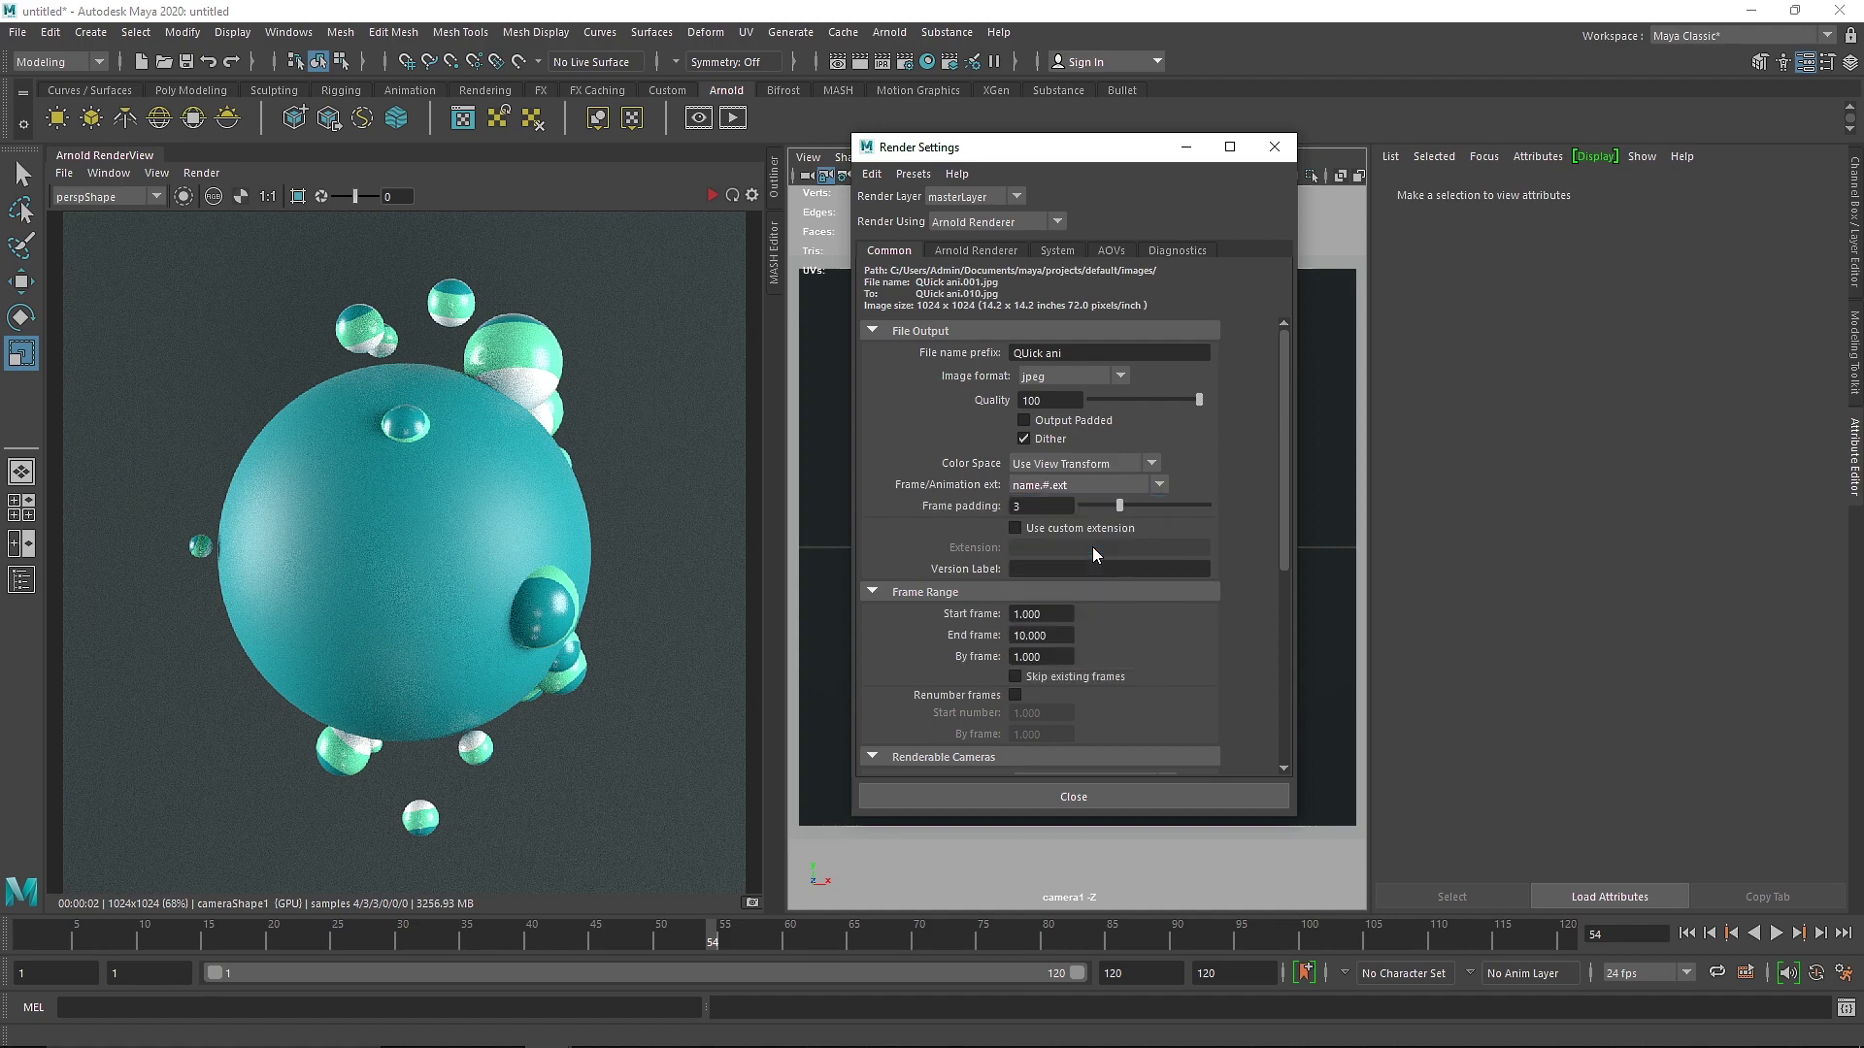
- Set the render range's end frame to 120 and return the timeline to its first frame
double_click(1034, 635)
type("120")
key("Return")
key("shift+Tab")
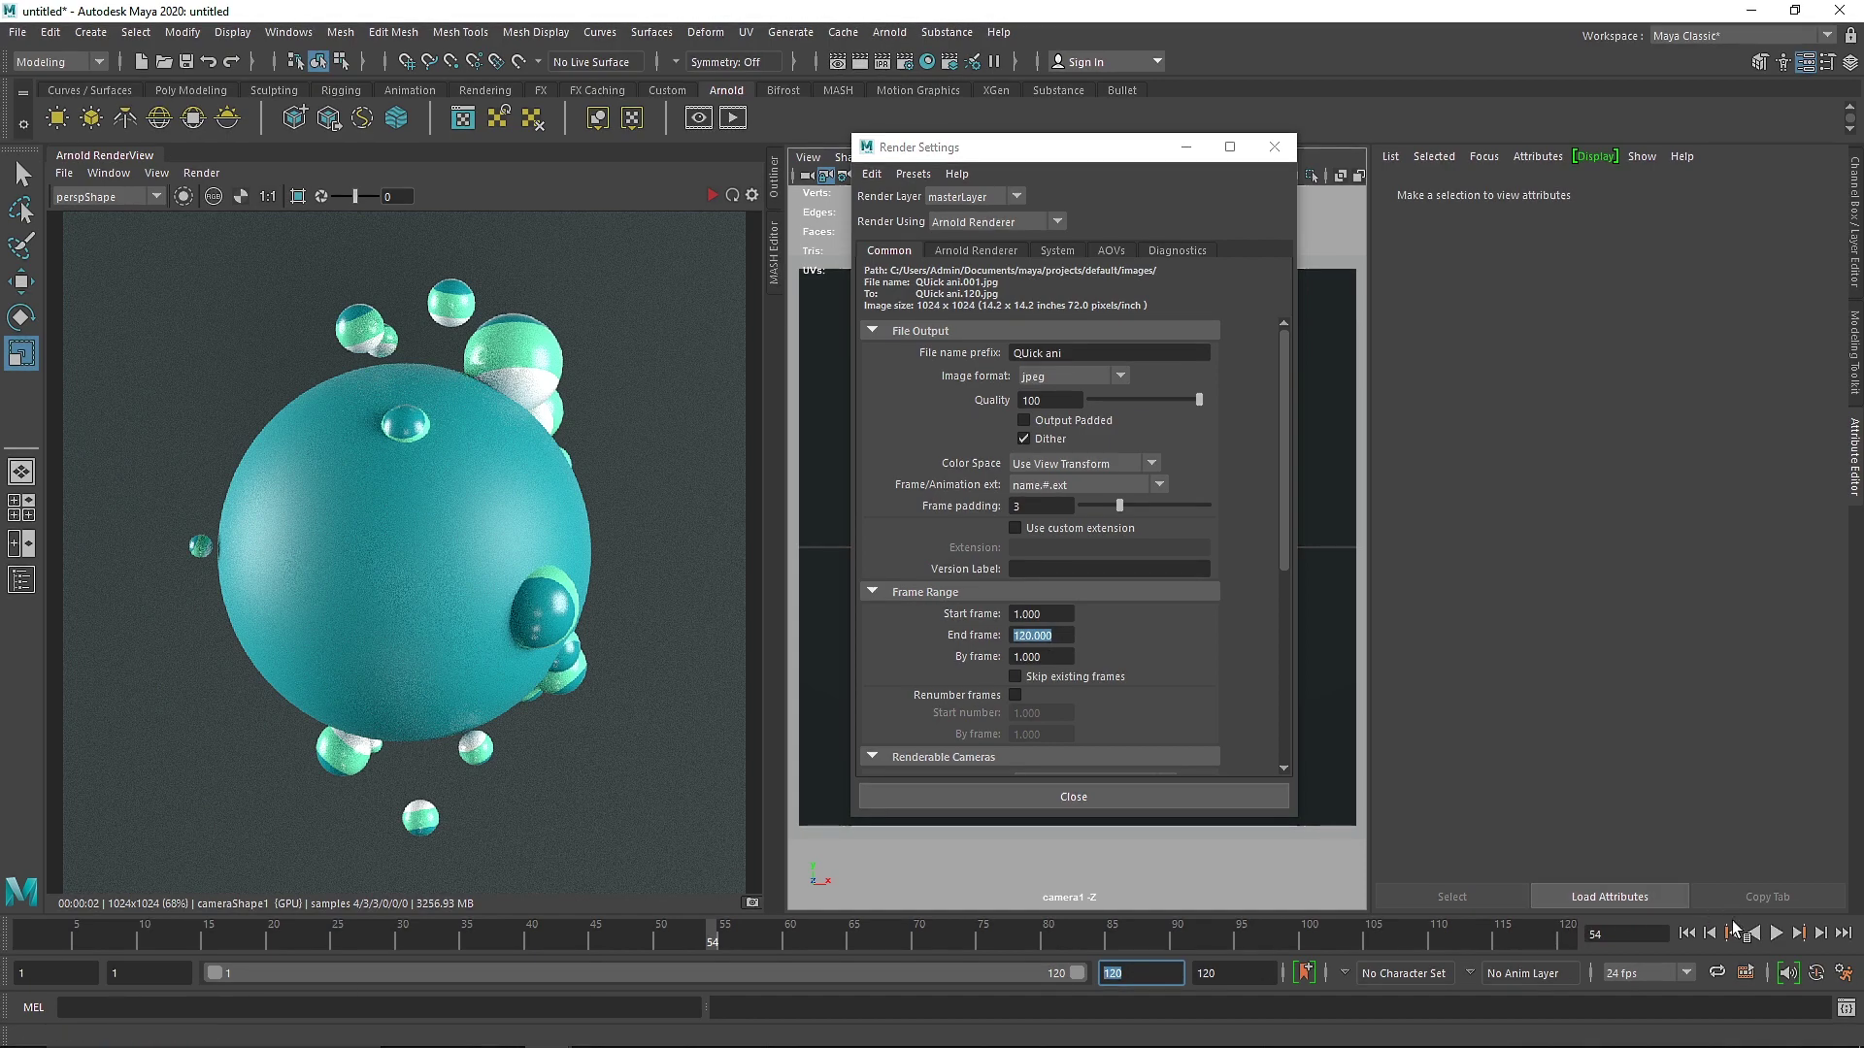
left_click(1689, 933)
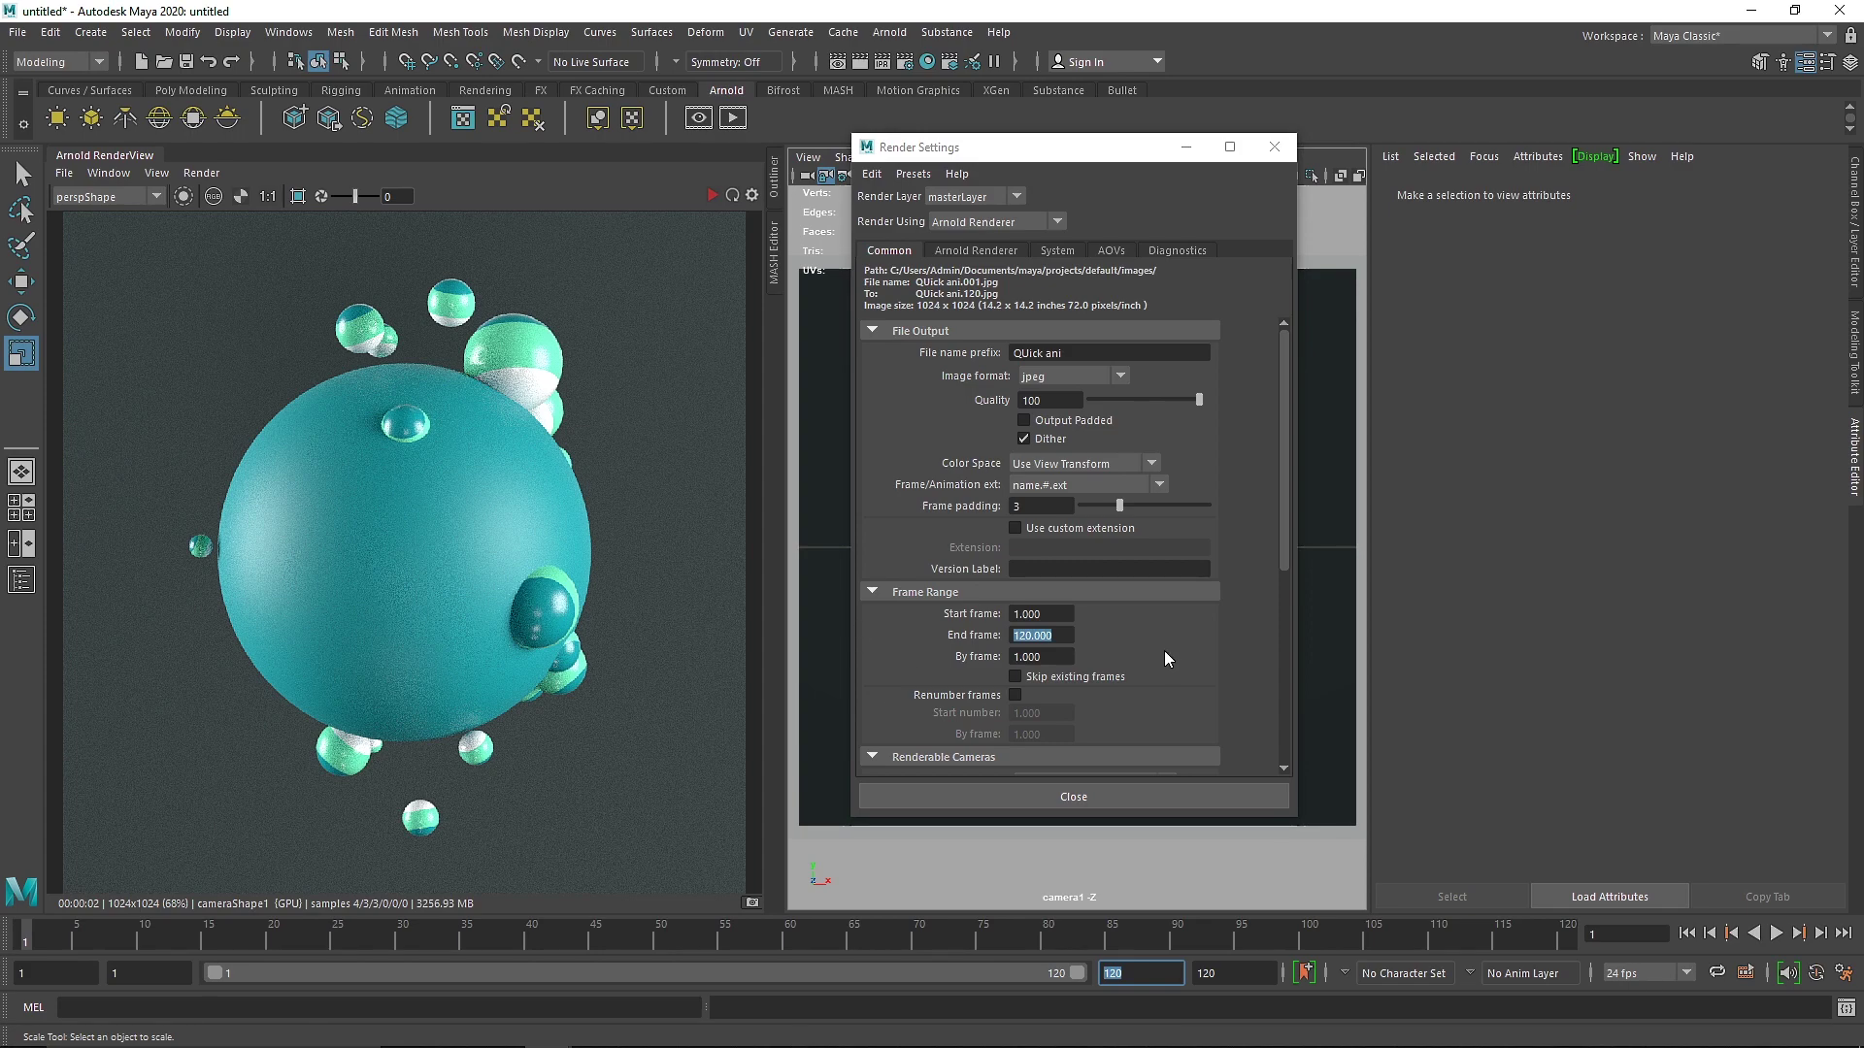
- Set the renderable camera to camera1 in the render settings
scroll(1163, 650, "down", 5)
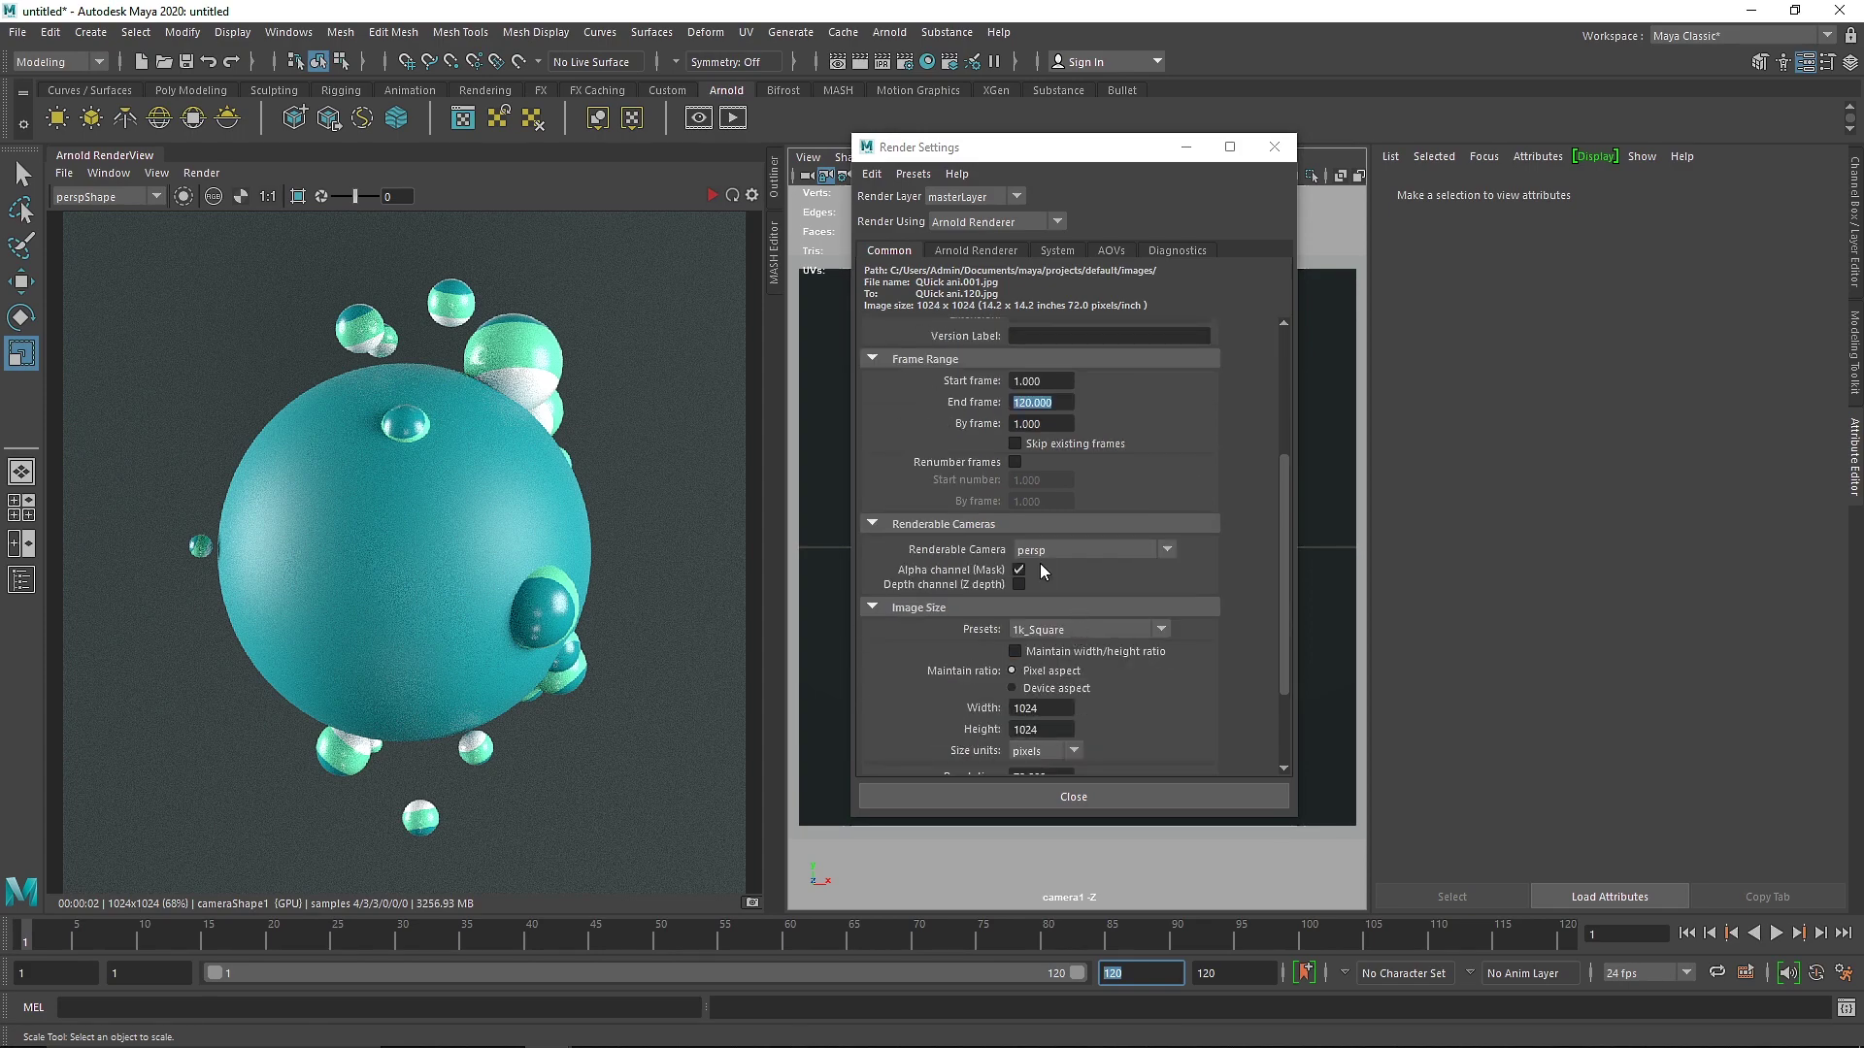
left_click(1076, 550)
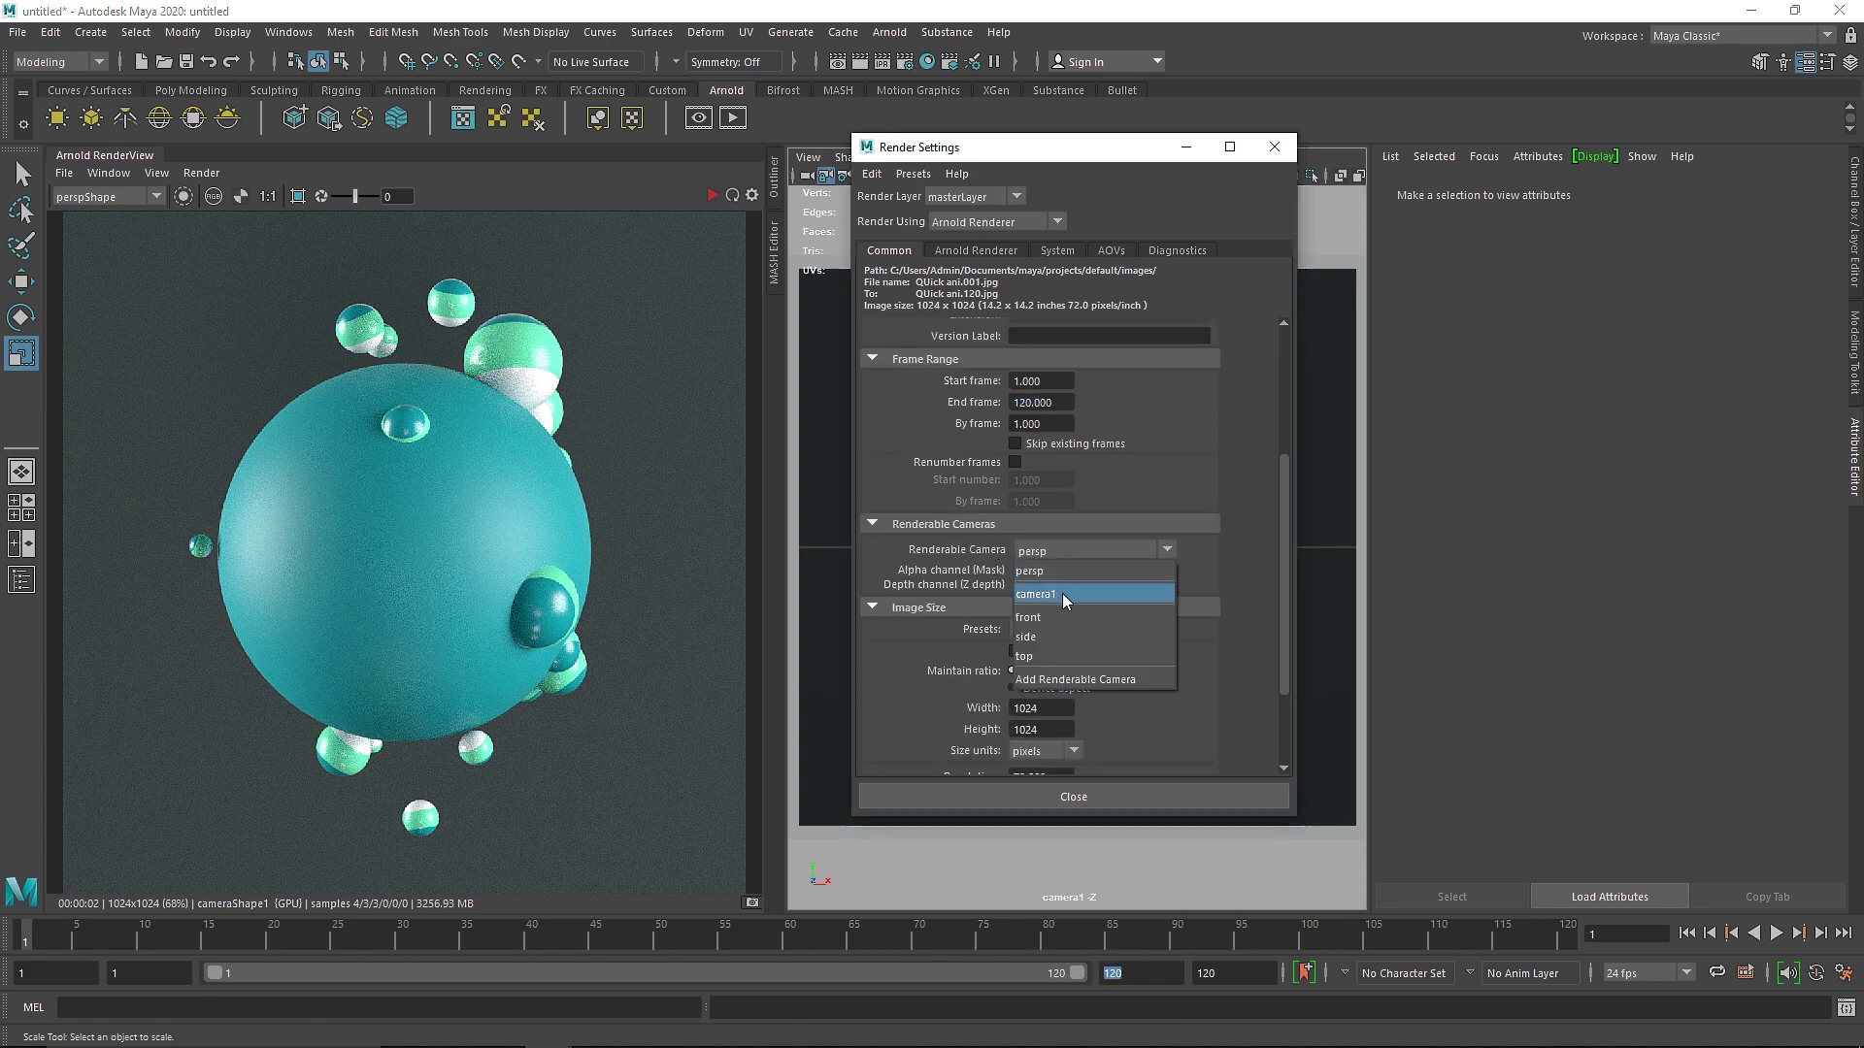
left_click(1107, 592)
left_click_drag(990, 157, 1069, 188)
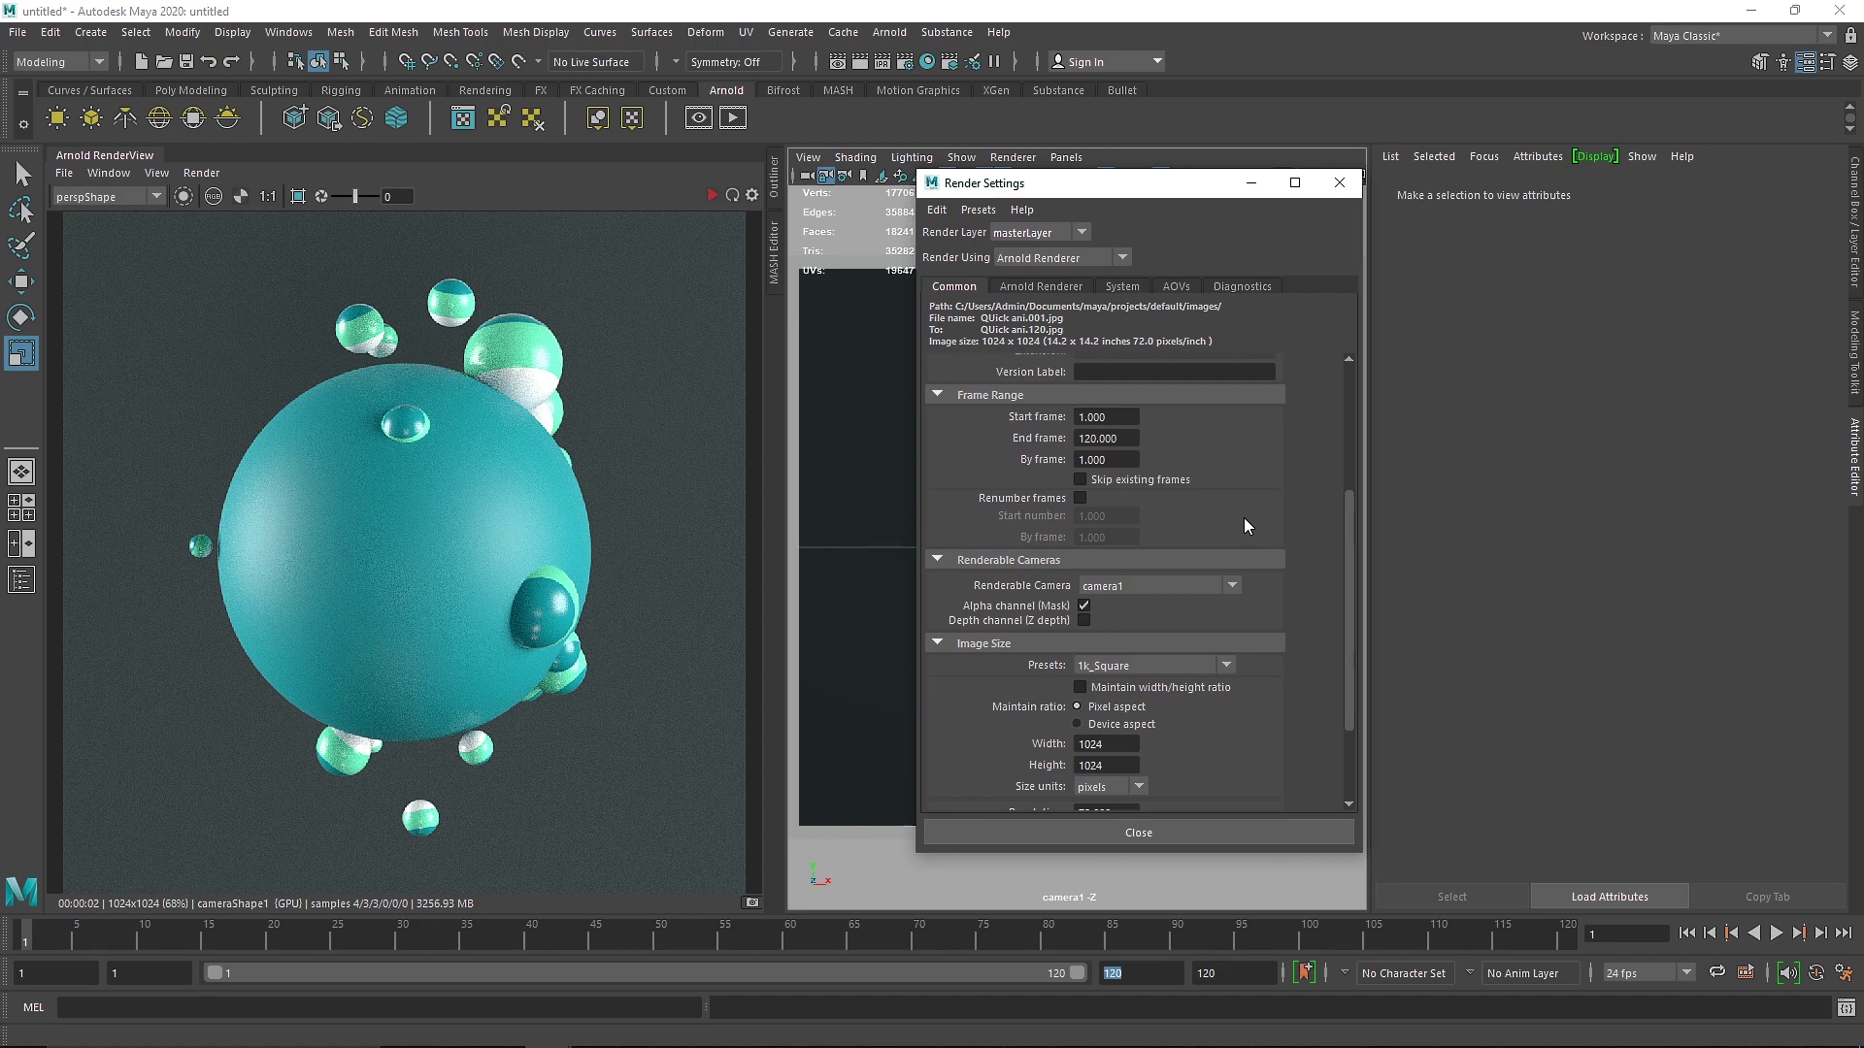
- Review the image size and AOV settings, and close the render settings
scroll(1194, 606, "down", 3)
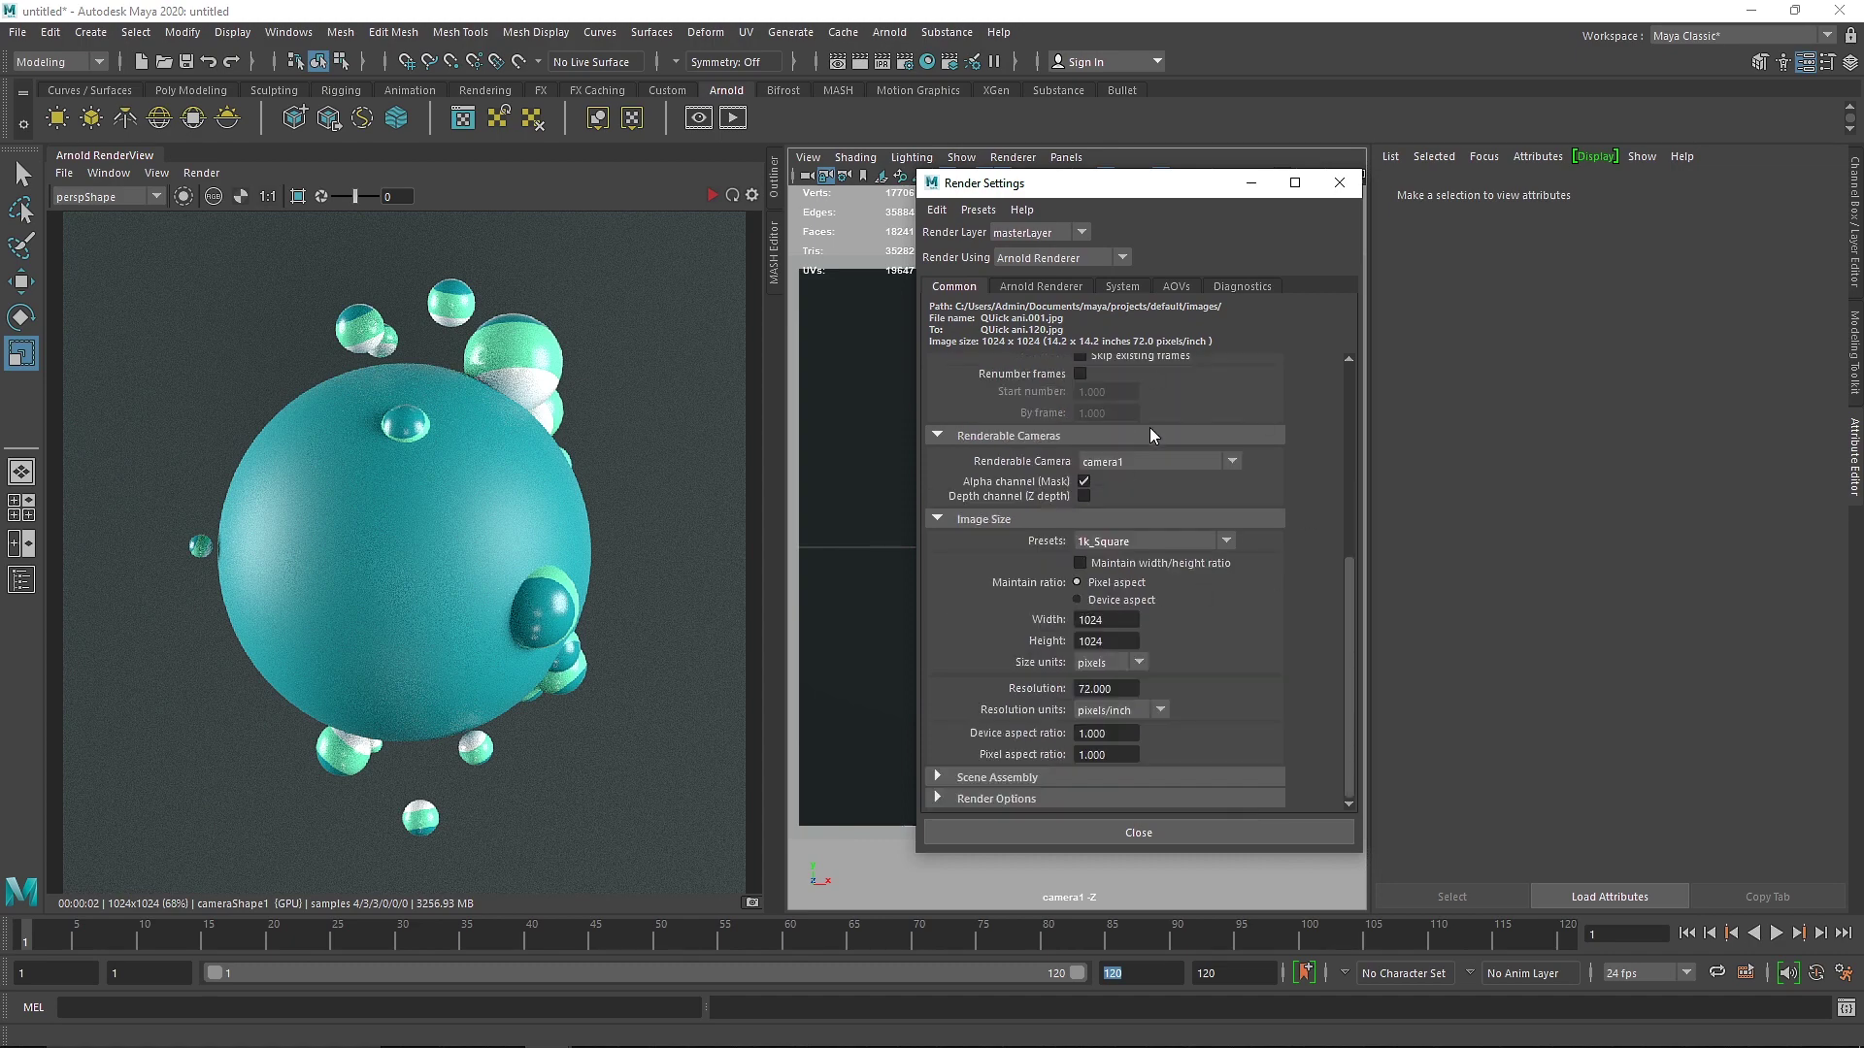
left_click(1173, 288)
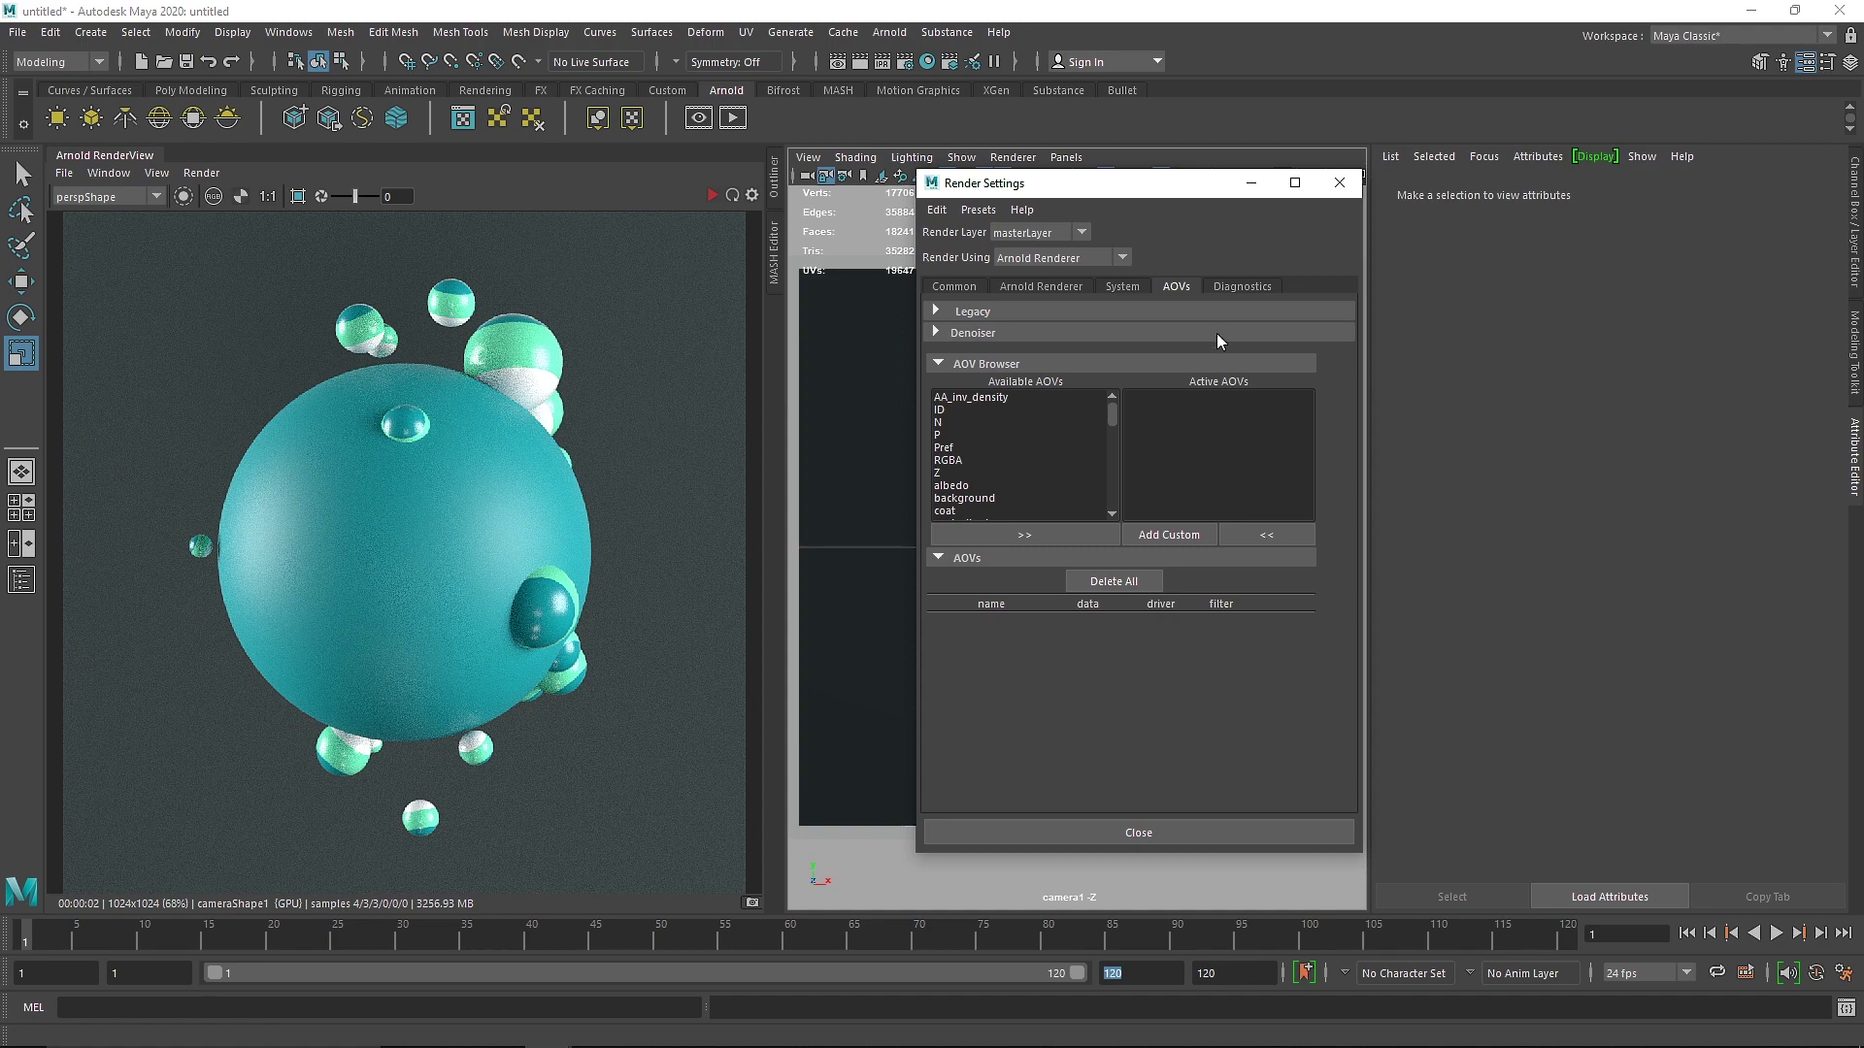
left_click(1334, 189)
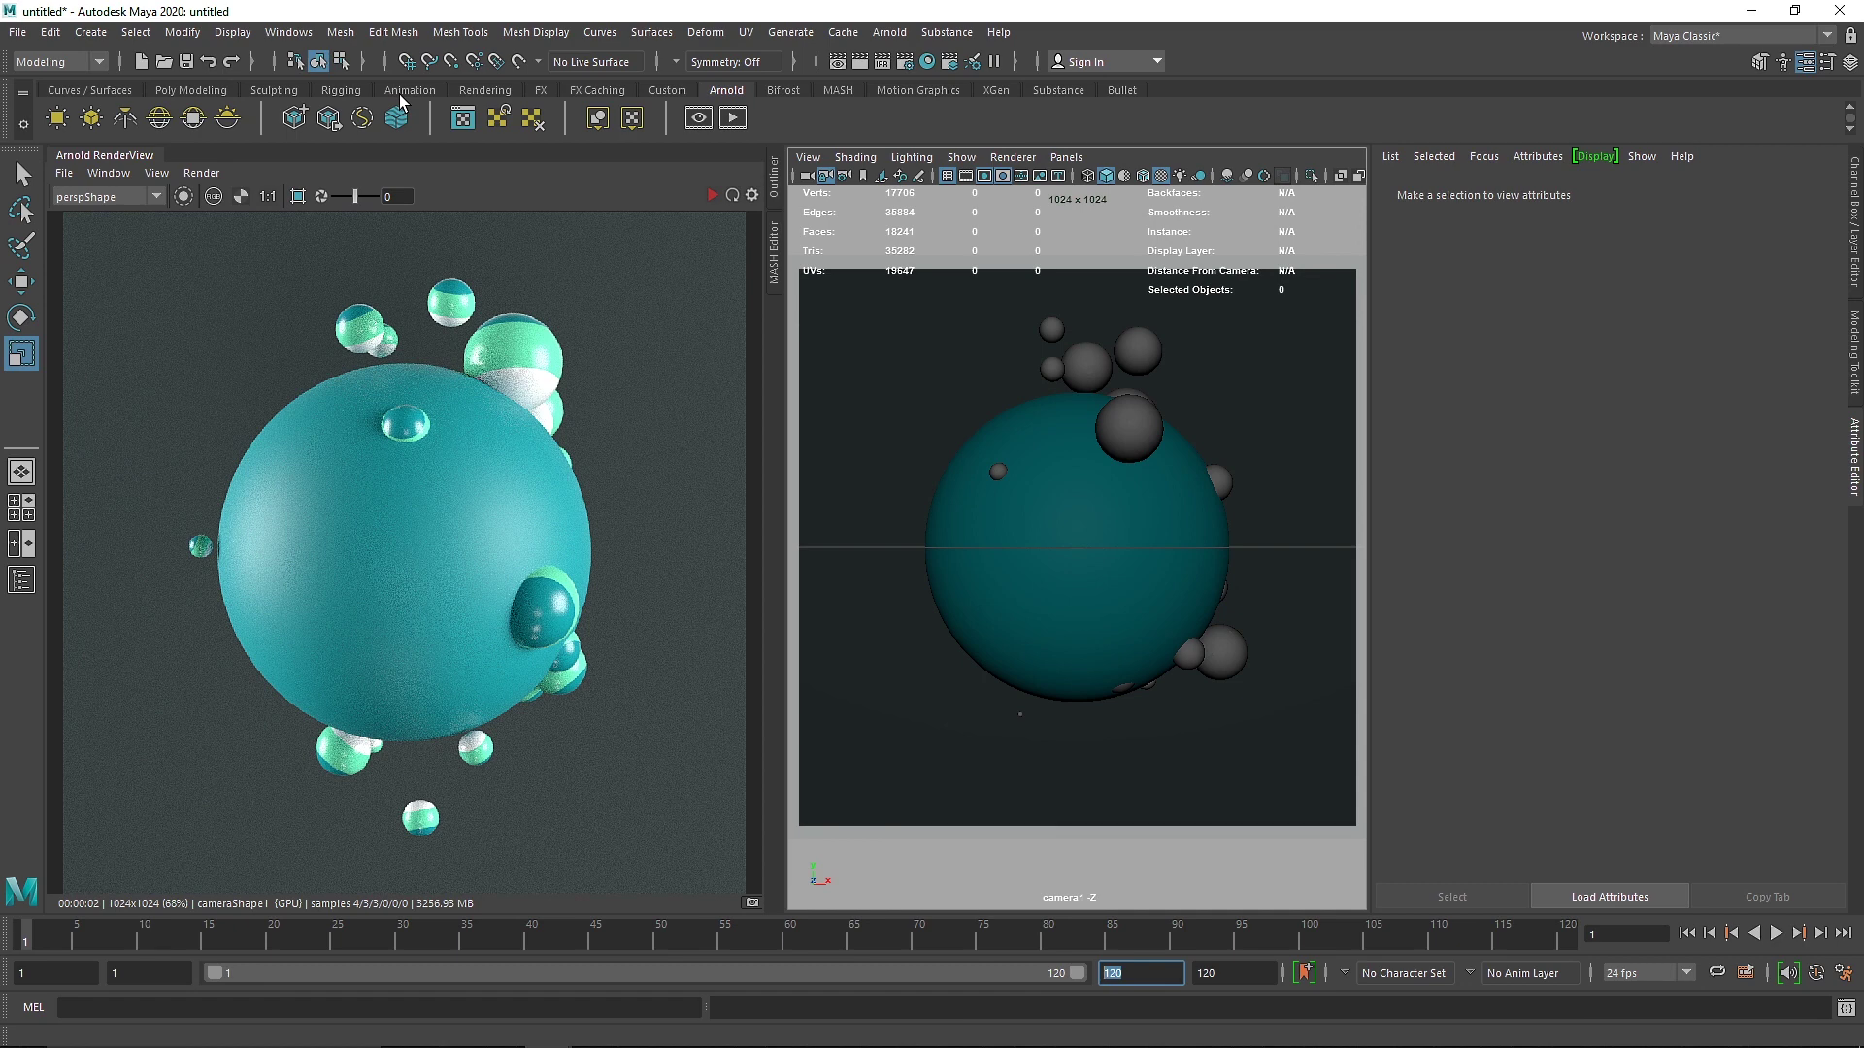
- Switch to the Rendering menu set and try to open the Batch Render options
left_click(56, 62)
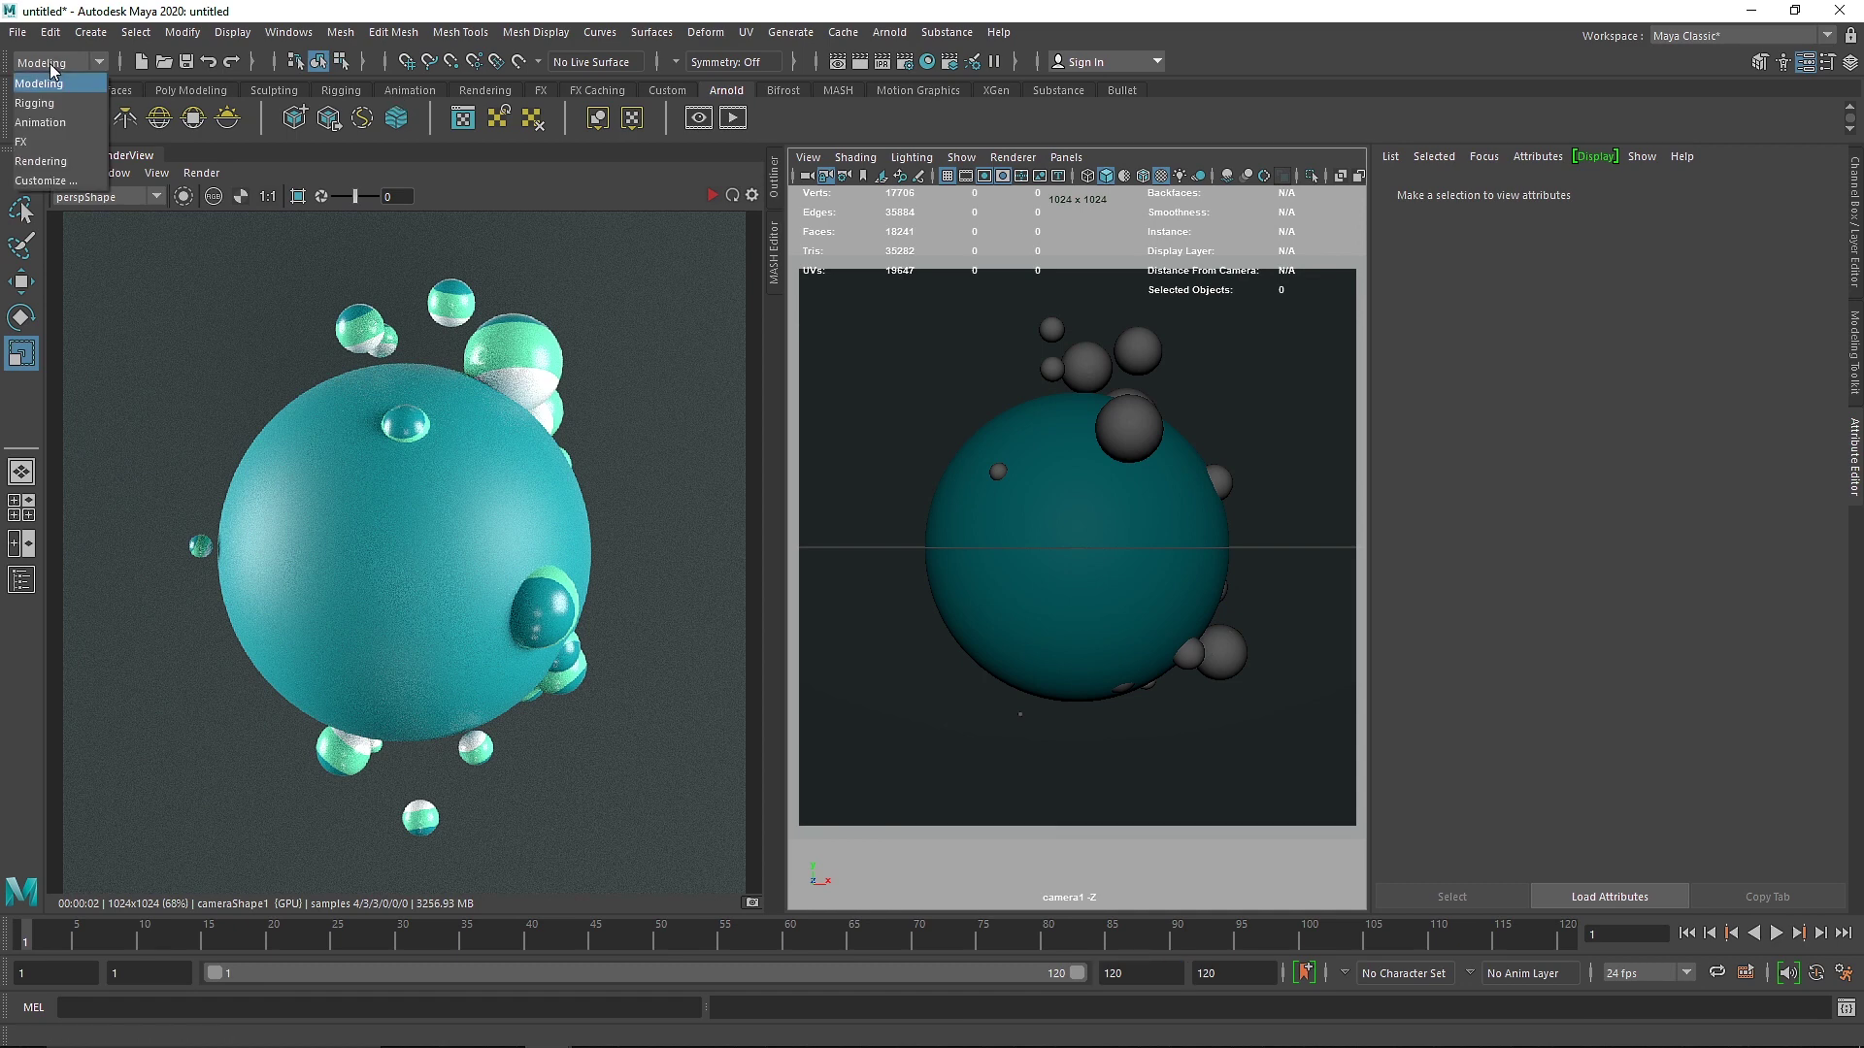
left_click(66, 163)
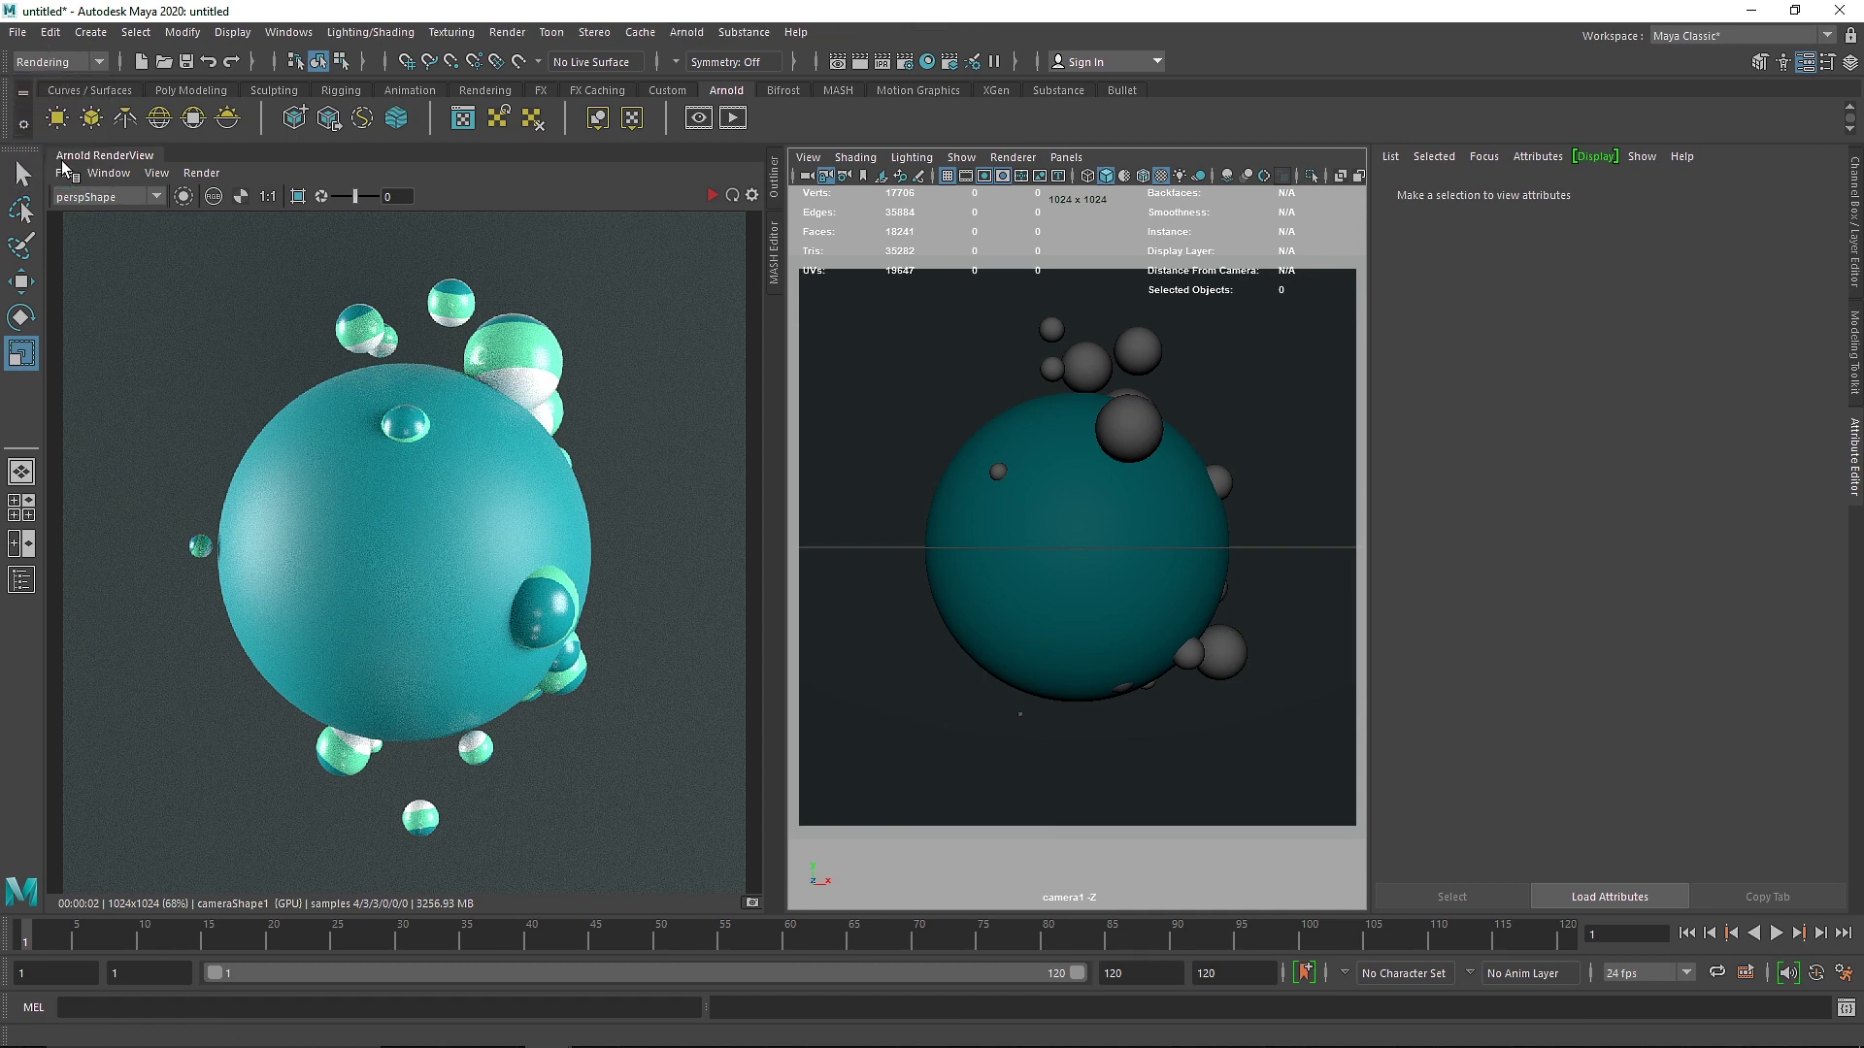
left_click(513, 35)
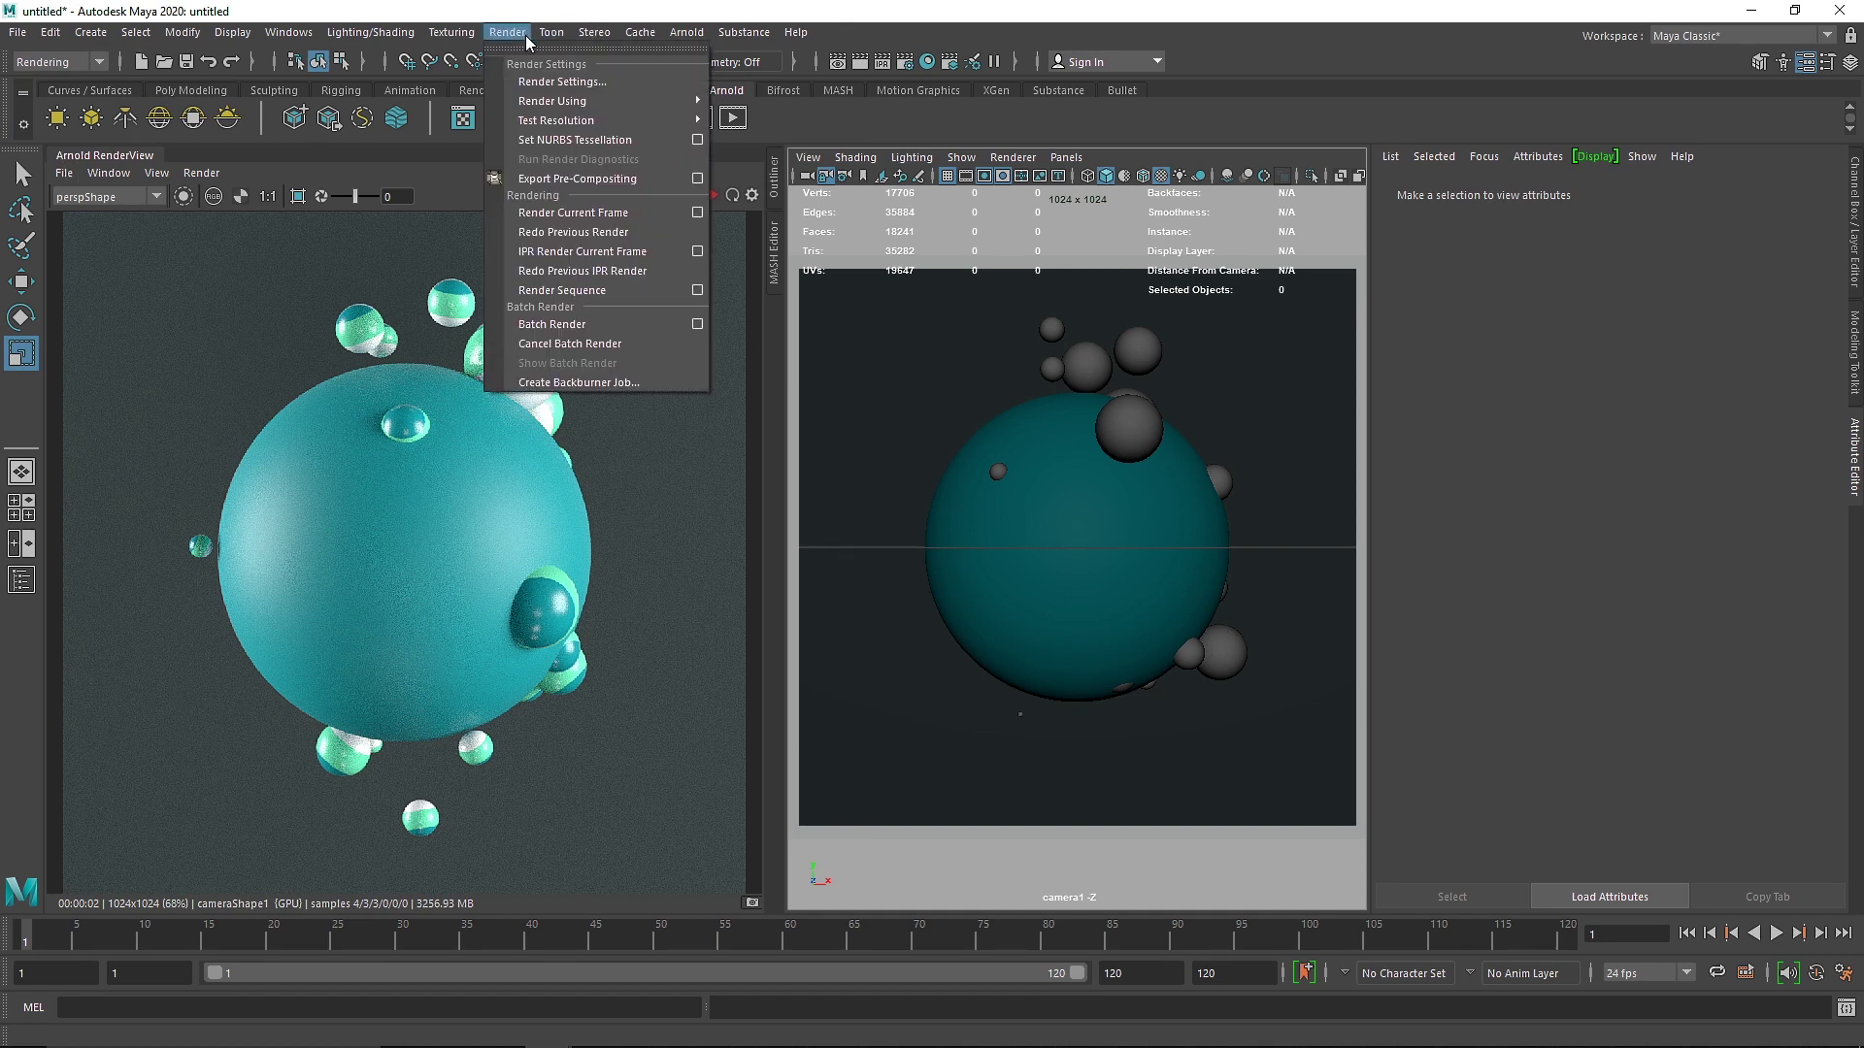
left_click(696, 323)
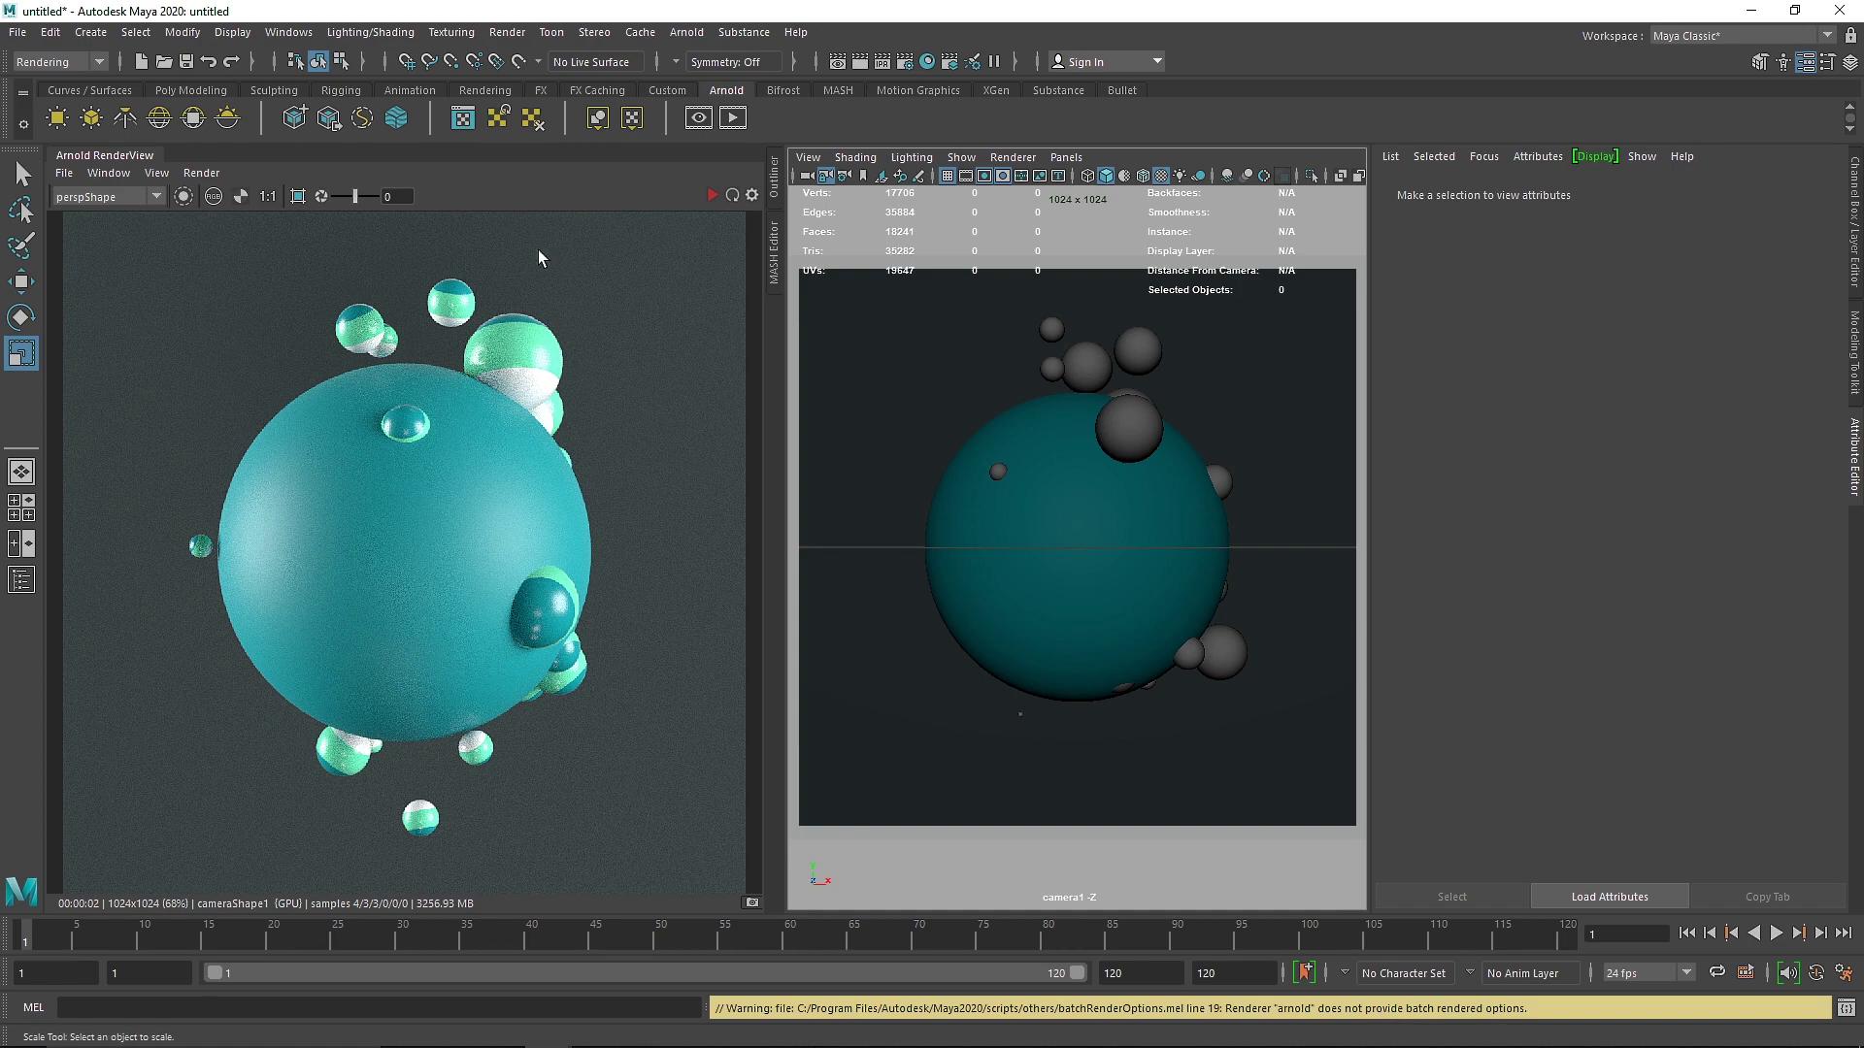
- Open the Render Sequence options and set the current camera to camera1
left_click(507, 32)
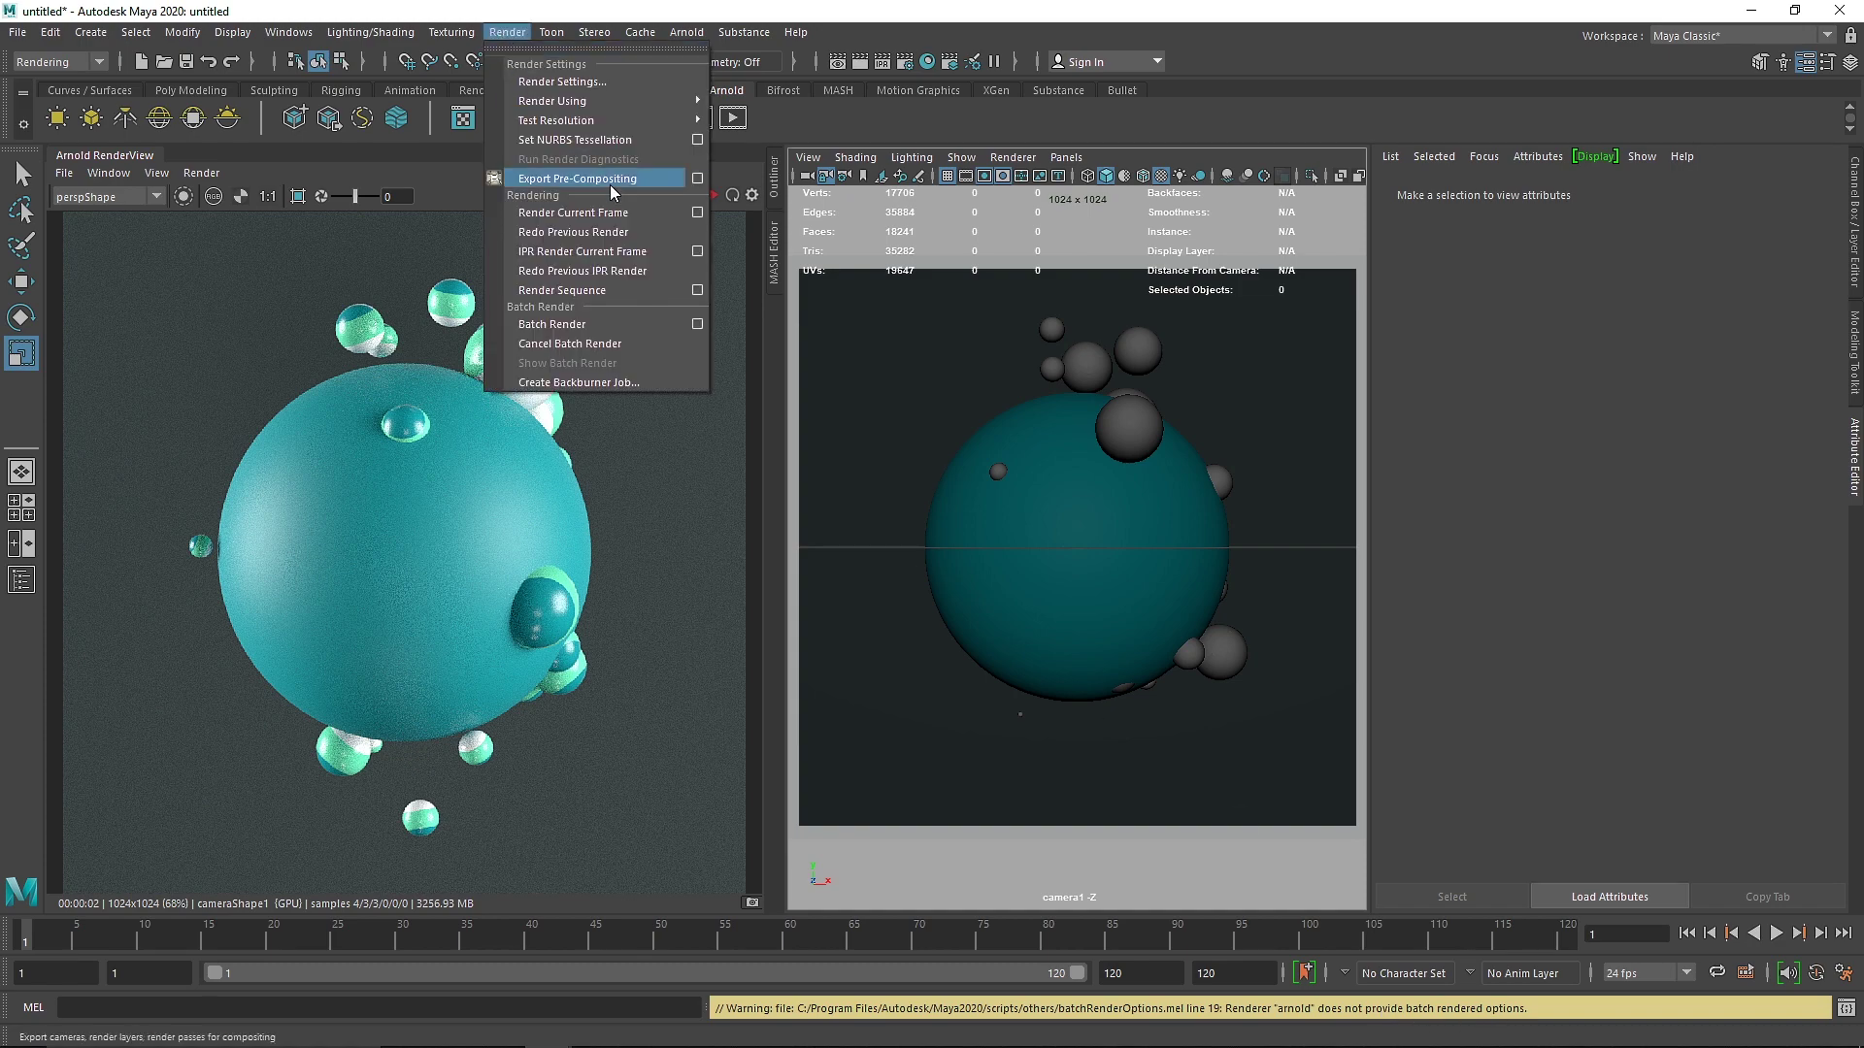
left_click(697, 290)
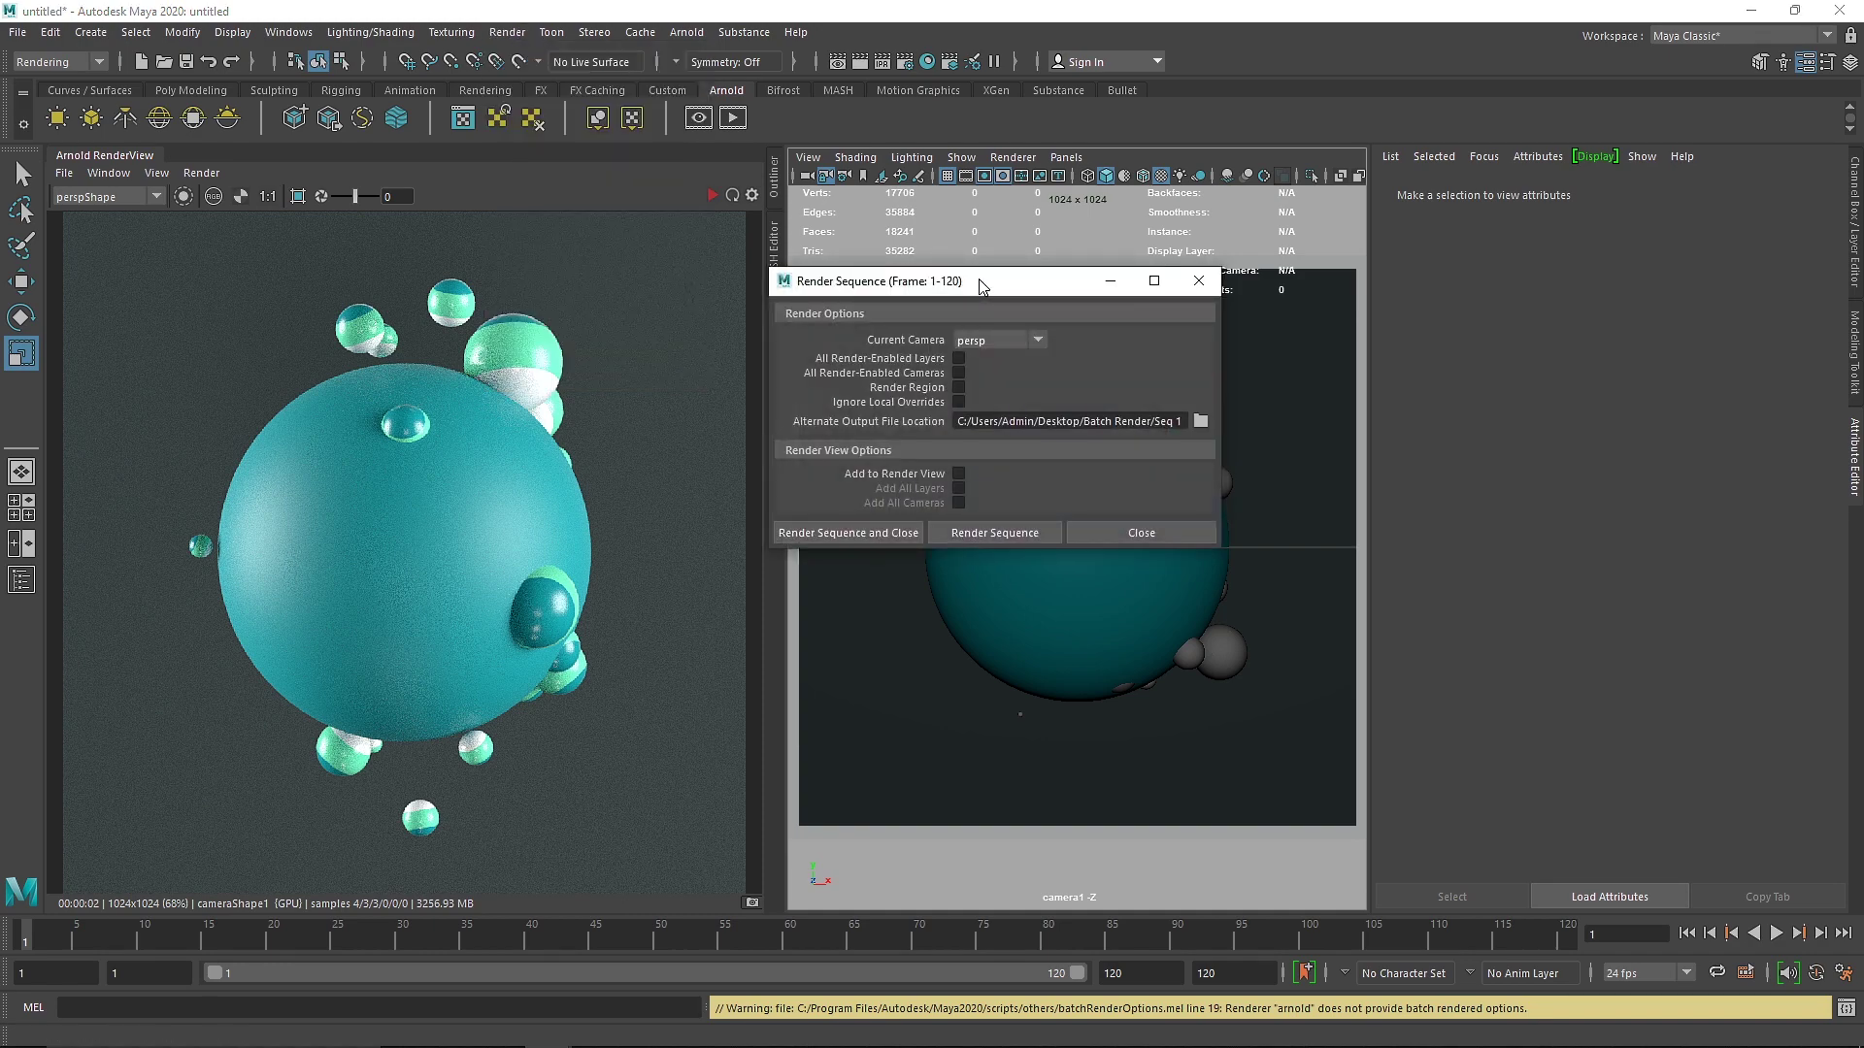
left_click_drag(980, 285, 1040, 269)
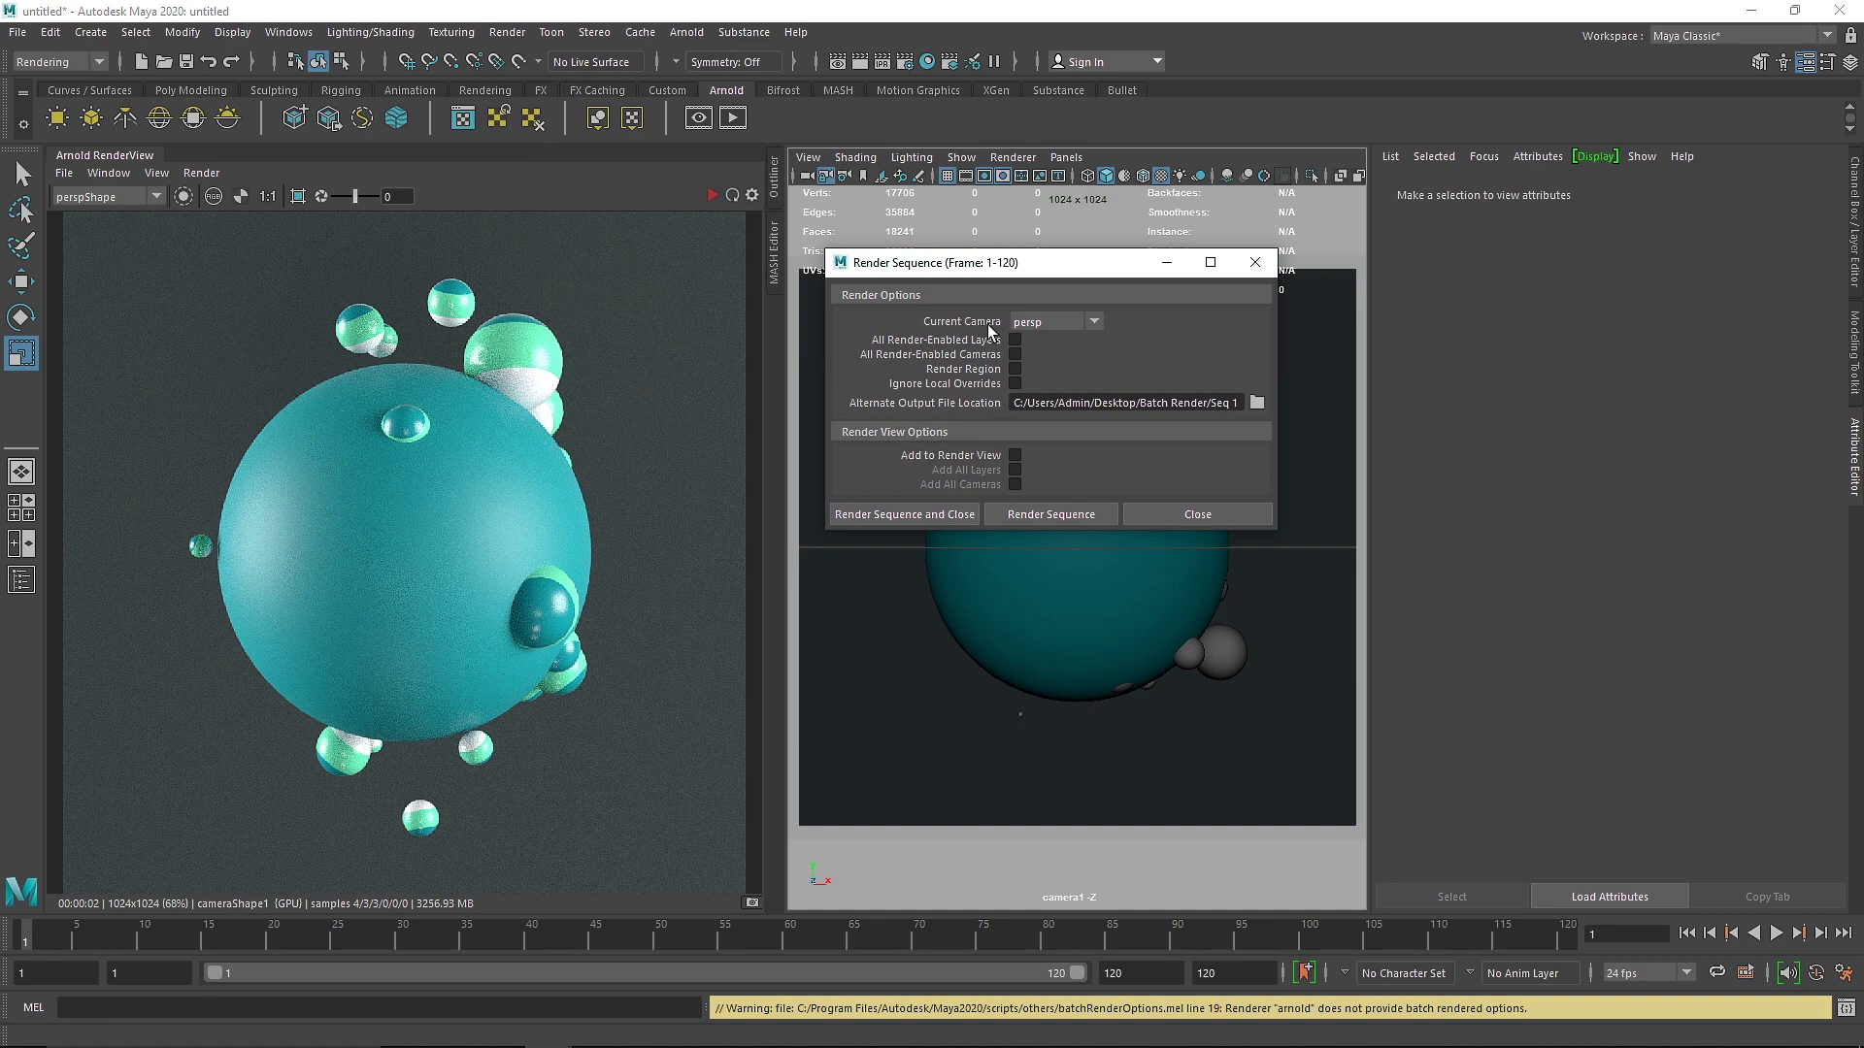
left_click(1049, 321)
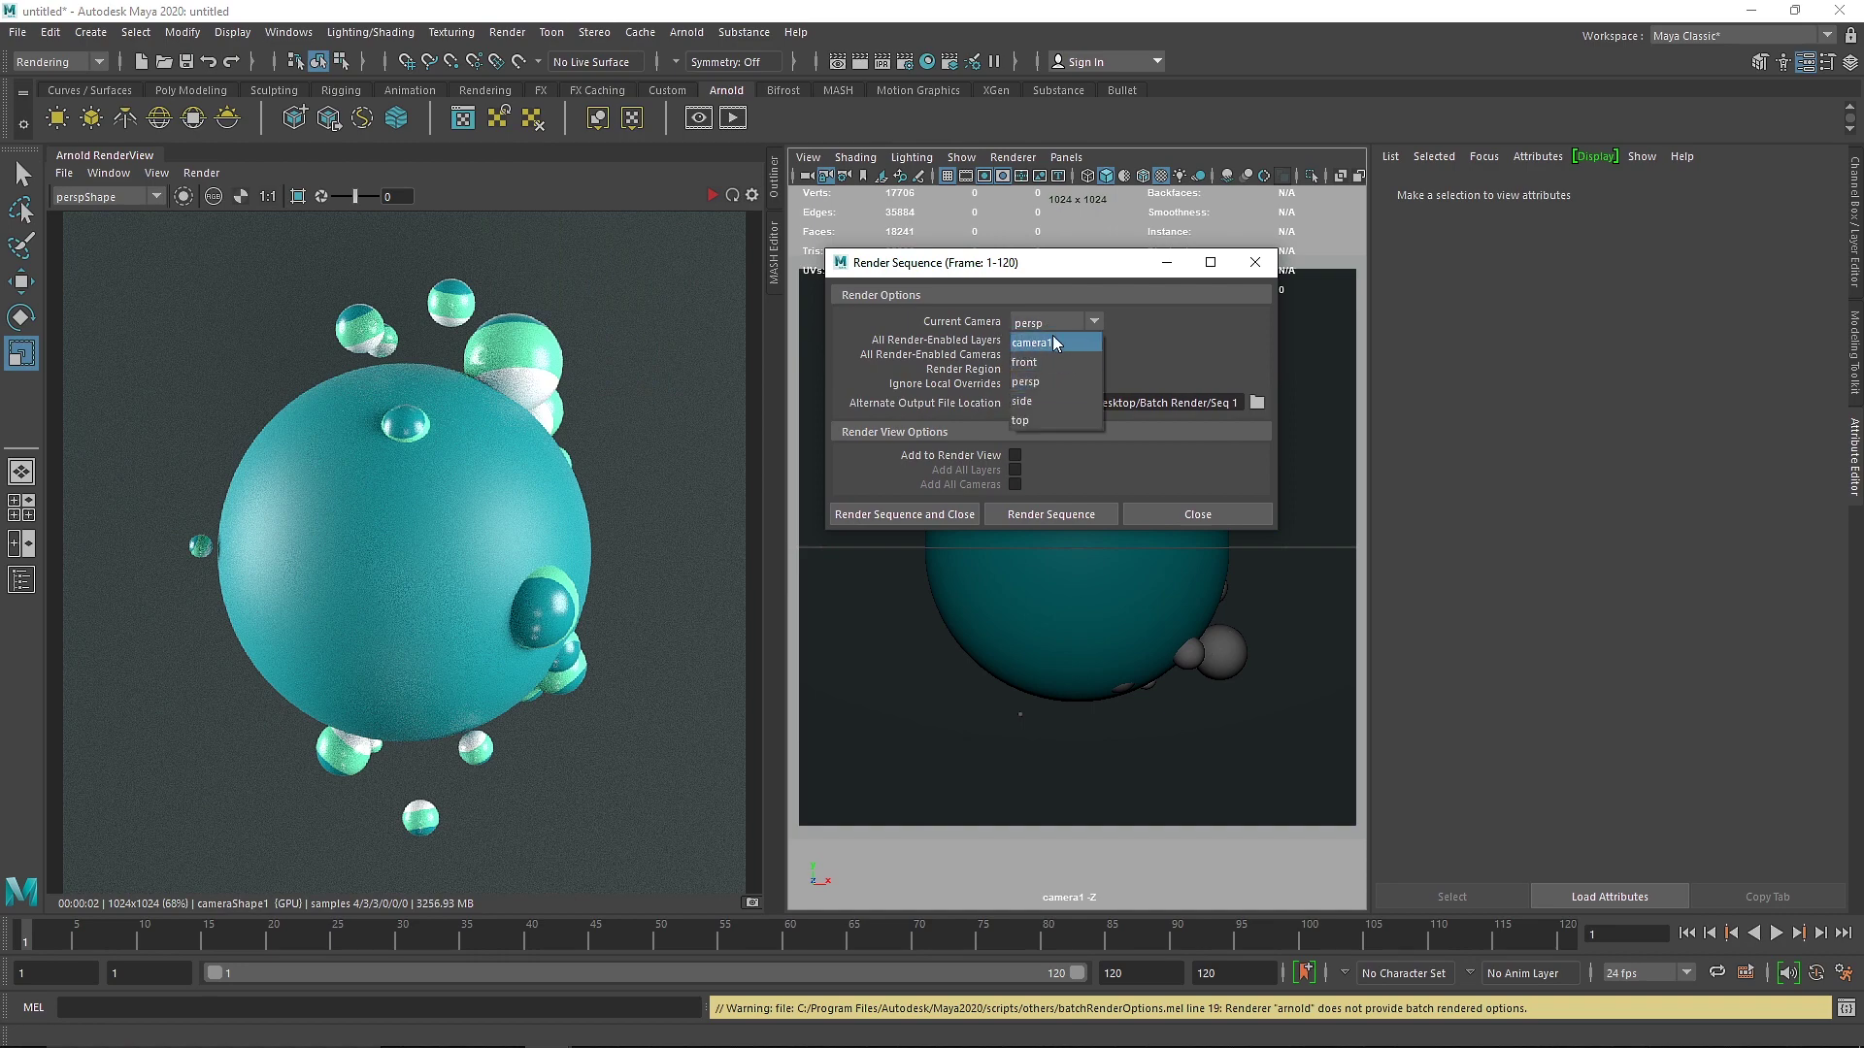
left_click(1053, 342)
left_click(1066, 158)
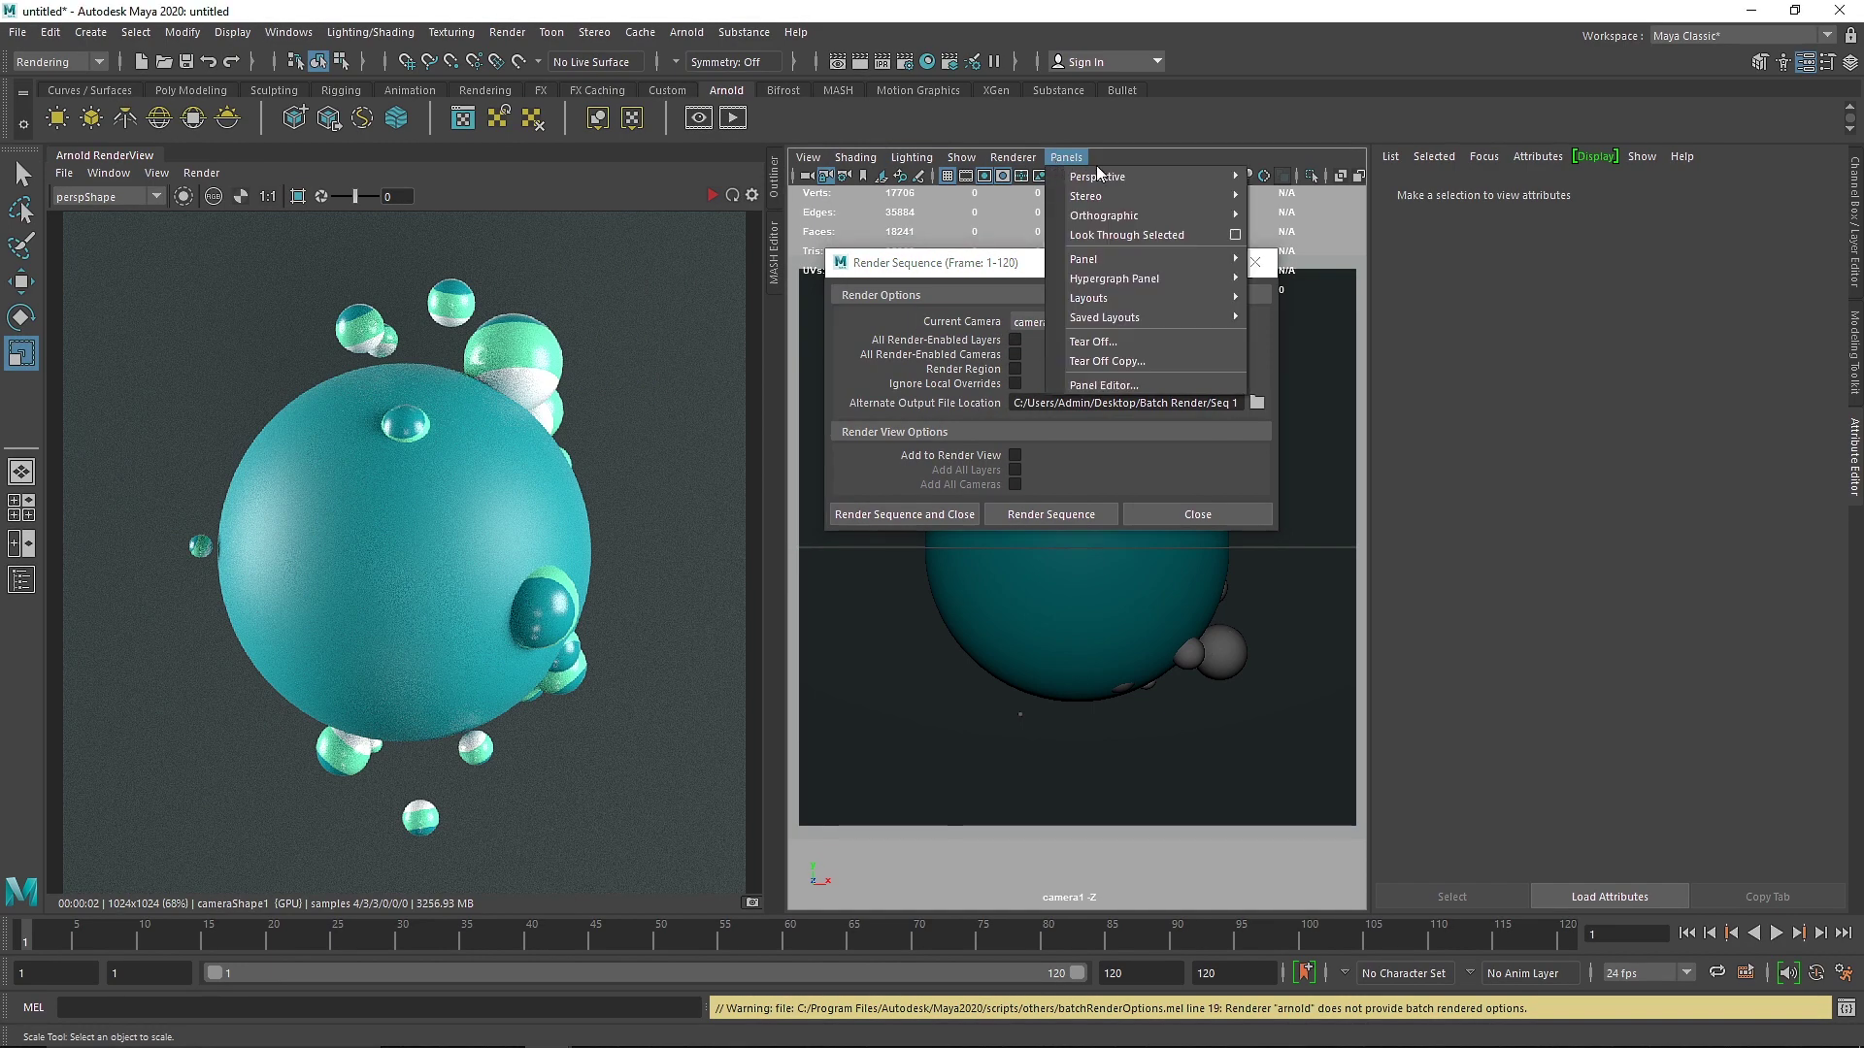
mouse_move(1146, 176)
left_click(1114, 328)
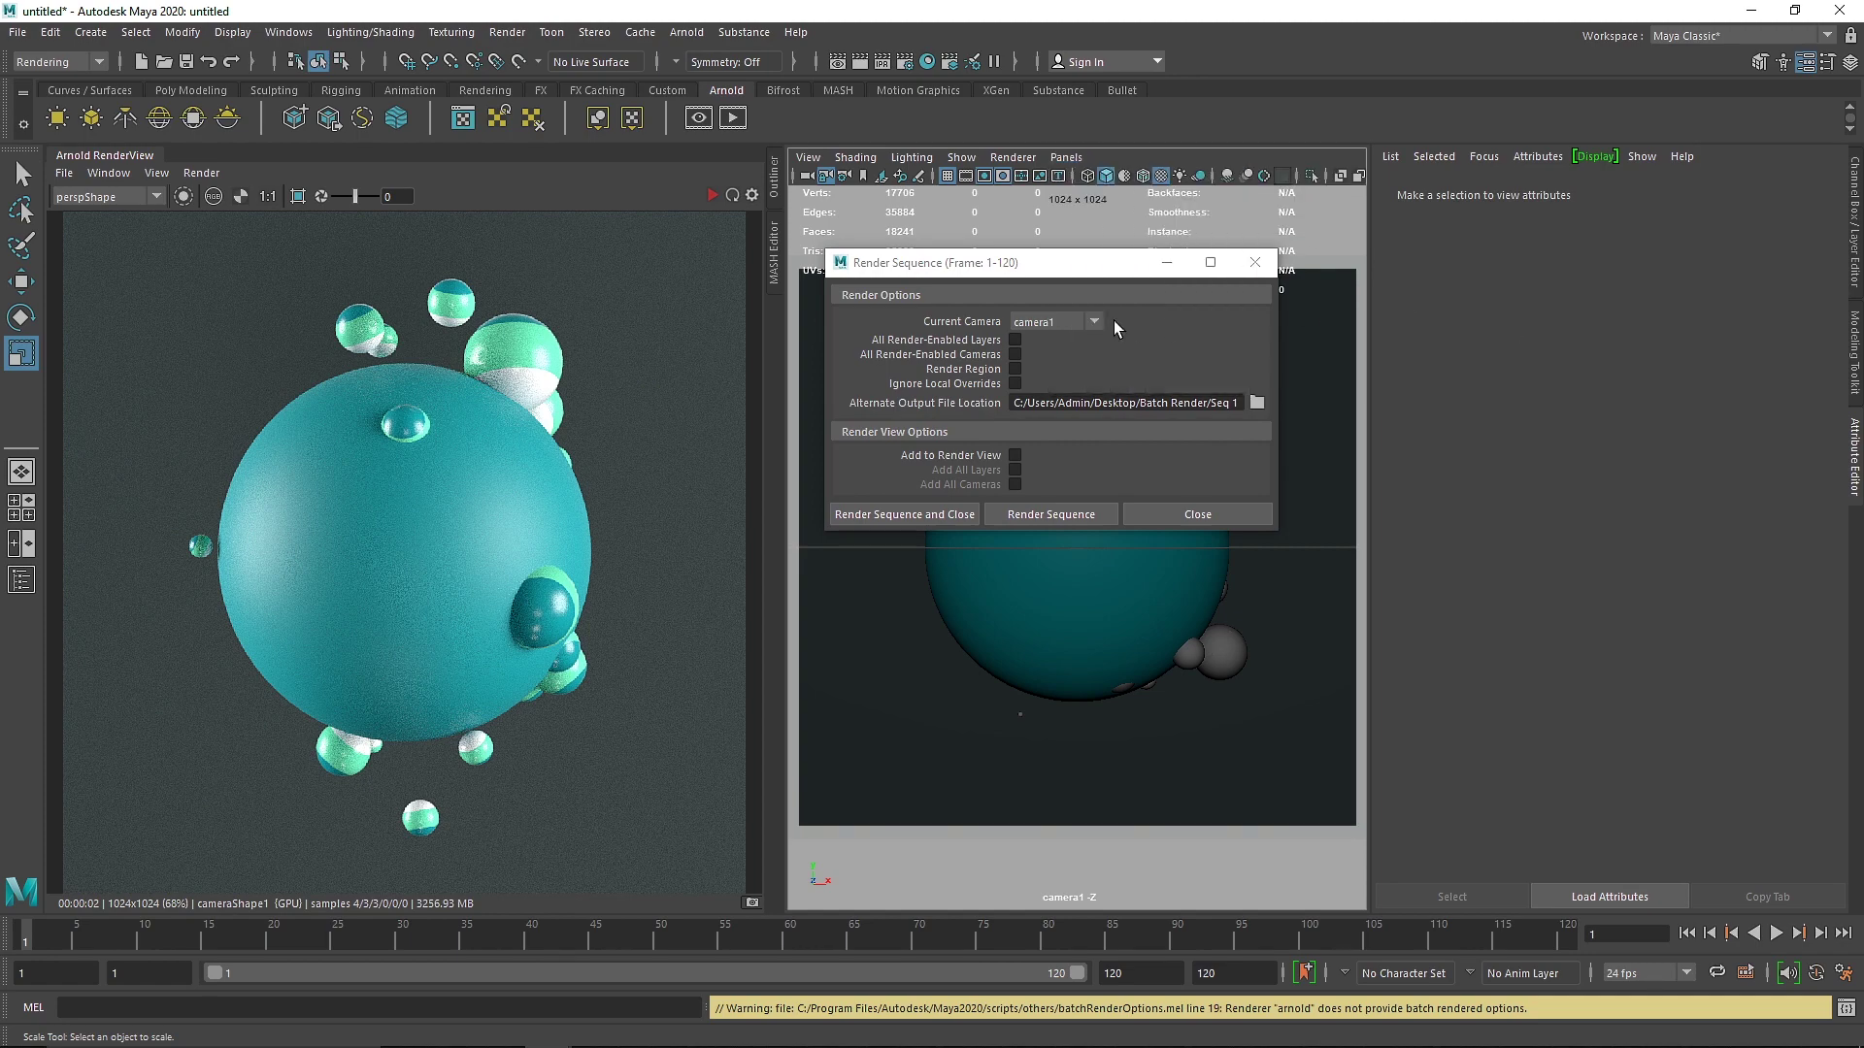
left_click(1014, 340)
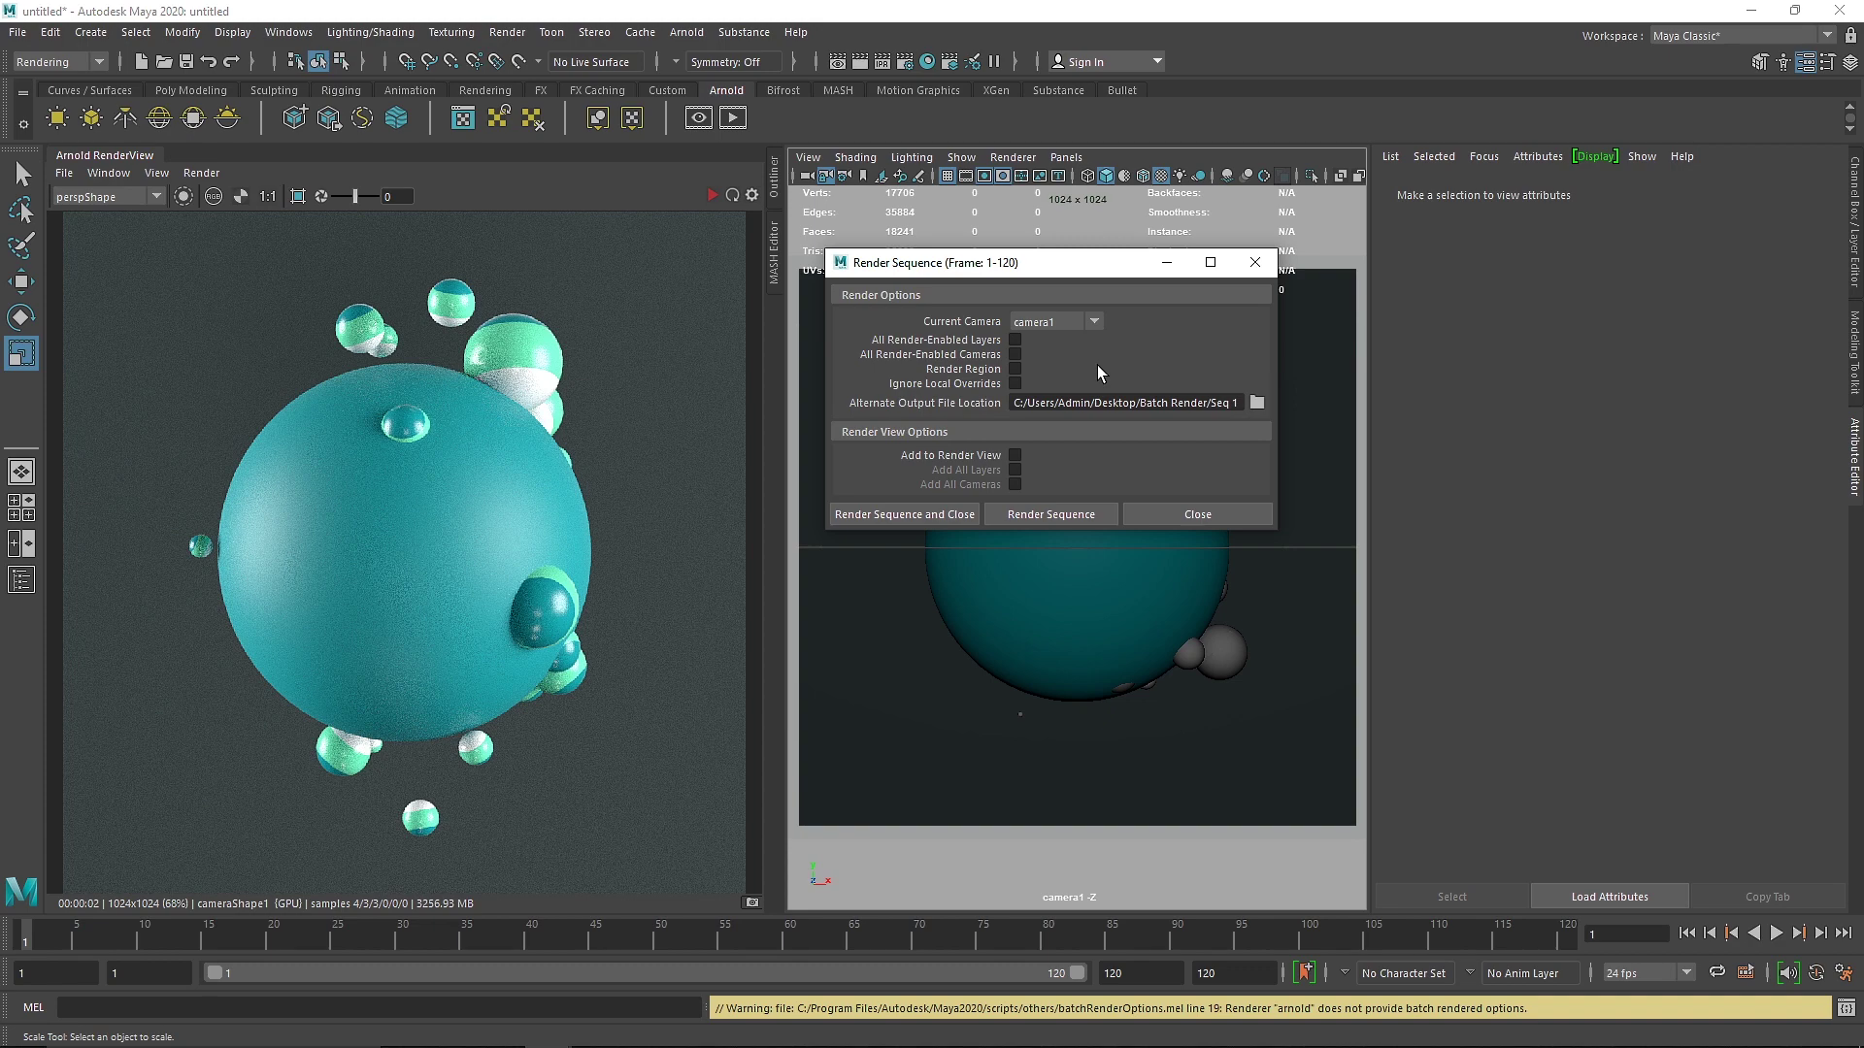
- Set the alternate output file location to the Batch Render/Seq 1 folder and close the Render Sequence options
left_click(1016, 404)
mouse_move(1178, 403)
left_mouse_down()
mouse_move(1234, 403)
mouse_move(1192, 403)
left_mouse_up()
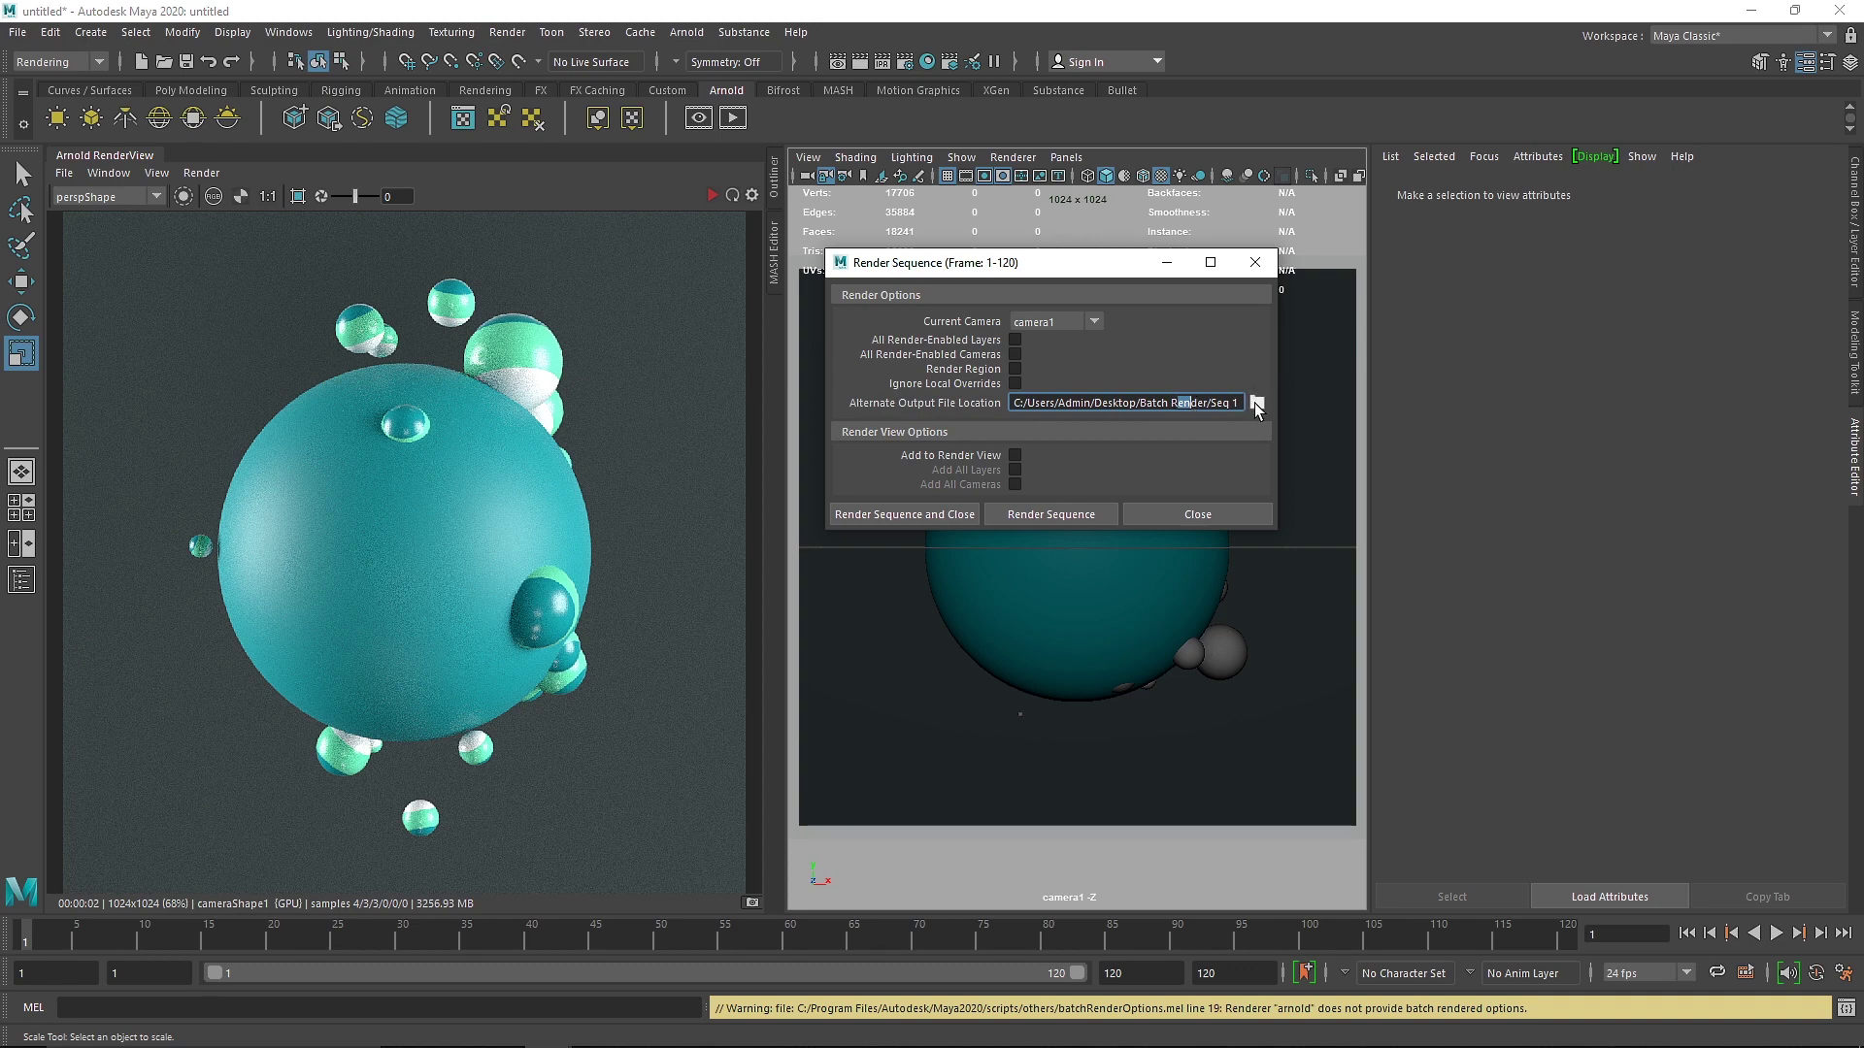
left_click(1256, 402)
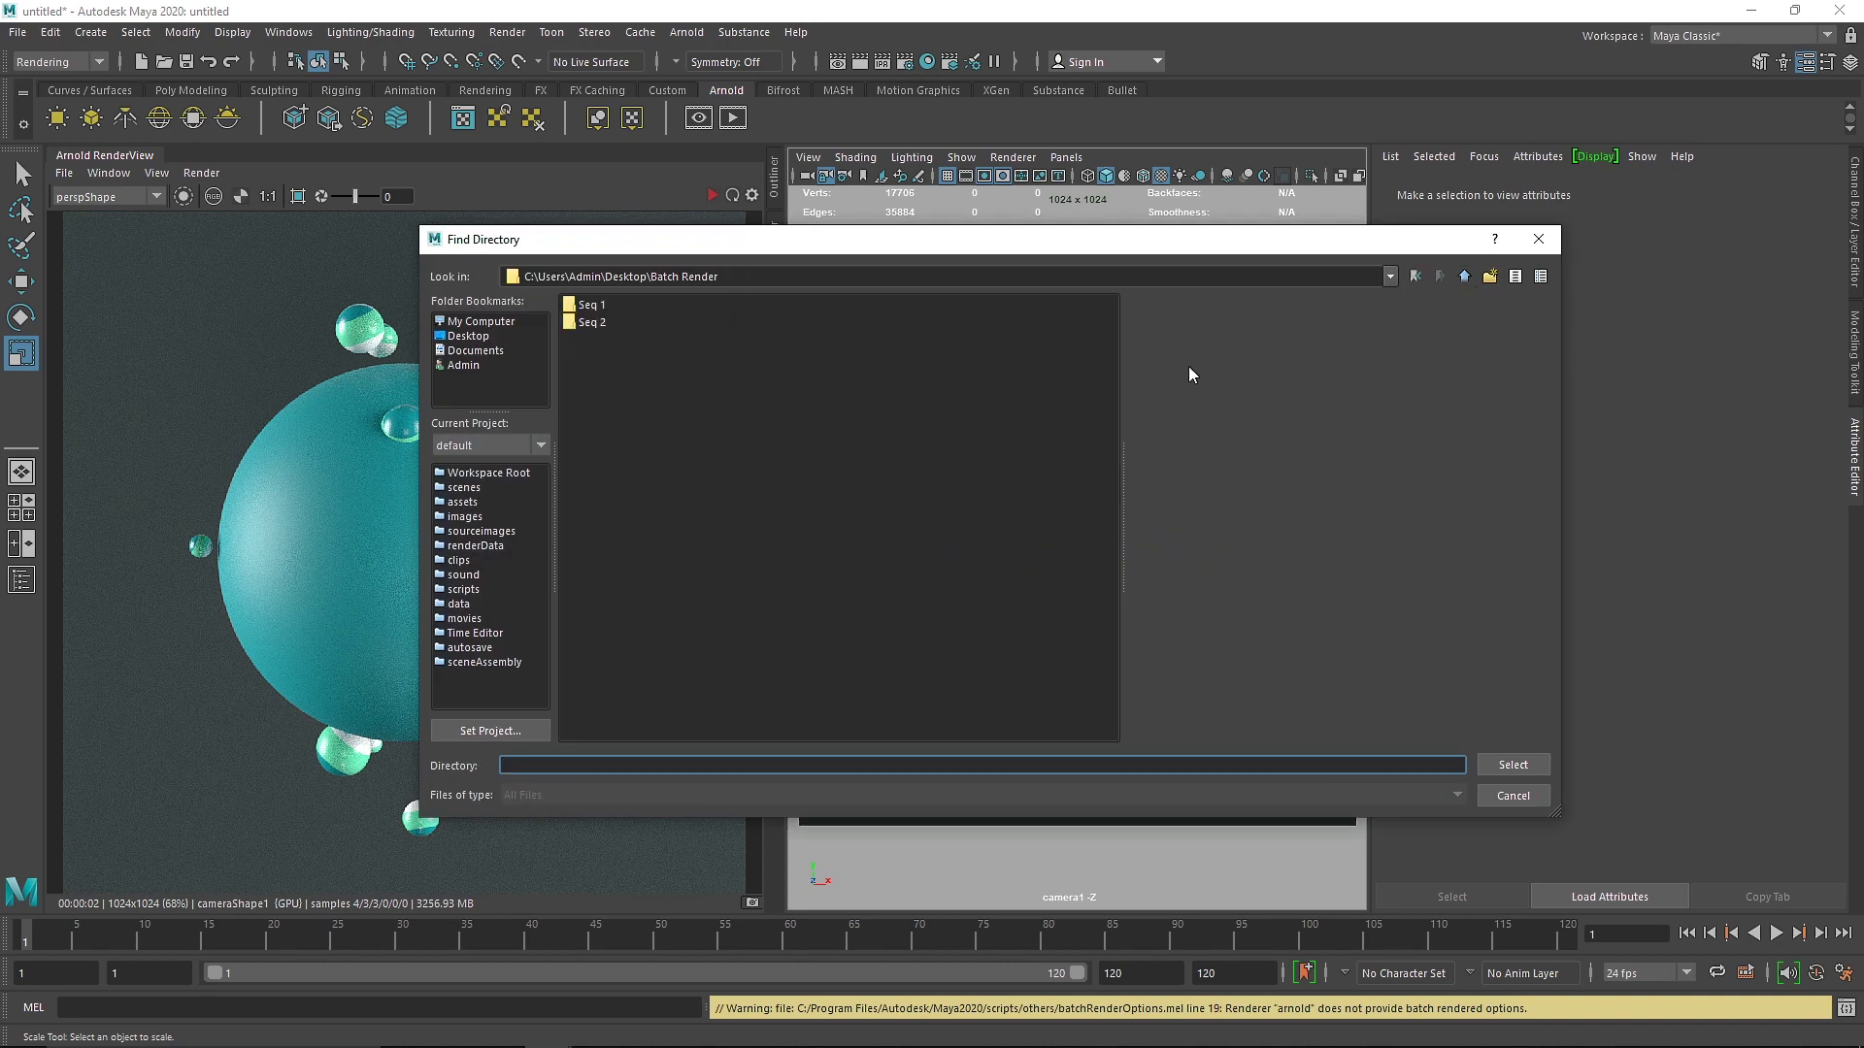
double_click(595, 305)
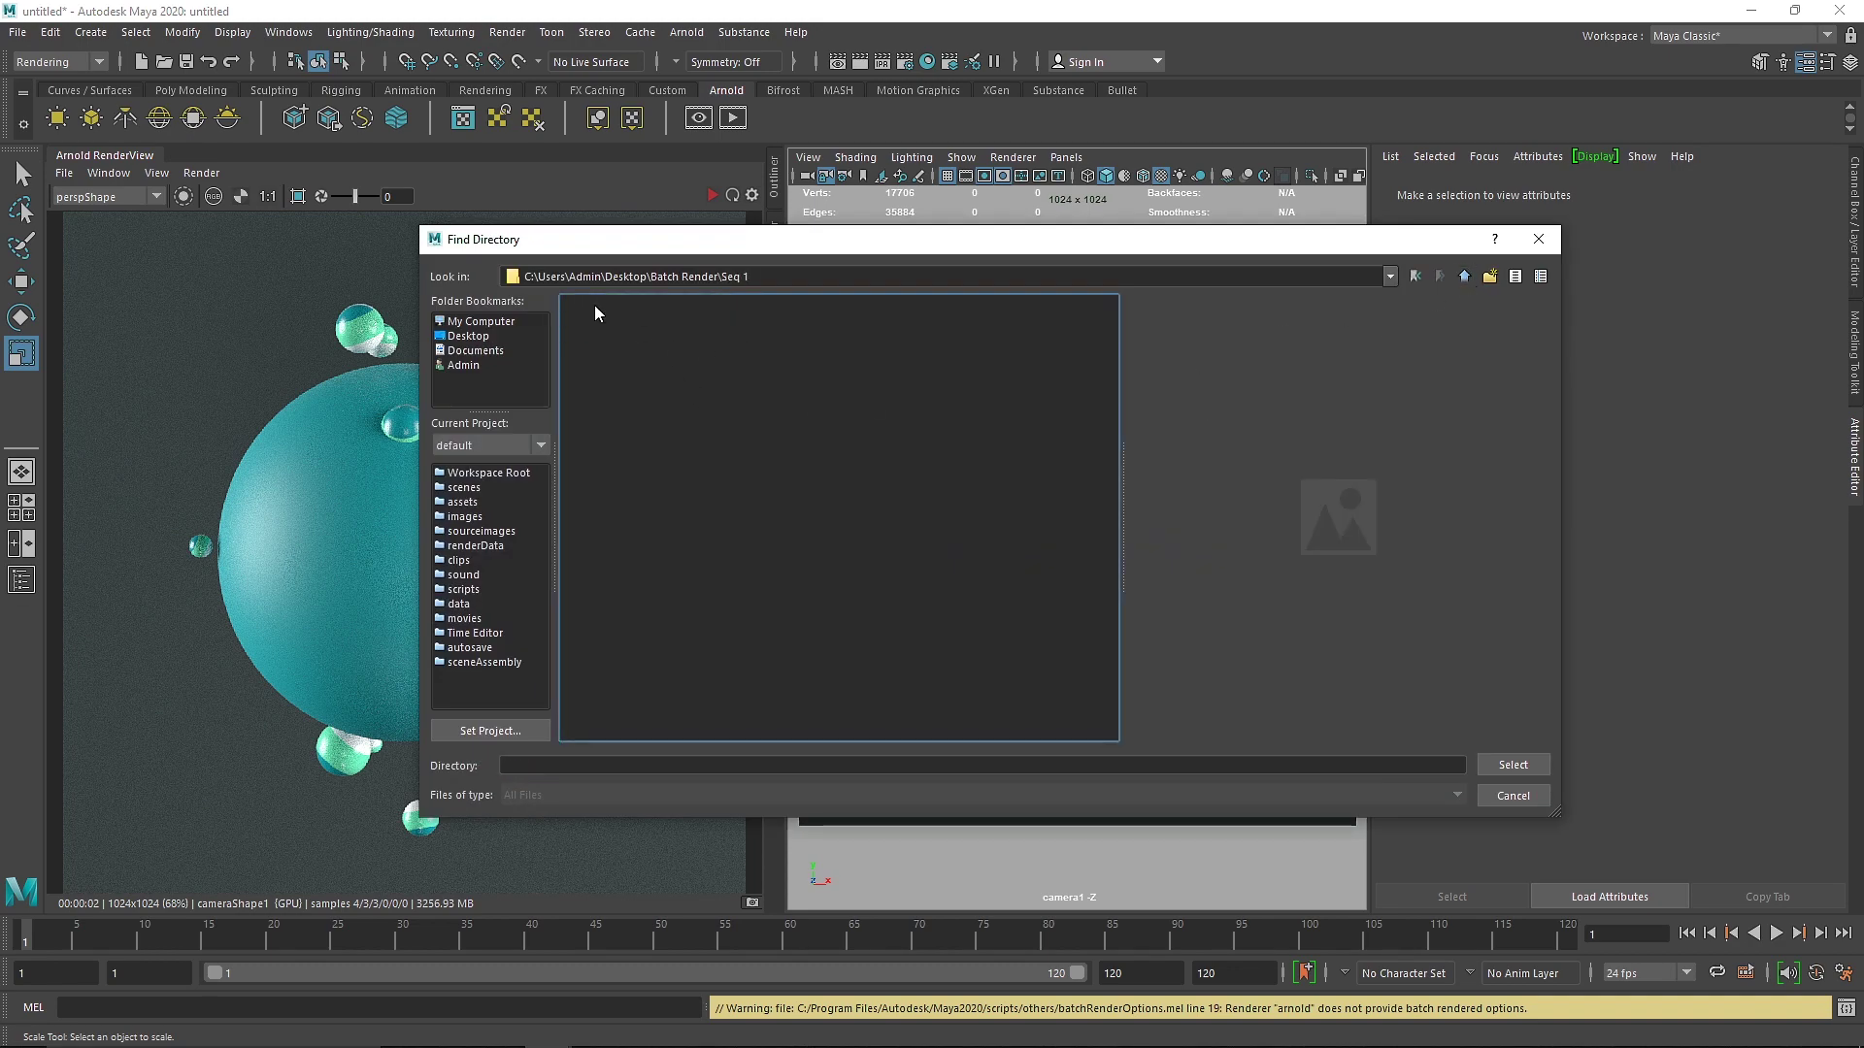
left_click(1465, 277)
double_click(612, 323)
left_click(1465, 277)
double_click(587, 305)
left_click(737, 765)
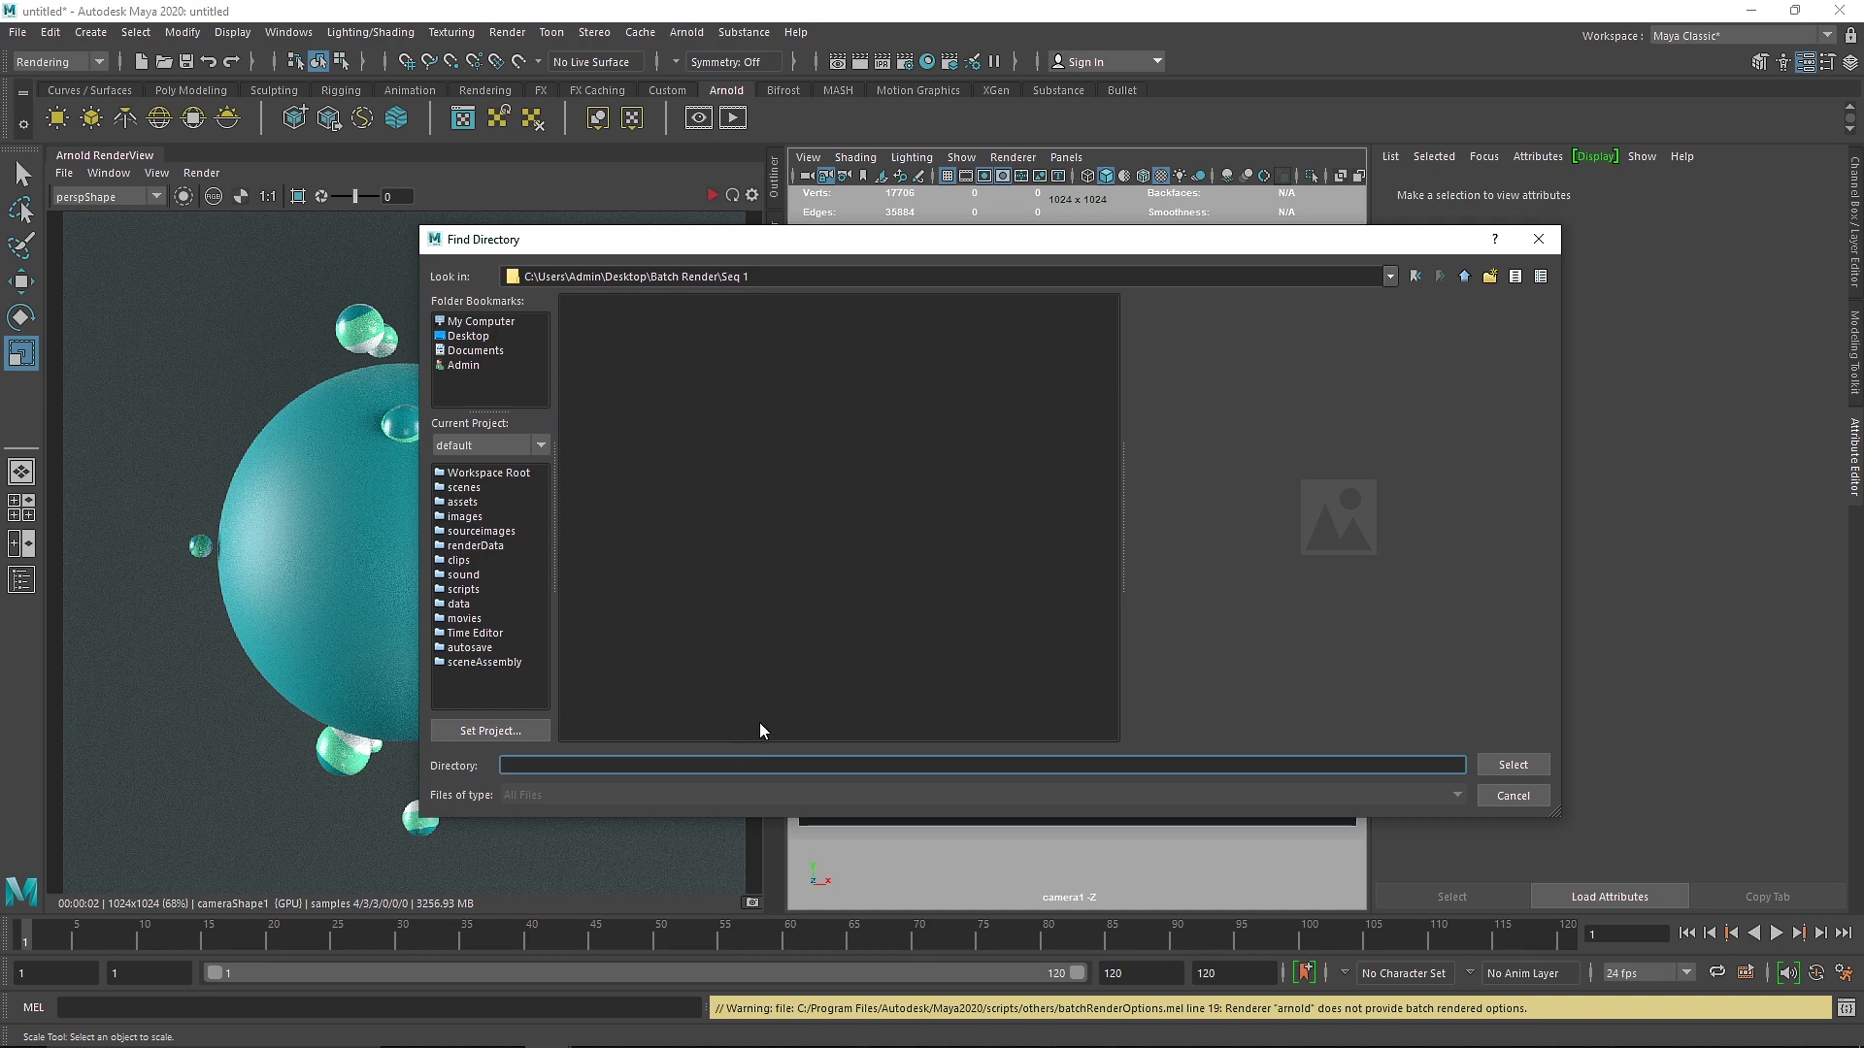
left_click(1514, 765)
left_click(1198, 509)
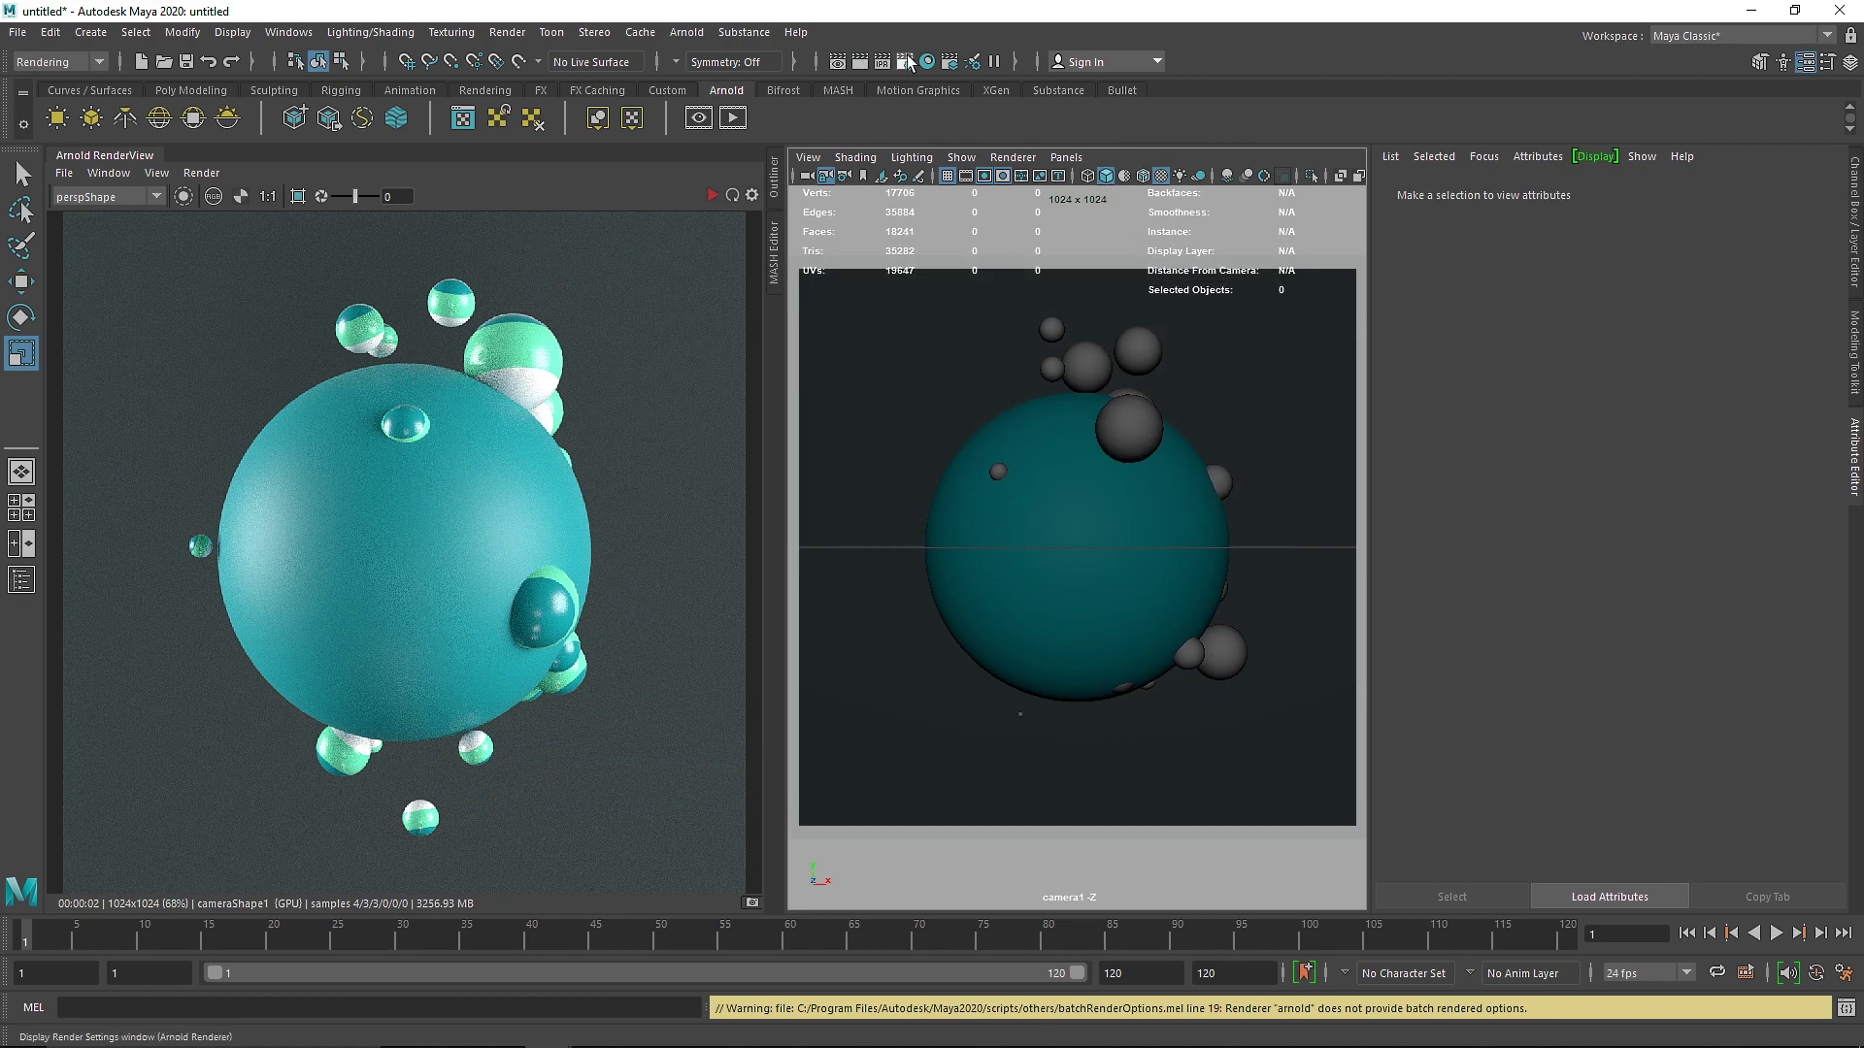
- Change the file name prefix to Quick in the render settings and close them
left_click(906, 61)
left_click(1024, 289)
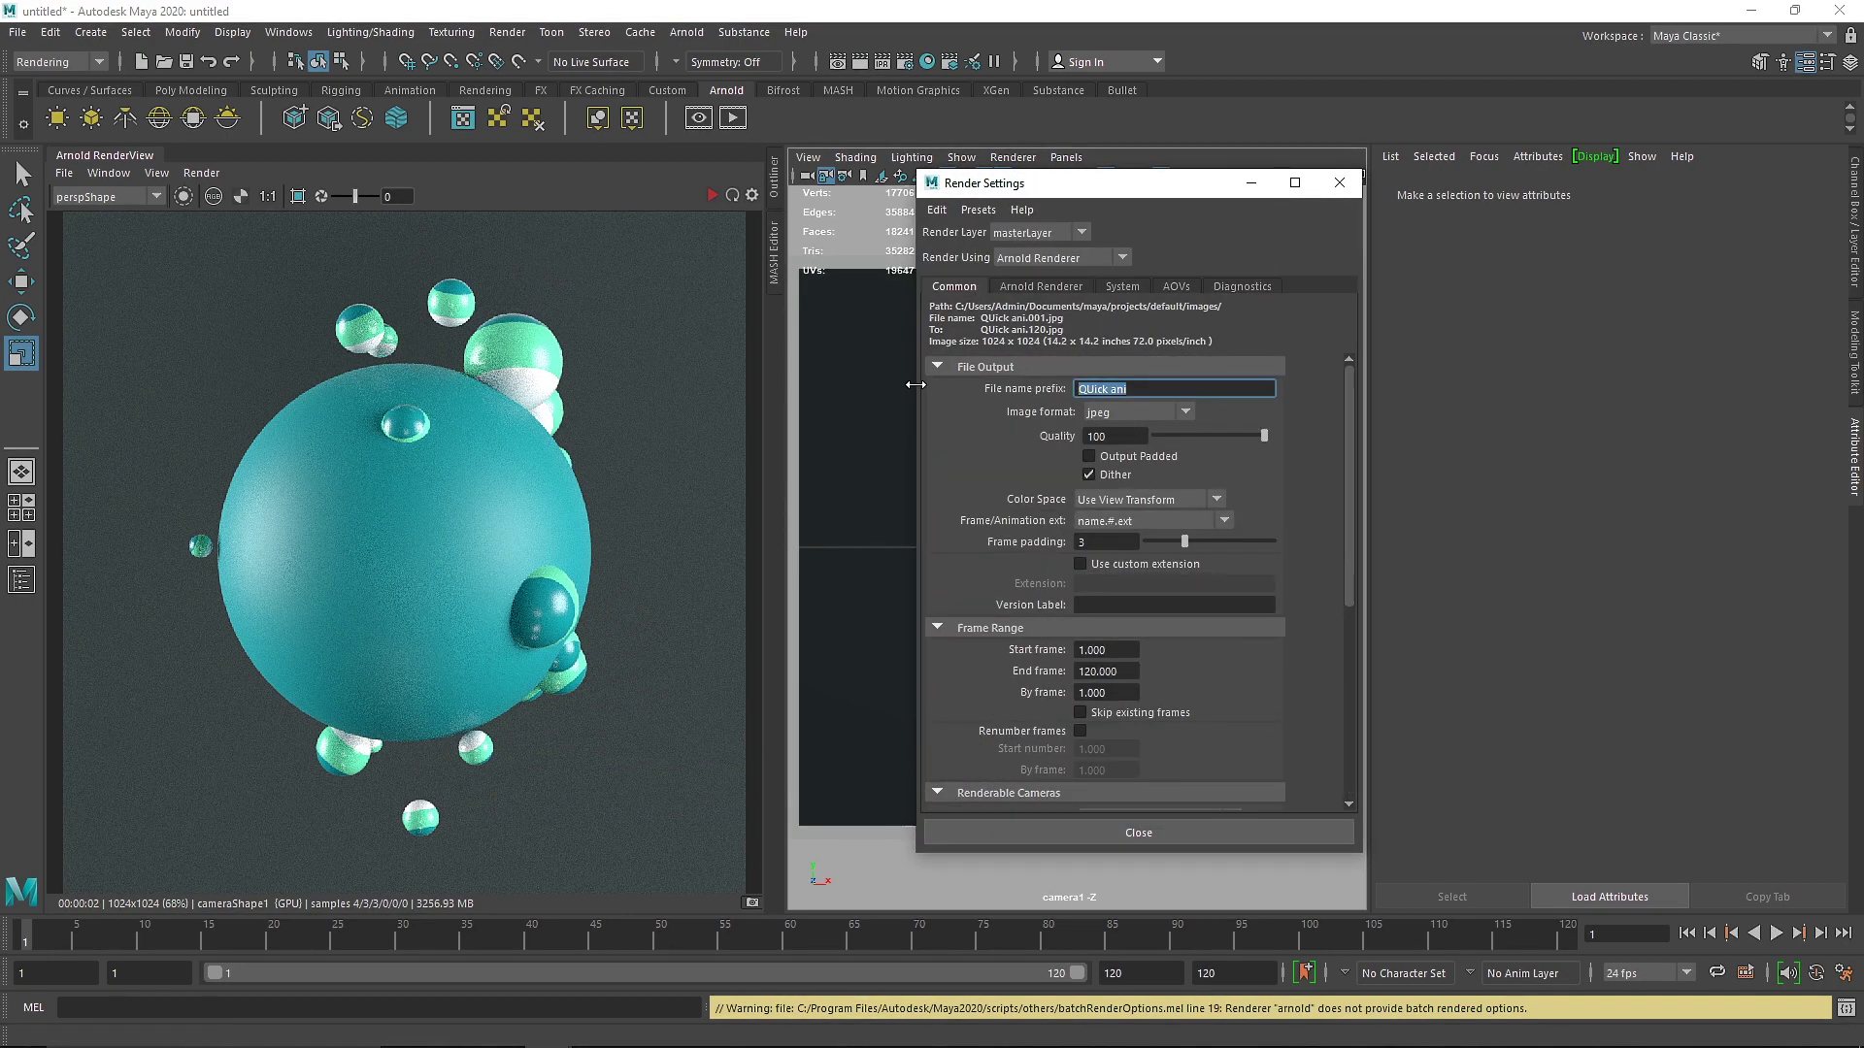
type("Qucik")
key("Return")
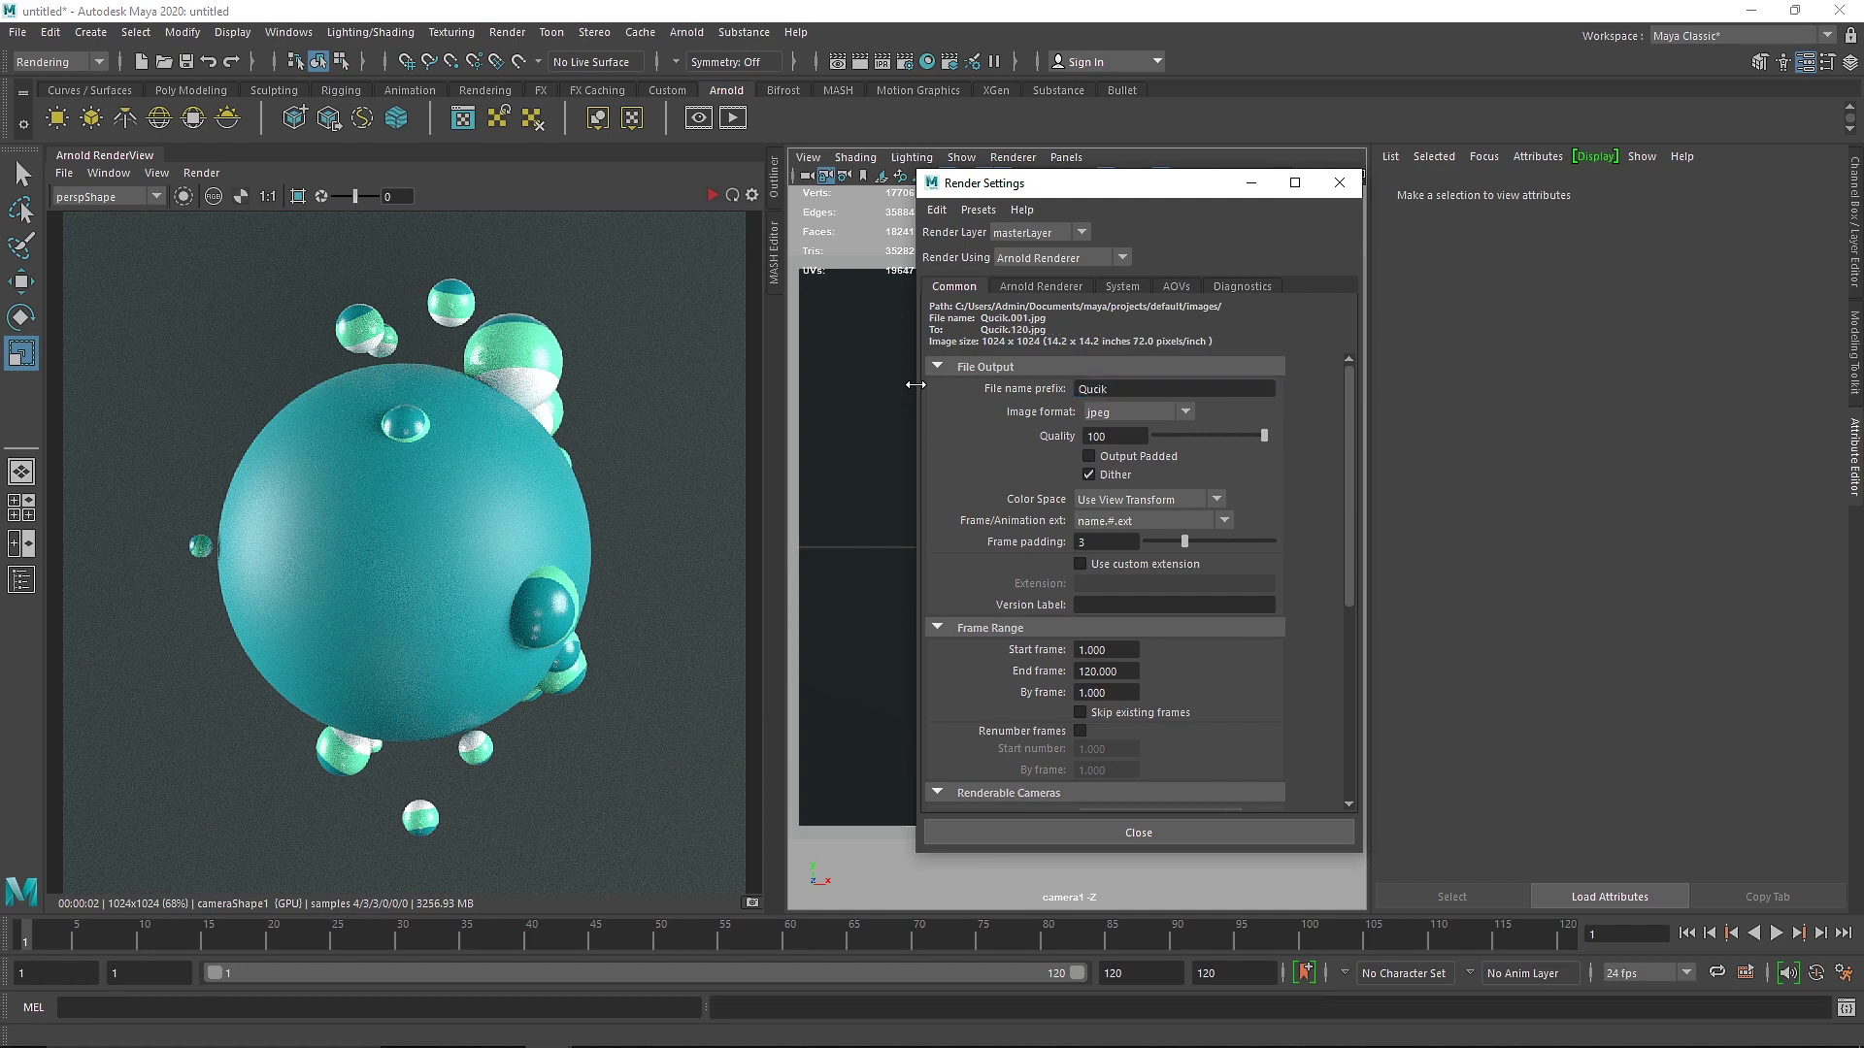
left_click(1130, 387)
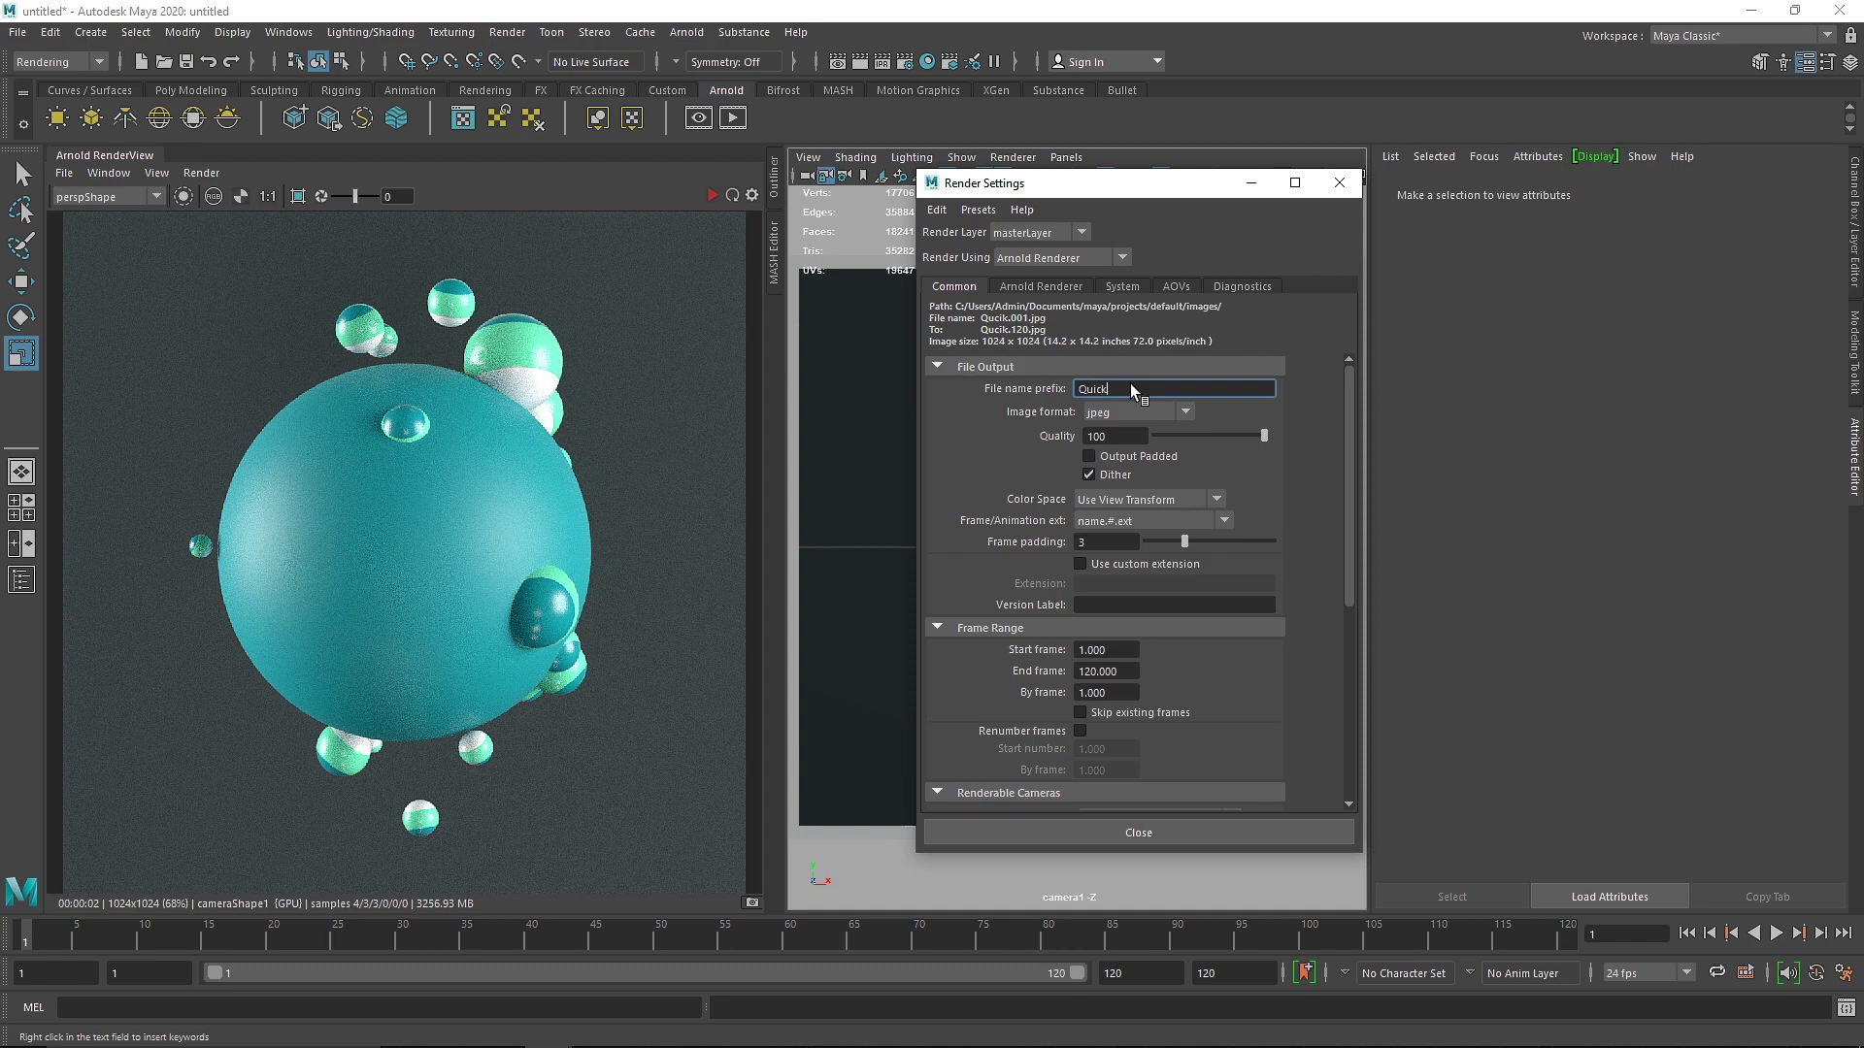
left_click(1339, 182)
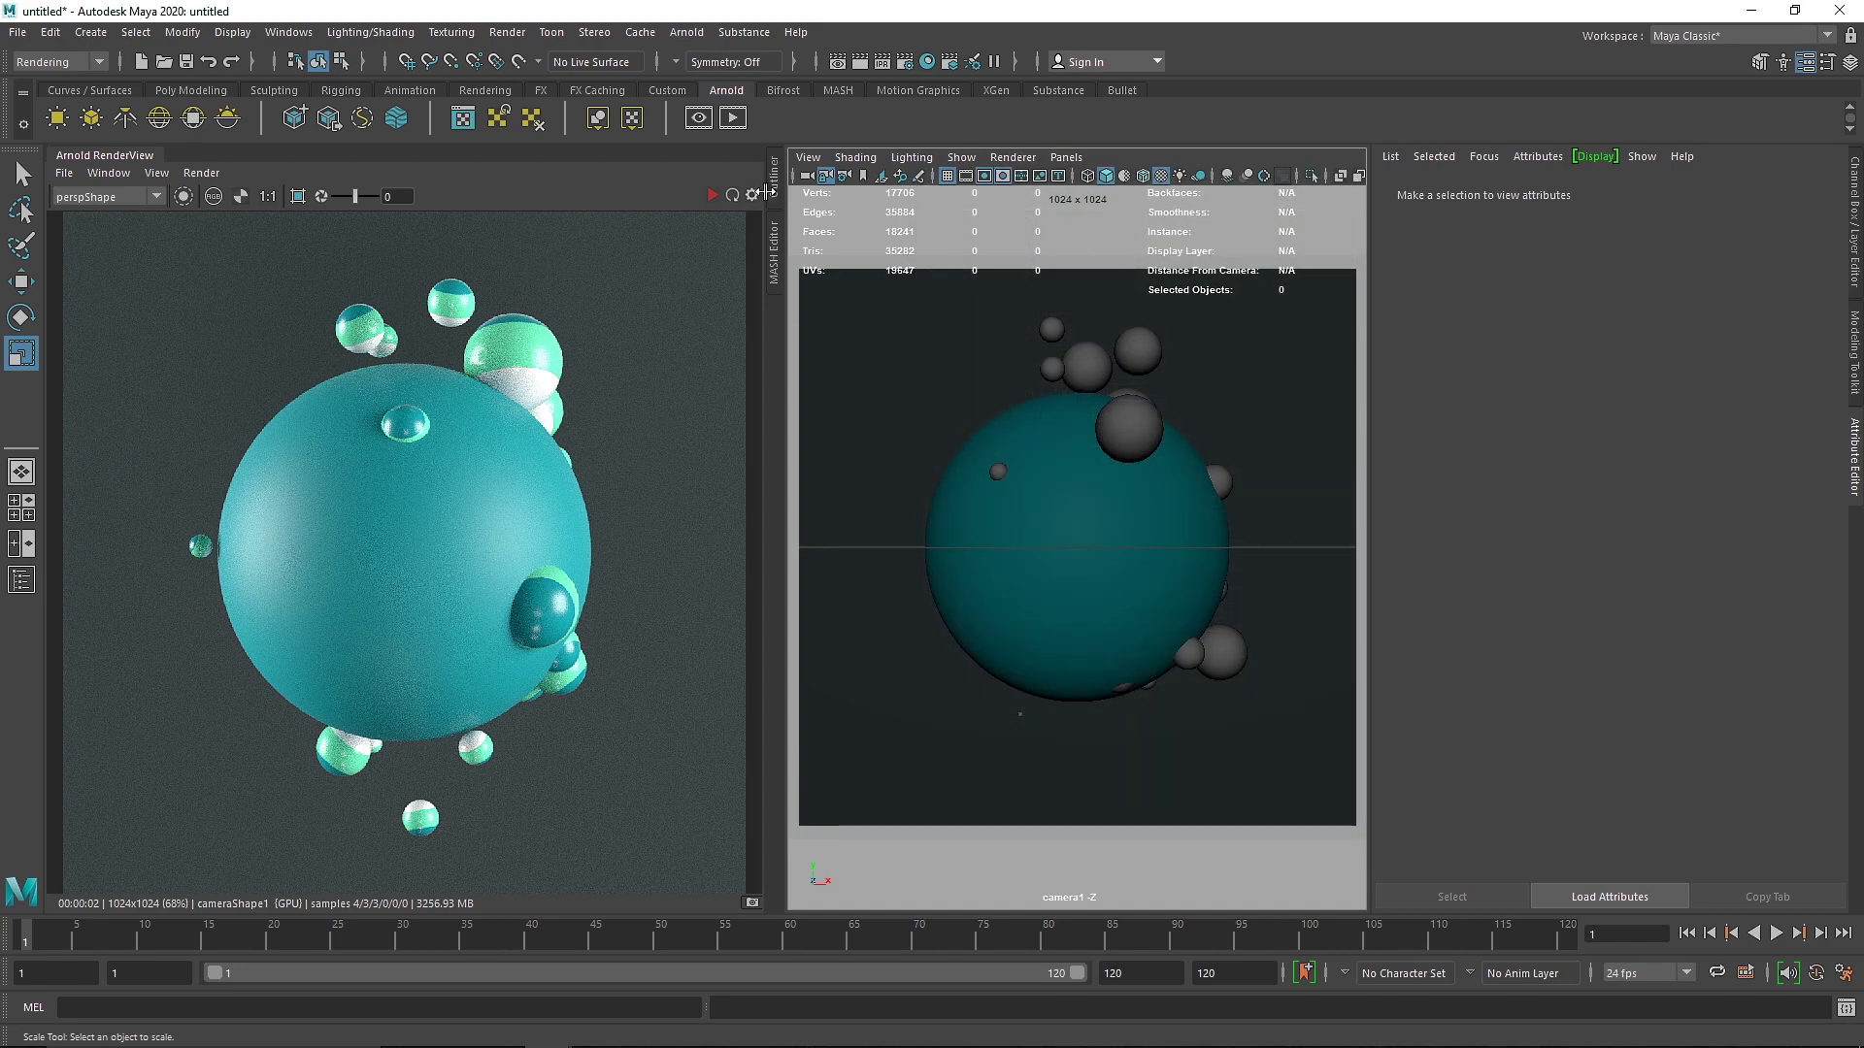
- Reopen the Render Sequence options and start rendering the sequence from camera1 into the Seq 1 folder
left_click(505, 32)
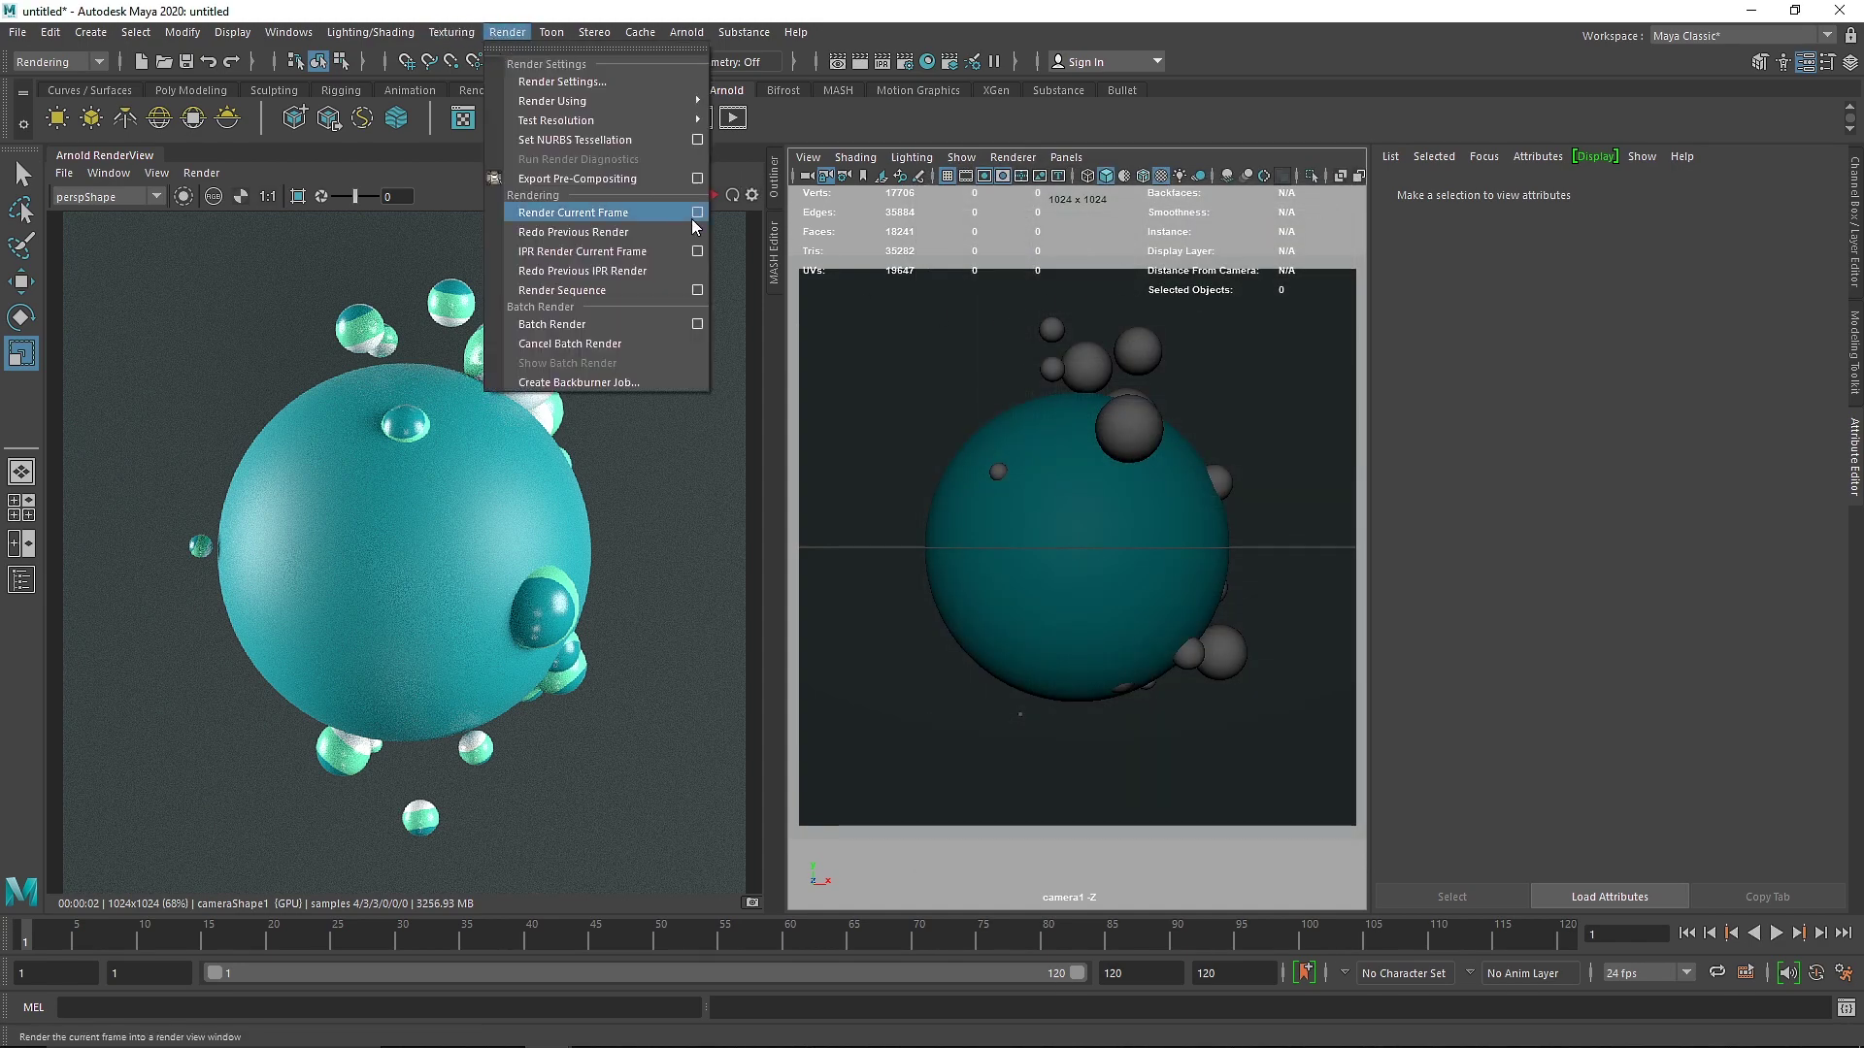
left_click(701, 290)
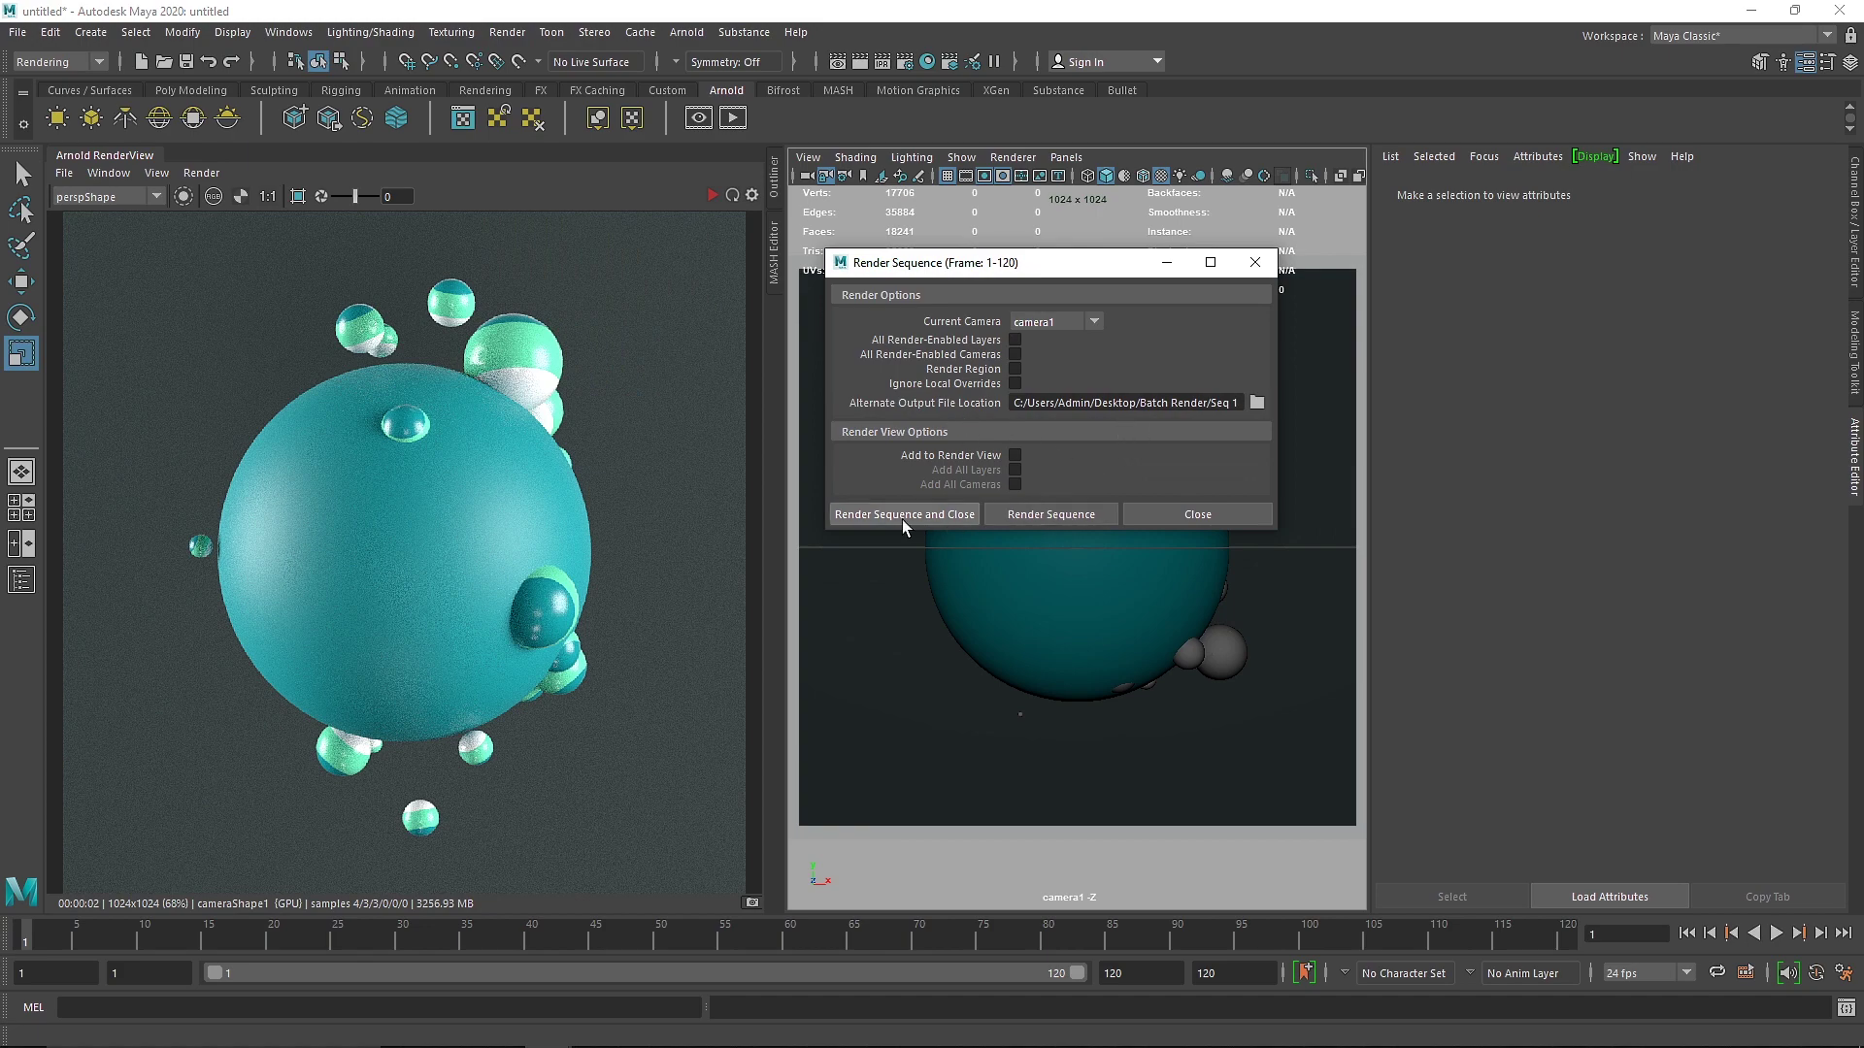
left_click(1063, 513)
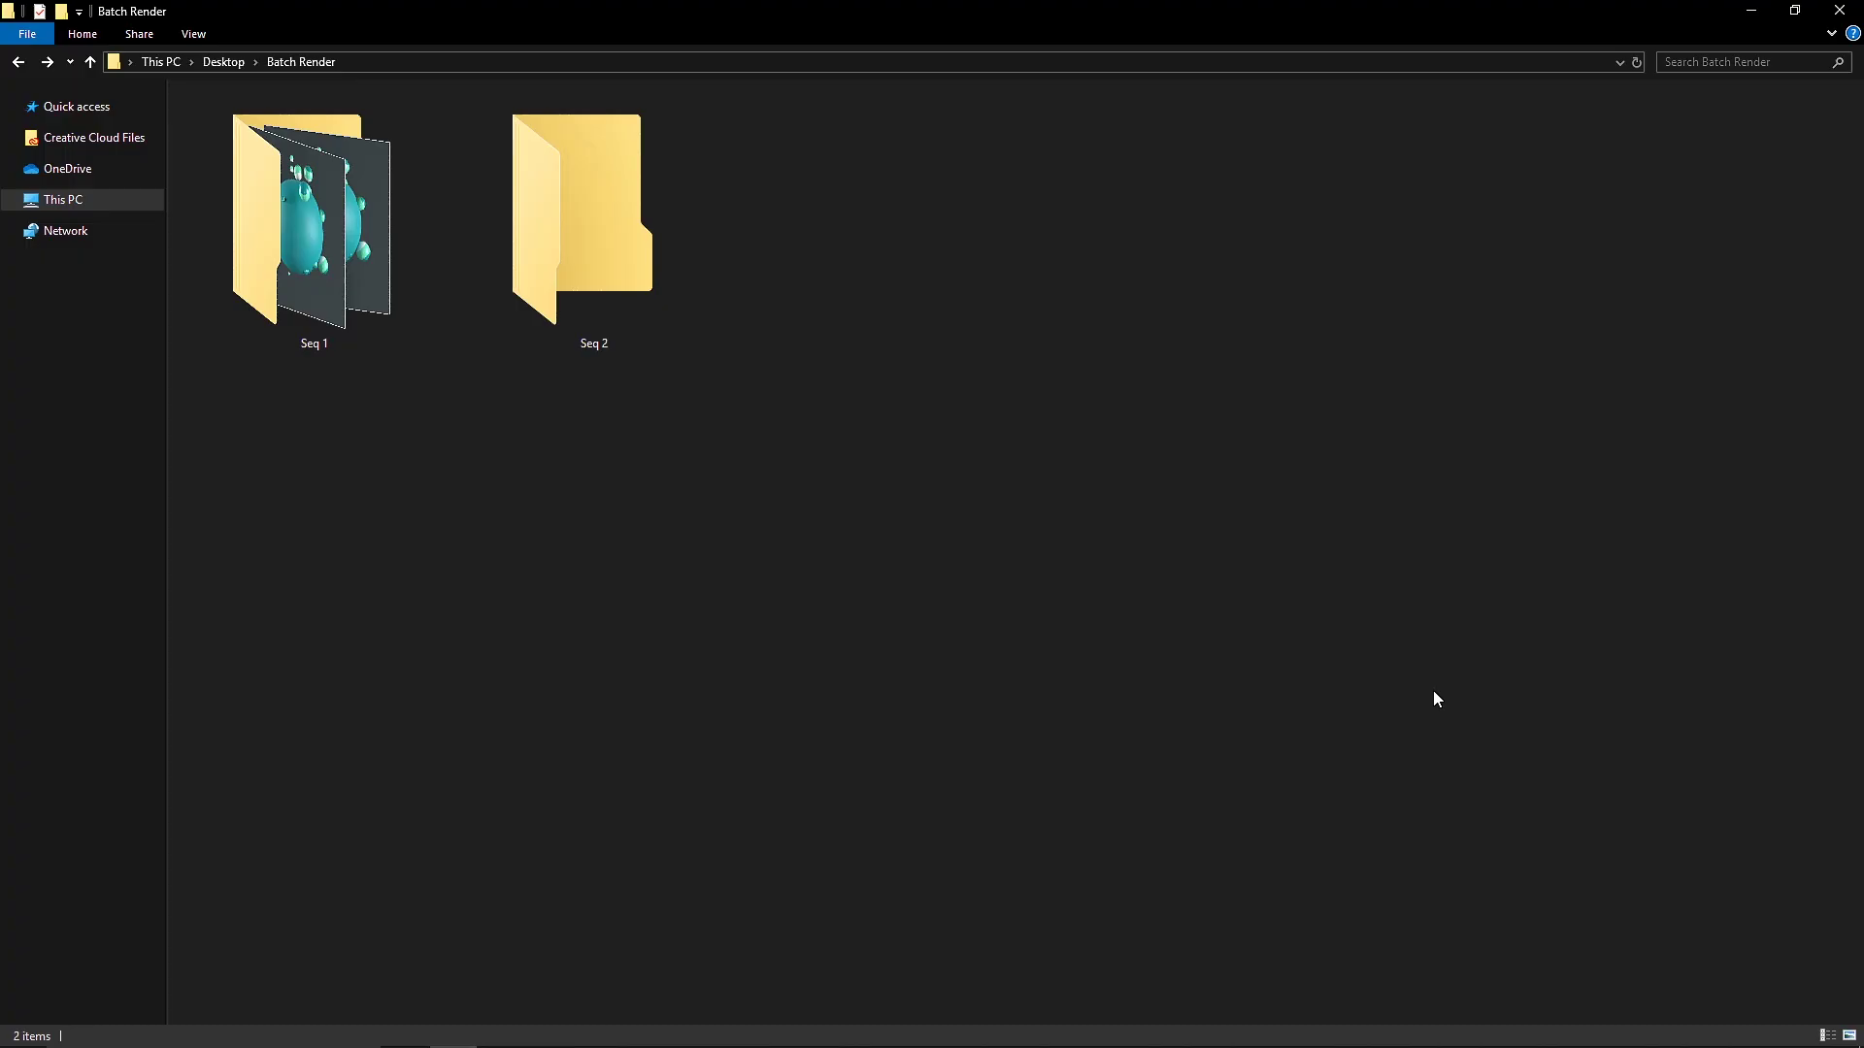
- Open the Seq 1 folder in File Explorer and view the rendered frames from Quick.001 to Quick.004
double_click(361, 266)
double_click(257, 143)
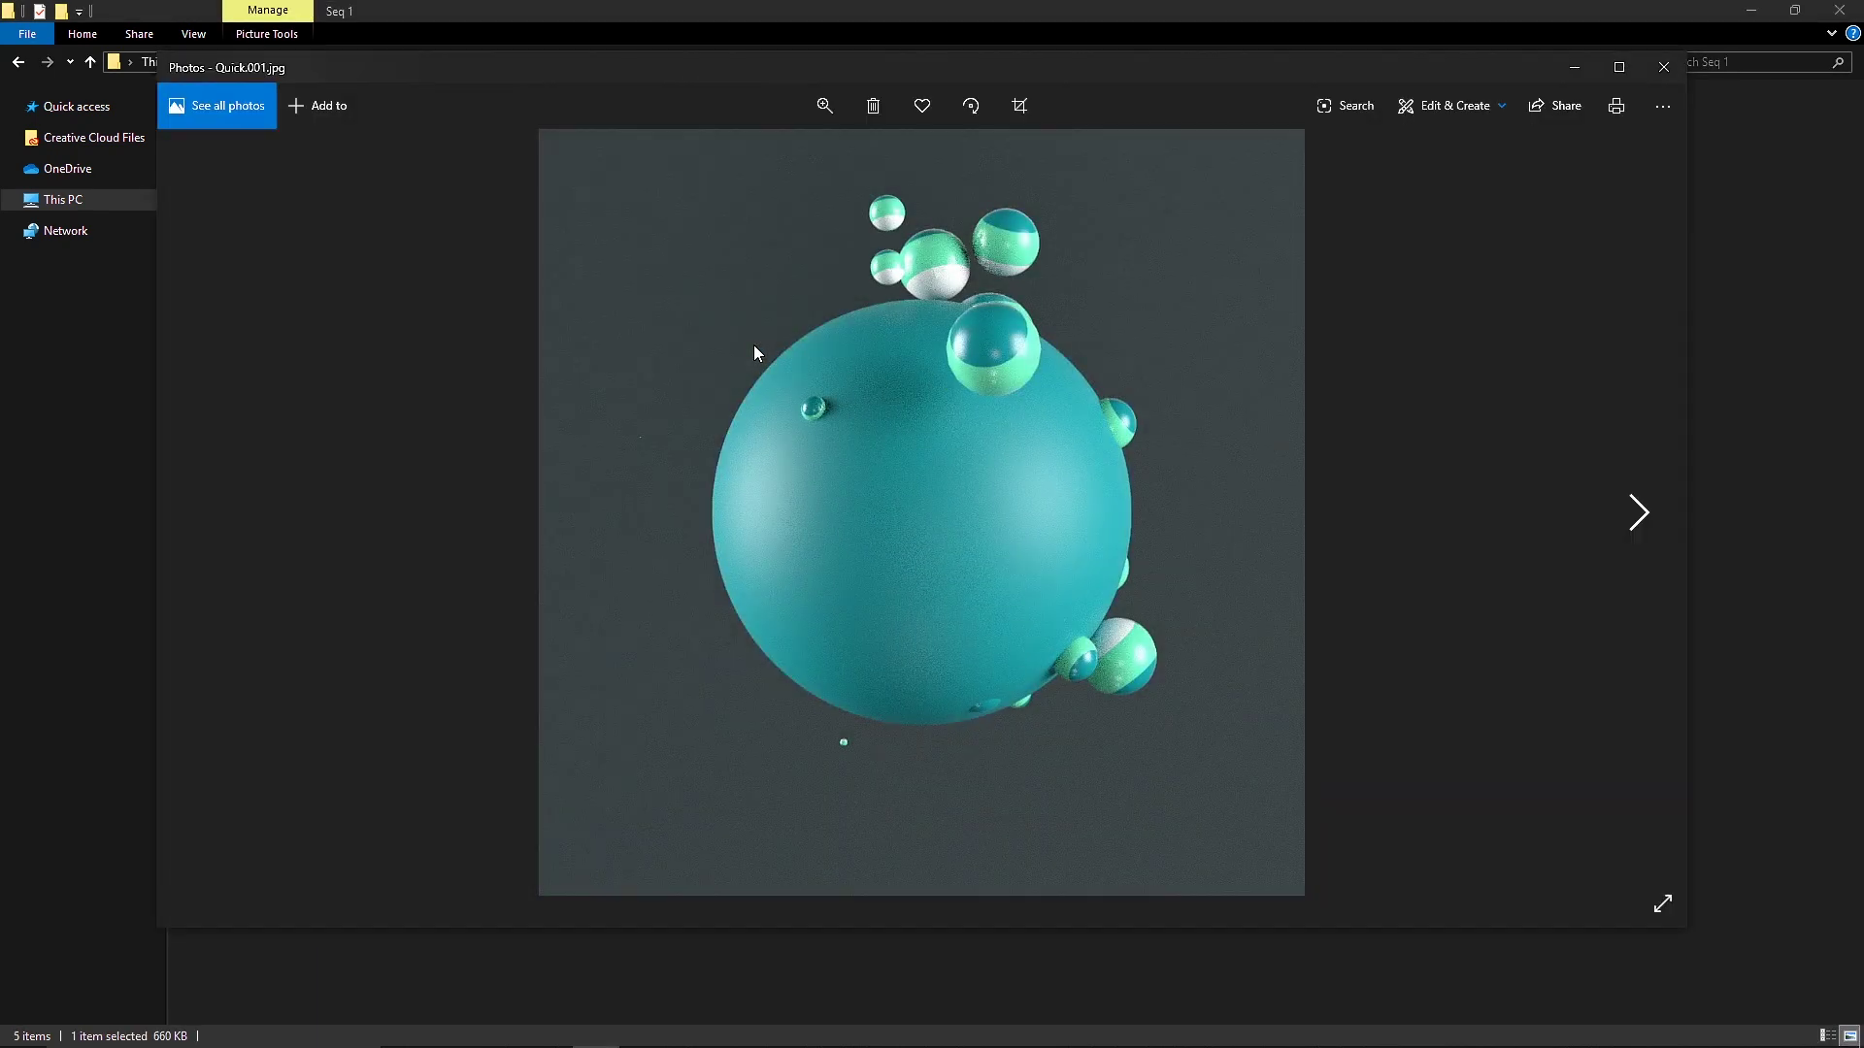
key("Right")
key("Right")
key("Right")
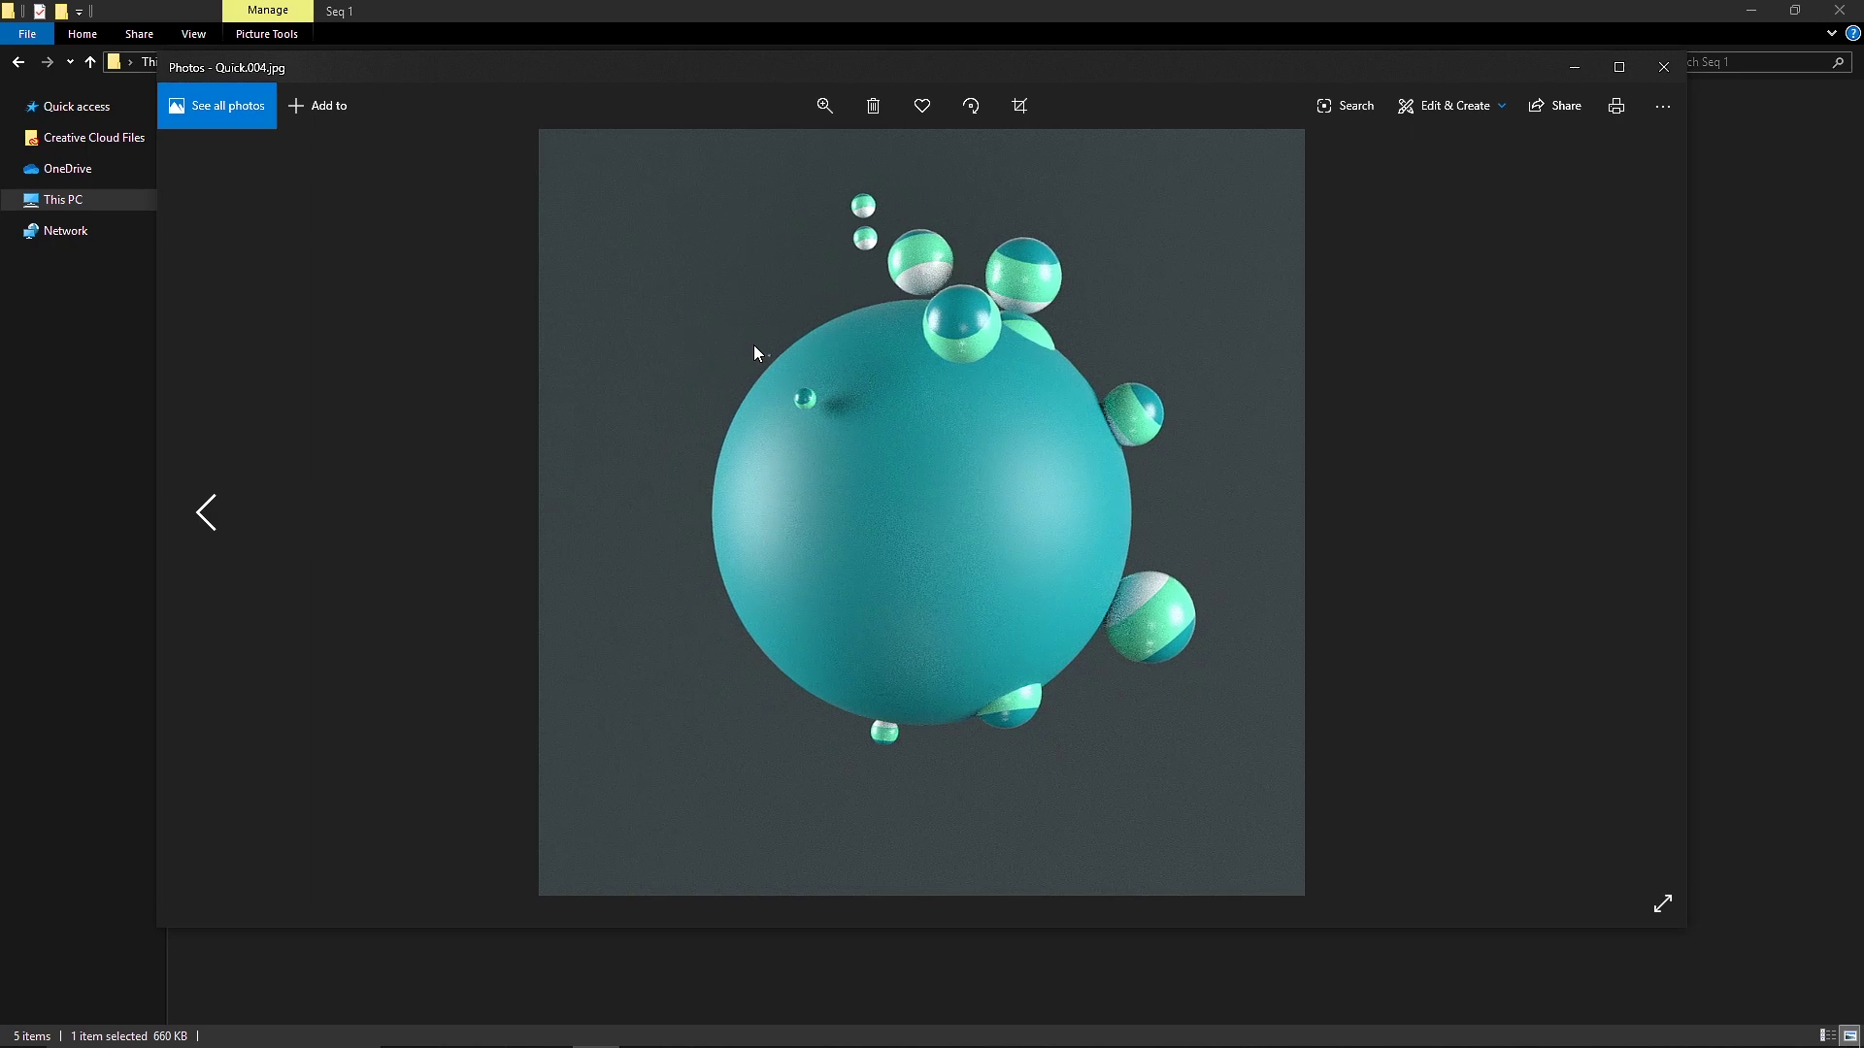
left_click(1643, 67)
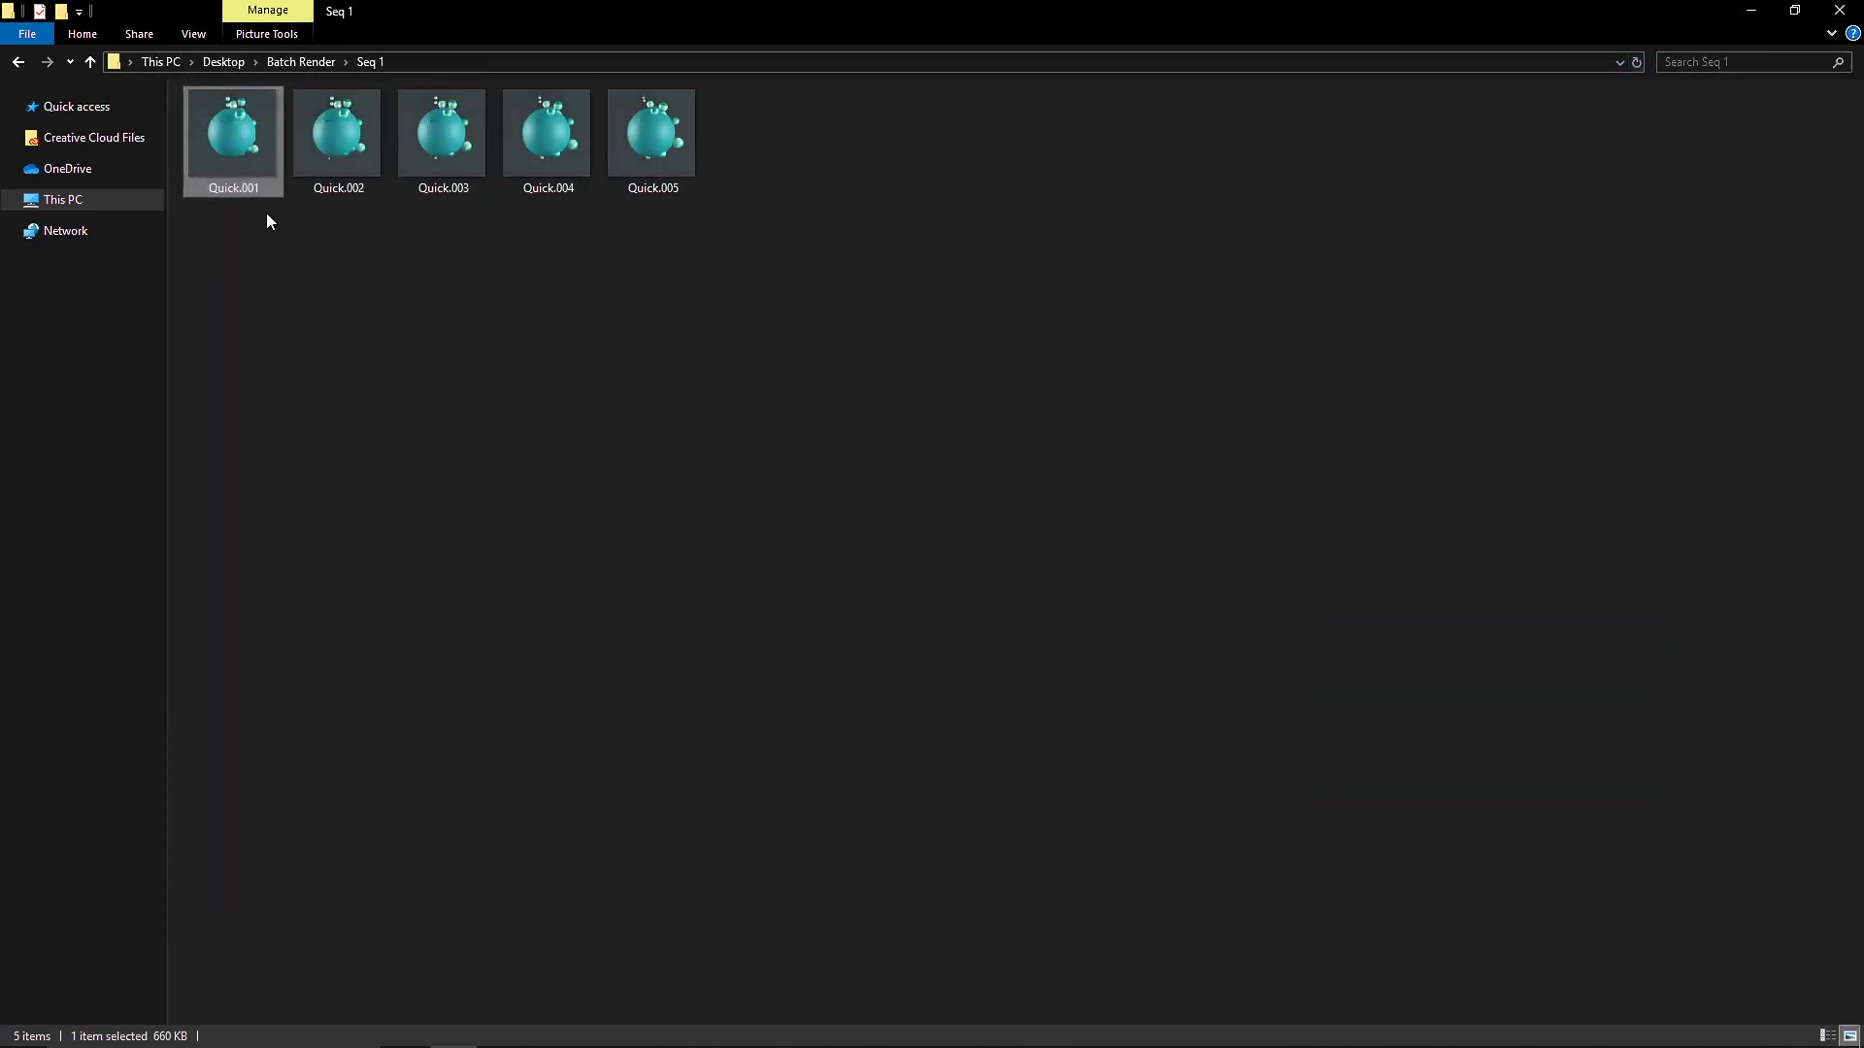
- Examine the frame numbering in the Quick.001 file name without renaming the file
left_click(249, 188)
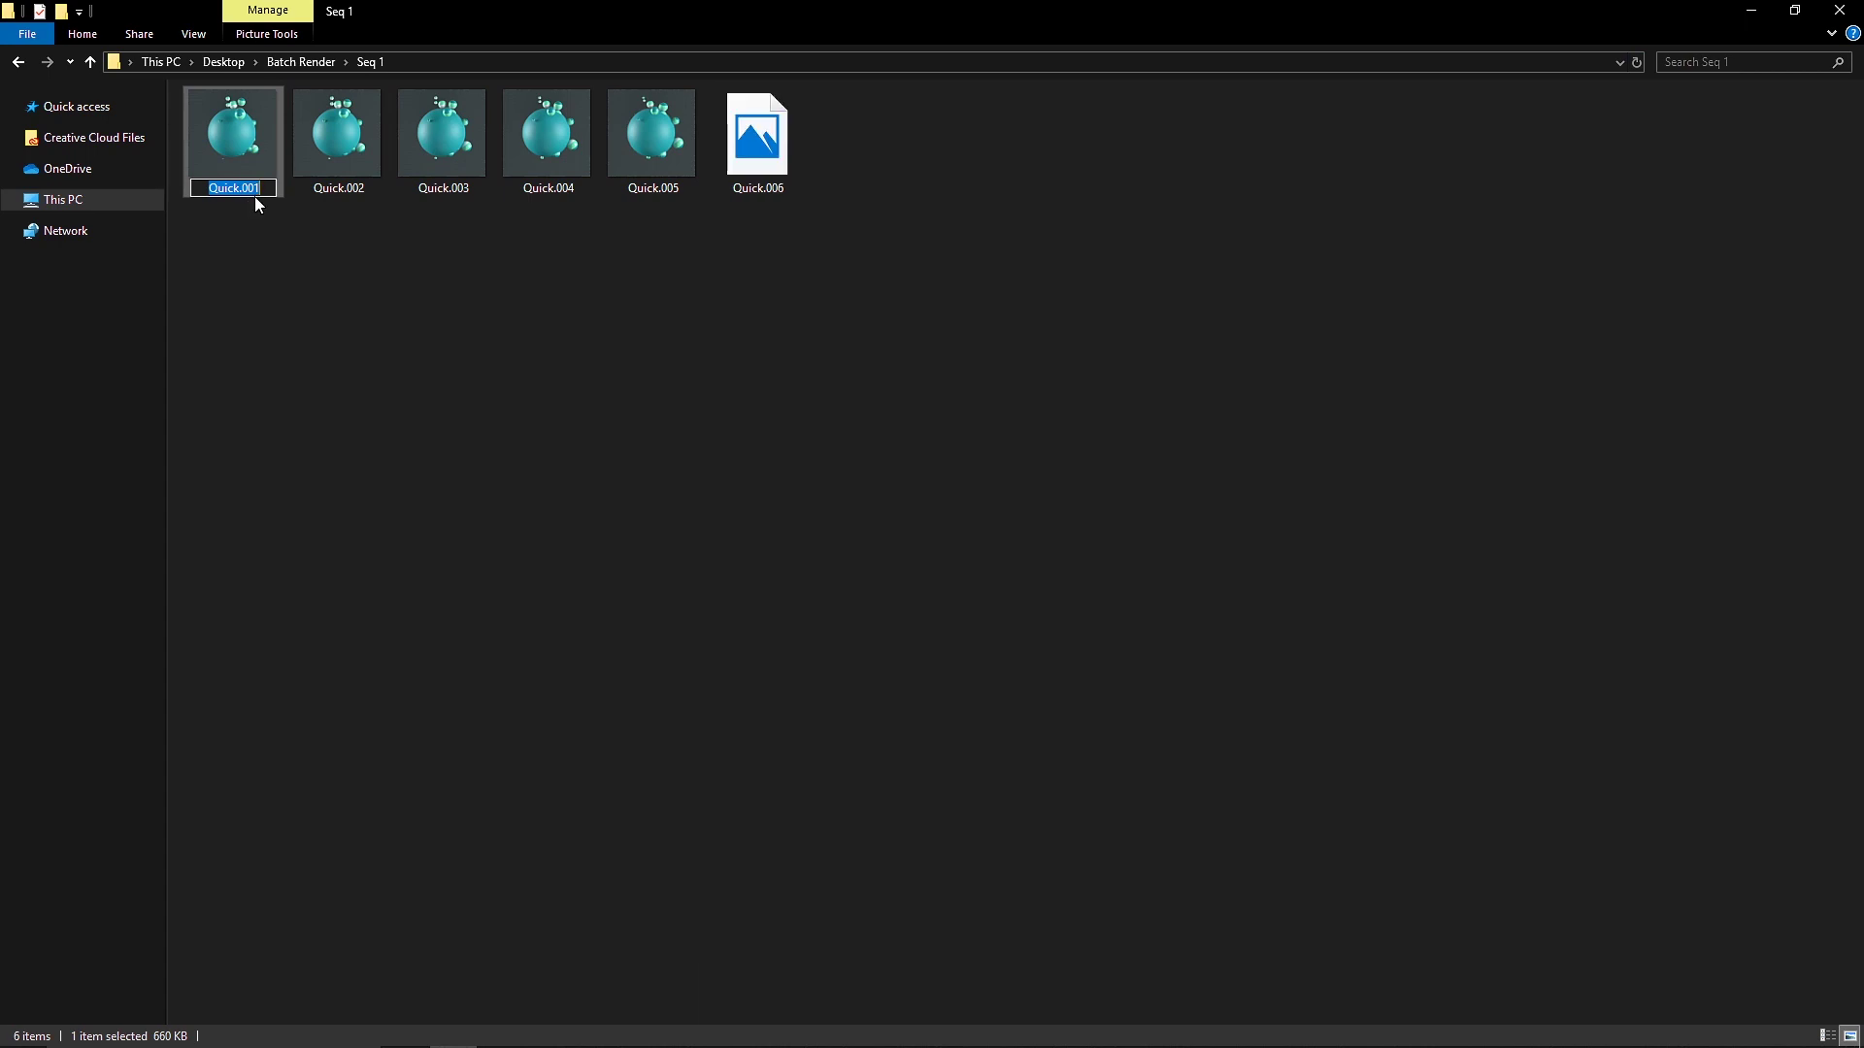
left_click(259, 188)
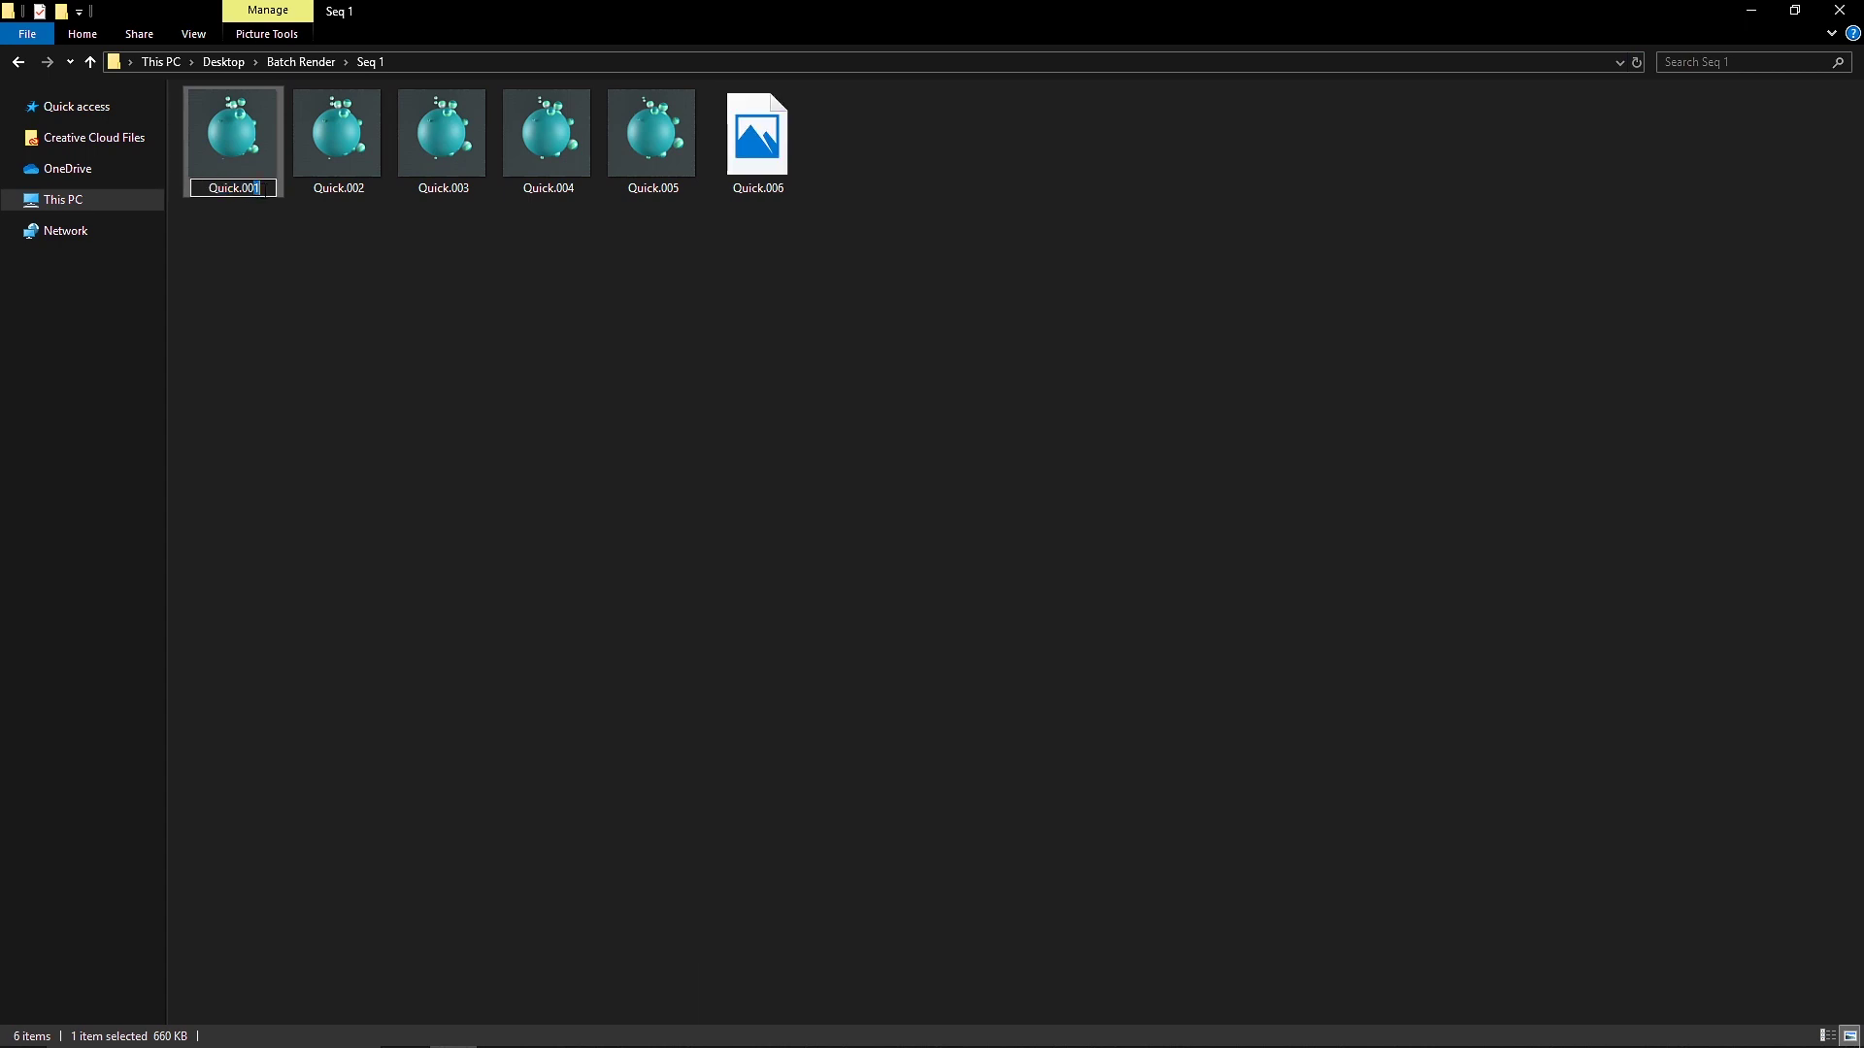
left_click(242, 228)
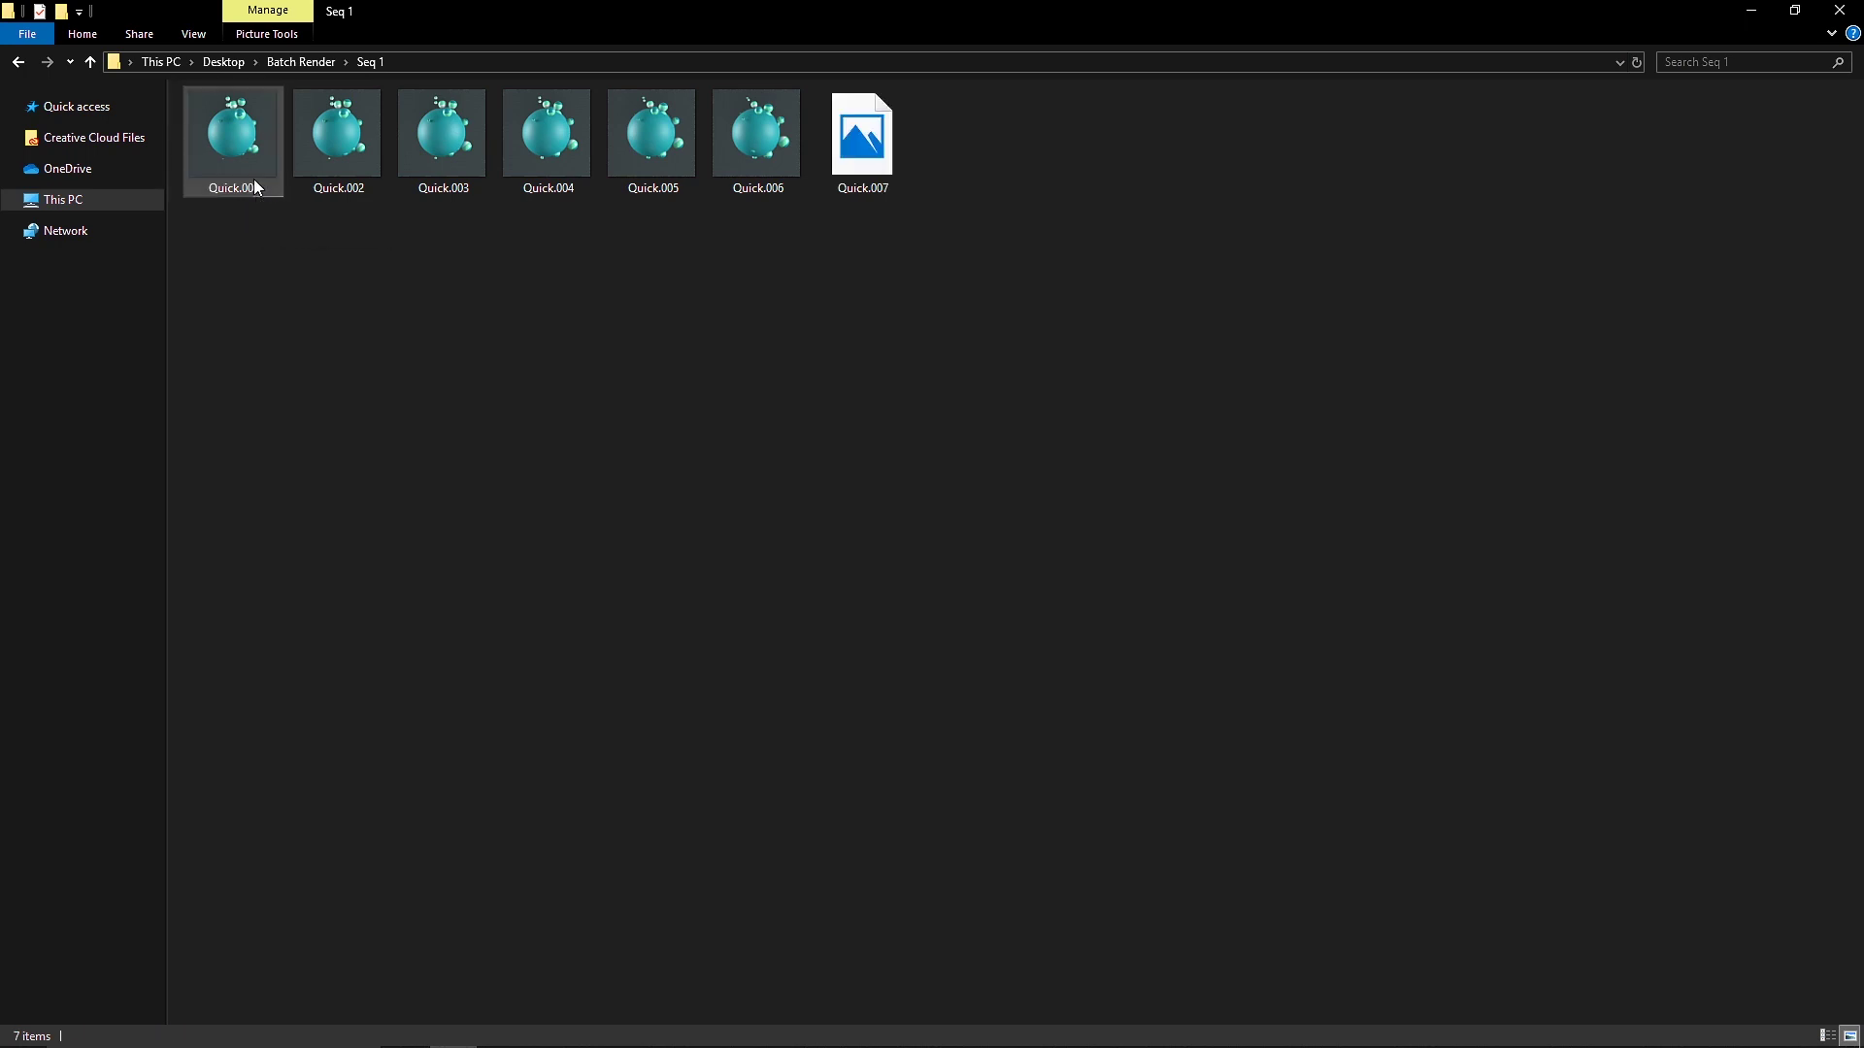
- Check the image dimensions in the detailed file properties of Quick.001 and close the properties
right_click(256, 186)
left_click(363, 884)
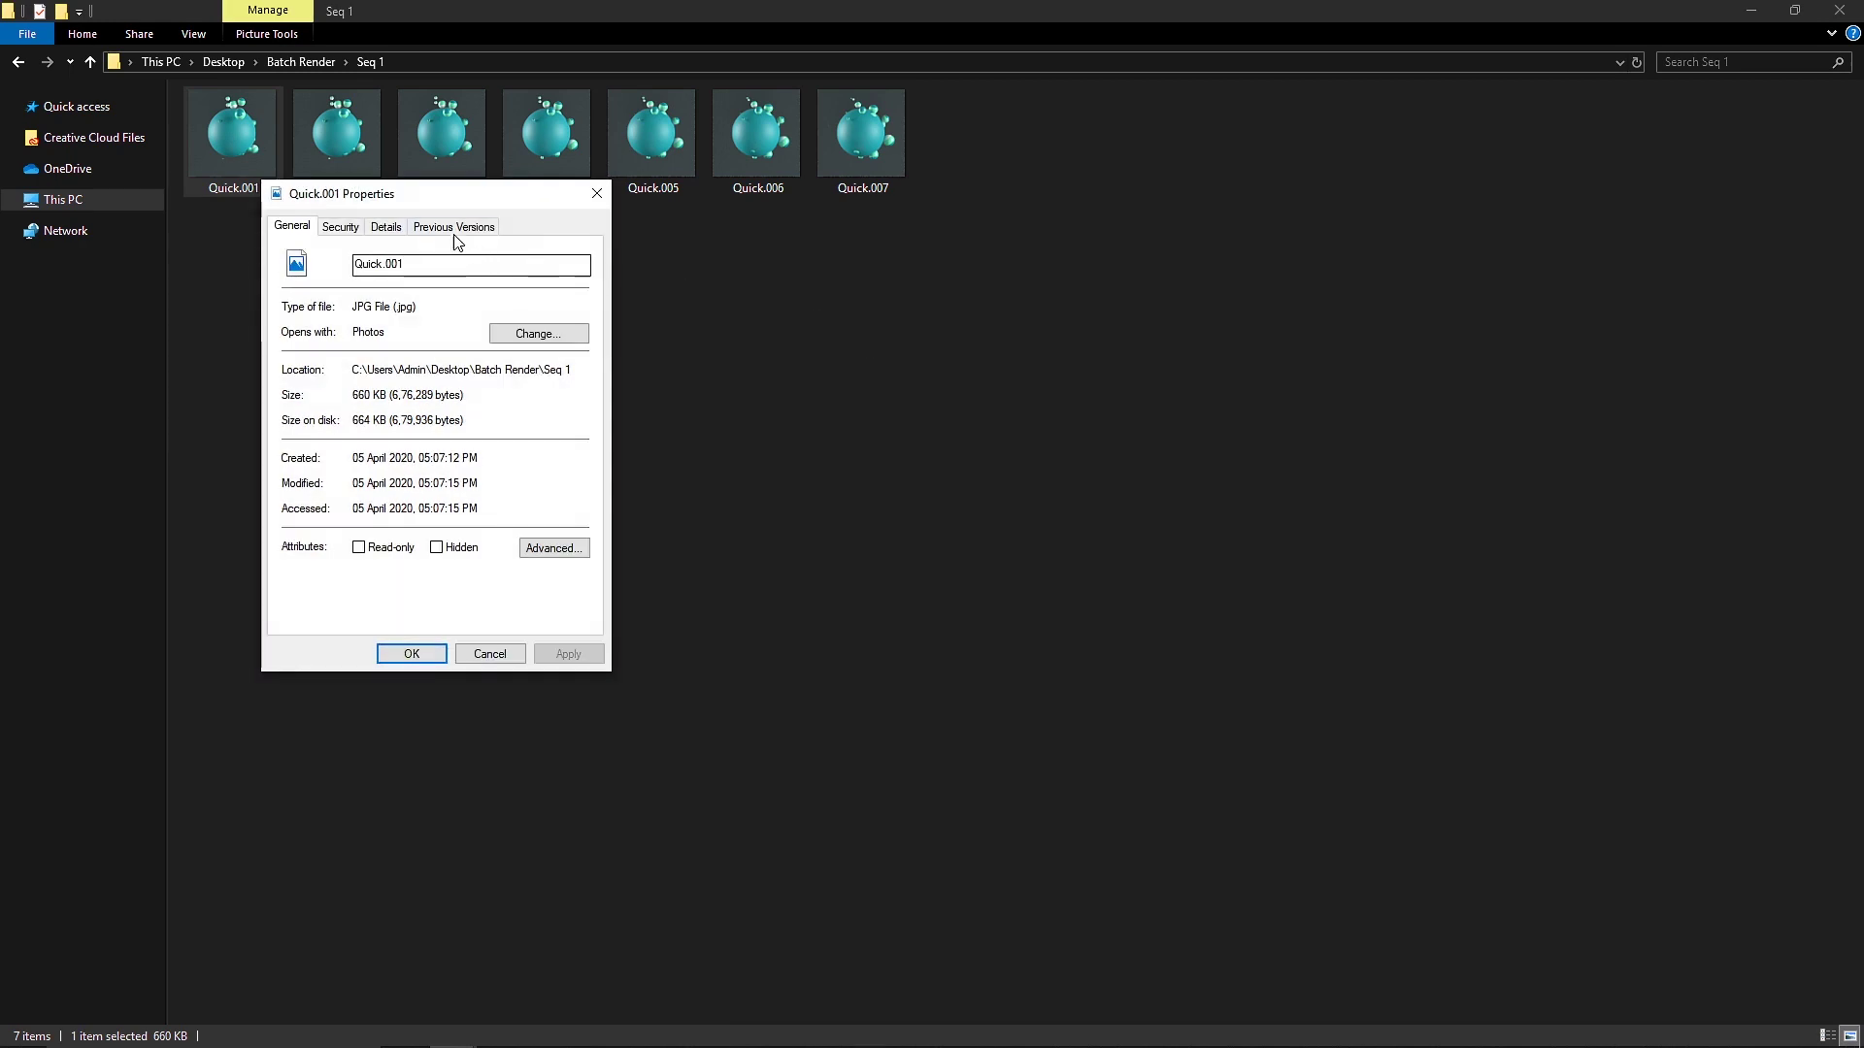
left_click(479, 237)
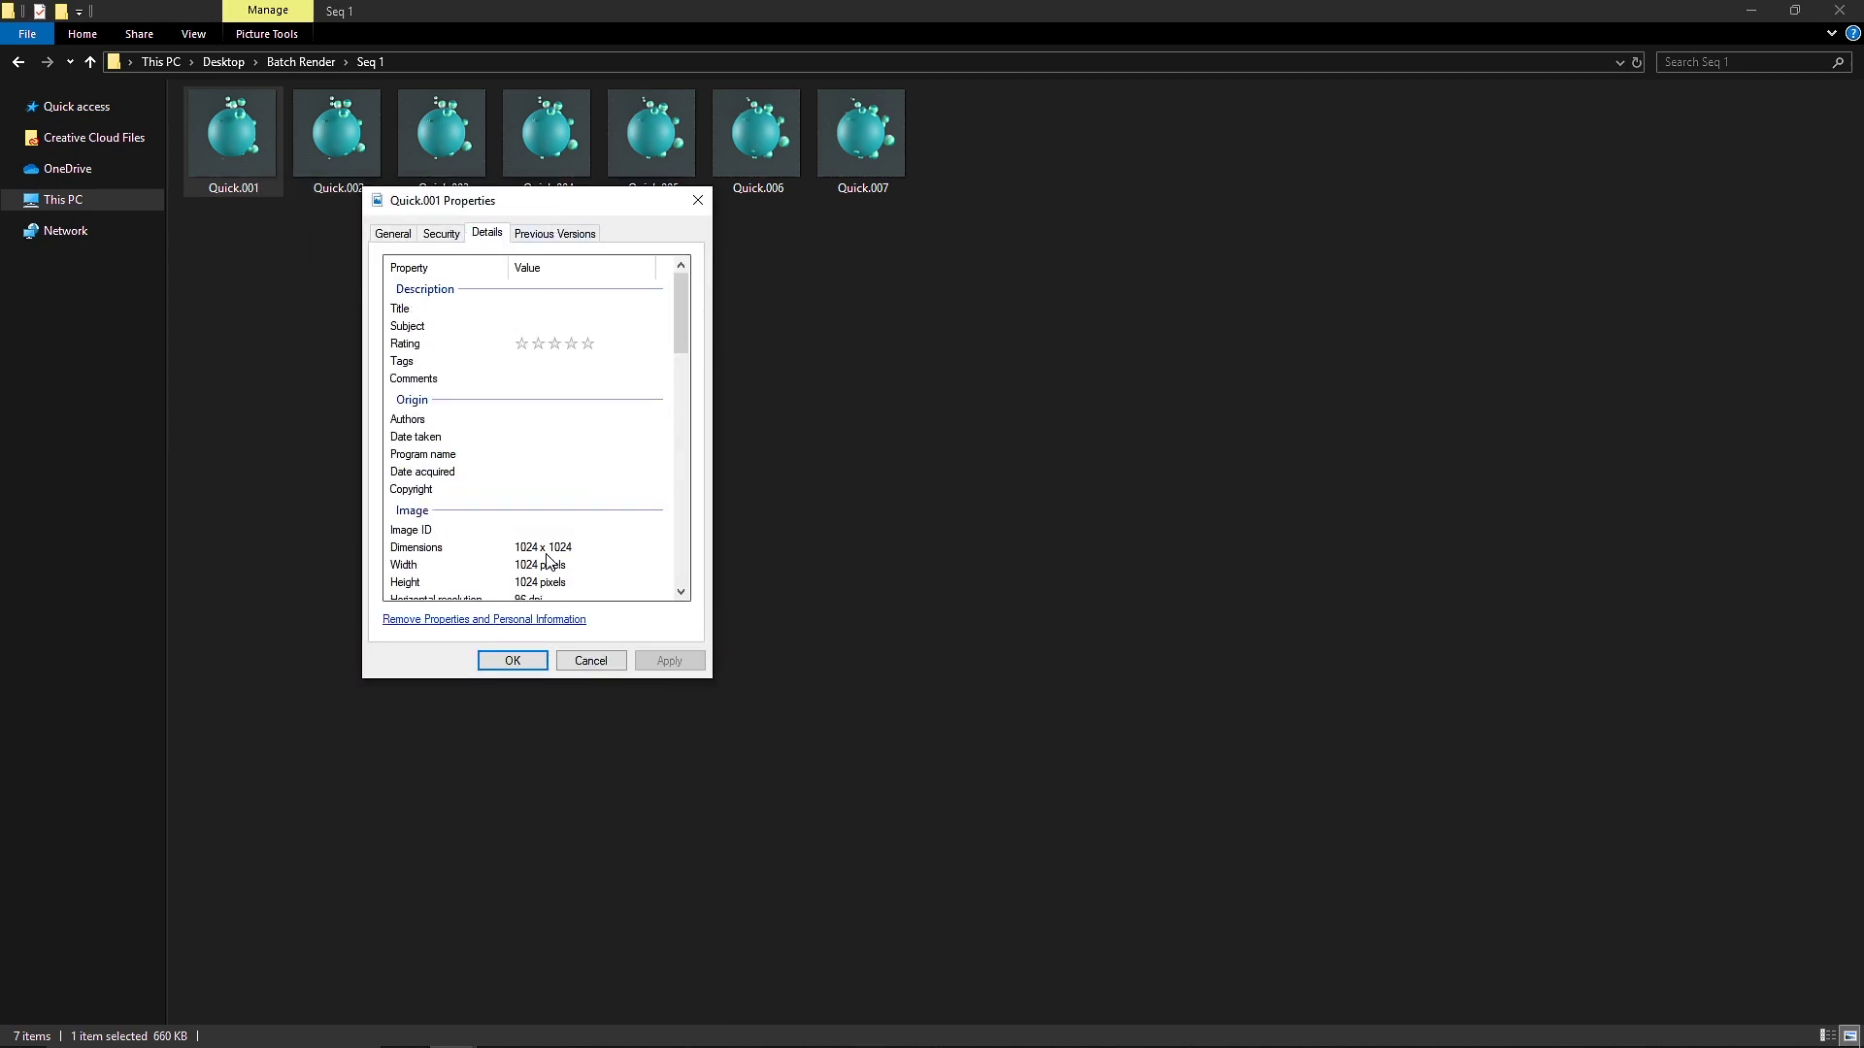
scroll(551, 570, "down", 1)
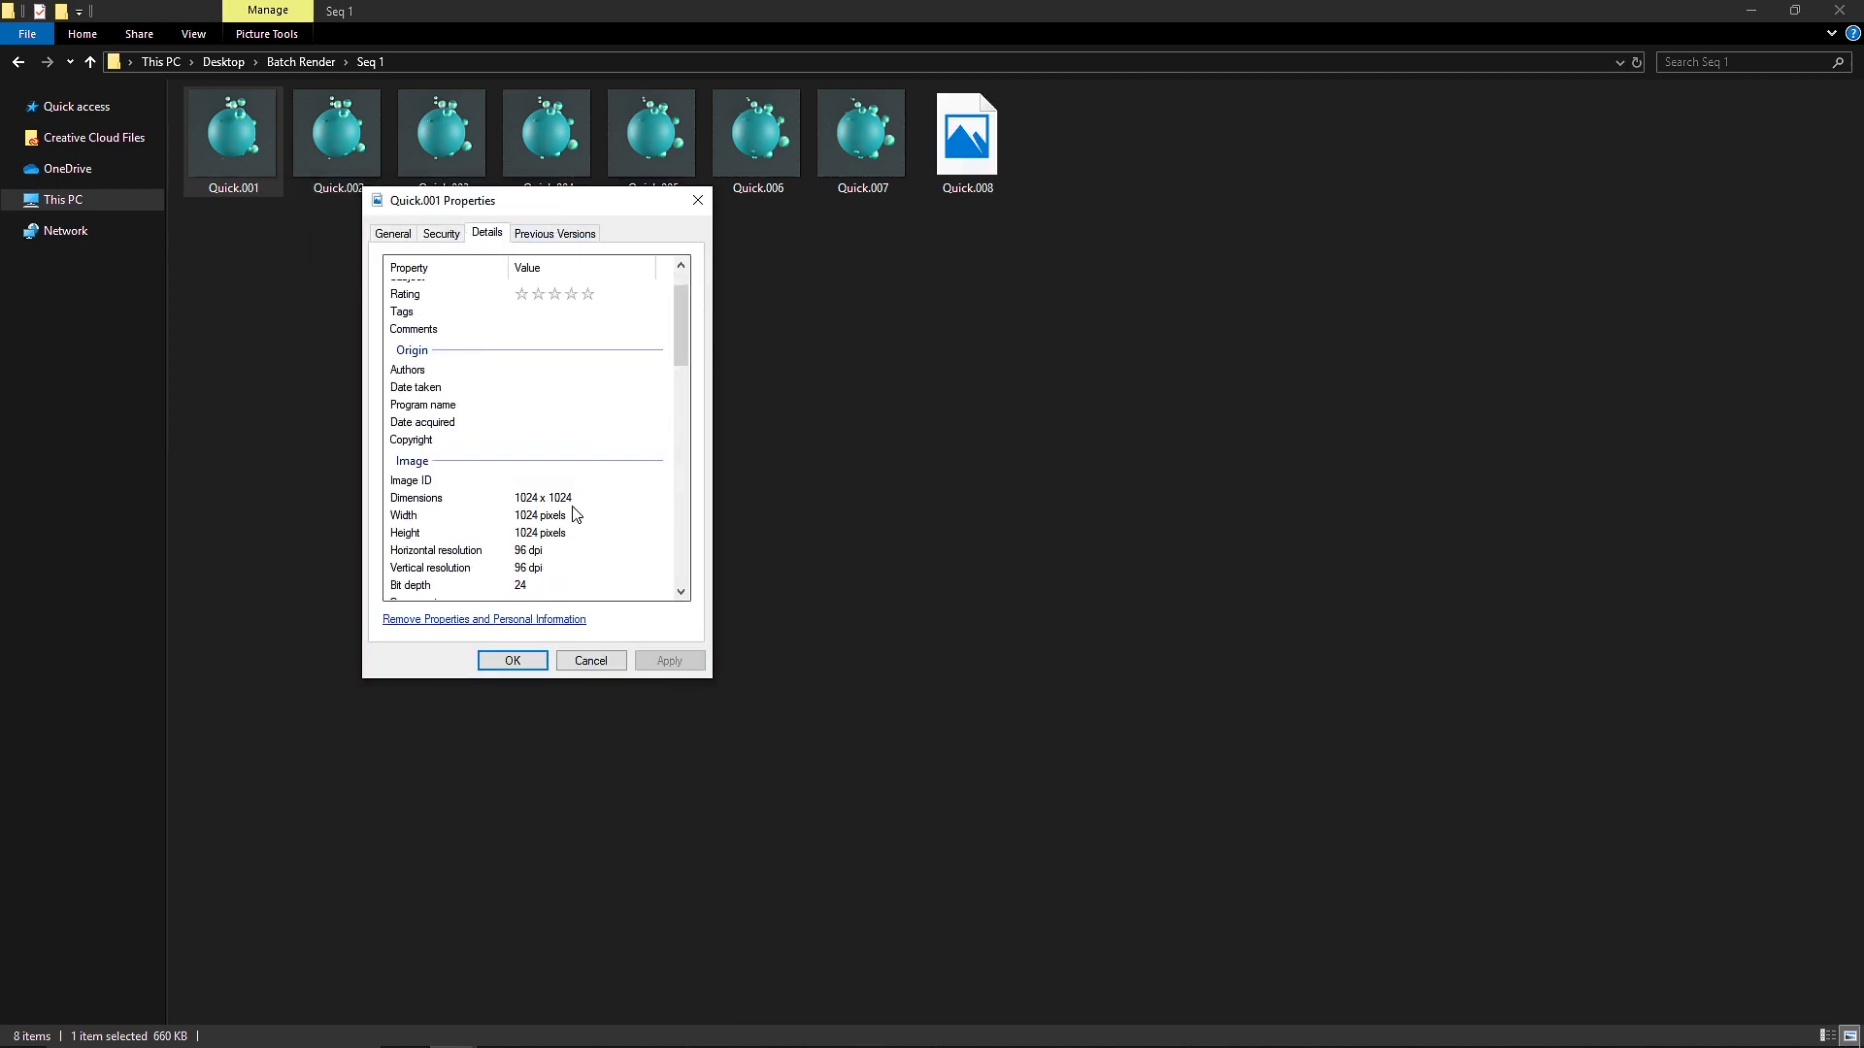
left_click(534, 661)
left_click(690, 405)
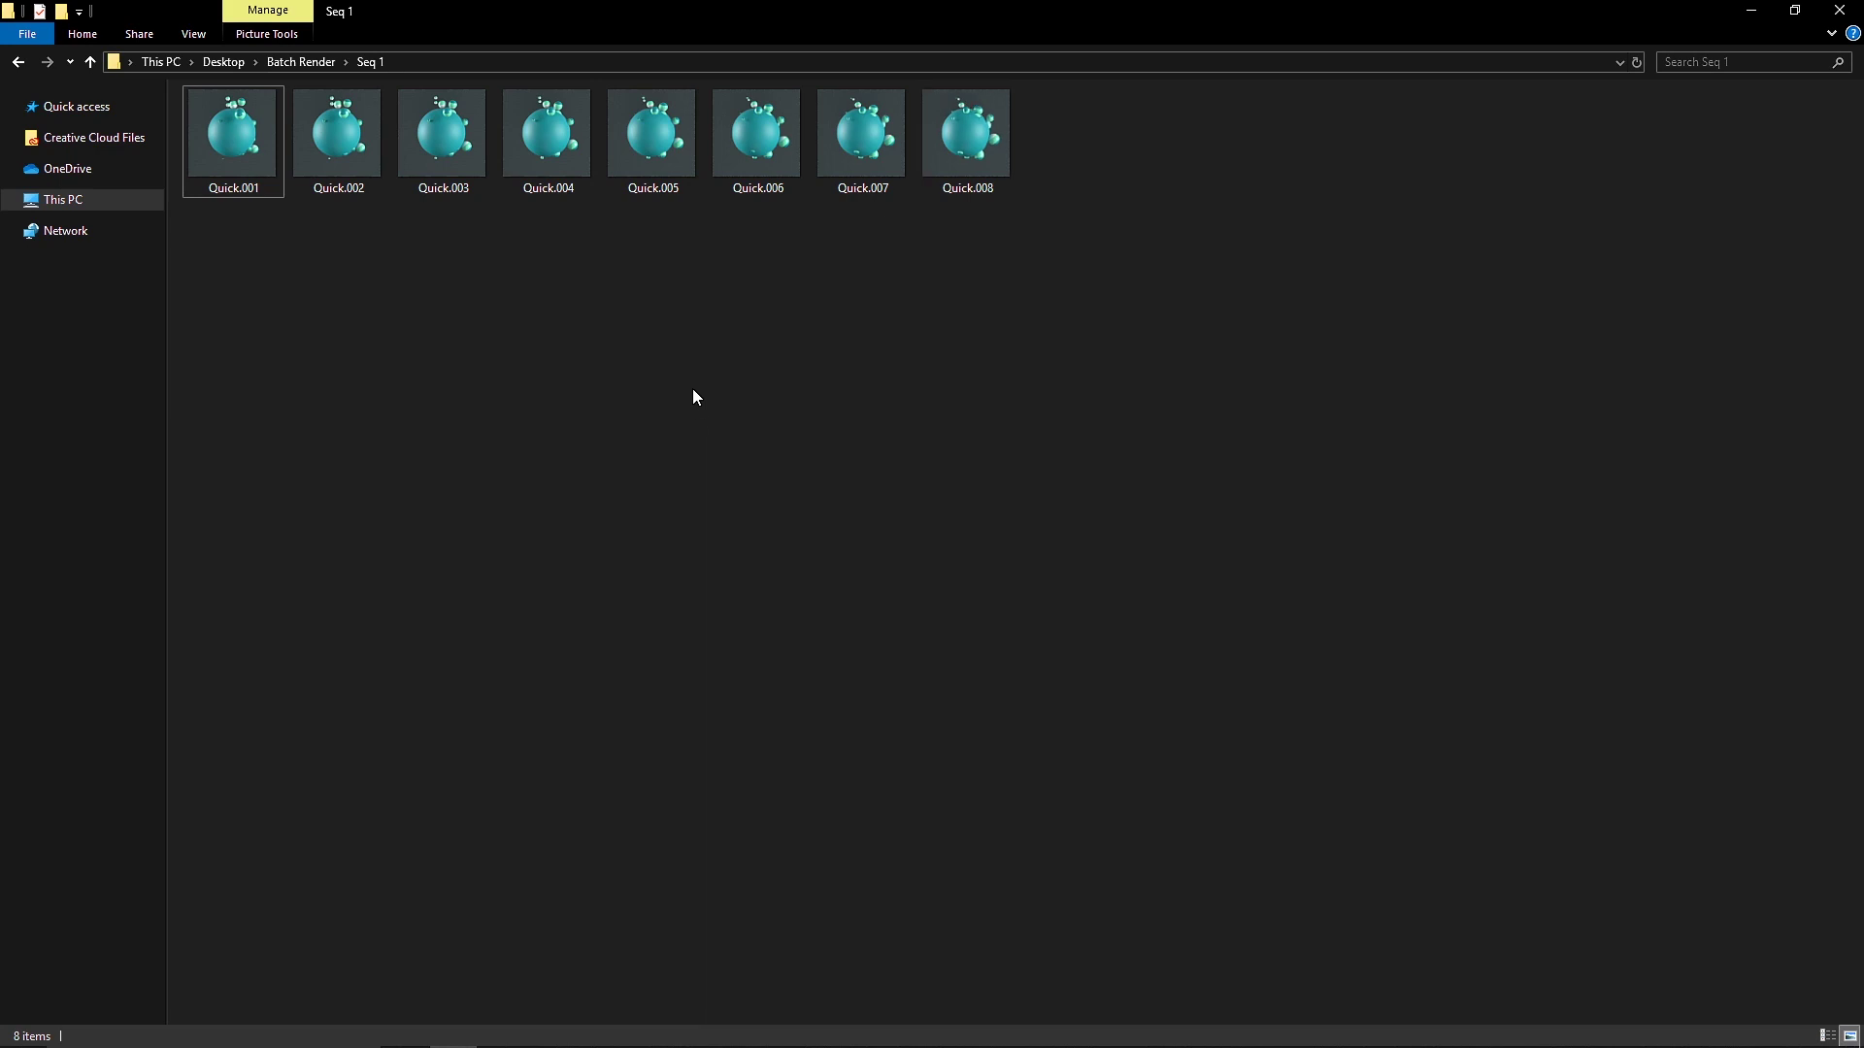
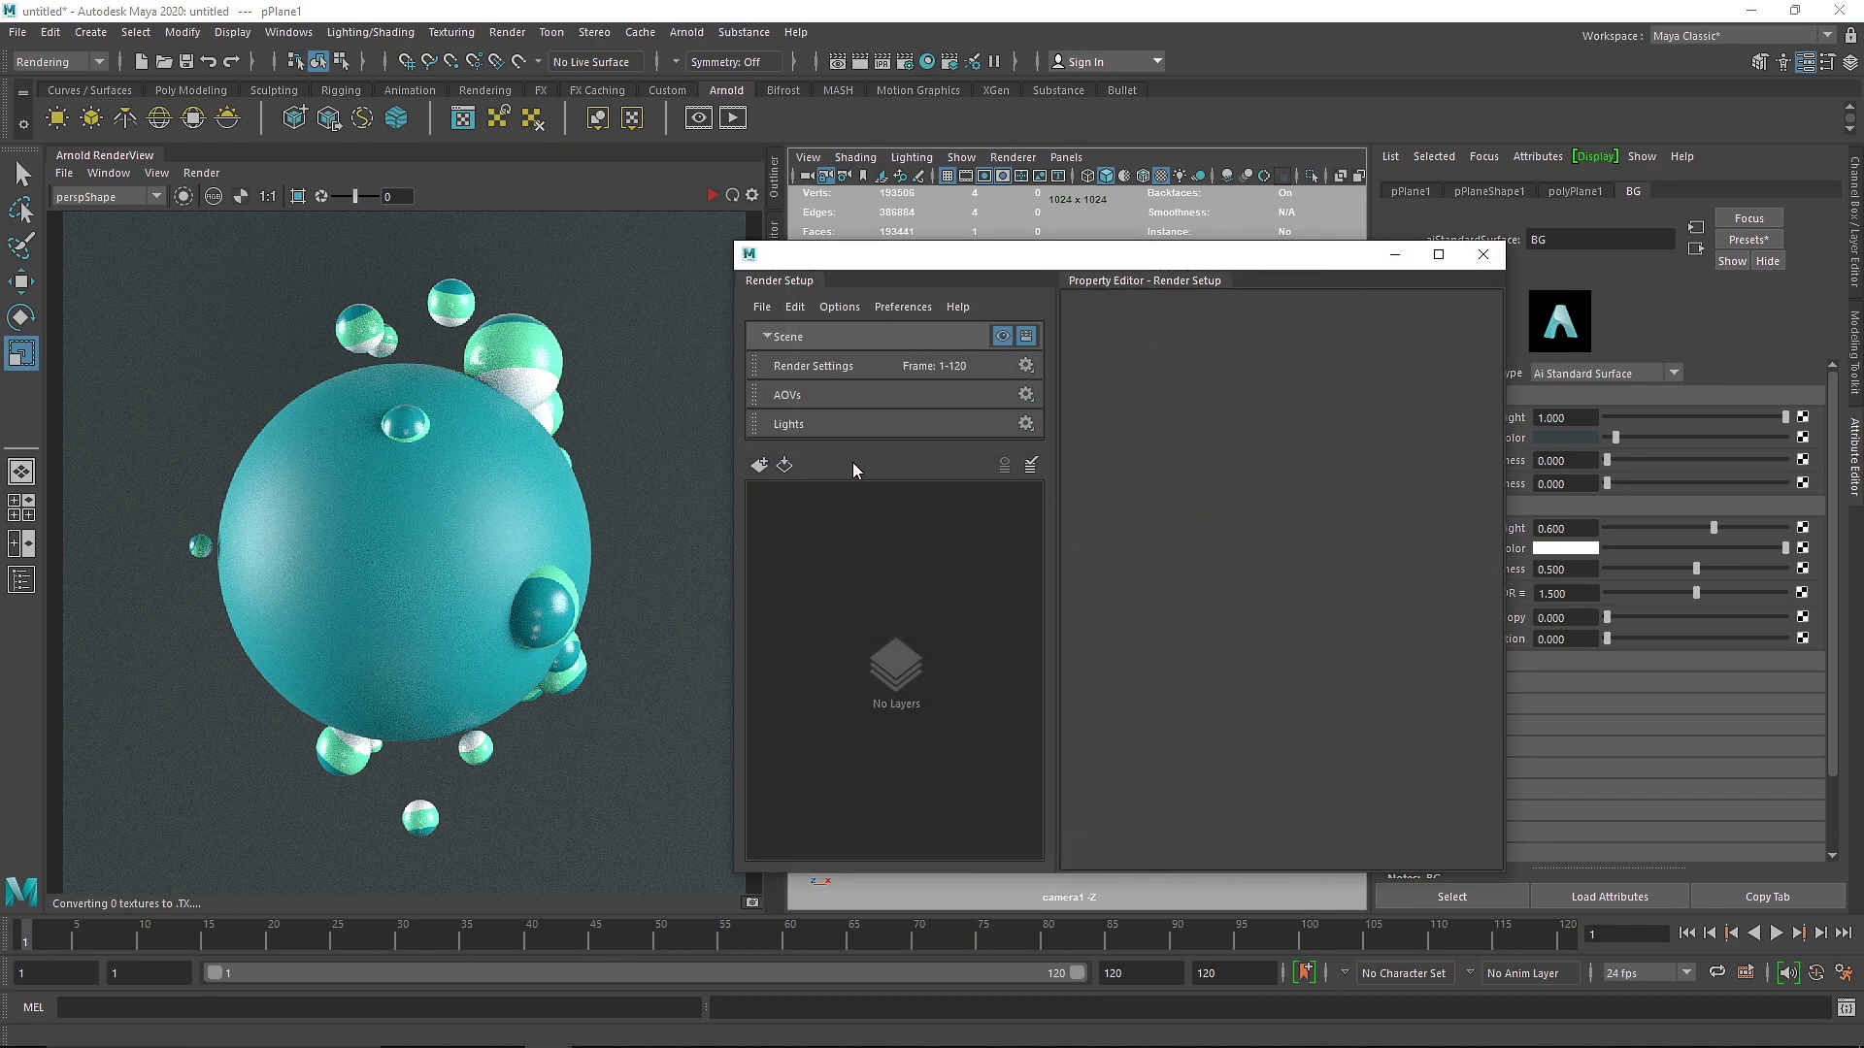
- Create a render layer named Ao in Maya's Render Setup and add a collection to it
left_click(759, 466)
double_click(902, 496)
type("Ao")
key("Return")
right_click(855, 495)
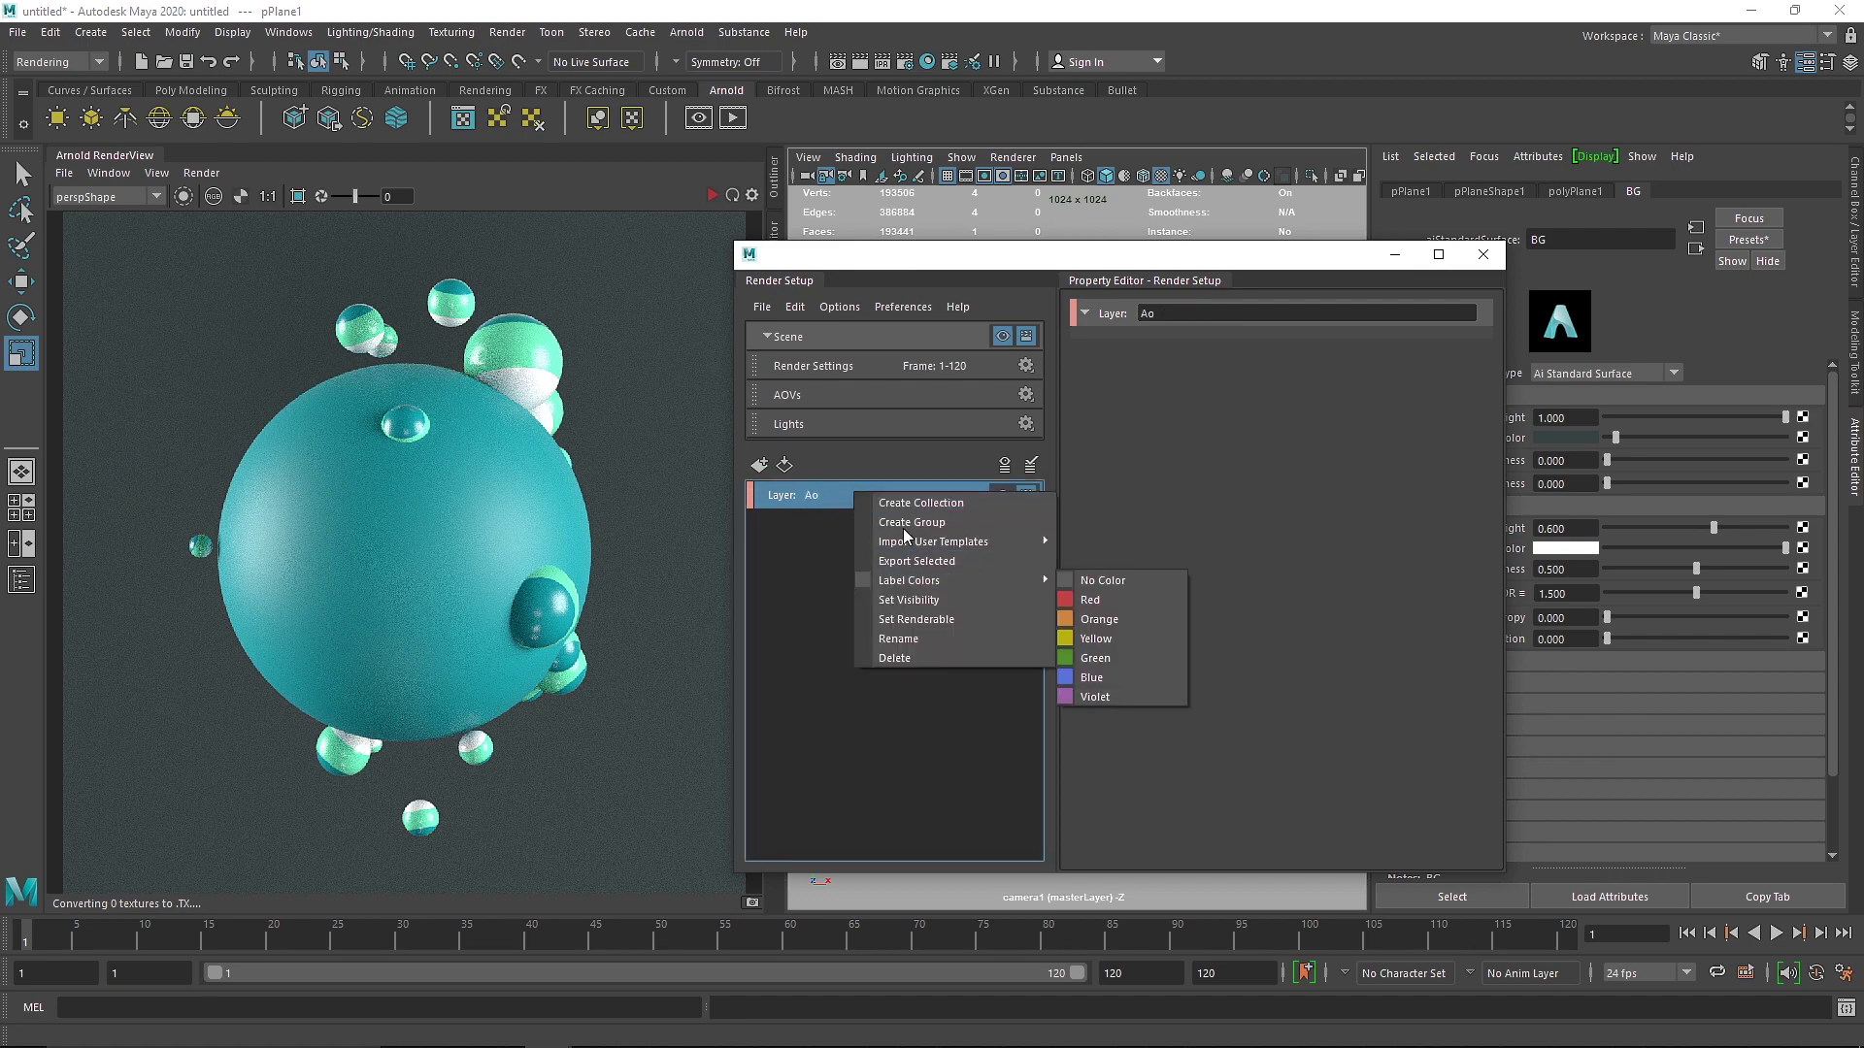
left_click(918, 503)
left_click_drag(894, 255, 1052, 262)
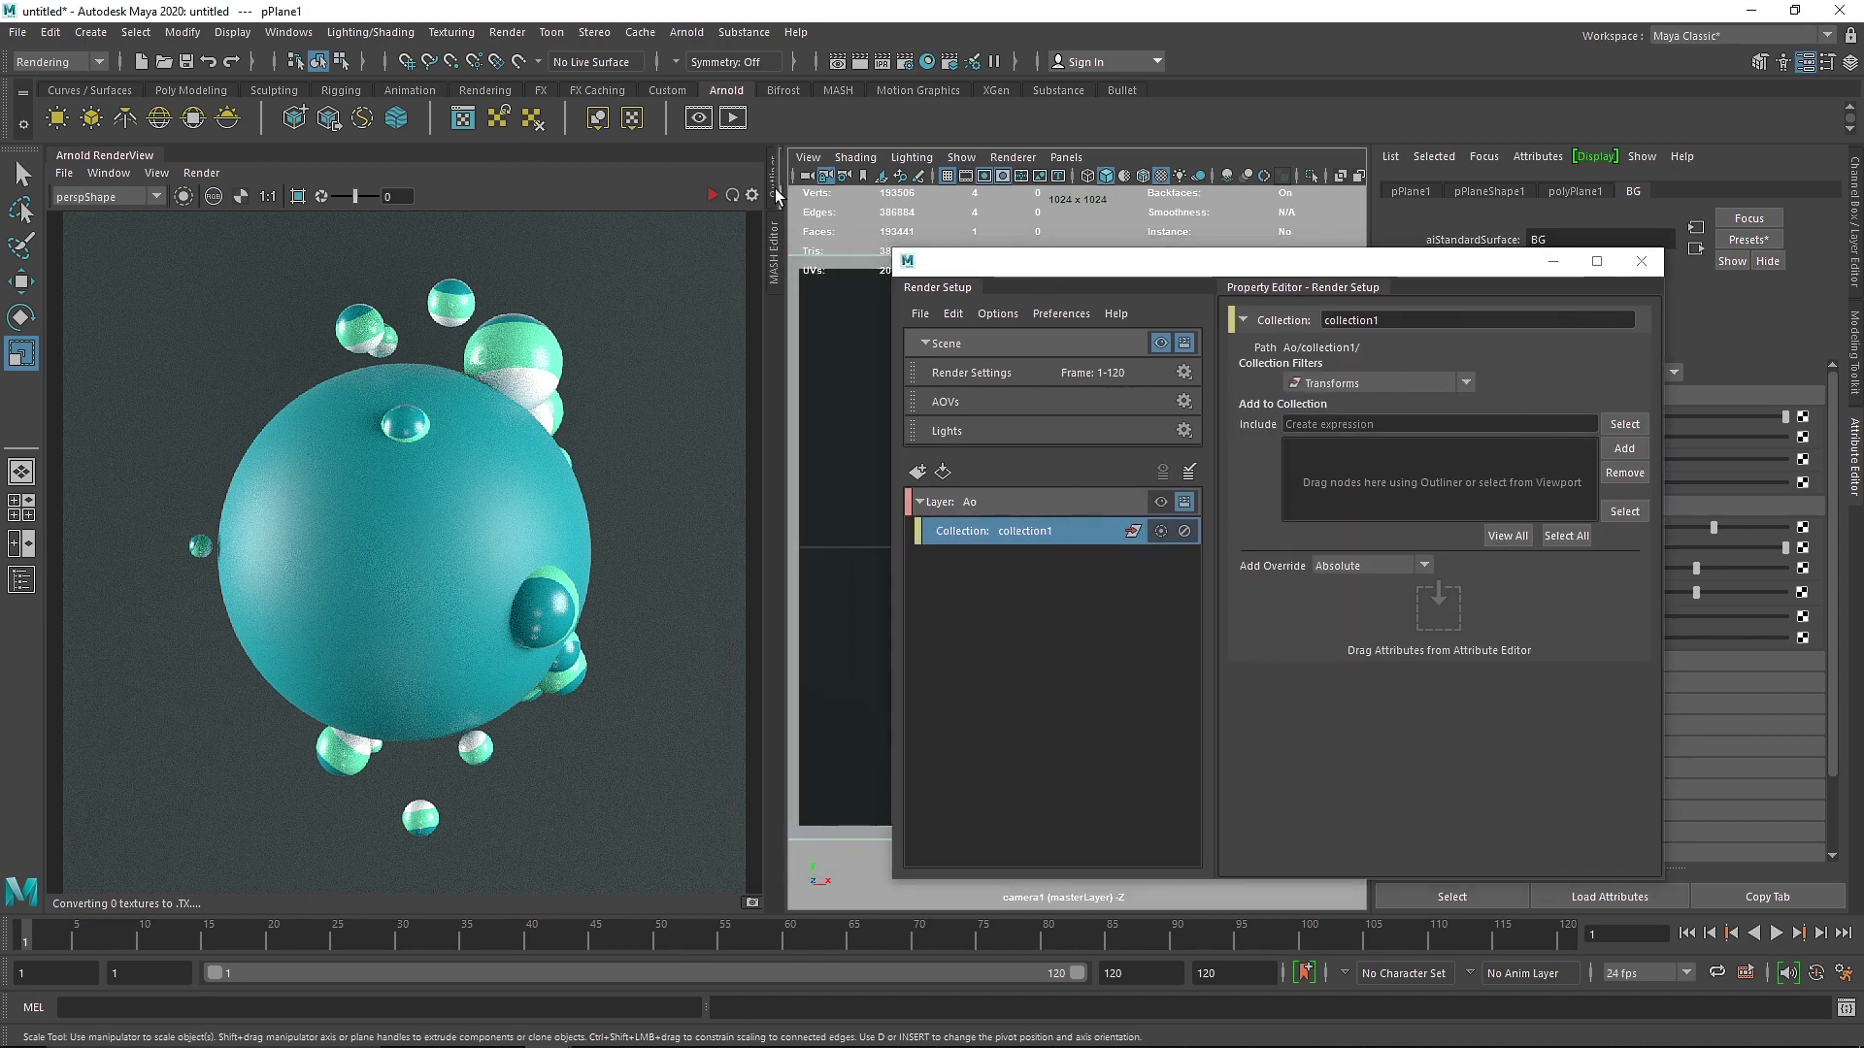
- Add pPlane1, pSphere1 and MASH1_ReproMesh to the Ao layer's collection
left_click(774, 180)
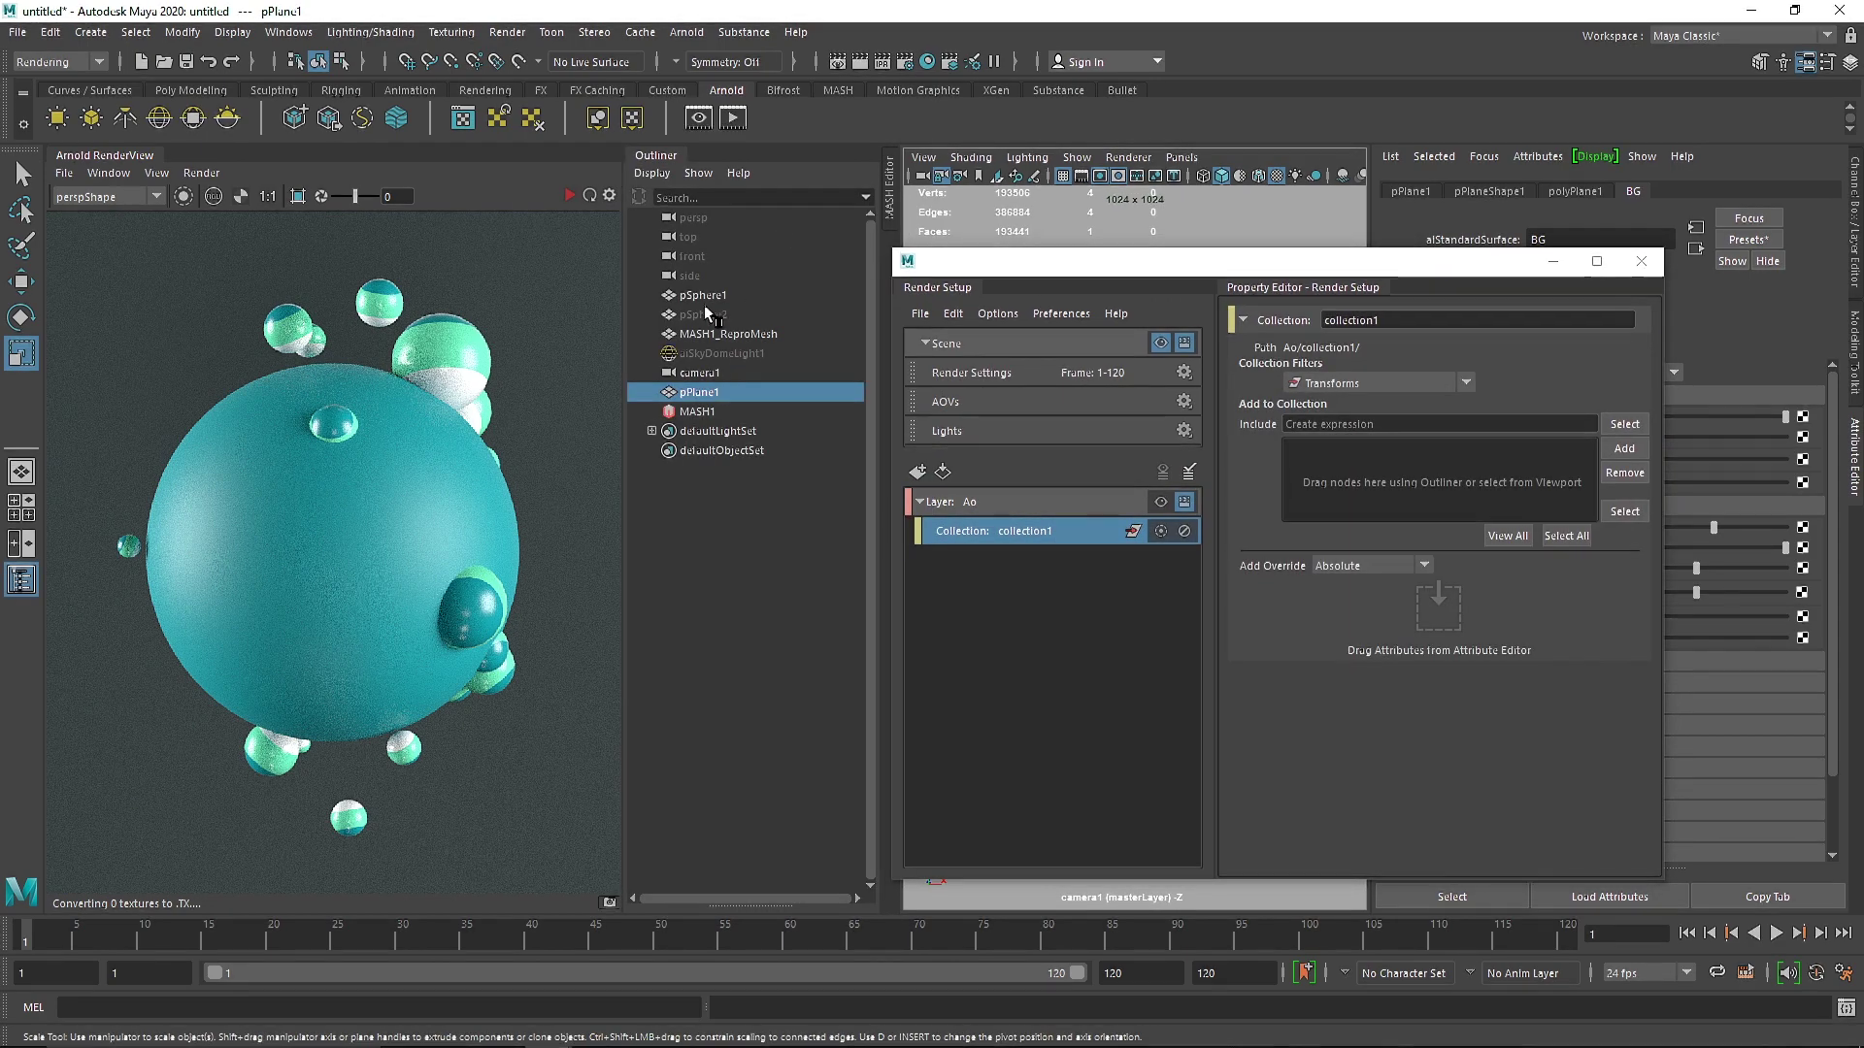
left_click(703, 295, "ctrl")
left_click(728, 334, "ctrl")
left_click(1623, 449)
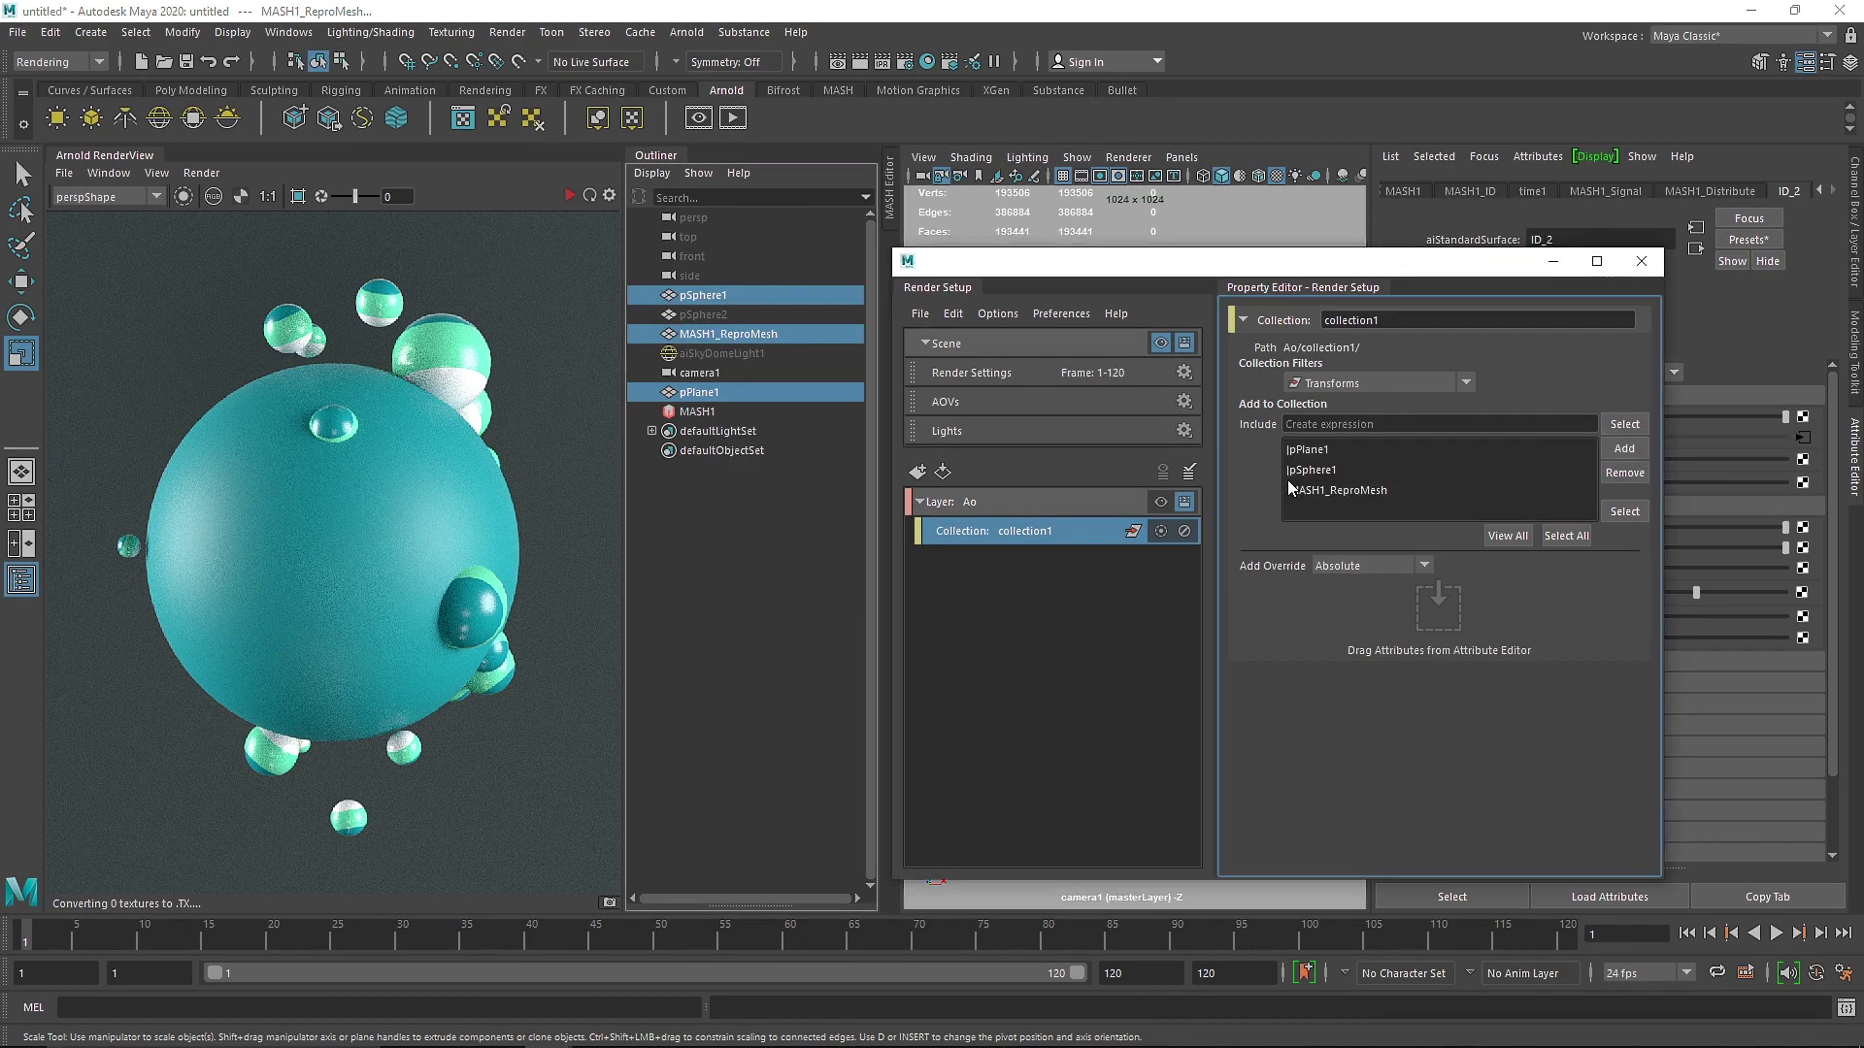
- Create a shader override on the collection and assign a new Arnold ambient occlusion shader to it
right_click(1062, 533)
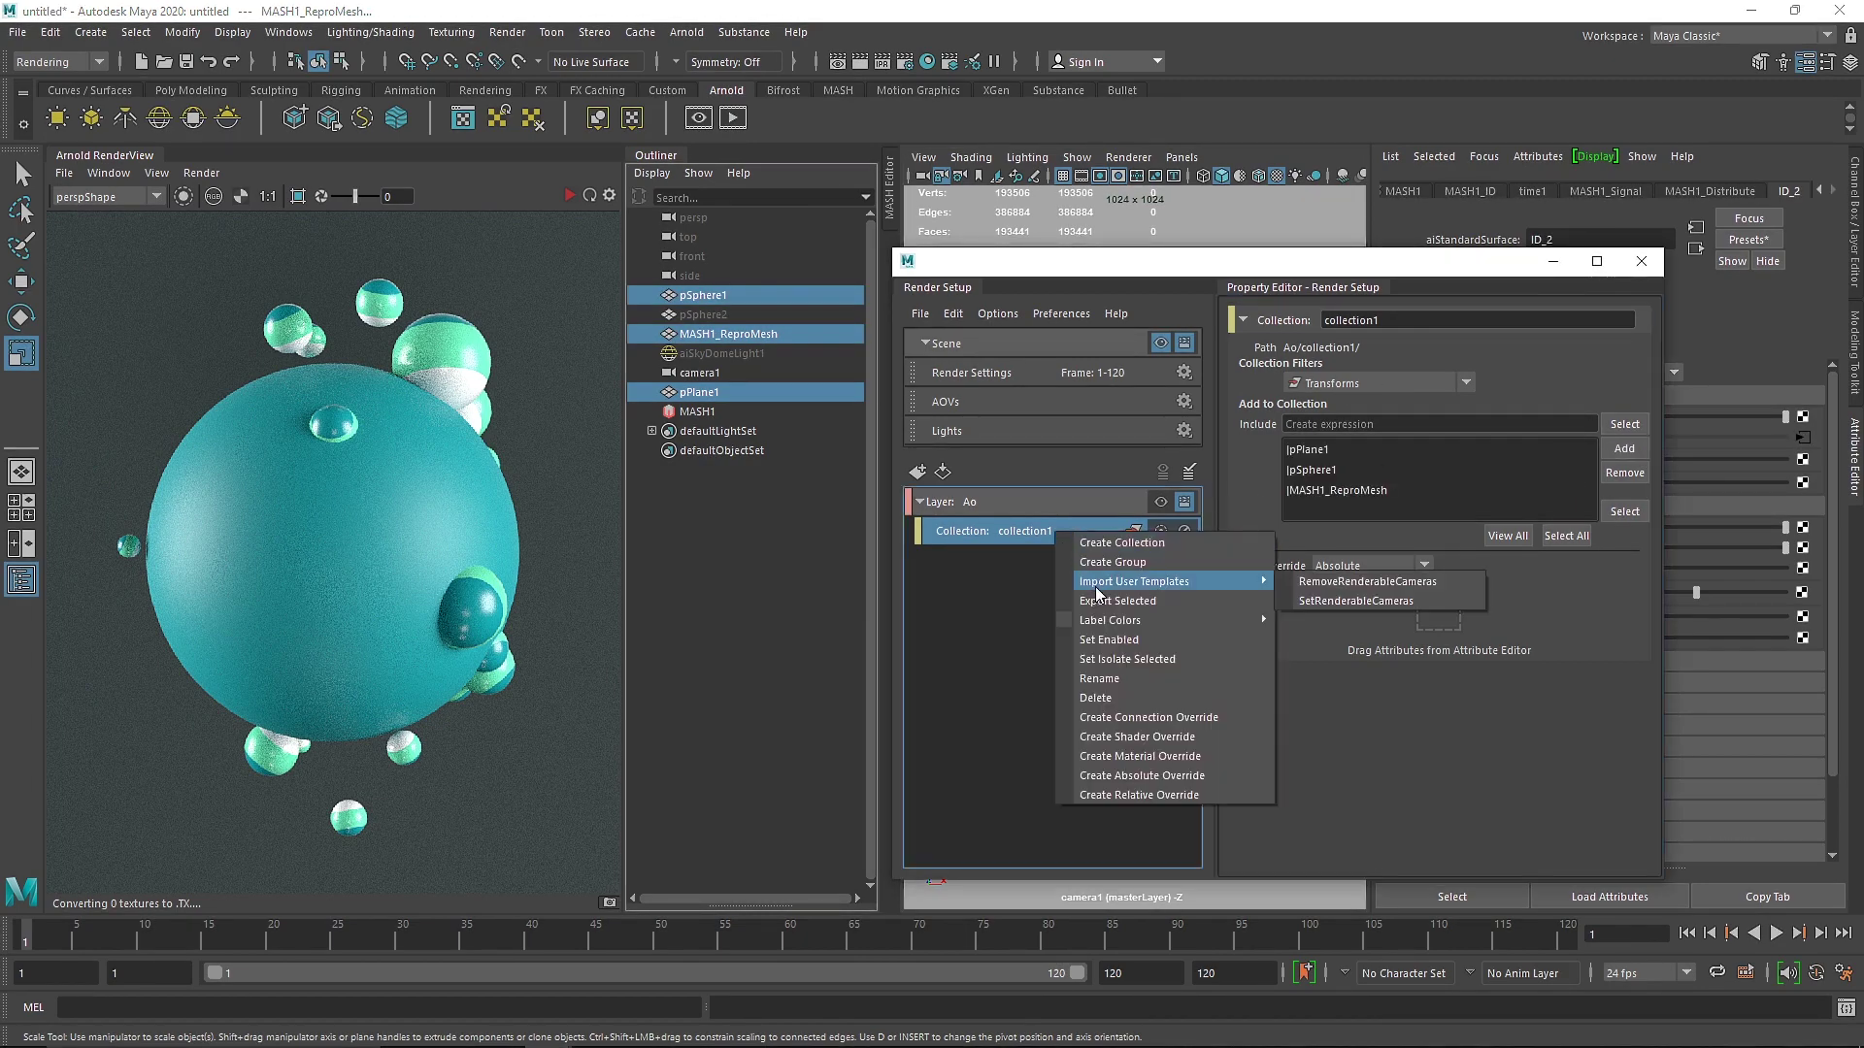
left_click(1160, 744)
left_click(1633, 365)
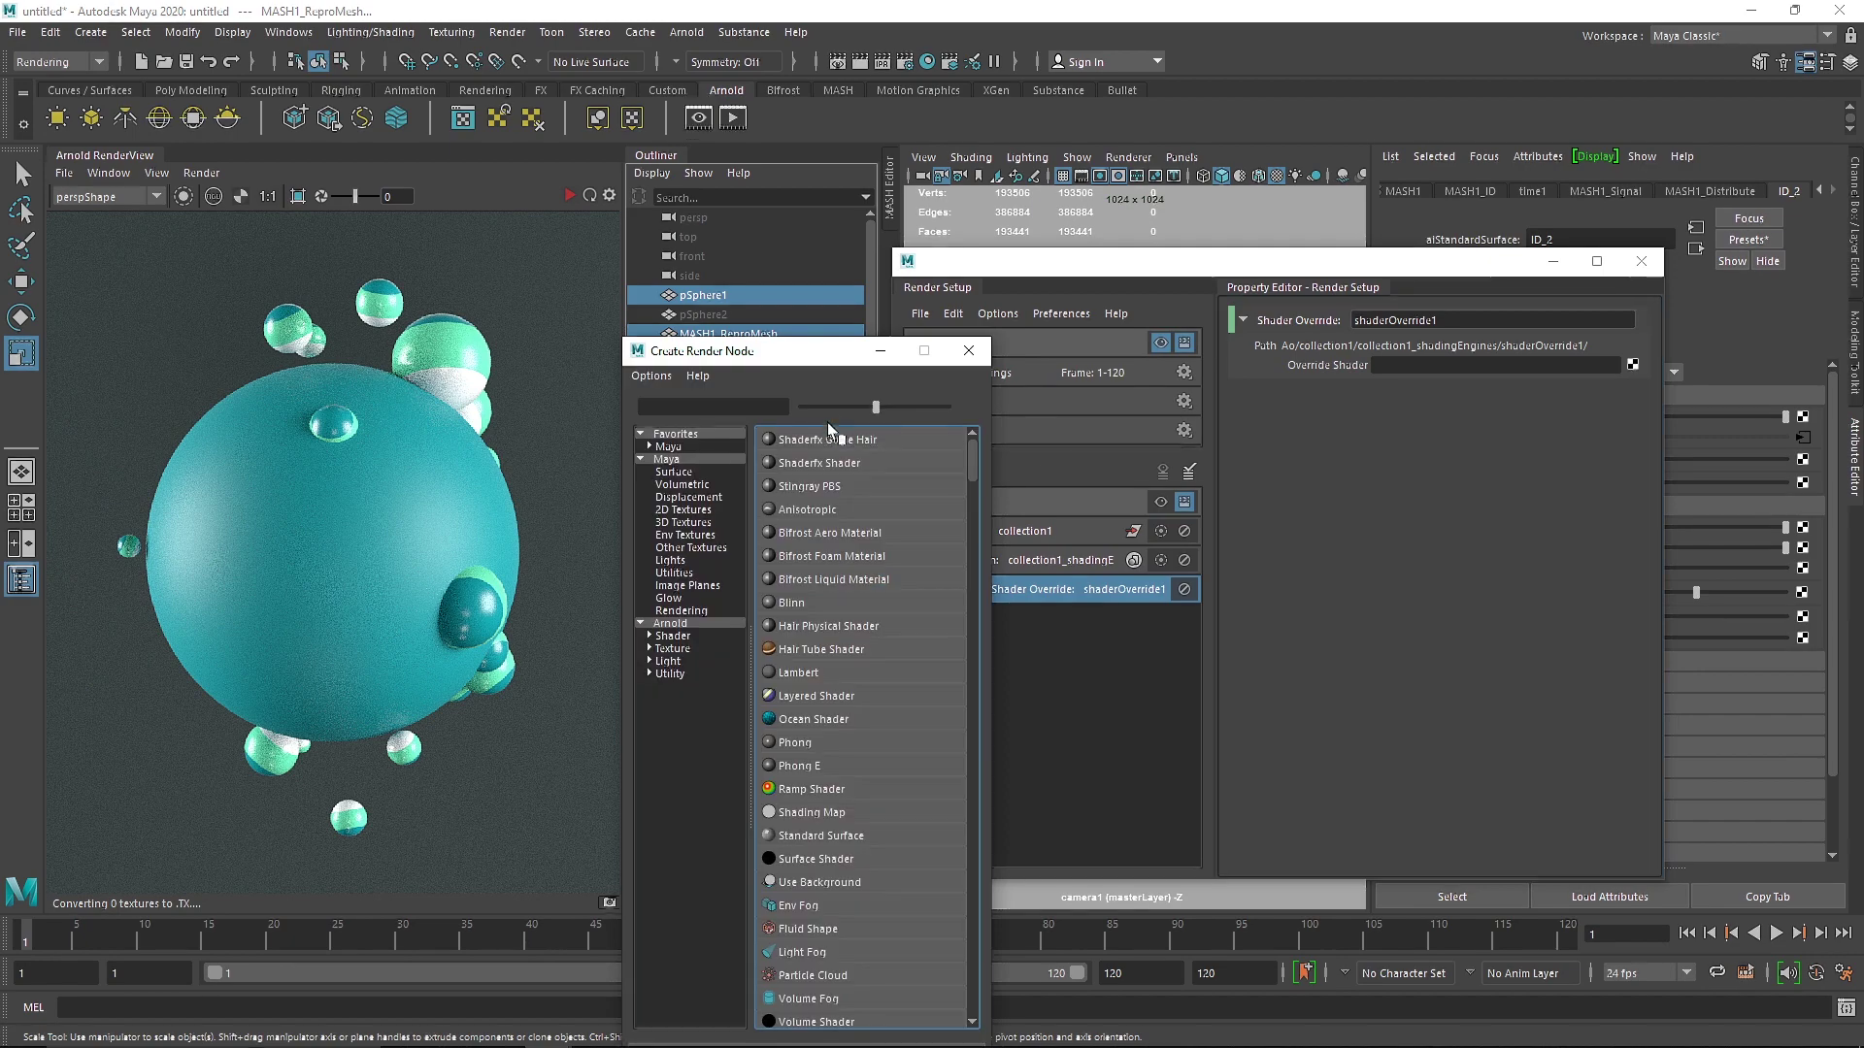
left_click(669, 674)
left_click(668, 661)
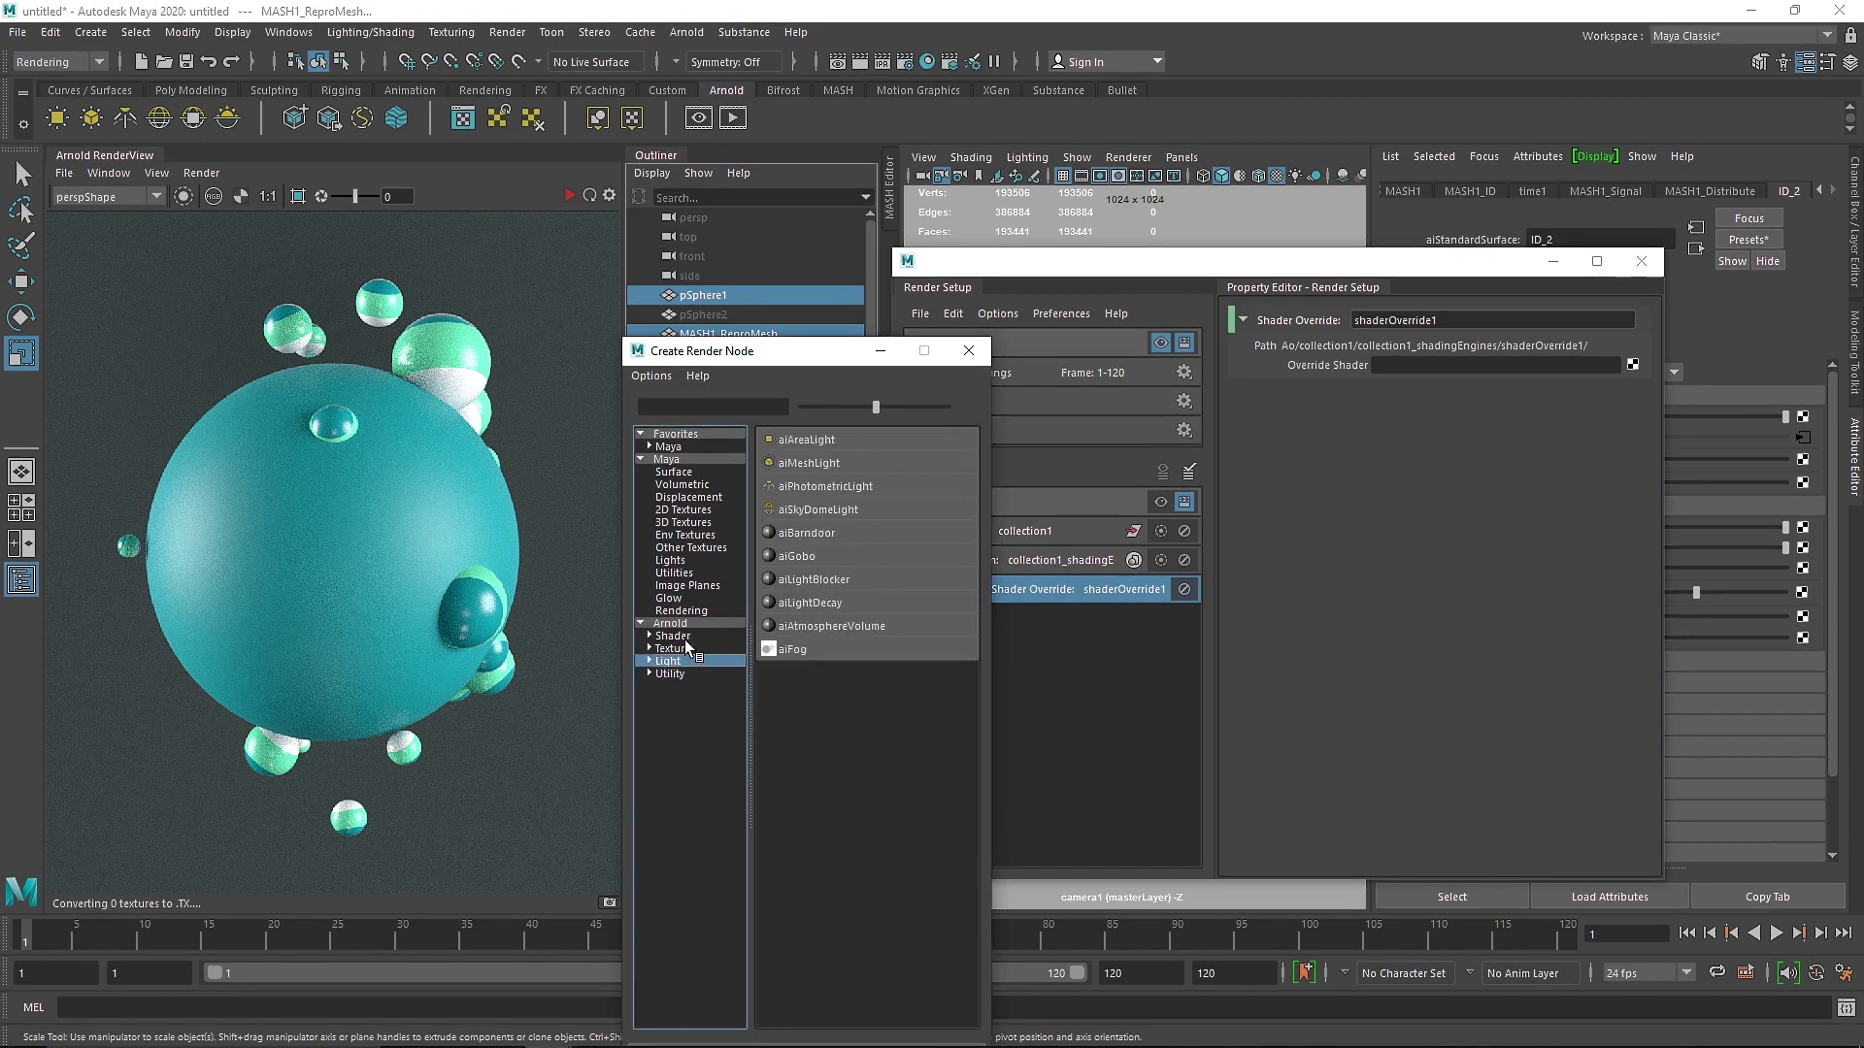
left_click(672, 635)
left_click(808, 465)
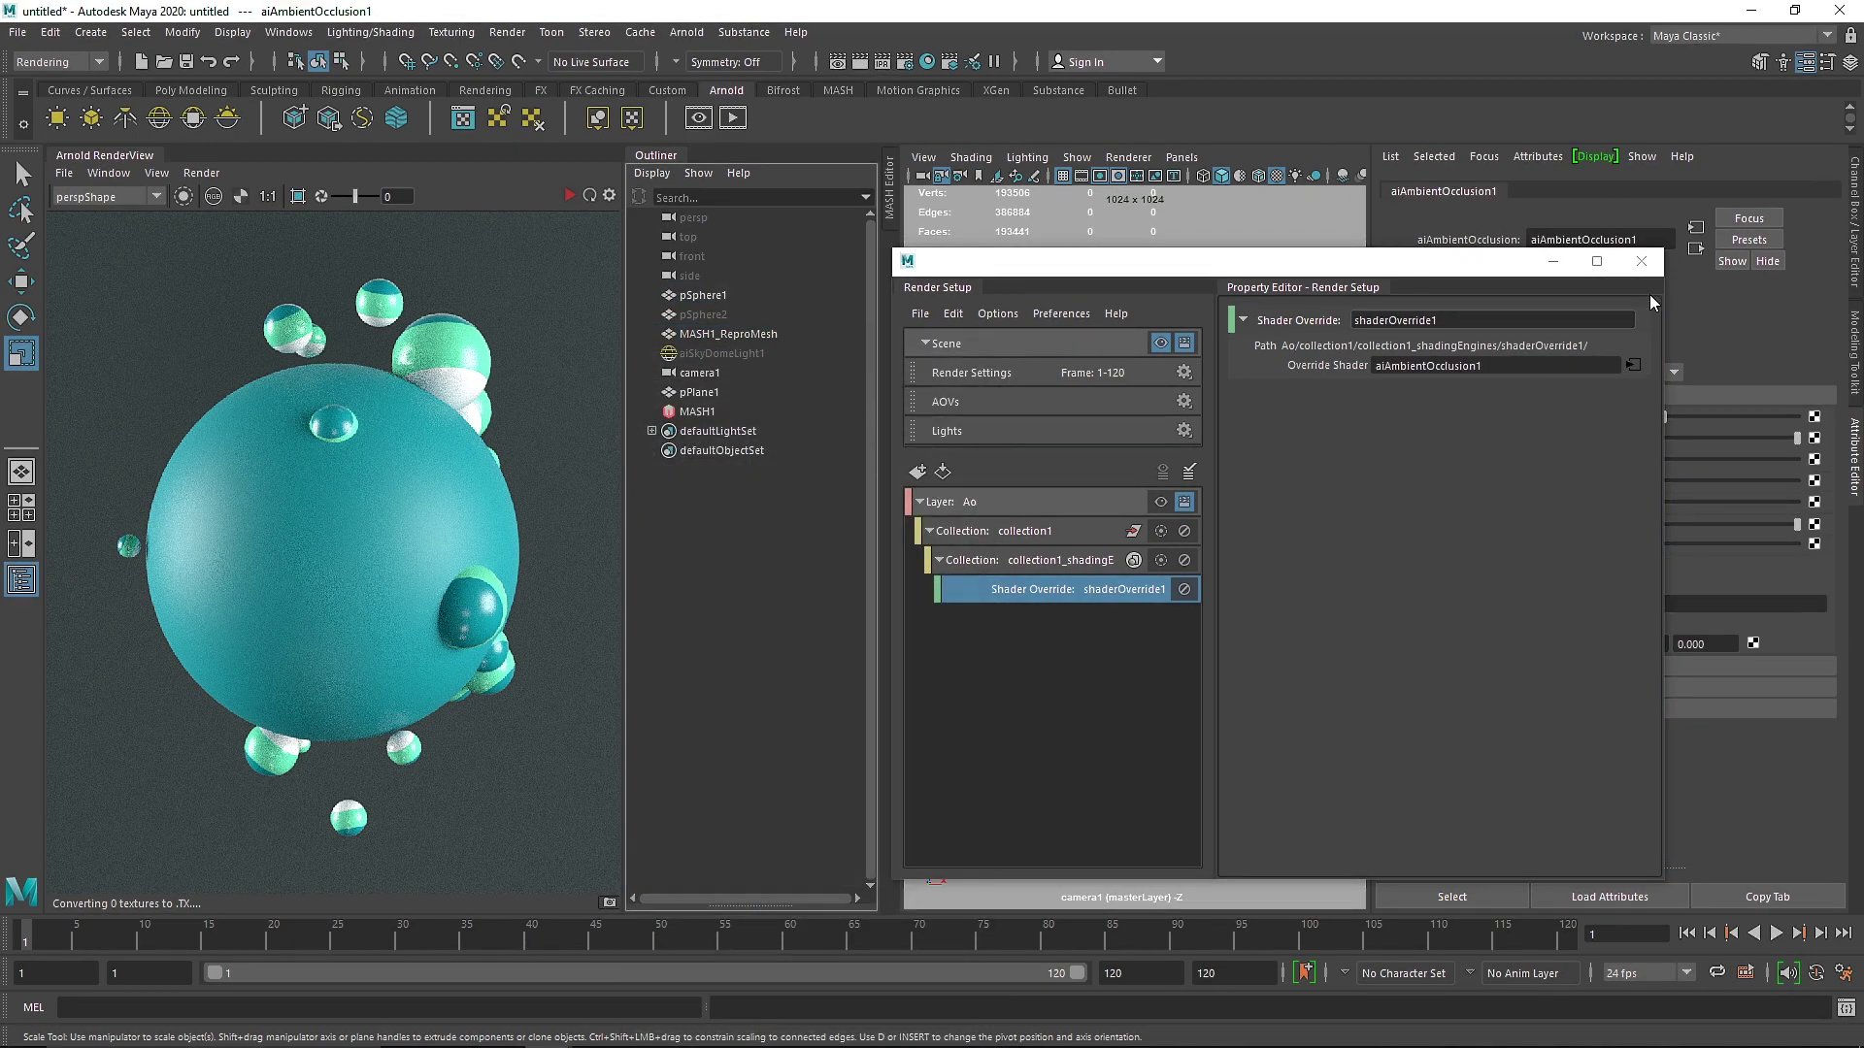
- Close the Render Setup window and set the ambient occlusion shader's samples to 5
left_click(1656, 369)
type("5")
key("Return")
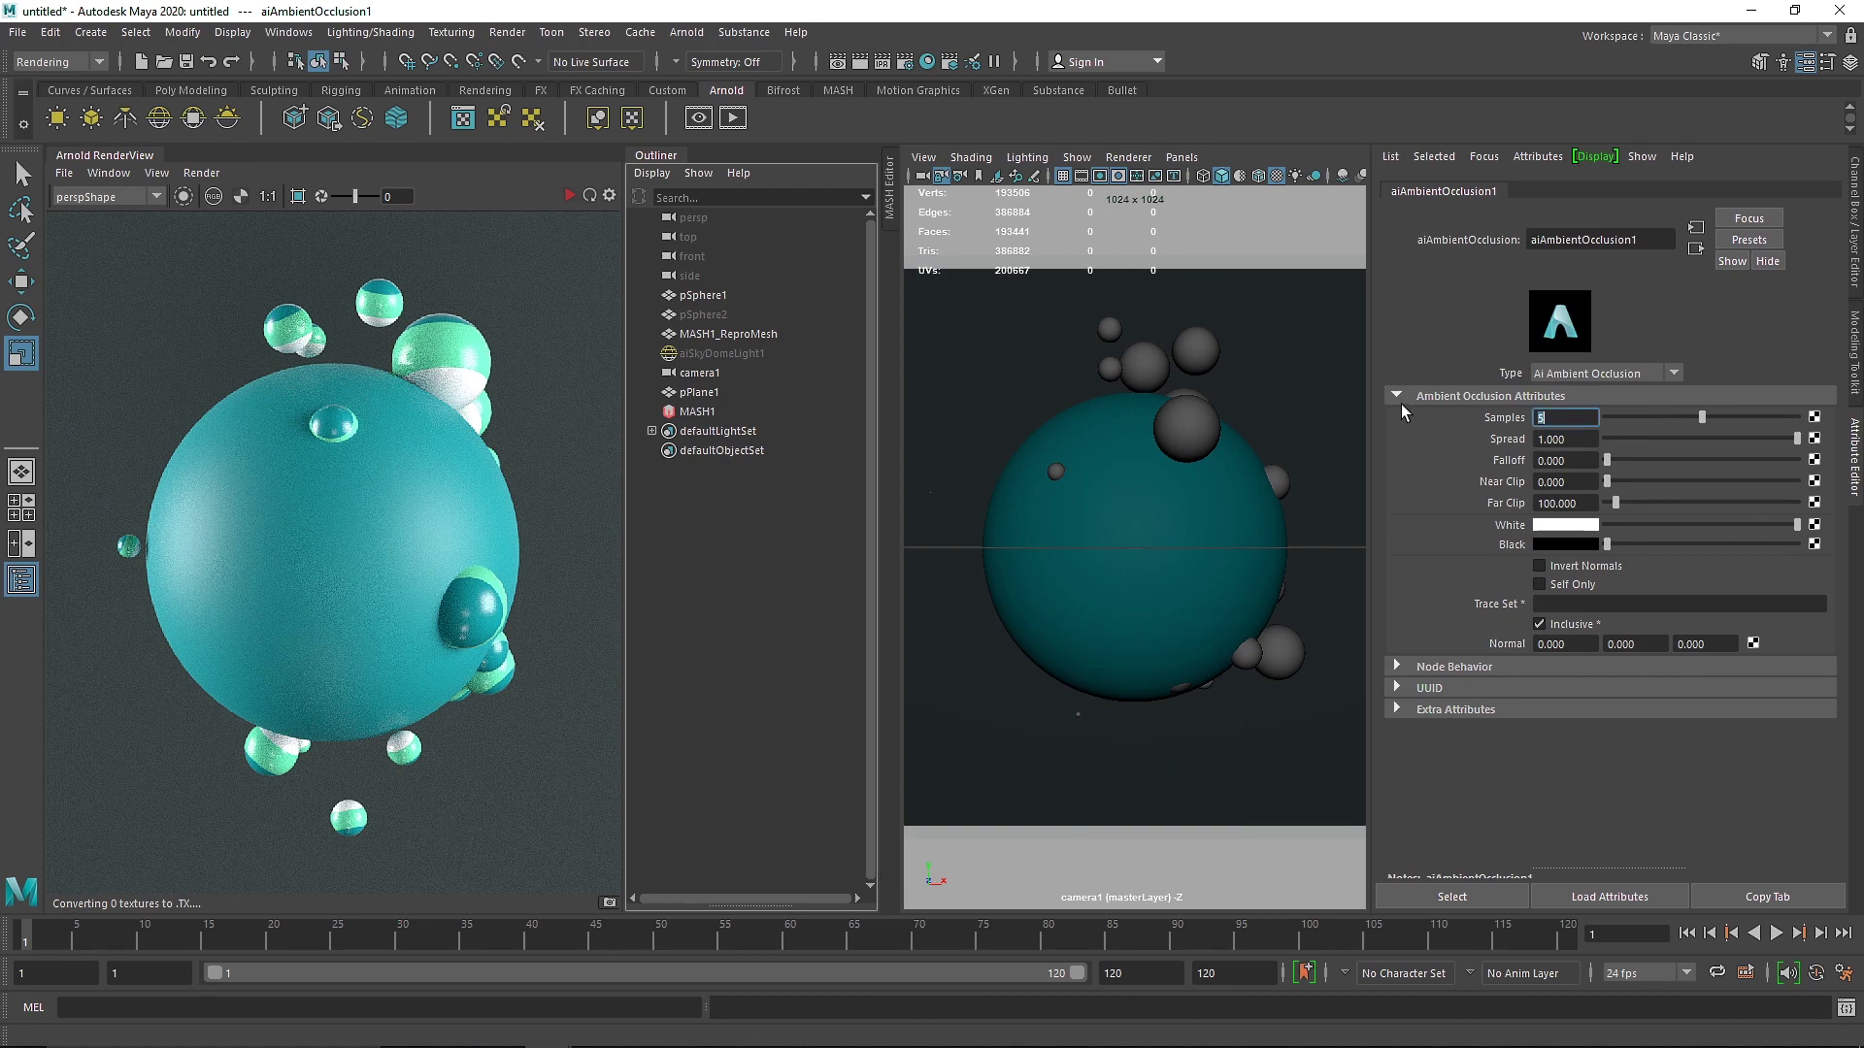
- Start the Arnold RenderView render and make Ao the visible layer in Render Setup
left_click(589, 192)
left_click(950, 62)
left_click(1160, 502)
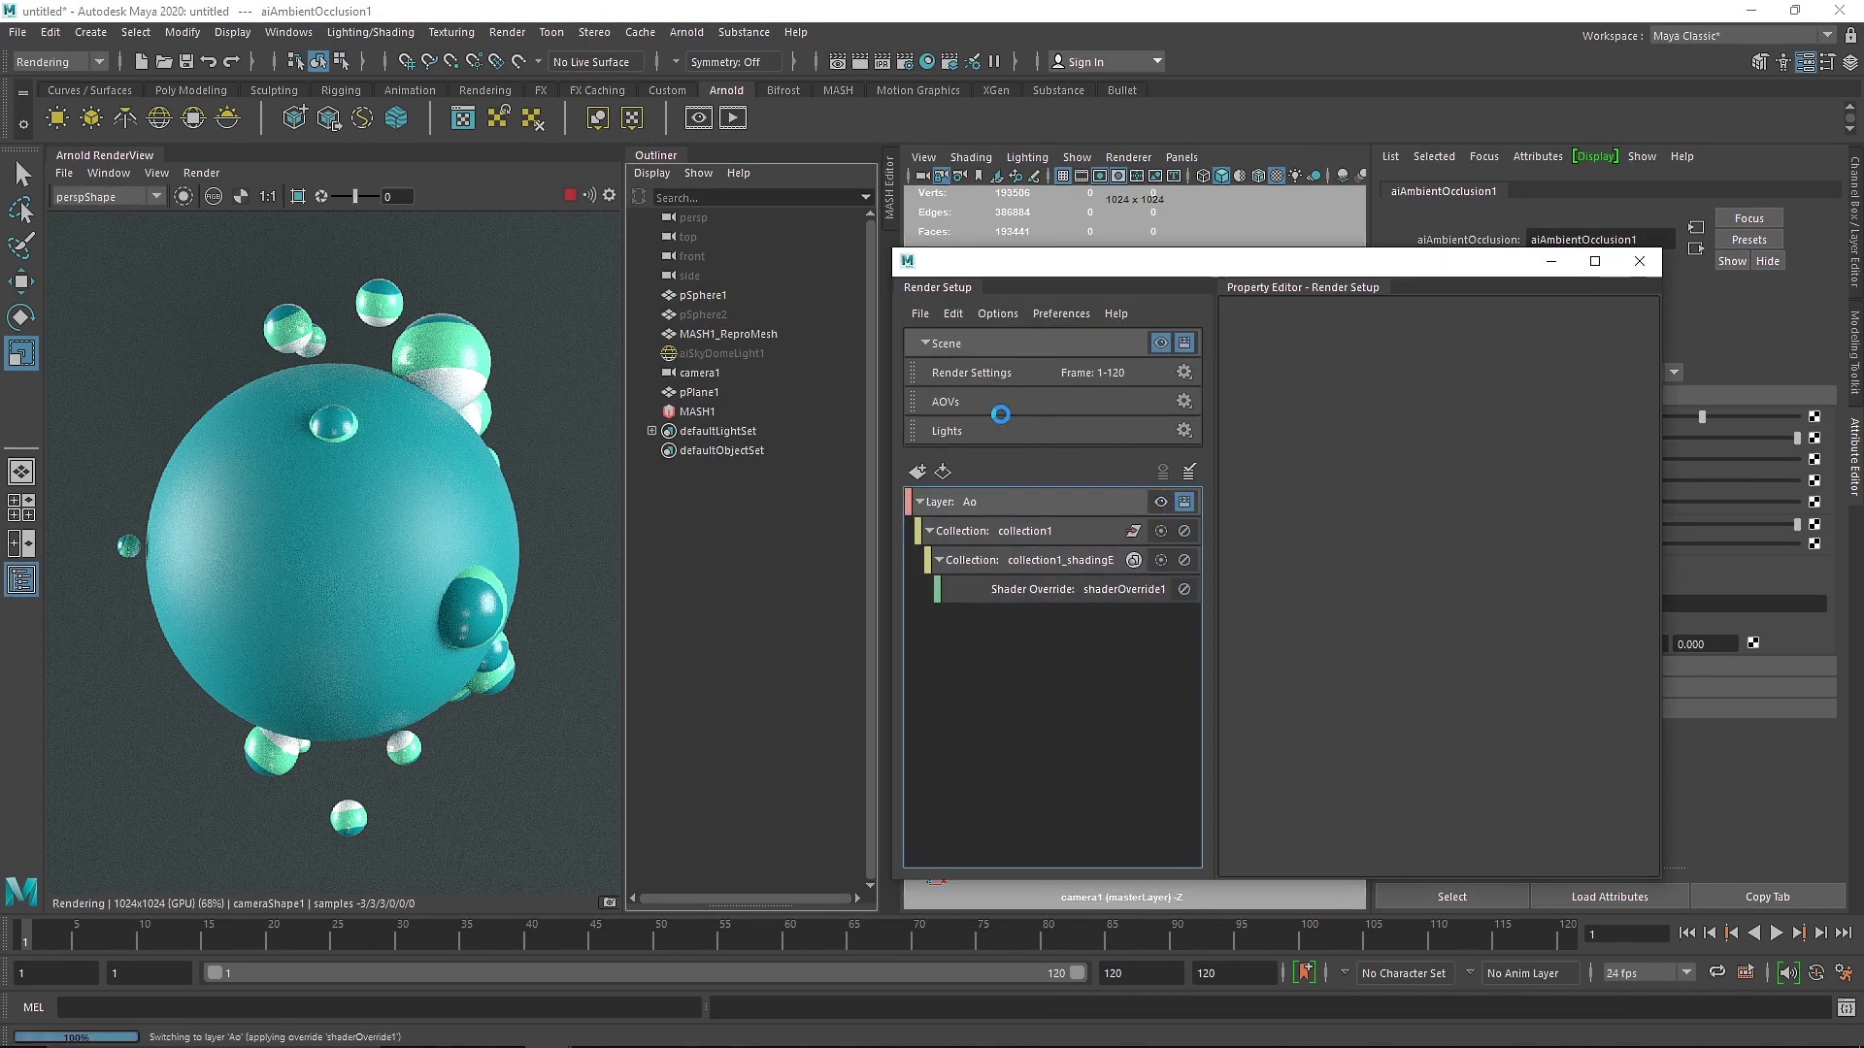
- Close the Render Setup window, set the sky dome light's intensity to 0 and collapse the Outliner
left_click(1640, 261)
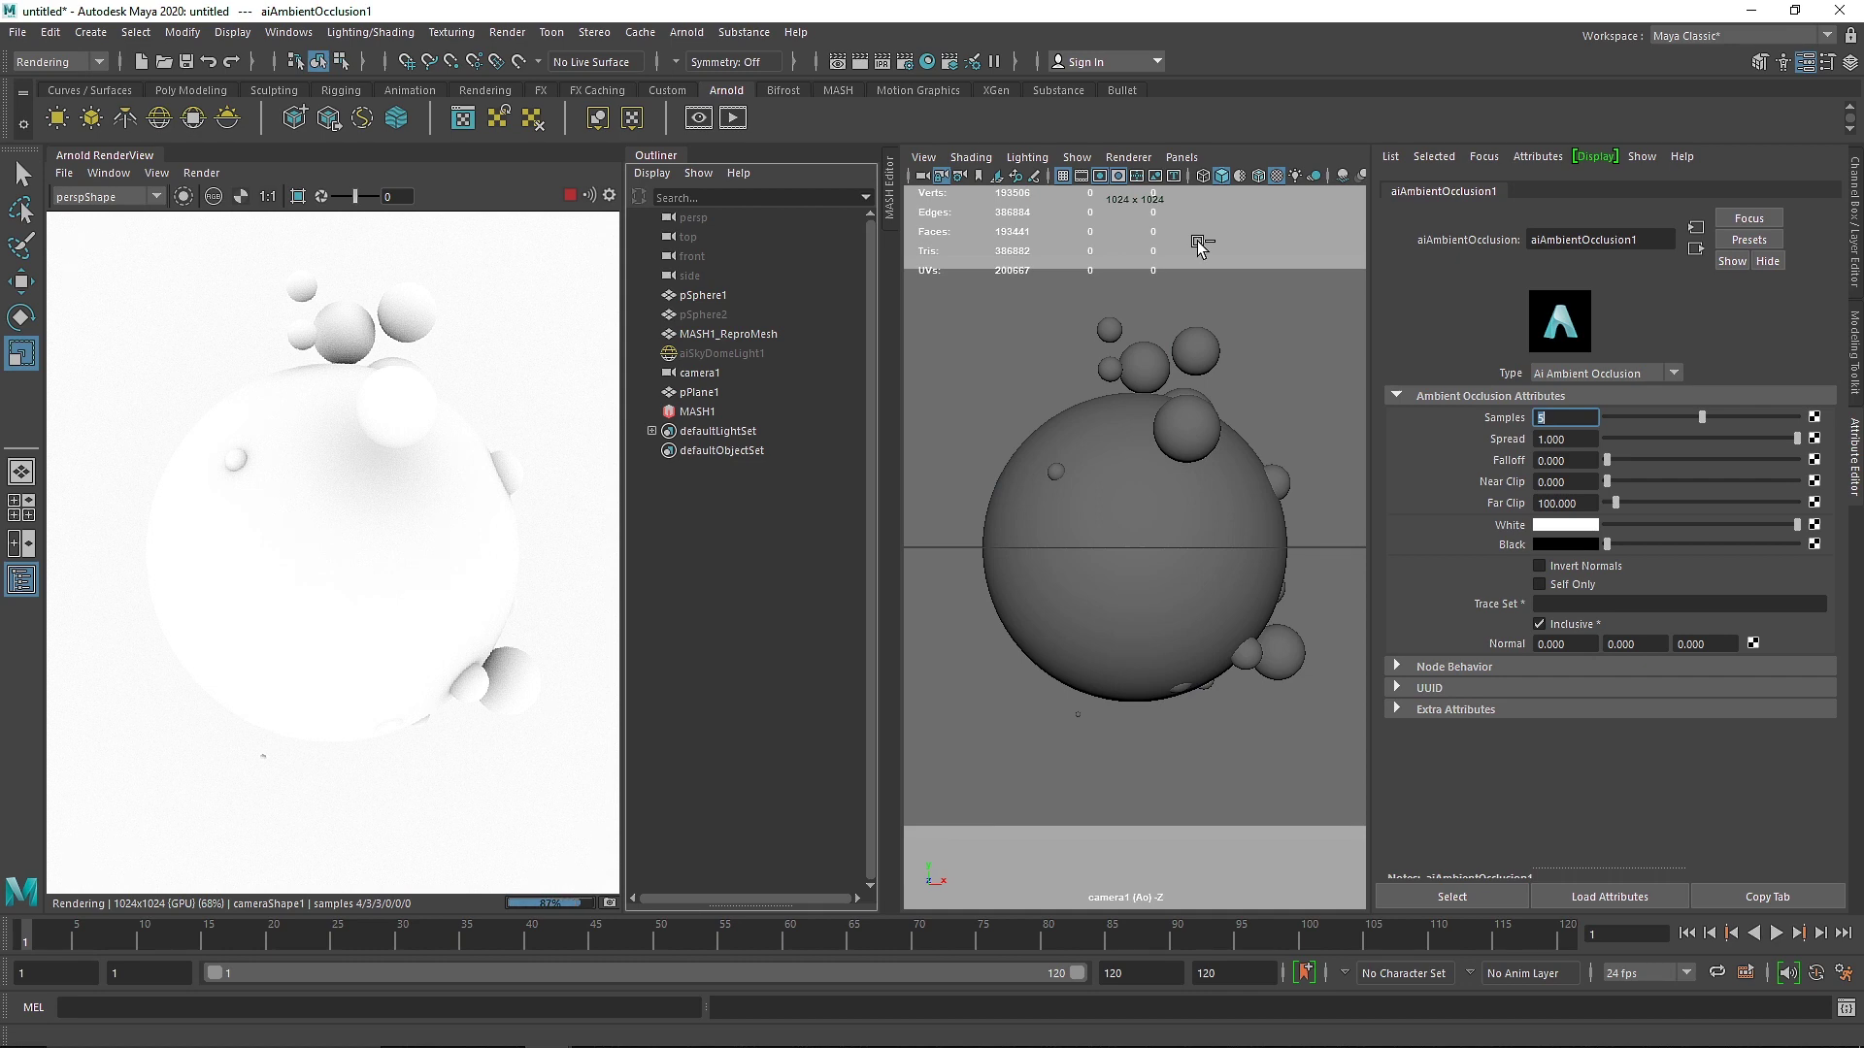
left_click(750, 355)
double_click(1565, 413)
type("0")
key("Return")
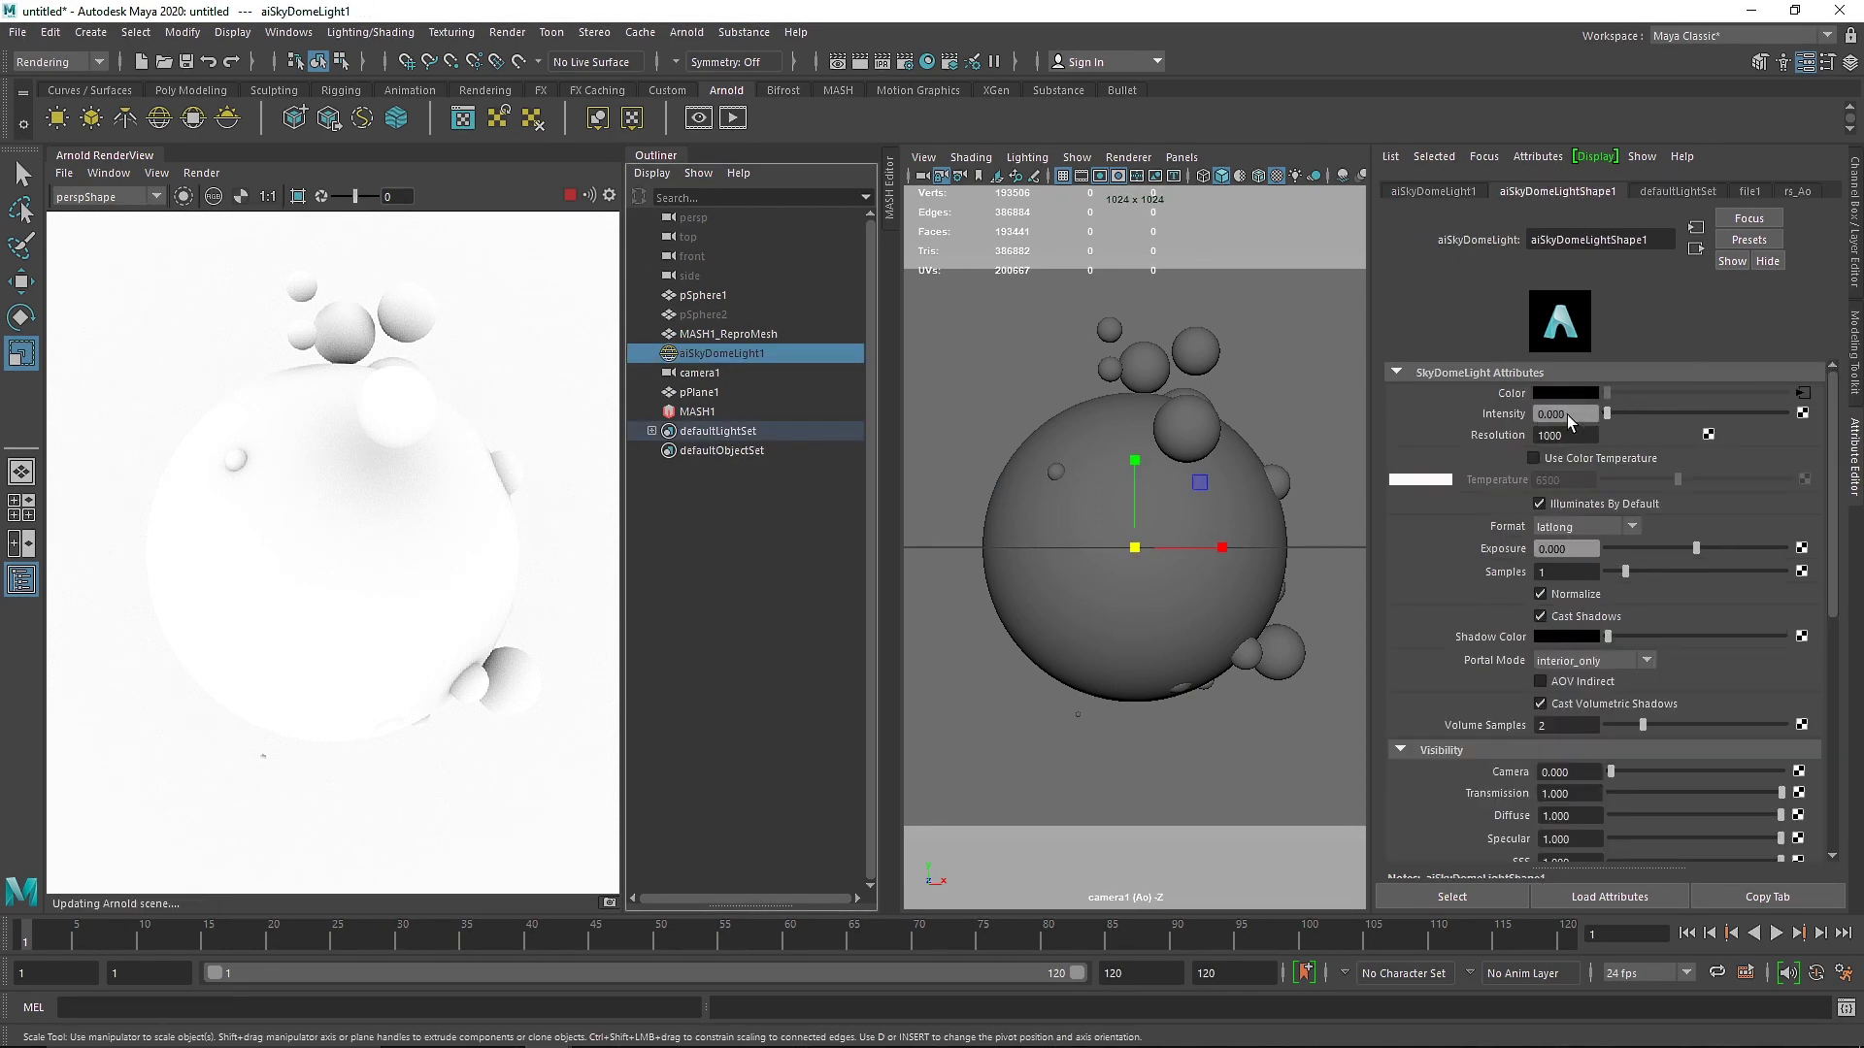
left_click(656, 155)
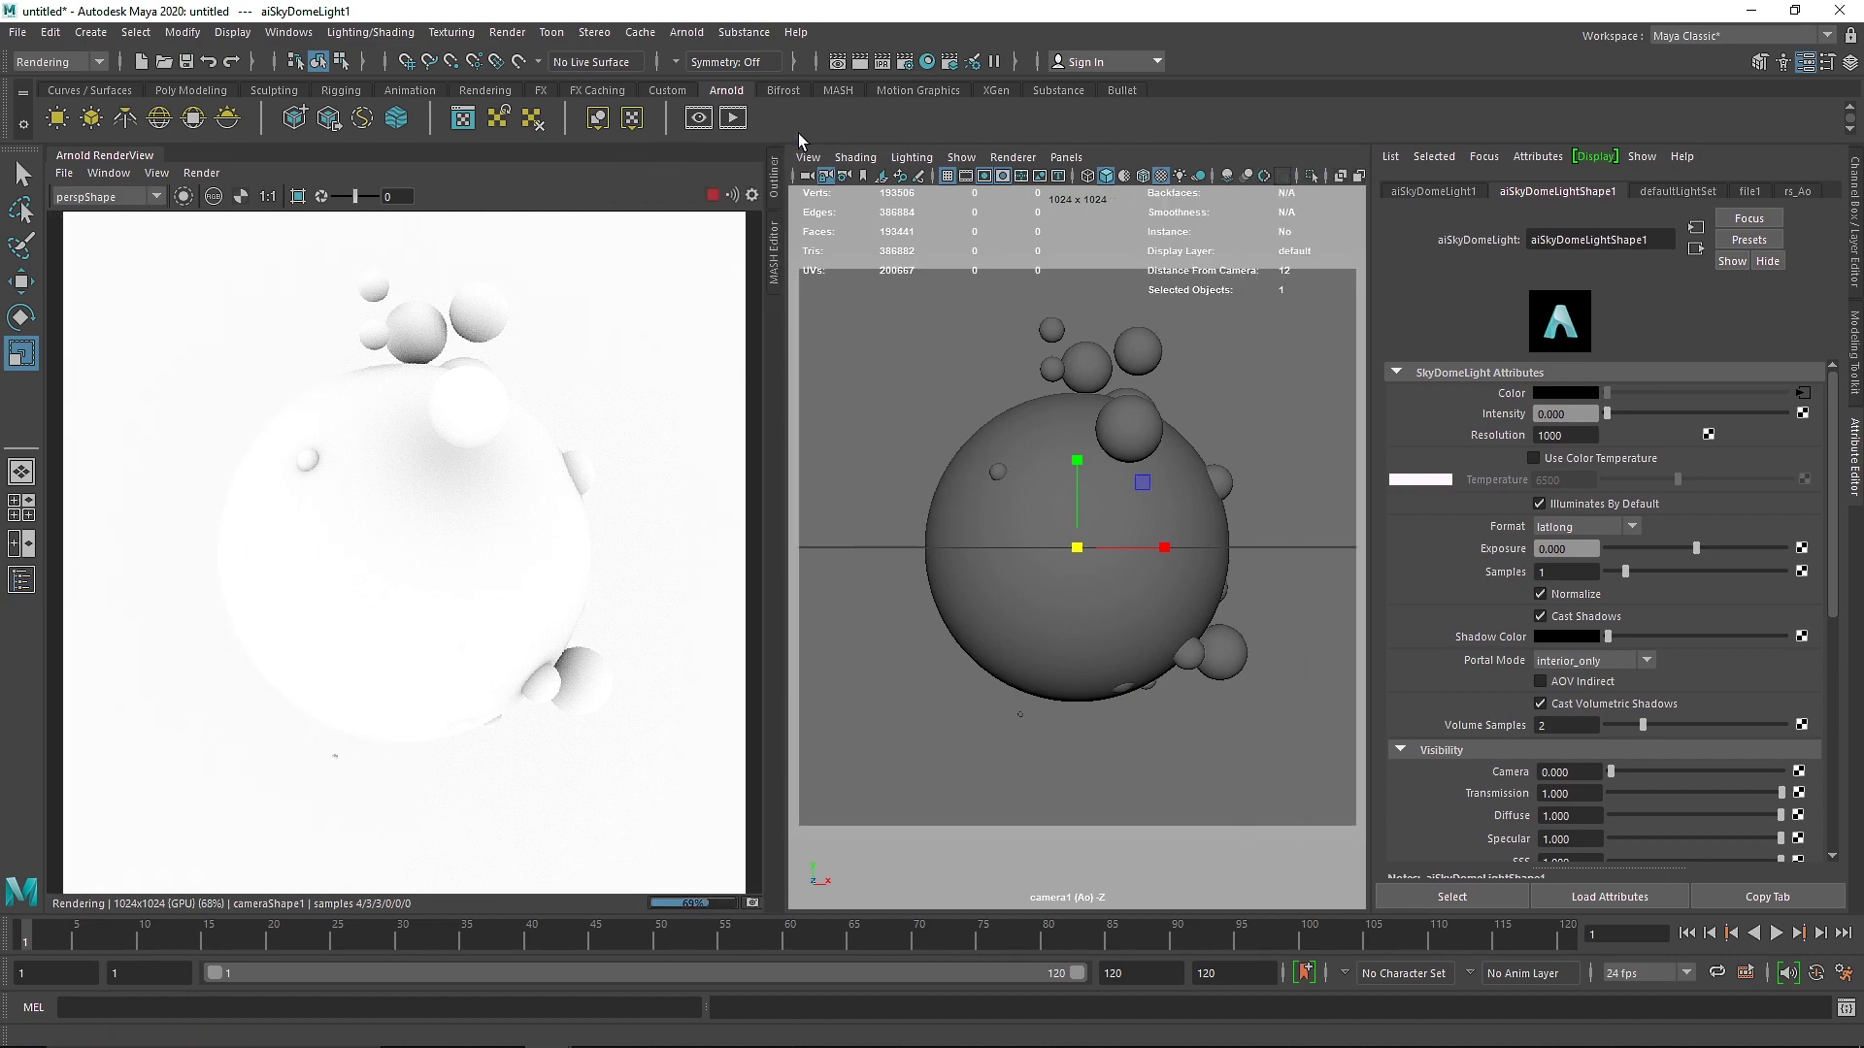
- Set the override's ambient occlusion shader to 4 samples, 0.691 spread and 2000 far clip, with Invert Normals enabled
left_click(928, 62)
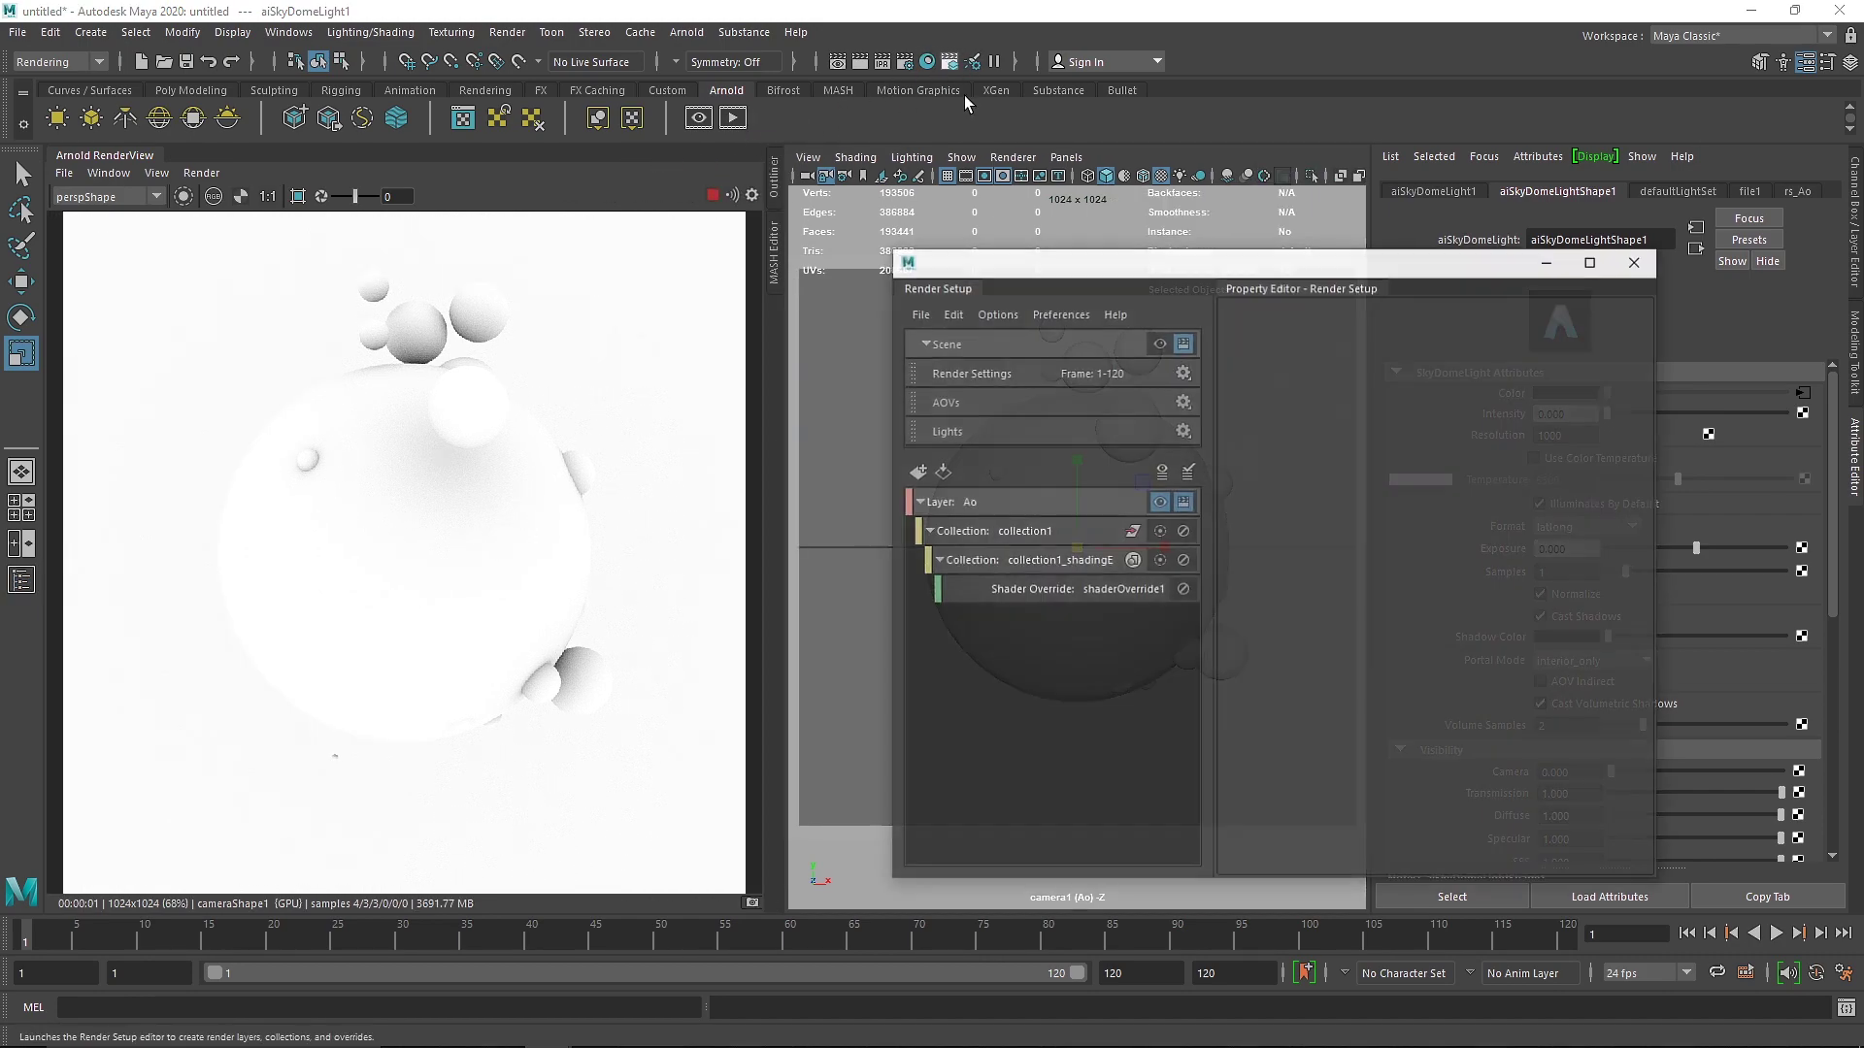
left_click(1065, 591)
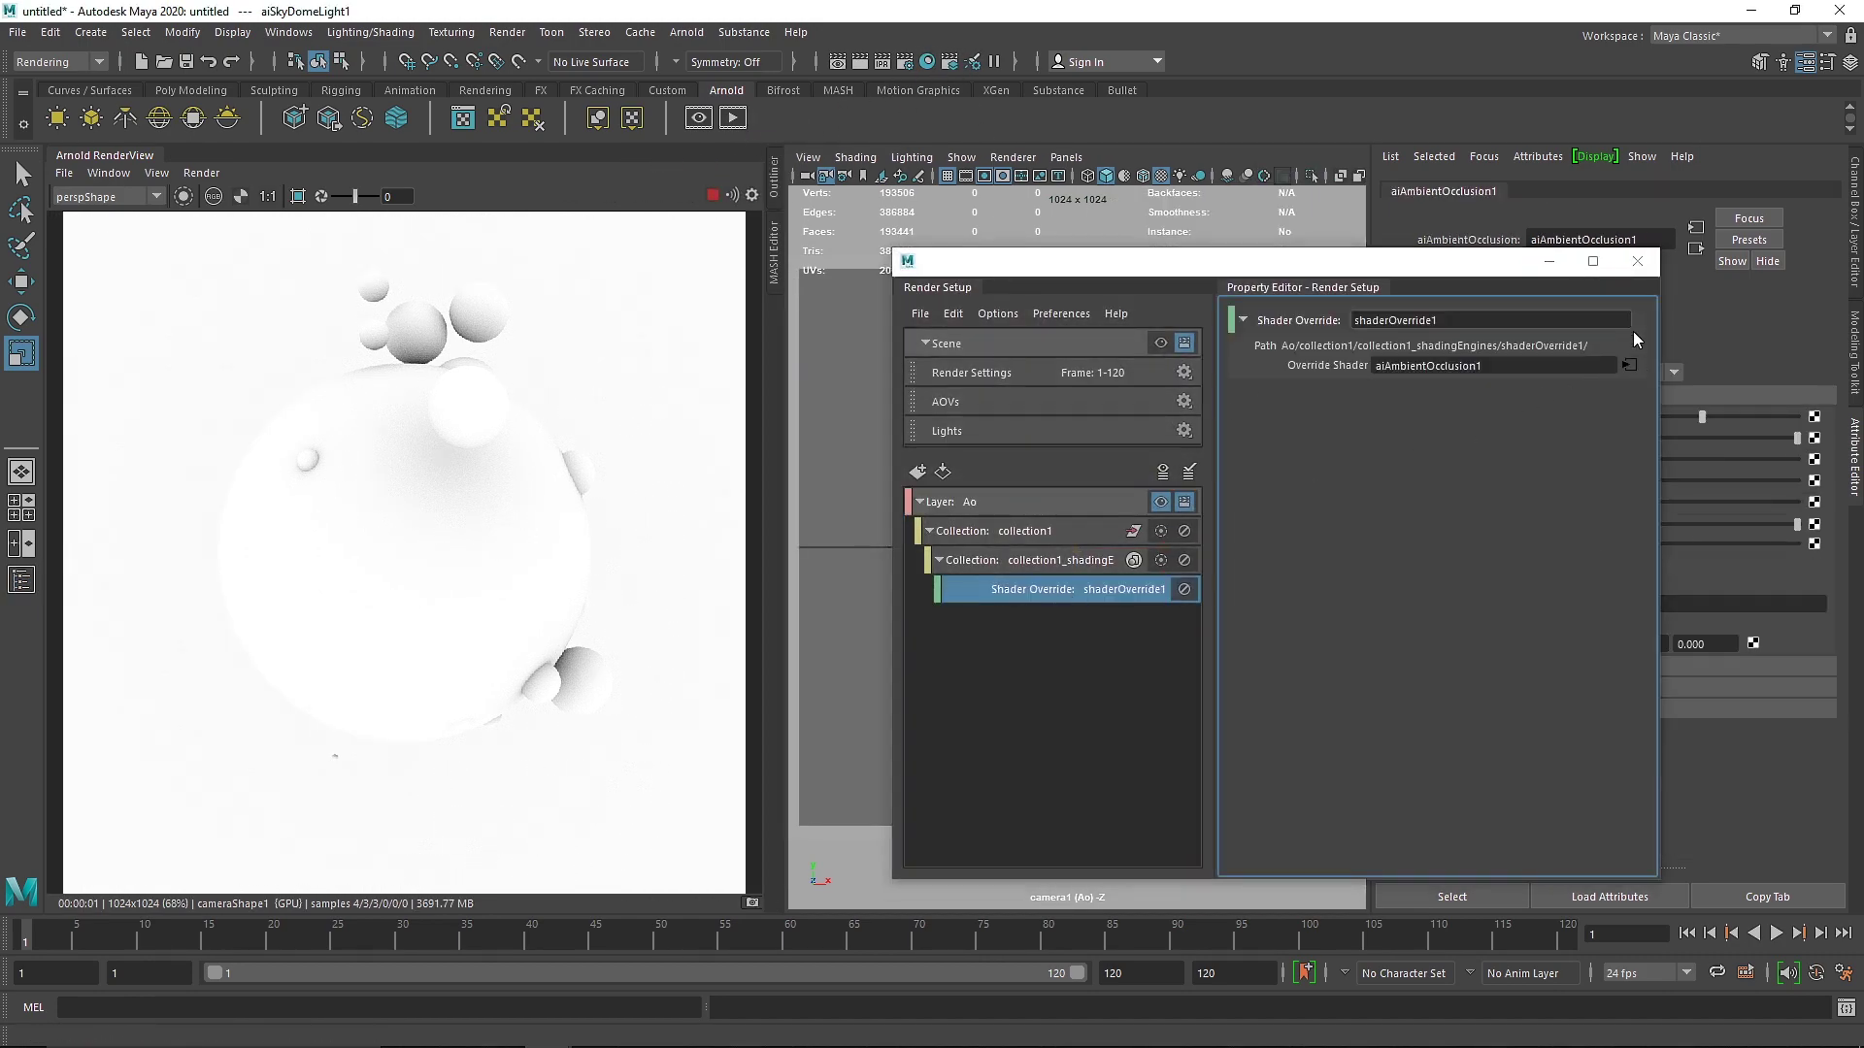
left_click(1639, 364)
left_click_drag(1737, 439, 1794, 439)
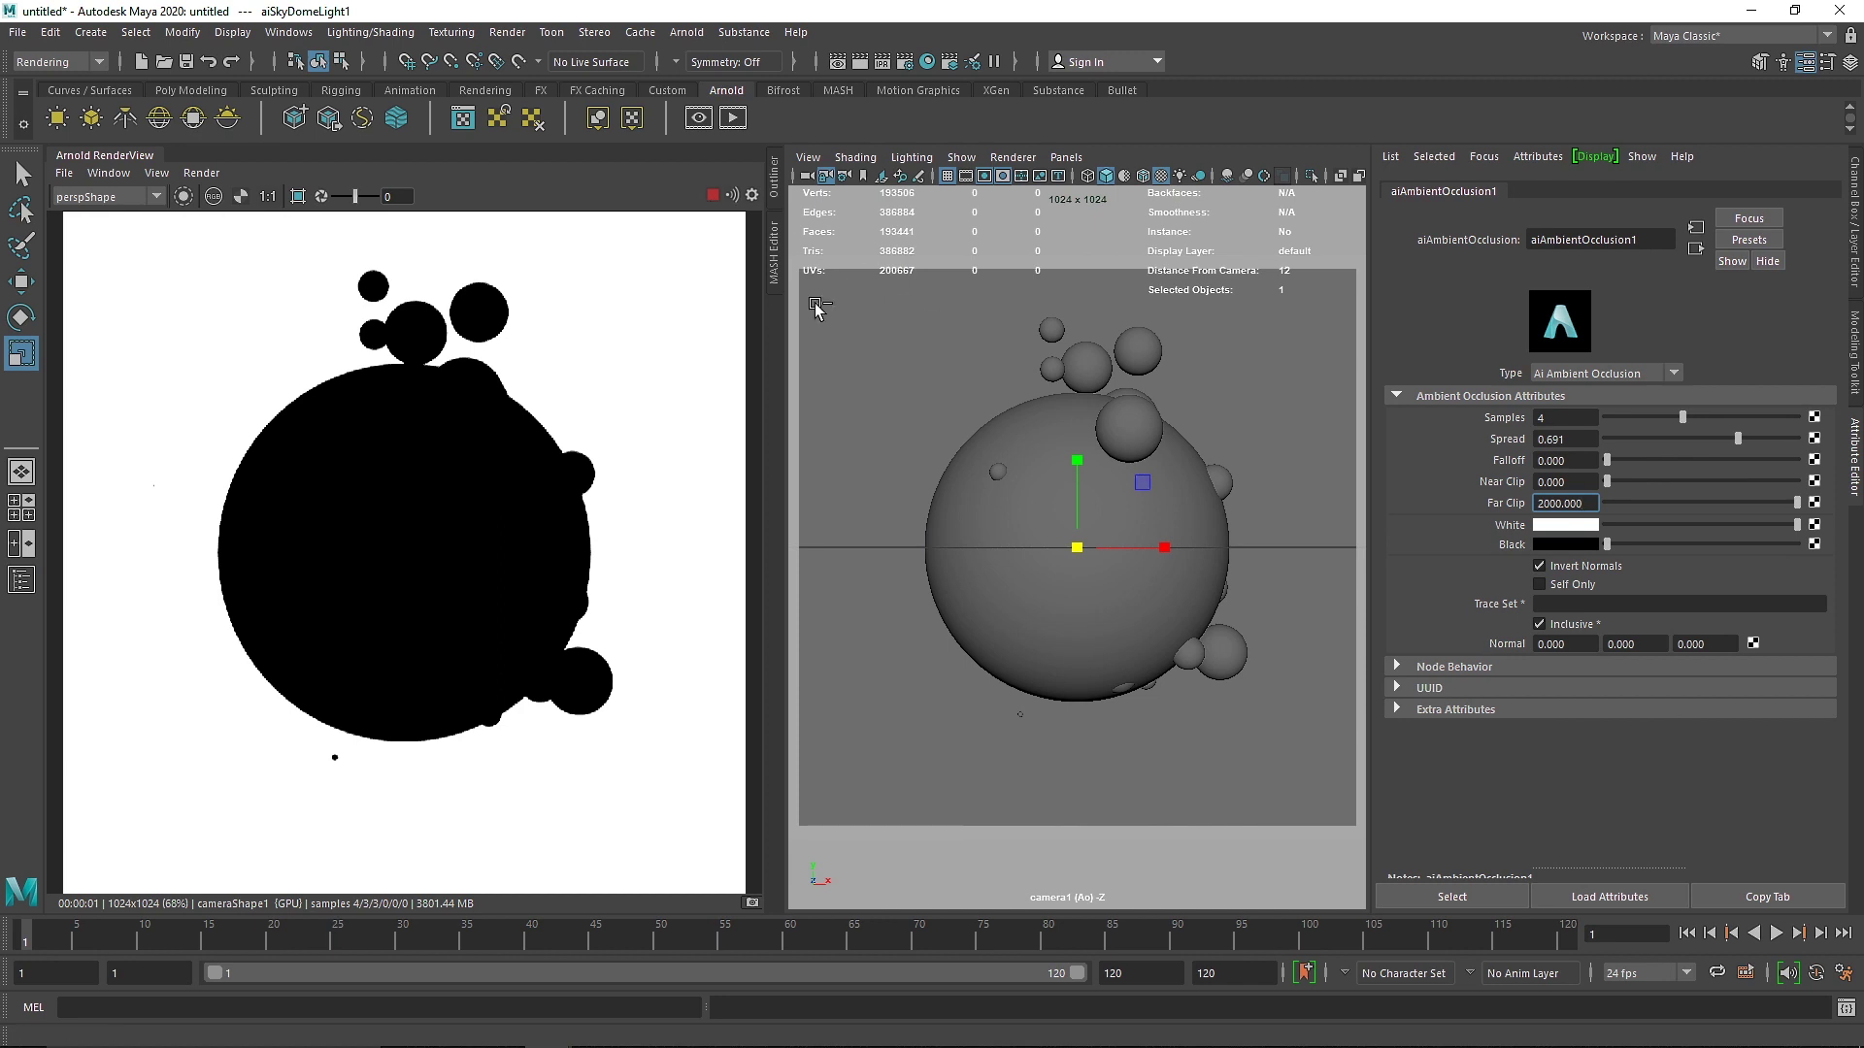
- Play the animation briefly to preview the ambient occlusion pass, stop at frame 16 and select the plane
left_click(1777, 933)
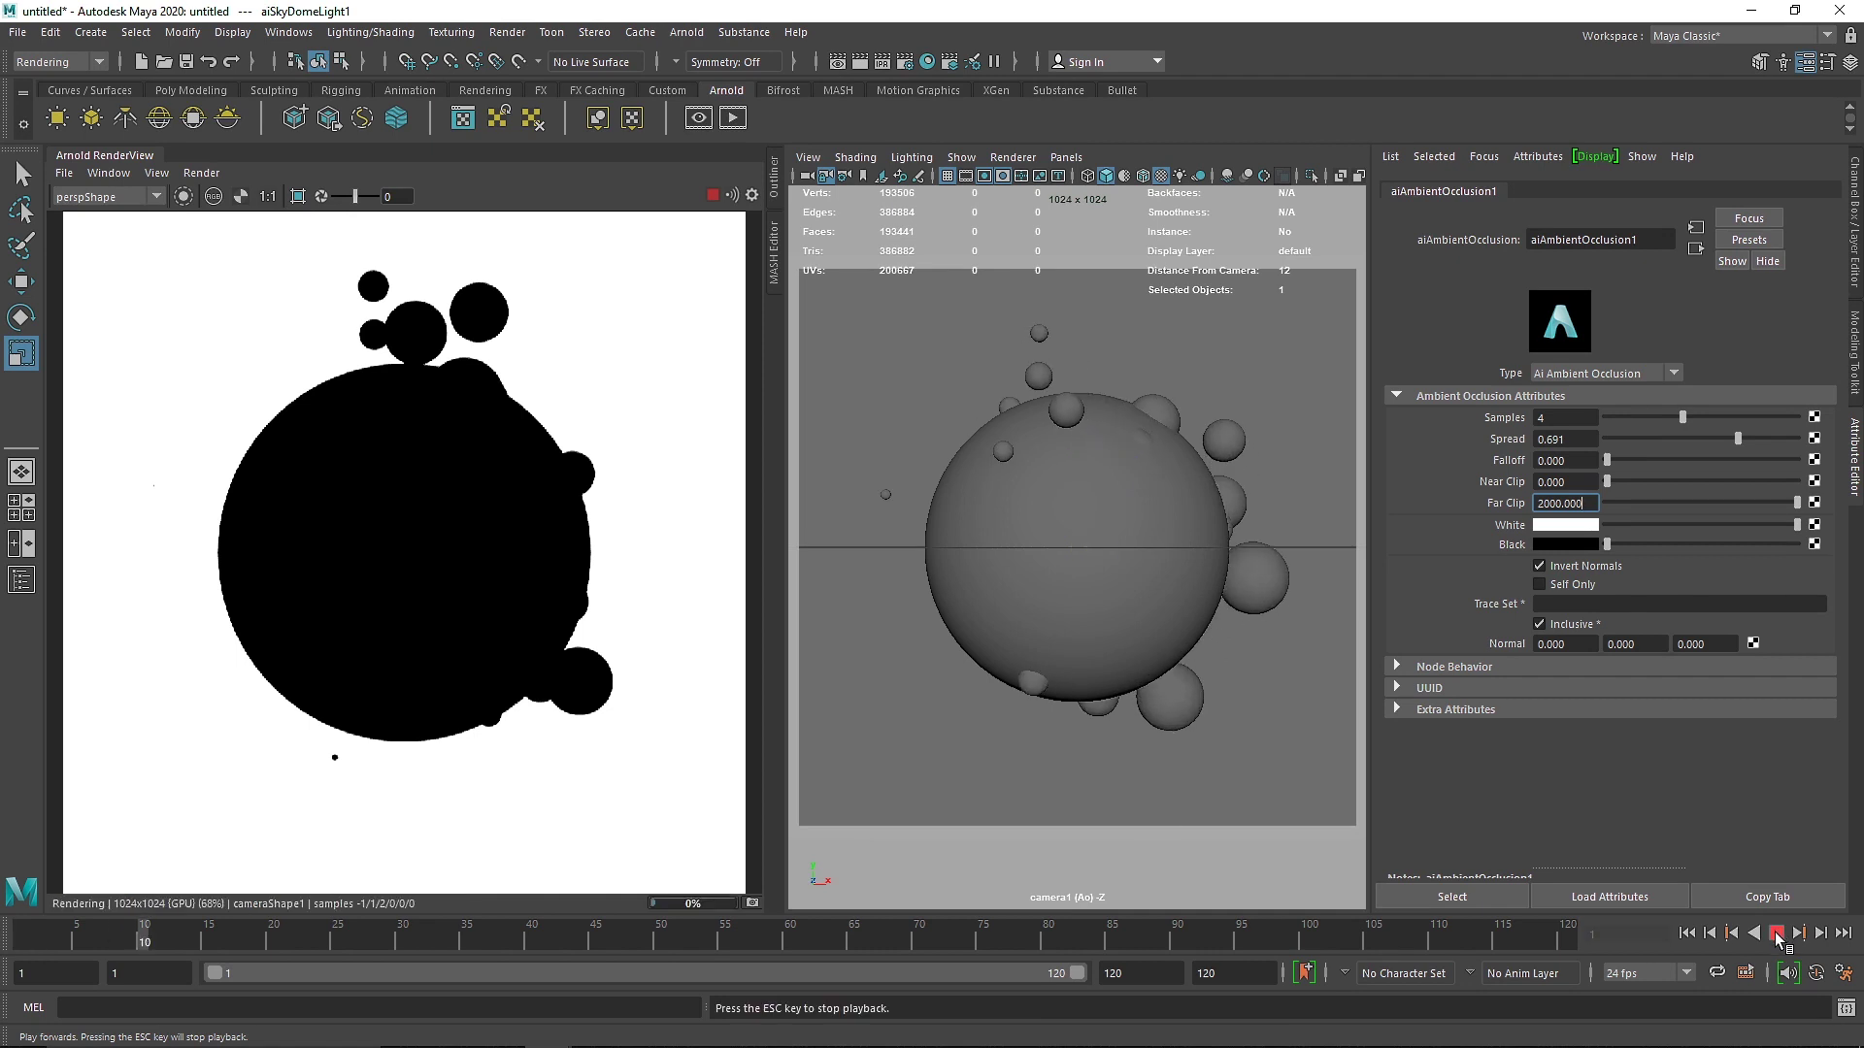
left_click(1777, 932)
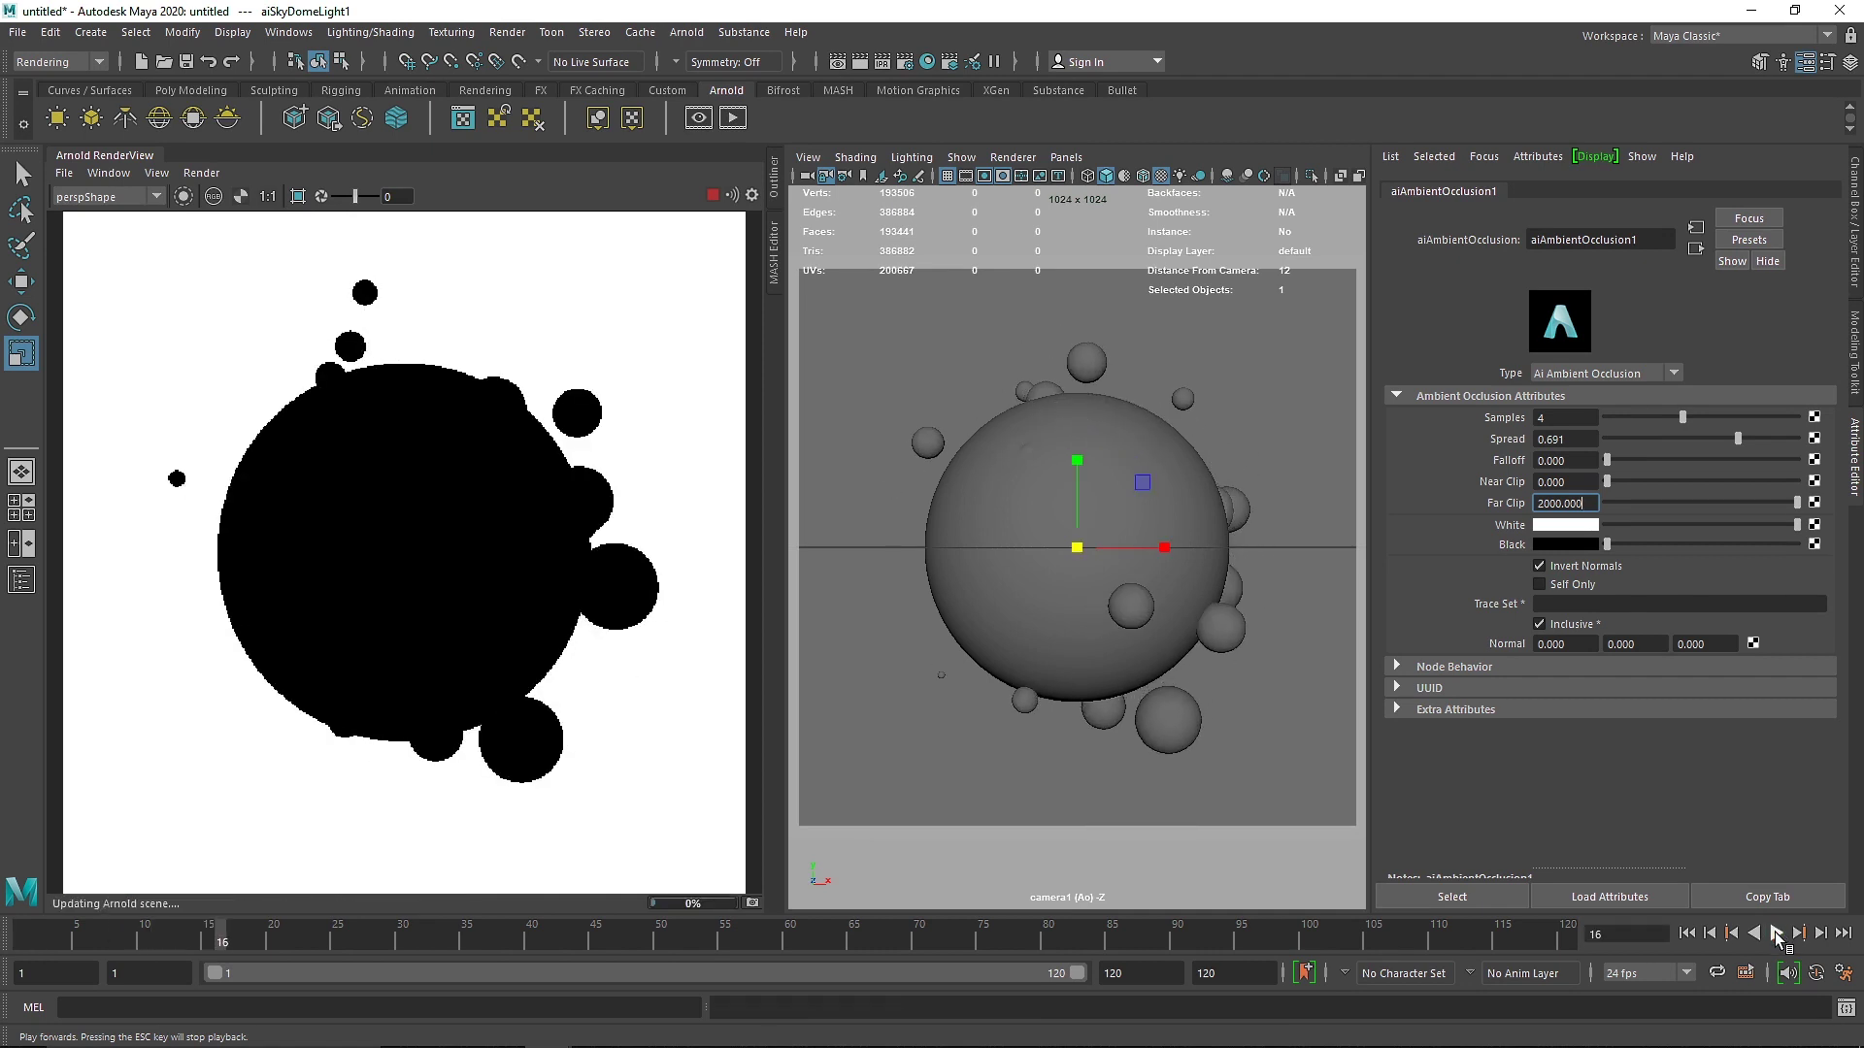
left_click(895, 470)
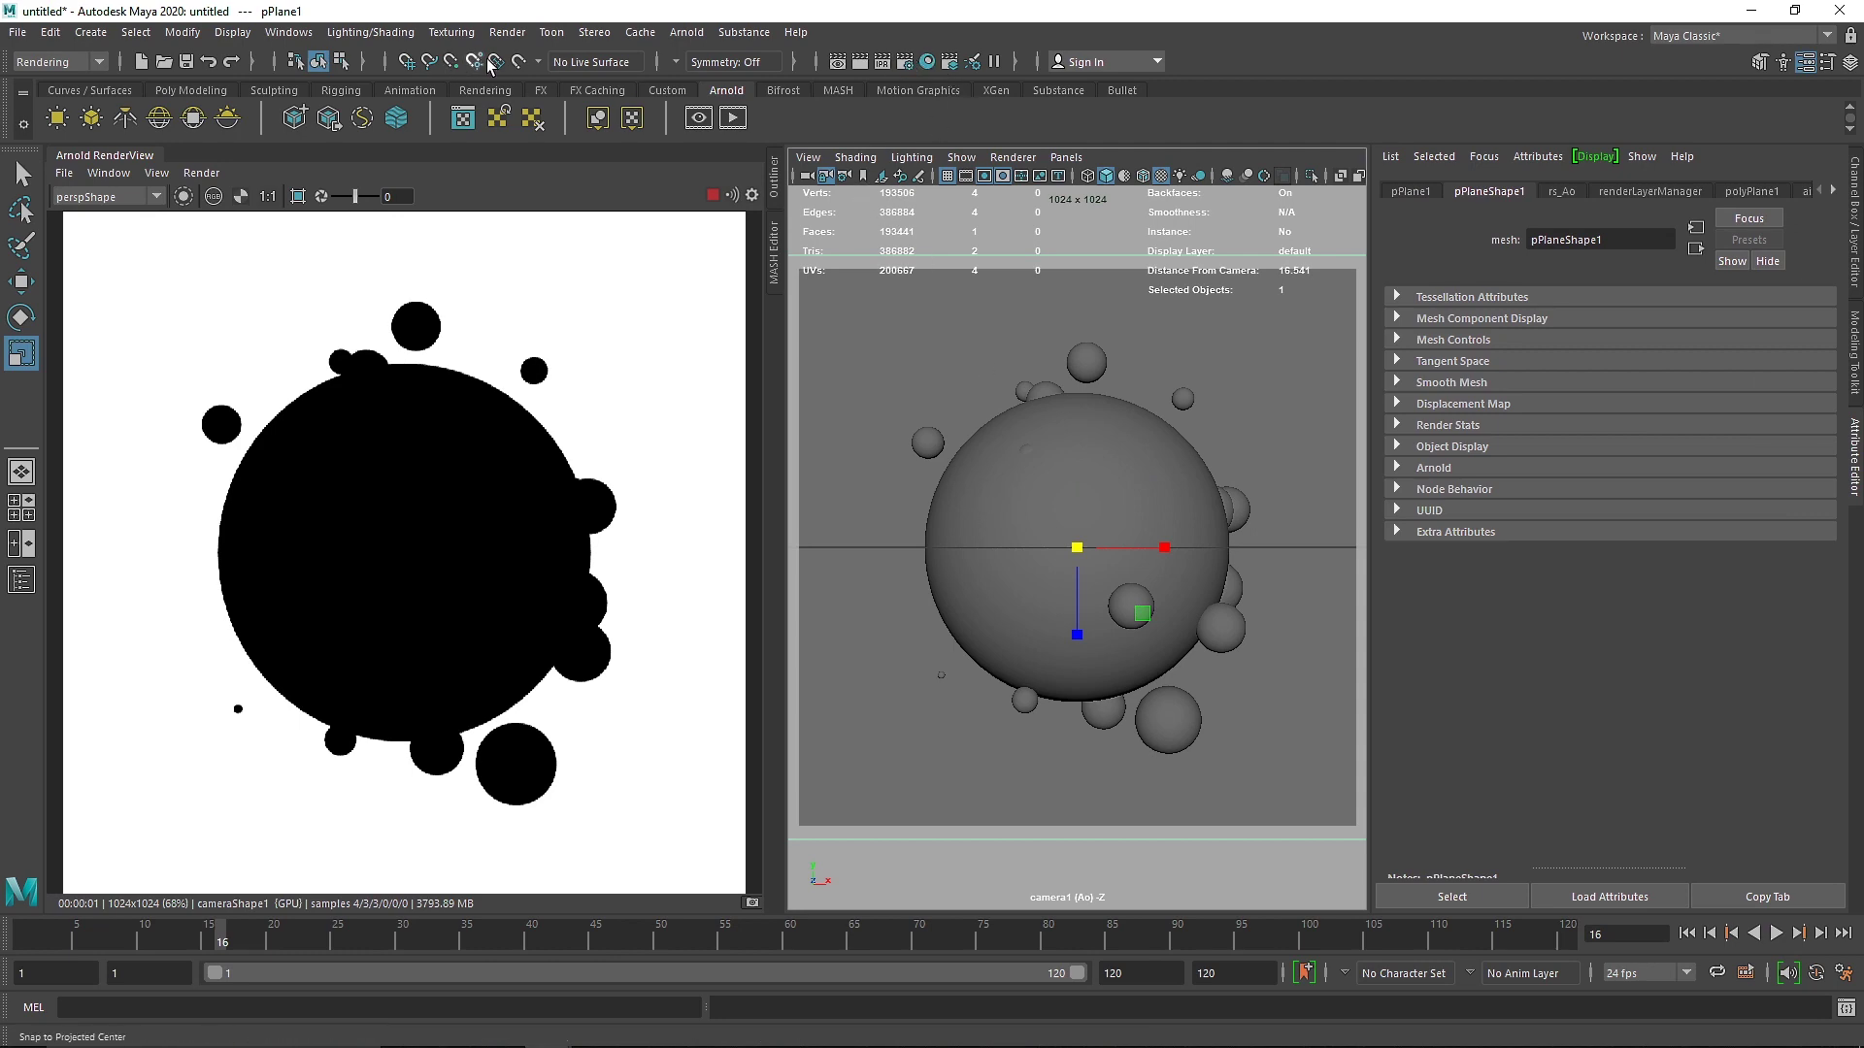
- Set the sequence render's alternate output location to the Batch Render/Seq 2 folder
left_click(506, 32)
left_click(697, 290)
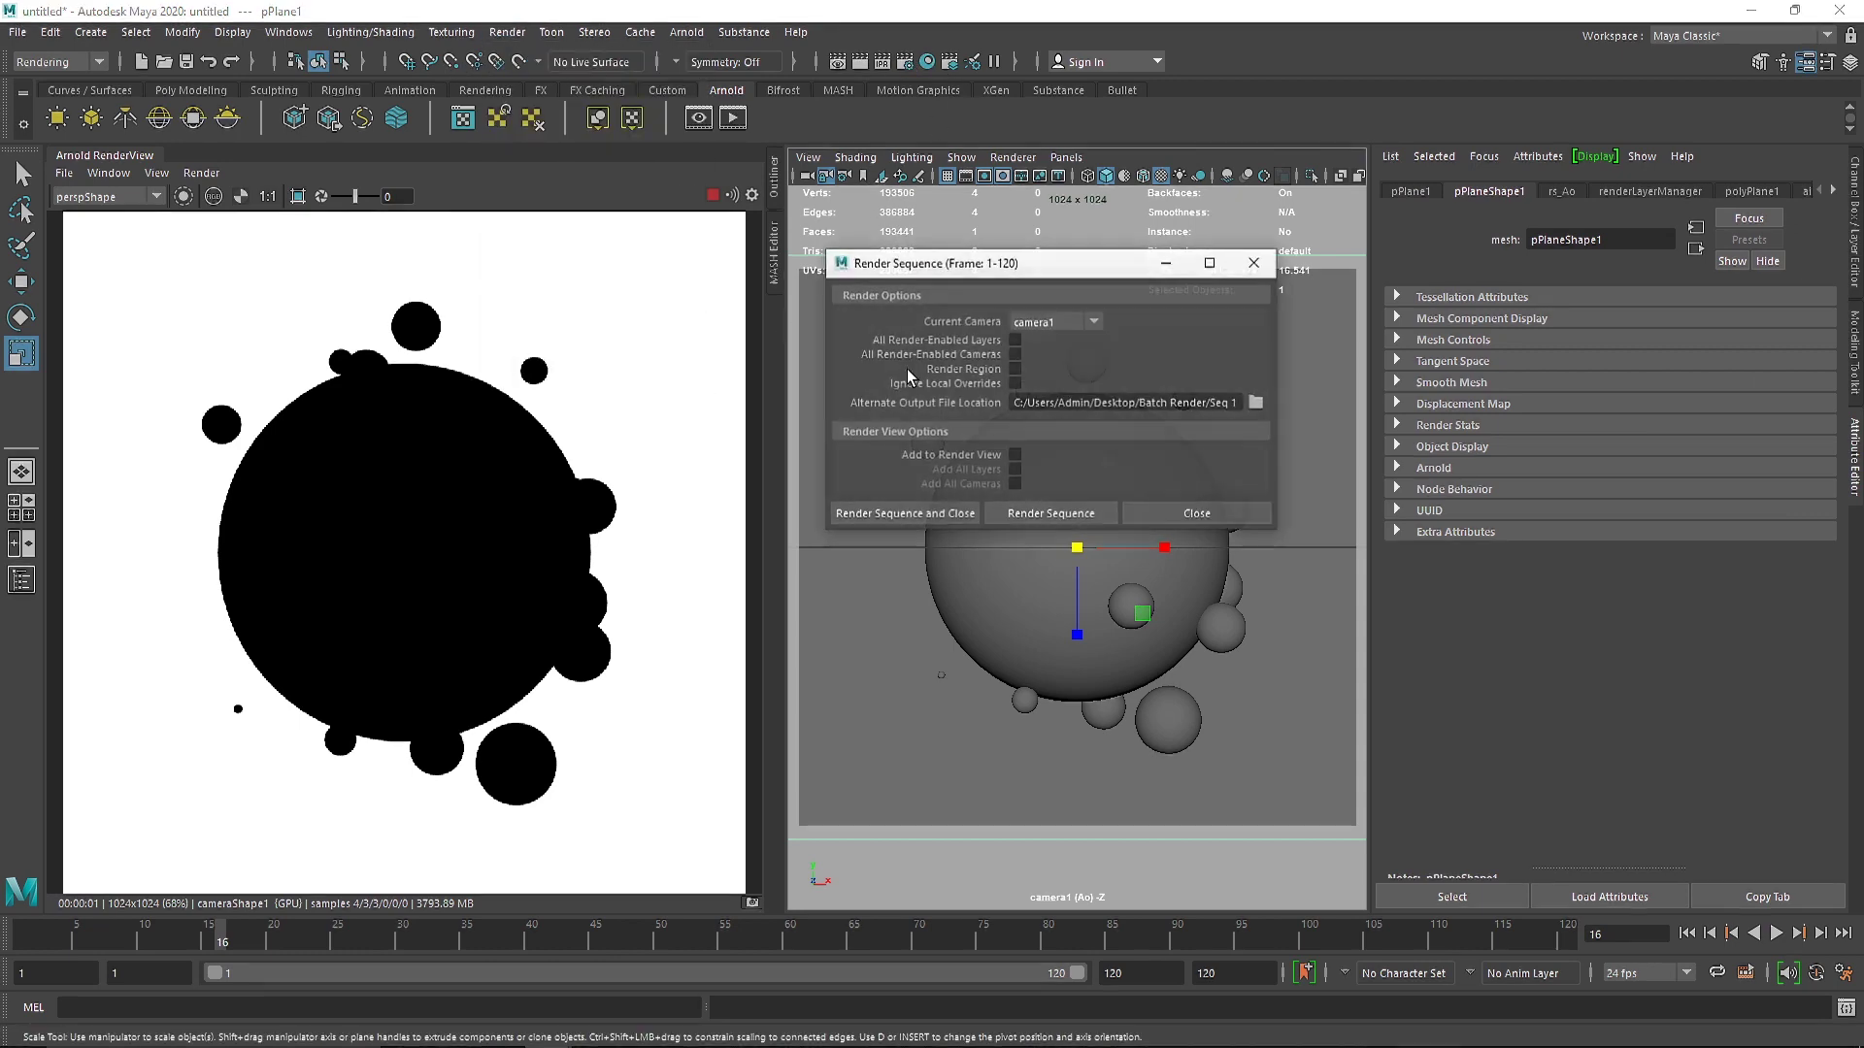
left_click(1257, 402)
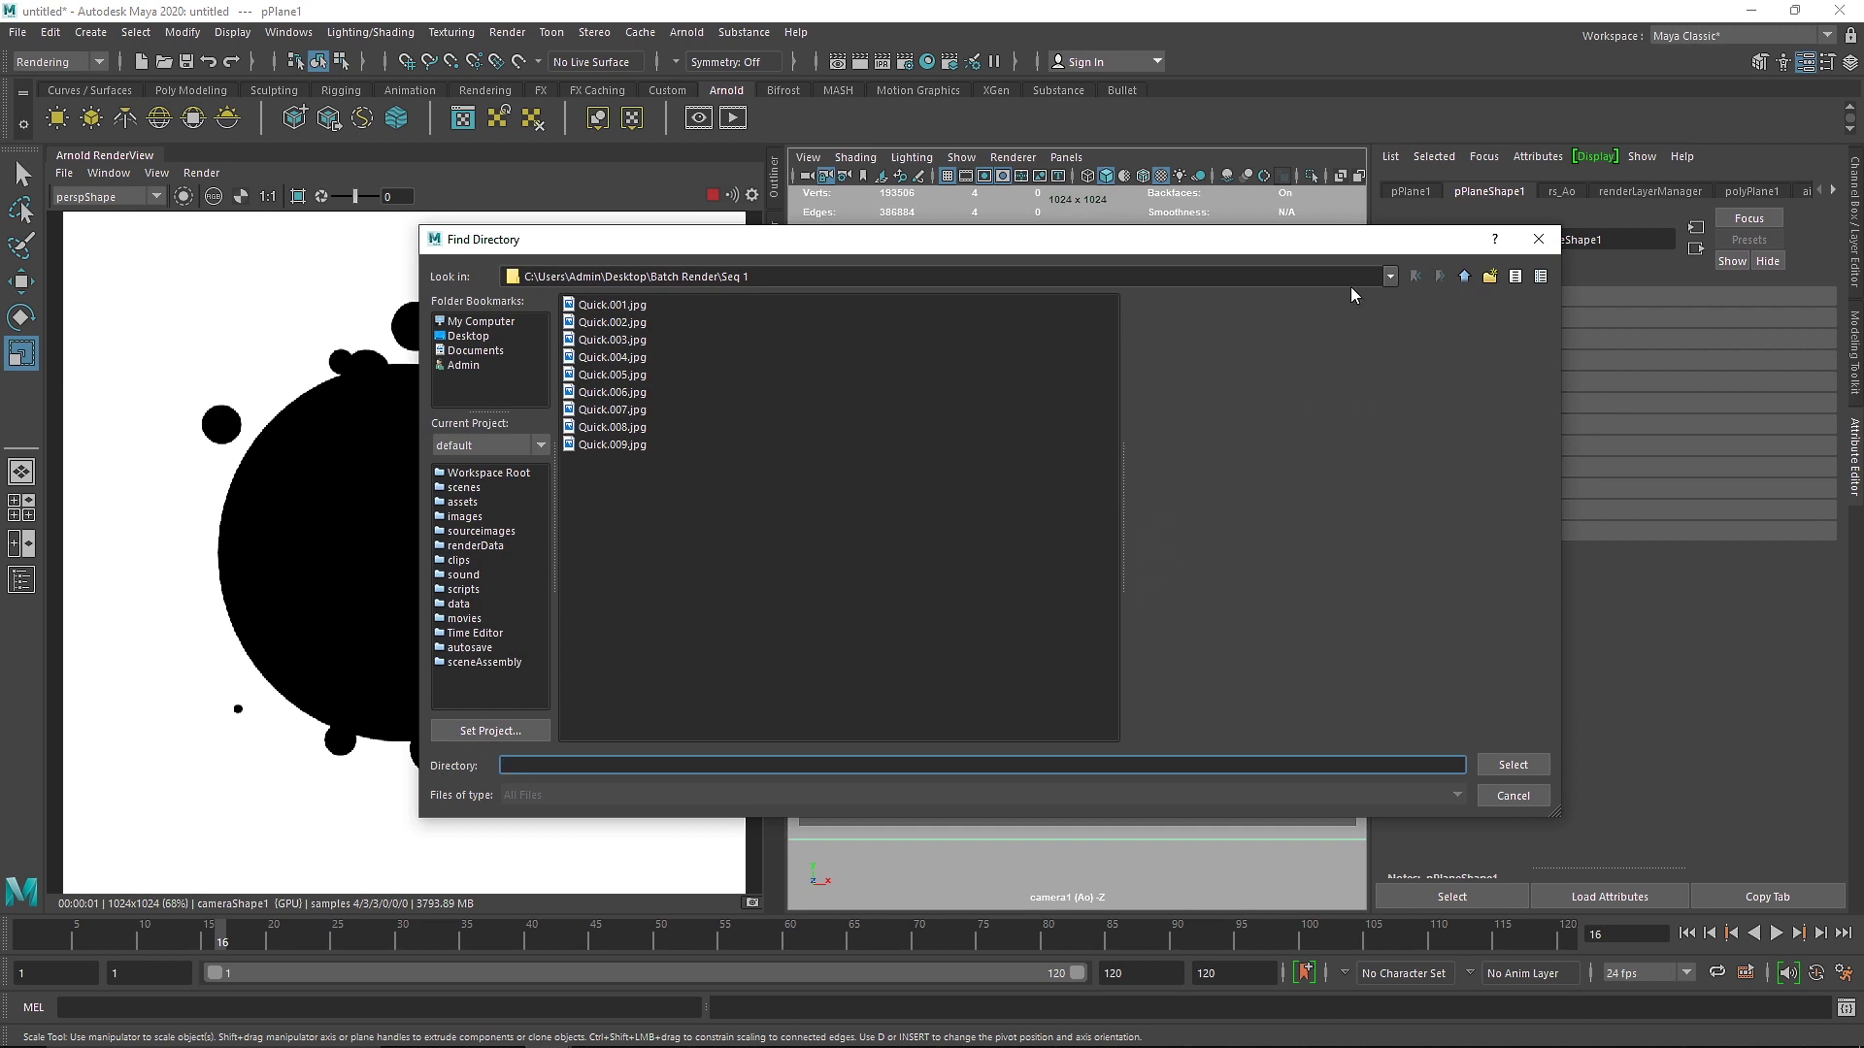
left_click(1464, 275)
double_click(591, 322)
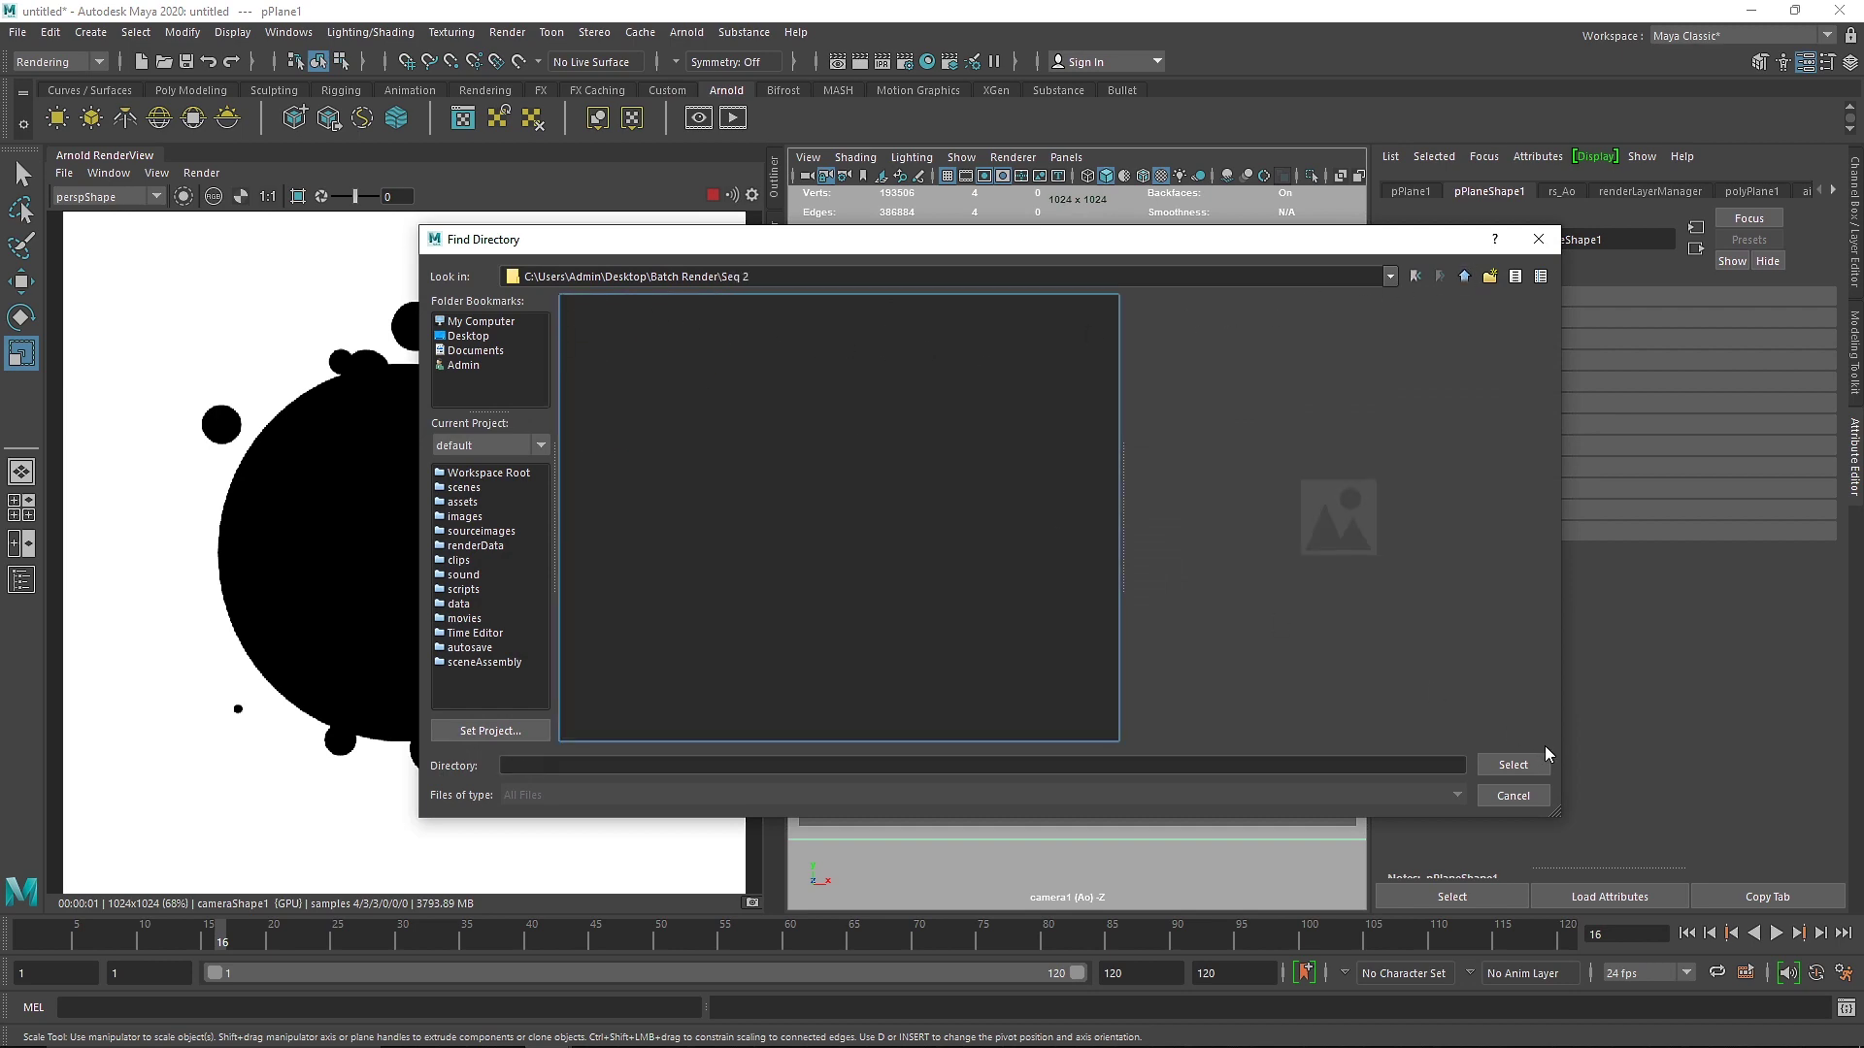
left_click(1513, 765)
left_click(1198, 515)
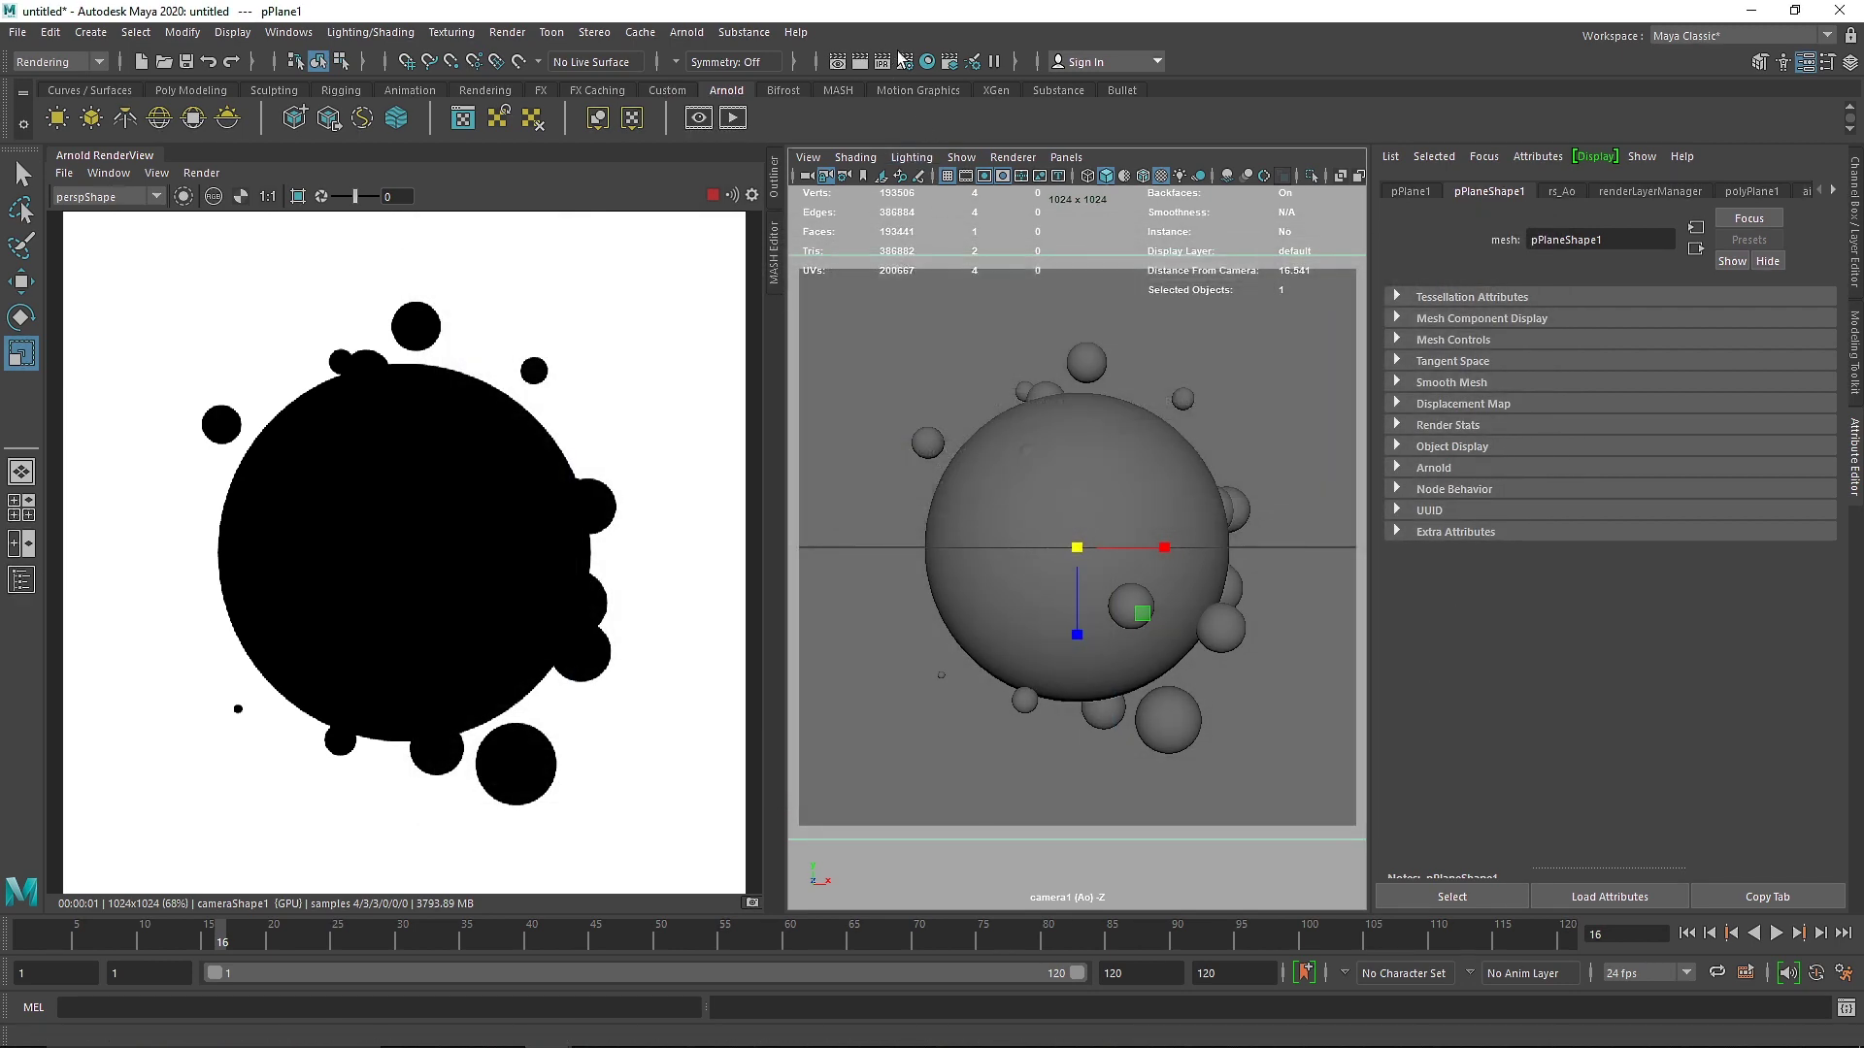
- Set the render output's file name prefix to AO and close Render Settings
left_click(903, 61)
double_click(1132, 389)
type("AO")
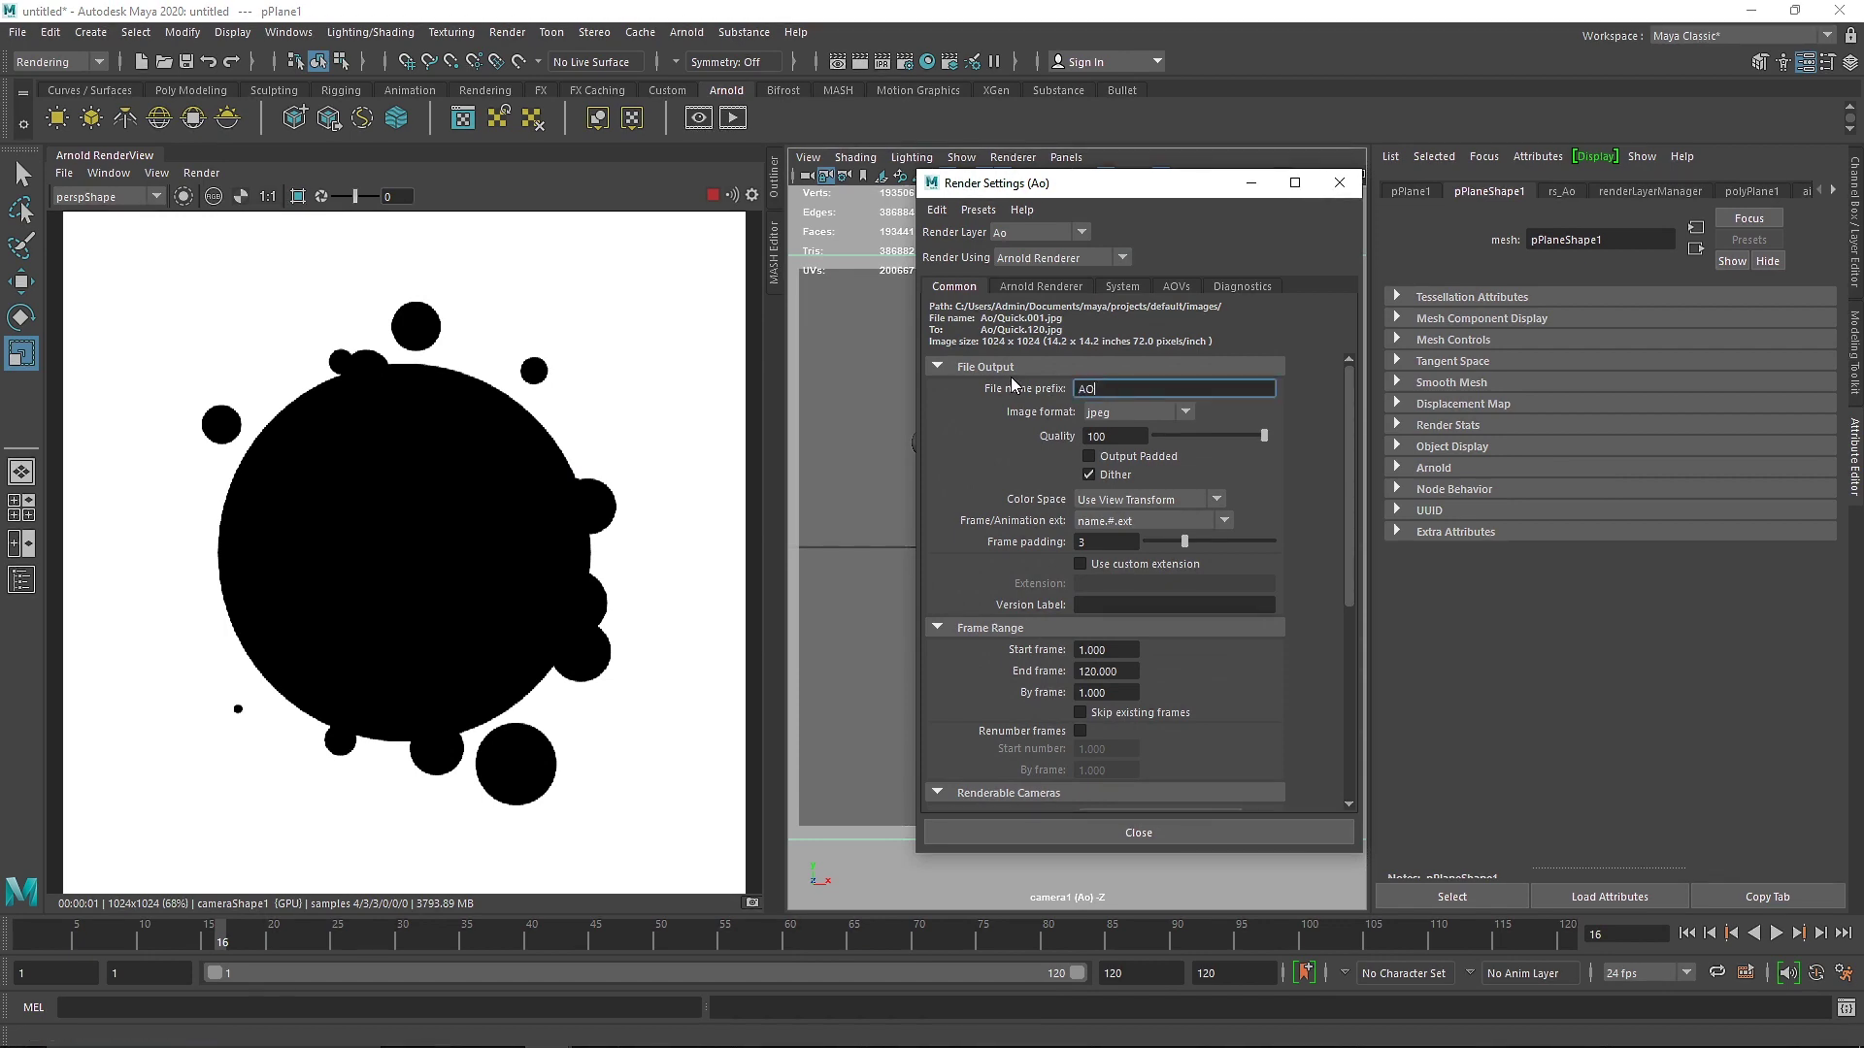
key("Return")
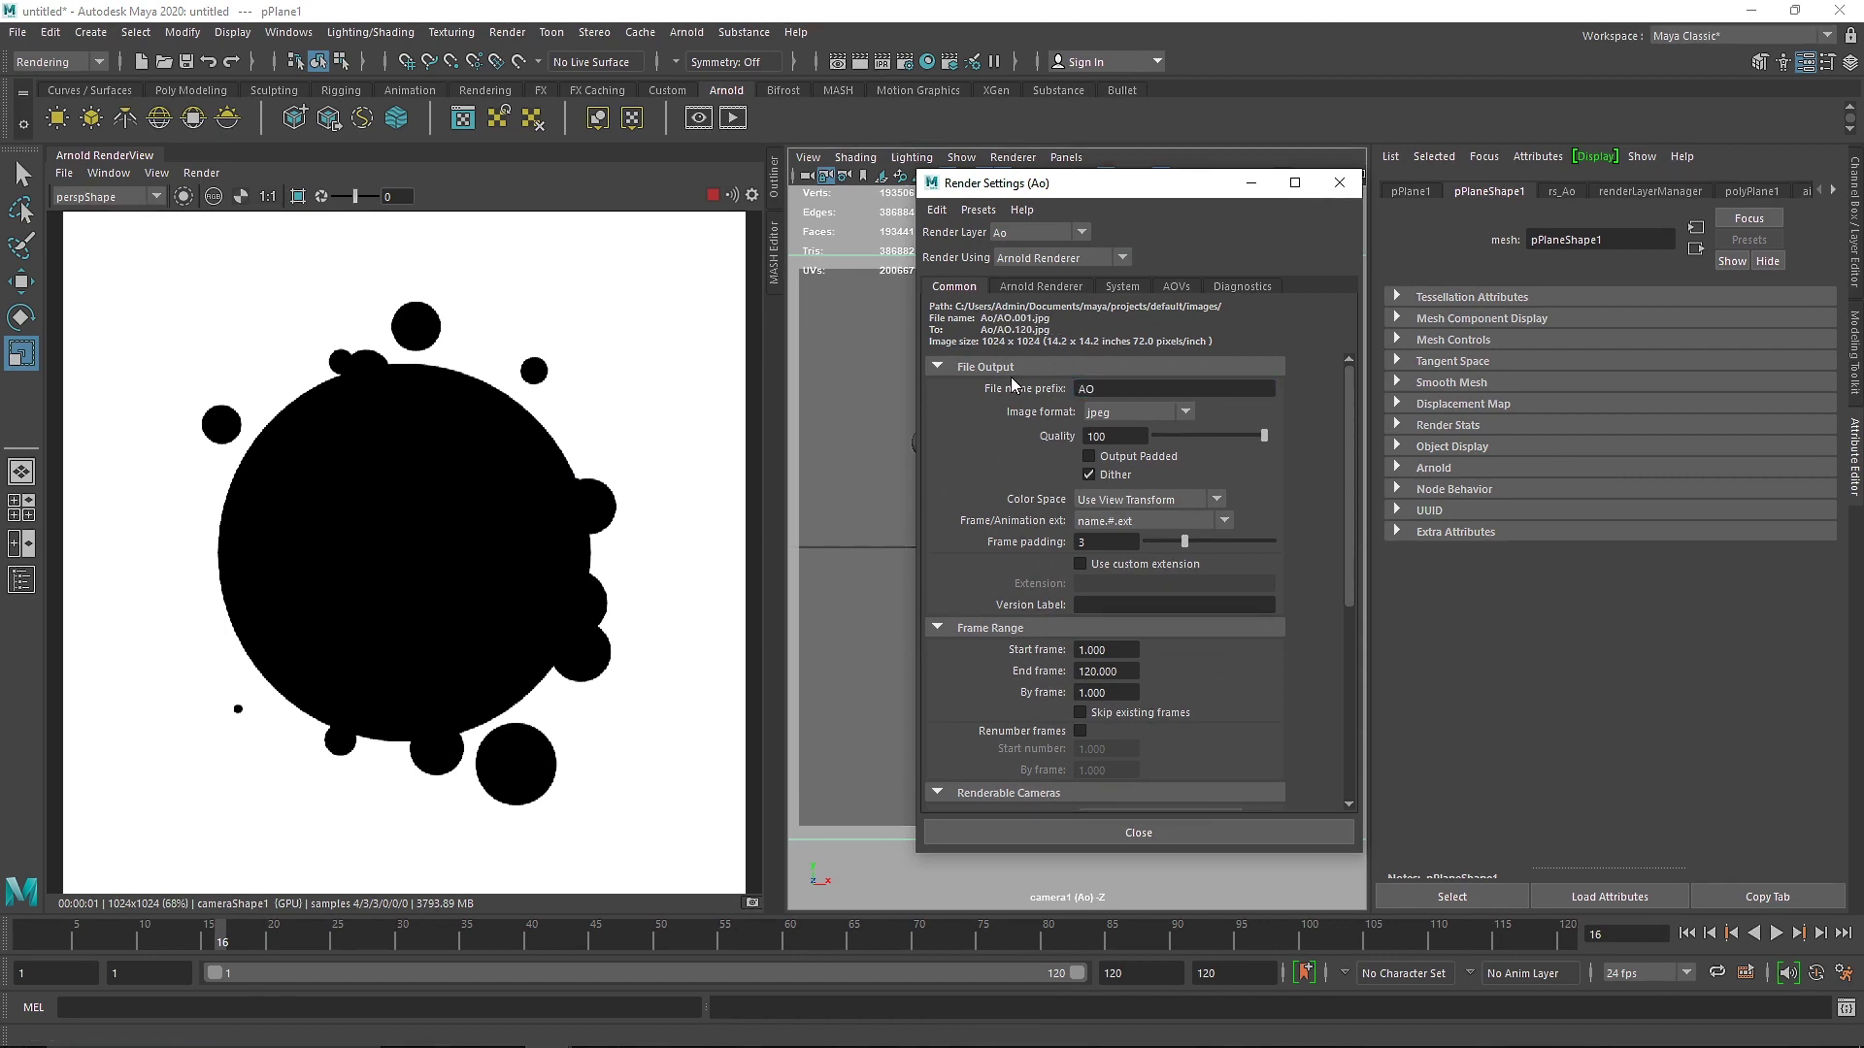
left_click(1340, 183)
- Test-render the current frame in the Render View and start the sequence render of the Ao layer
left_click(874, 65)
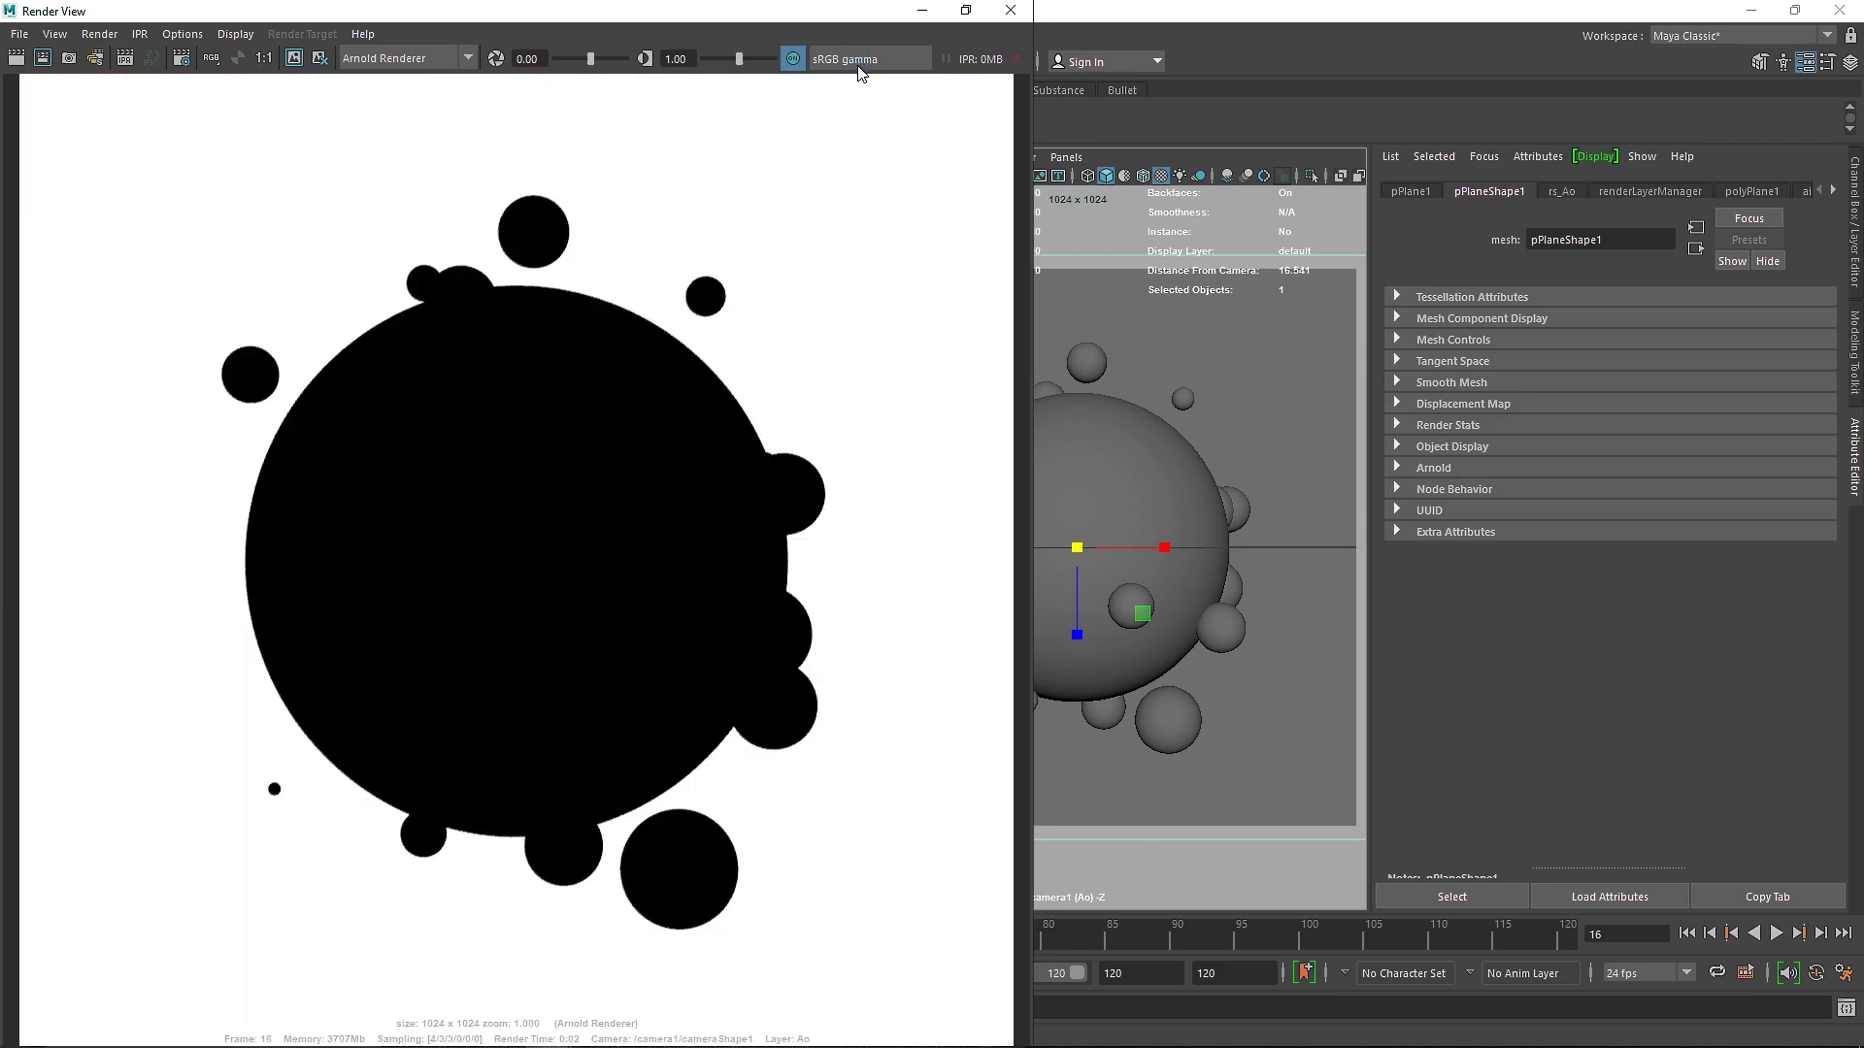
left_click(1031, 16)
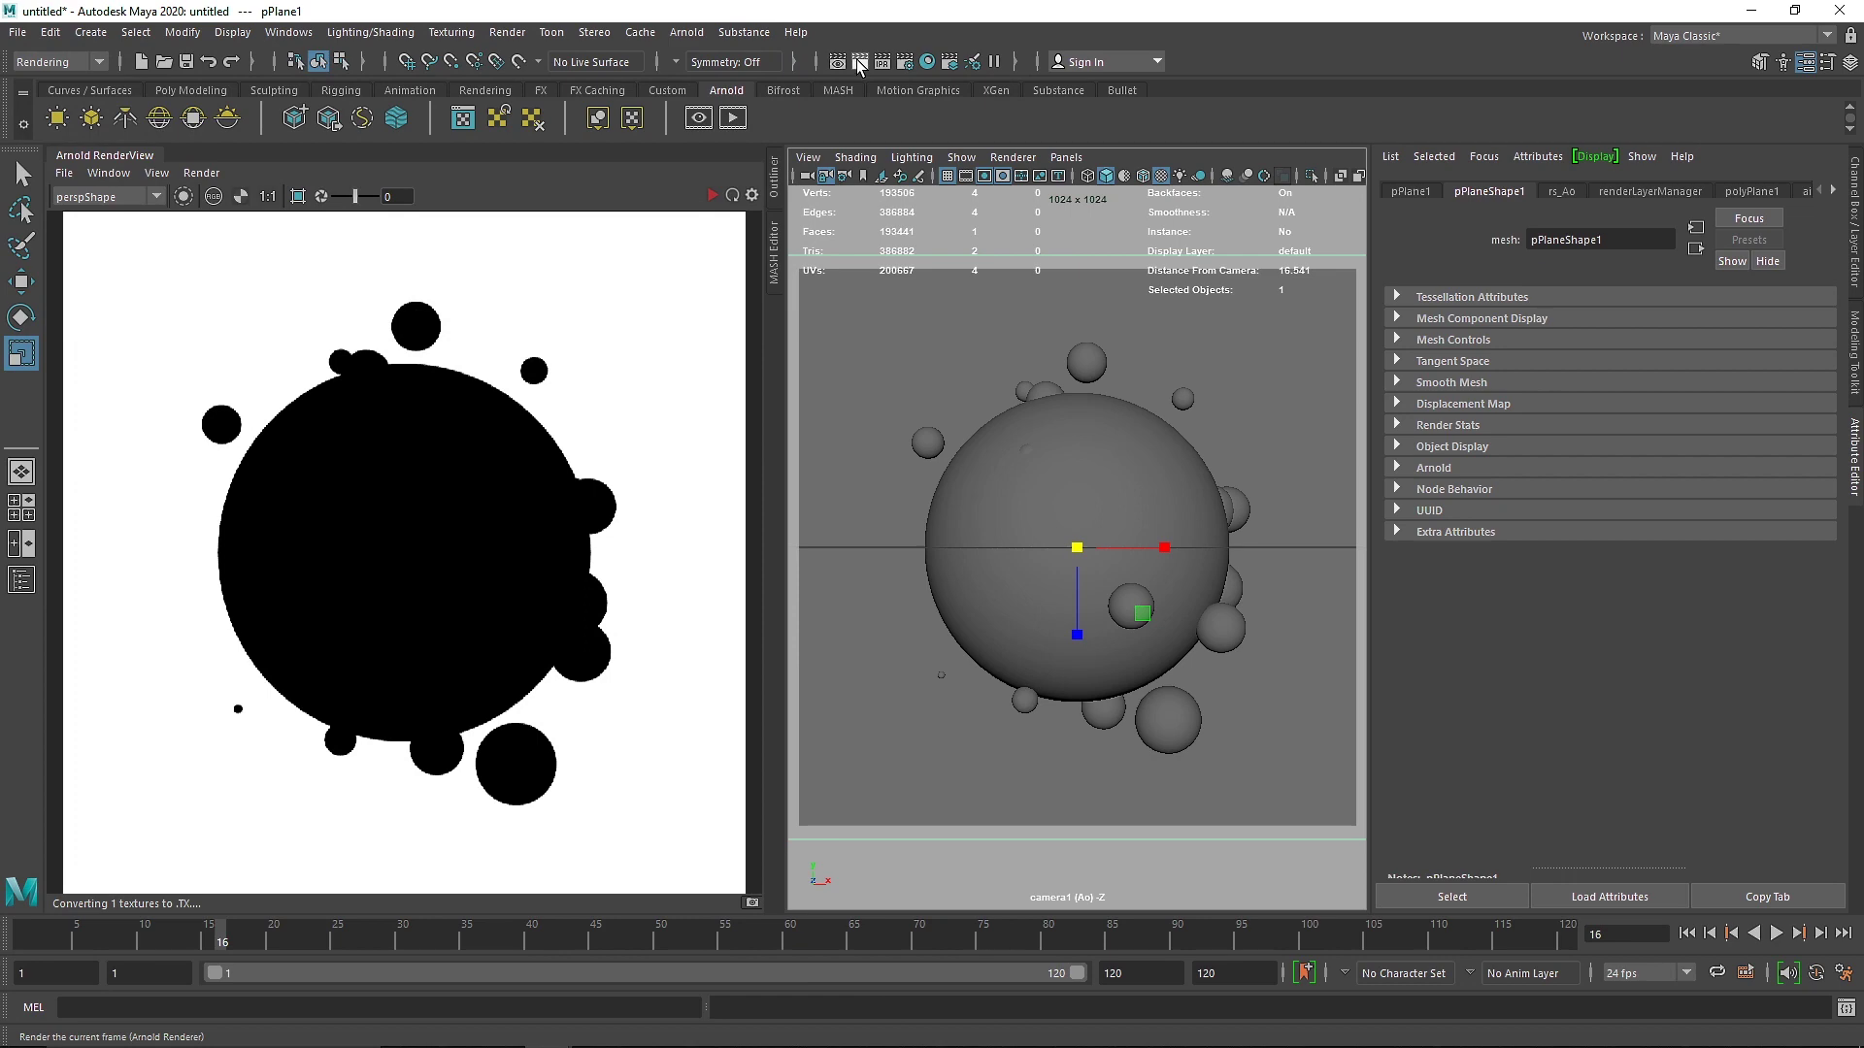
left_click(854, 59)
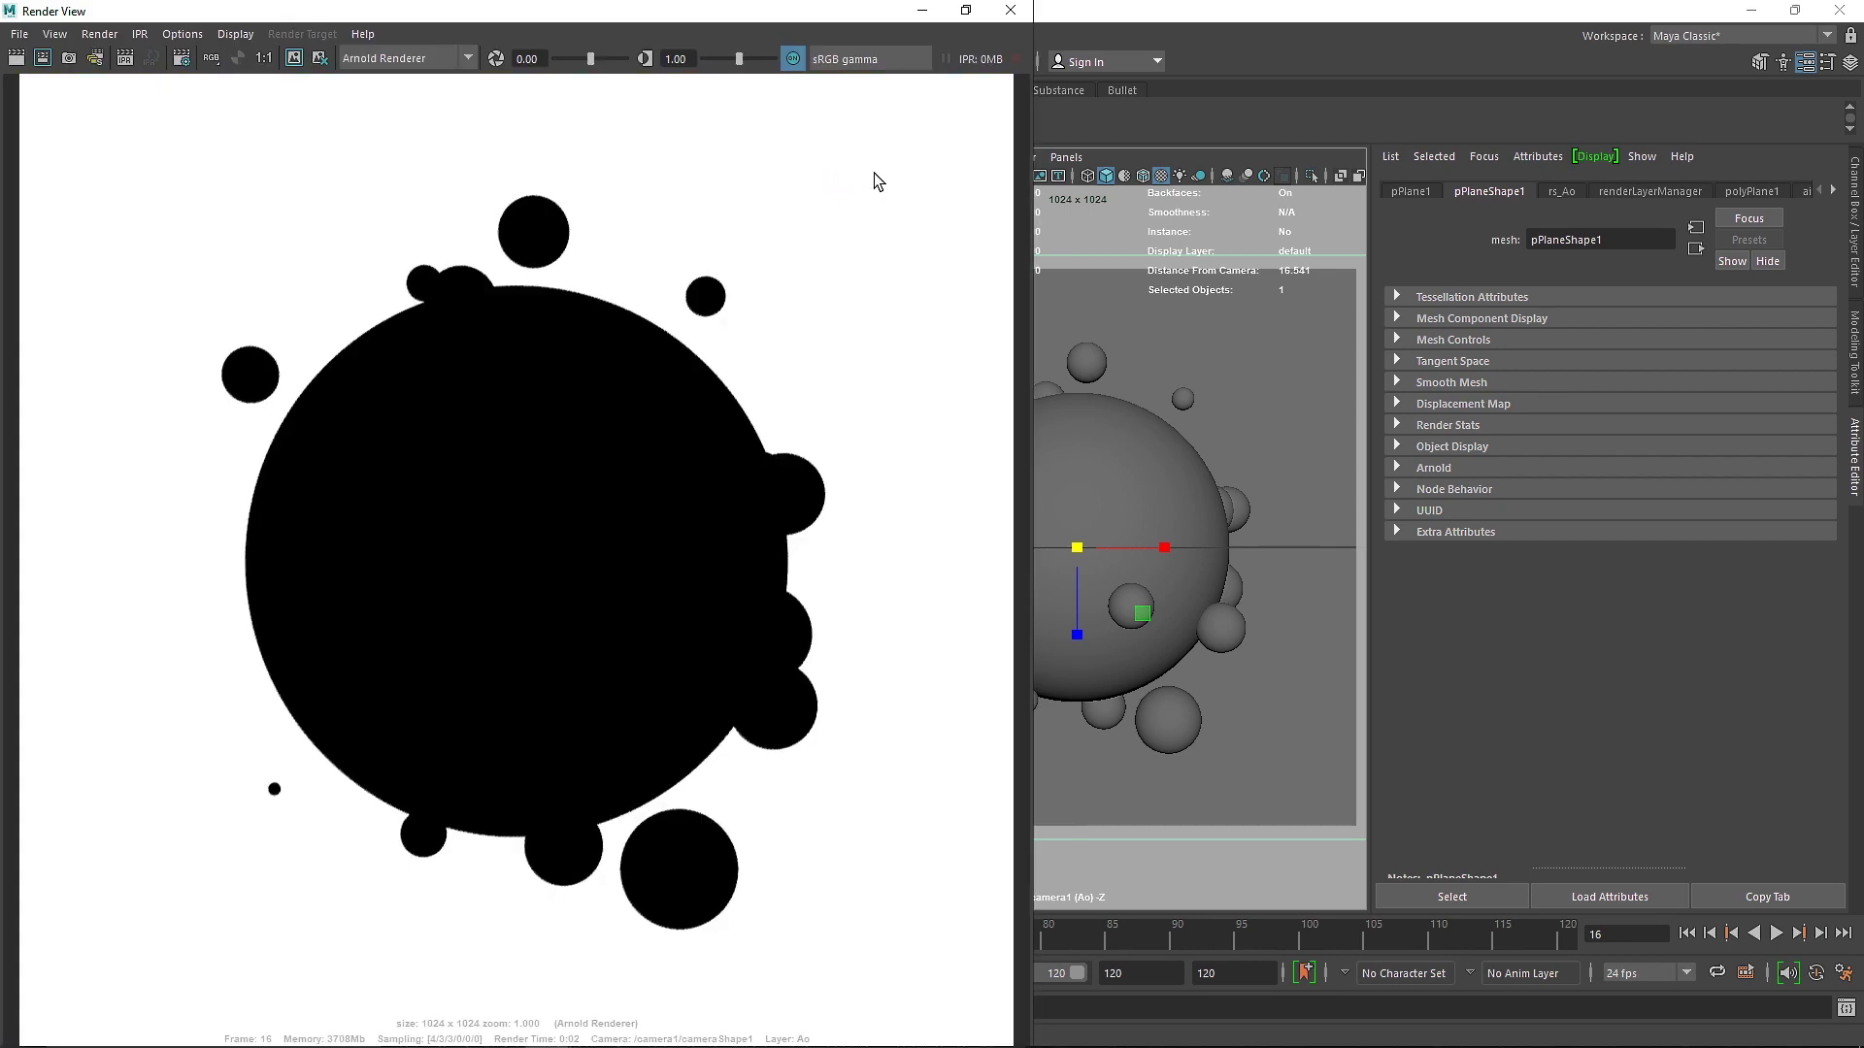
left_click(1011, 10)
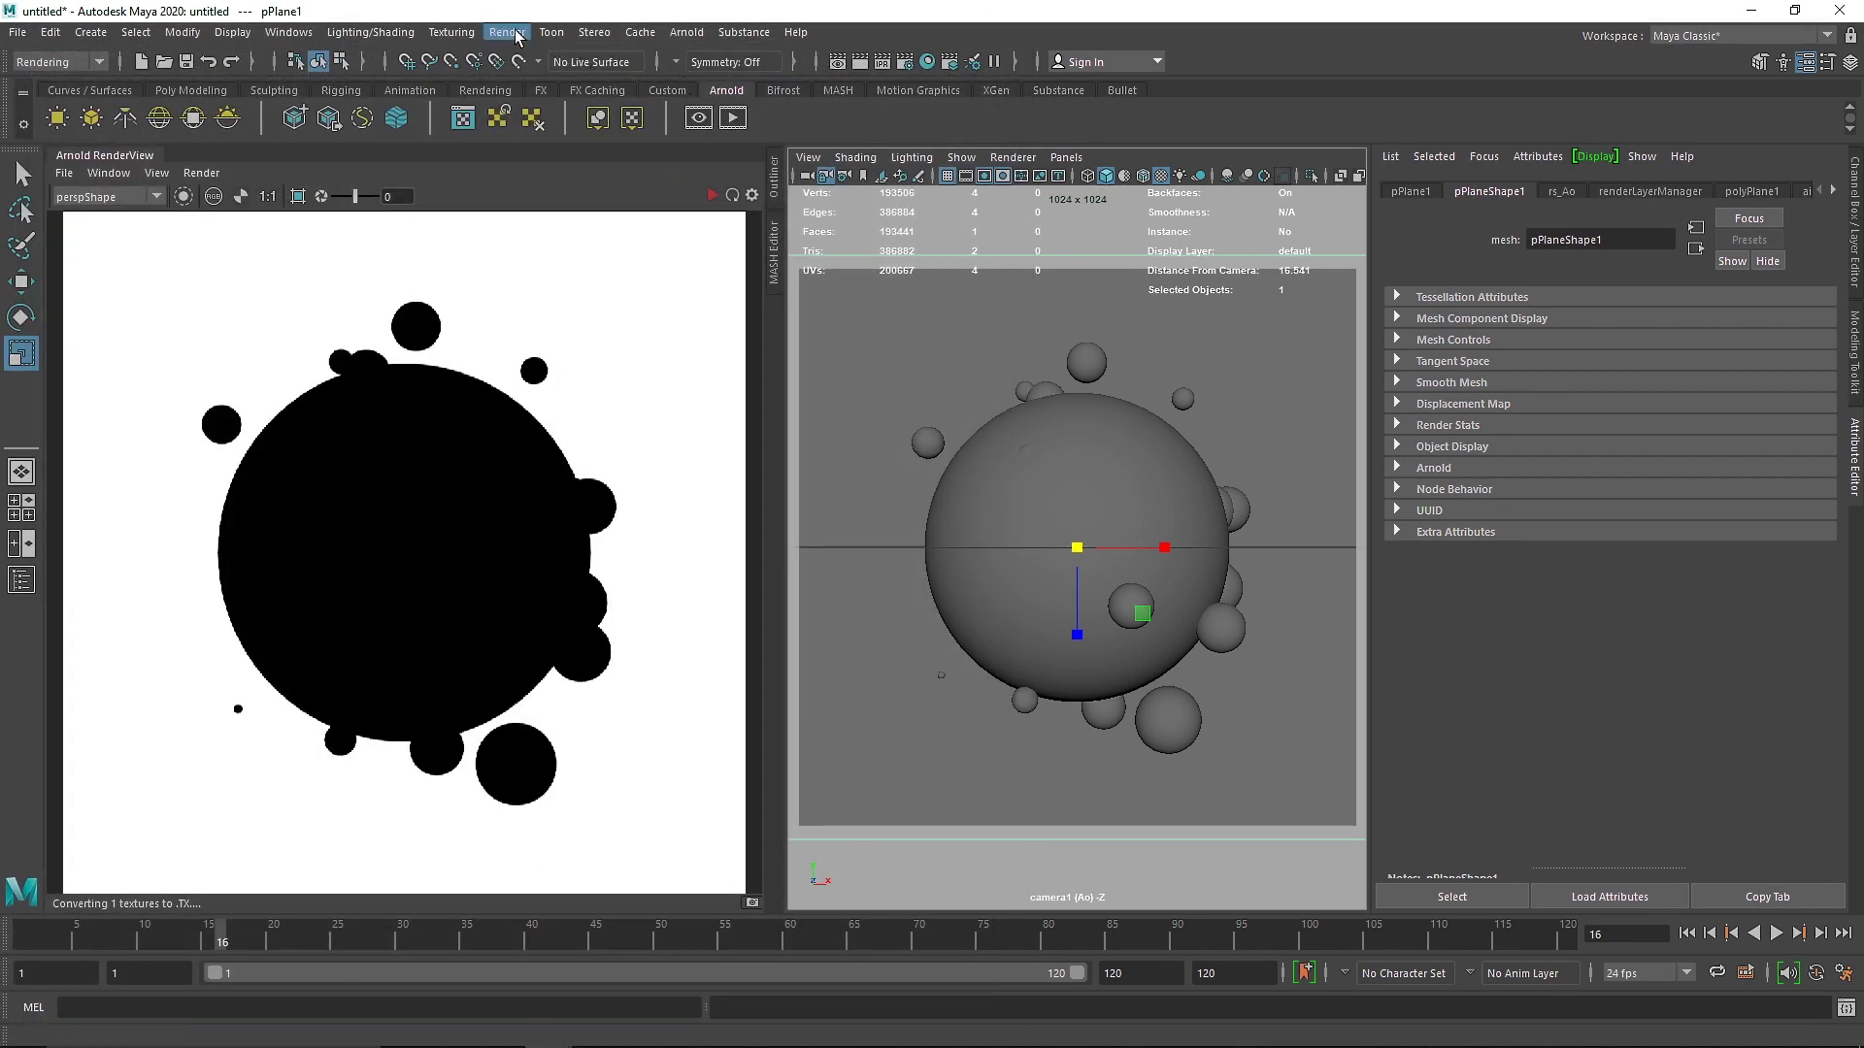
left_click(508, 32)
left_click(607, 291)
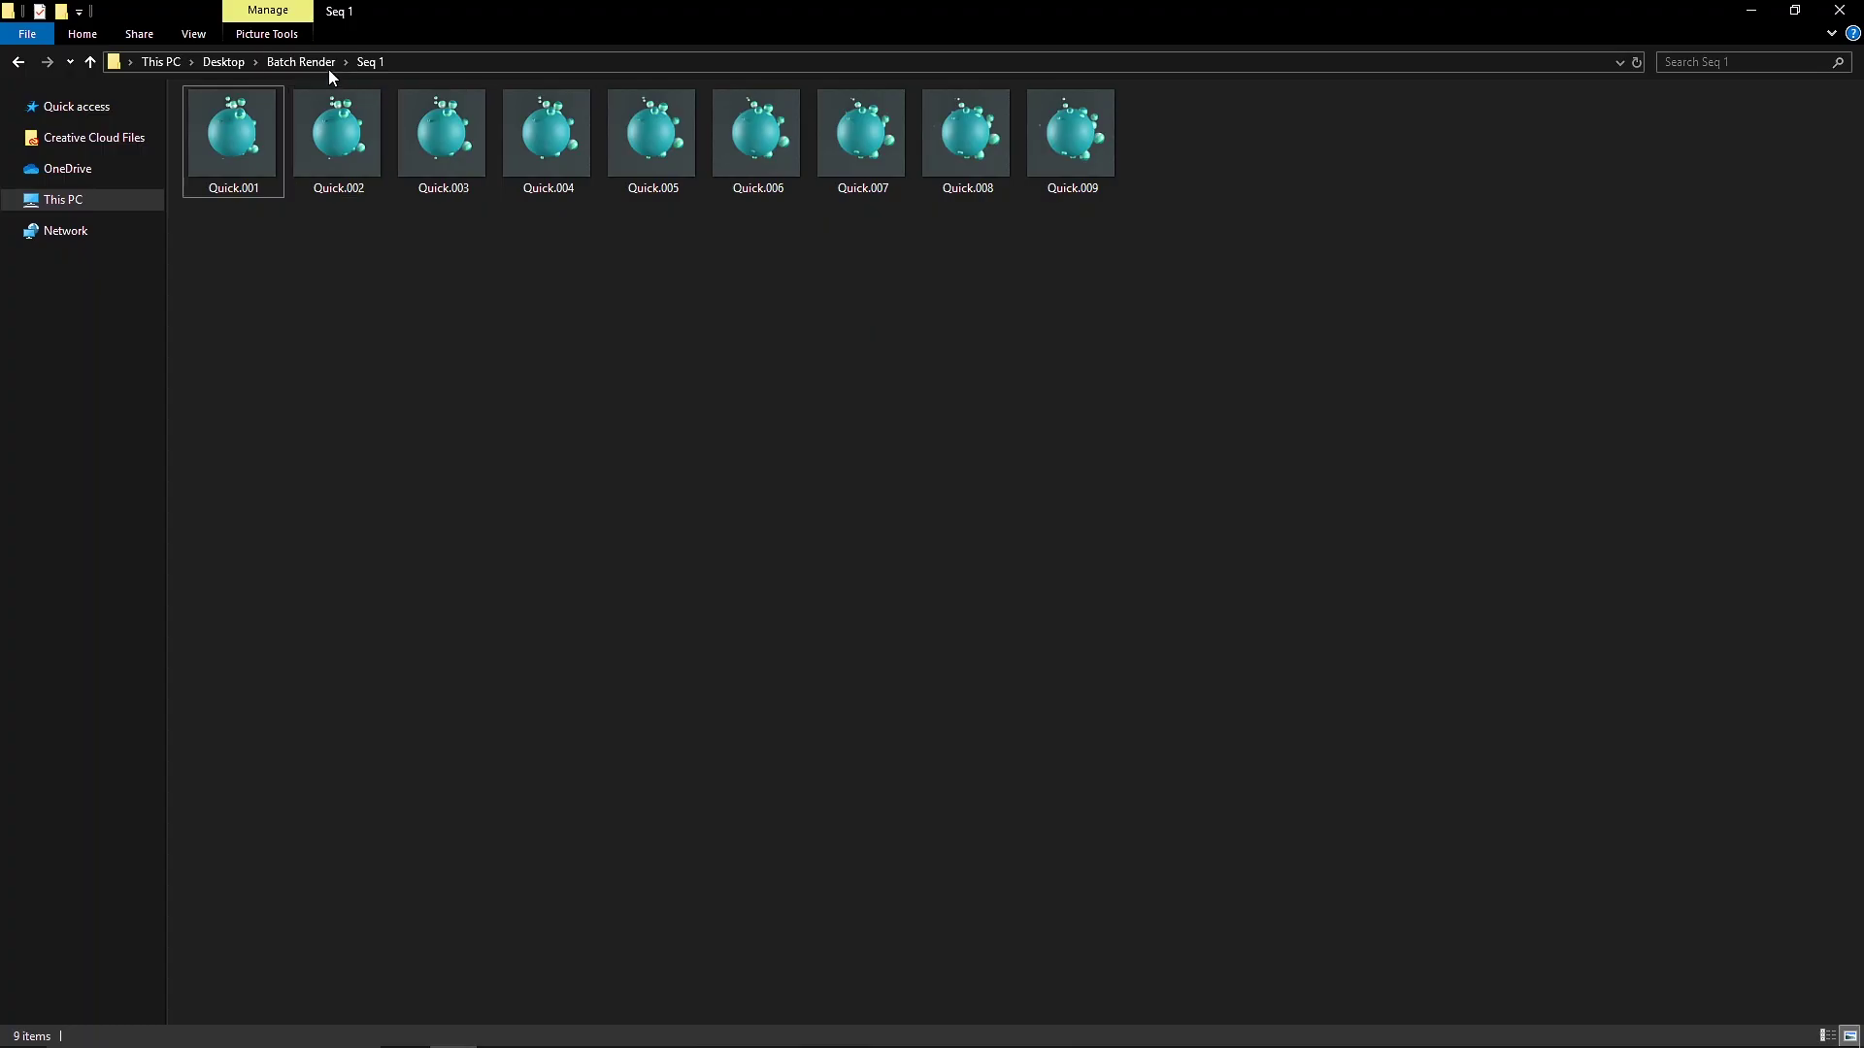
- Switch to File Explorer, examine the rendered AO.001 image in the Seq 2/Ao folder and return to Maya
left_click(329, 66)
double_click(592, 224)
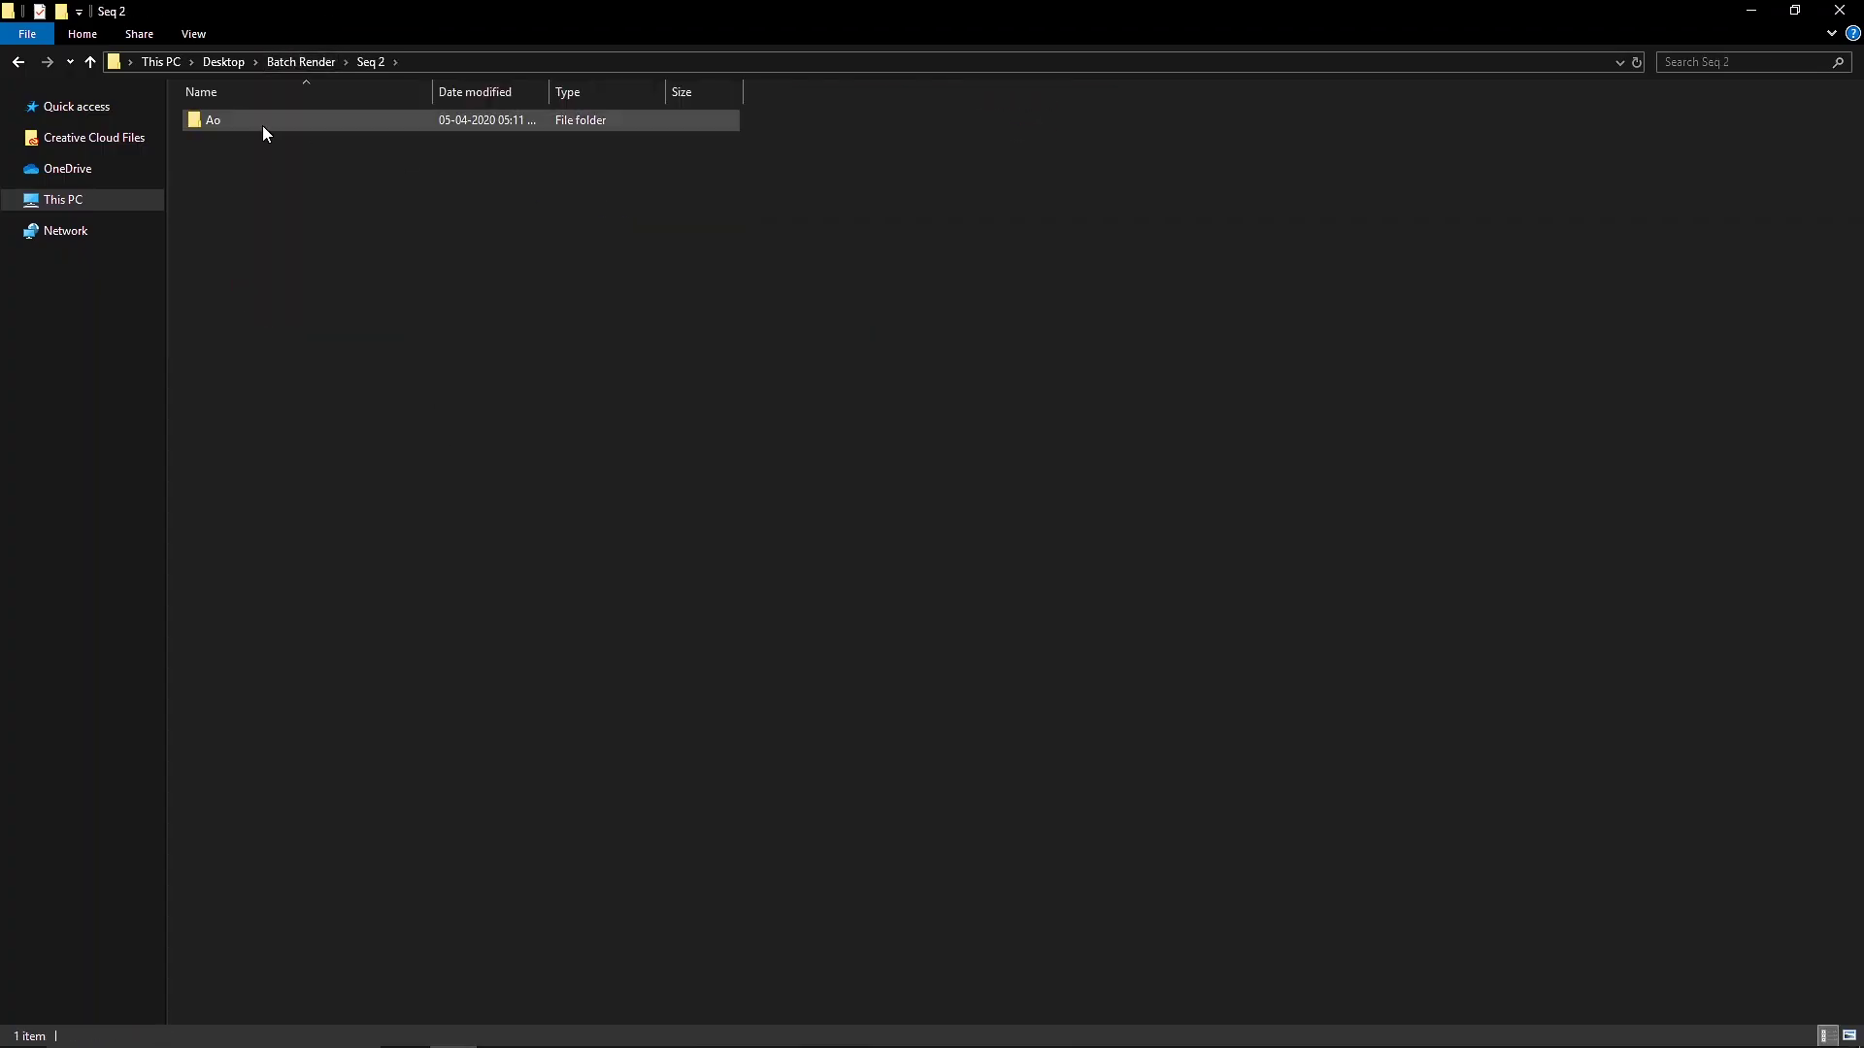
double_click(262, 125)
scroll(300, 202, "up", 3, "ctrl")
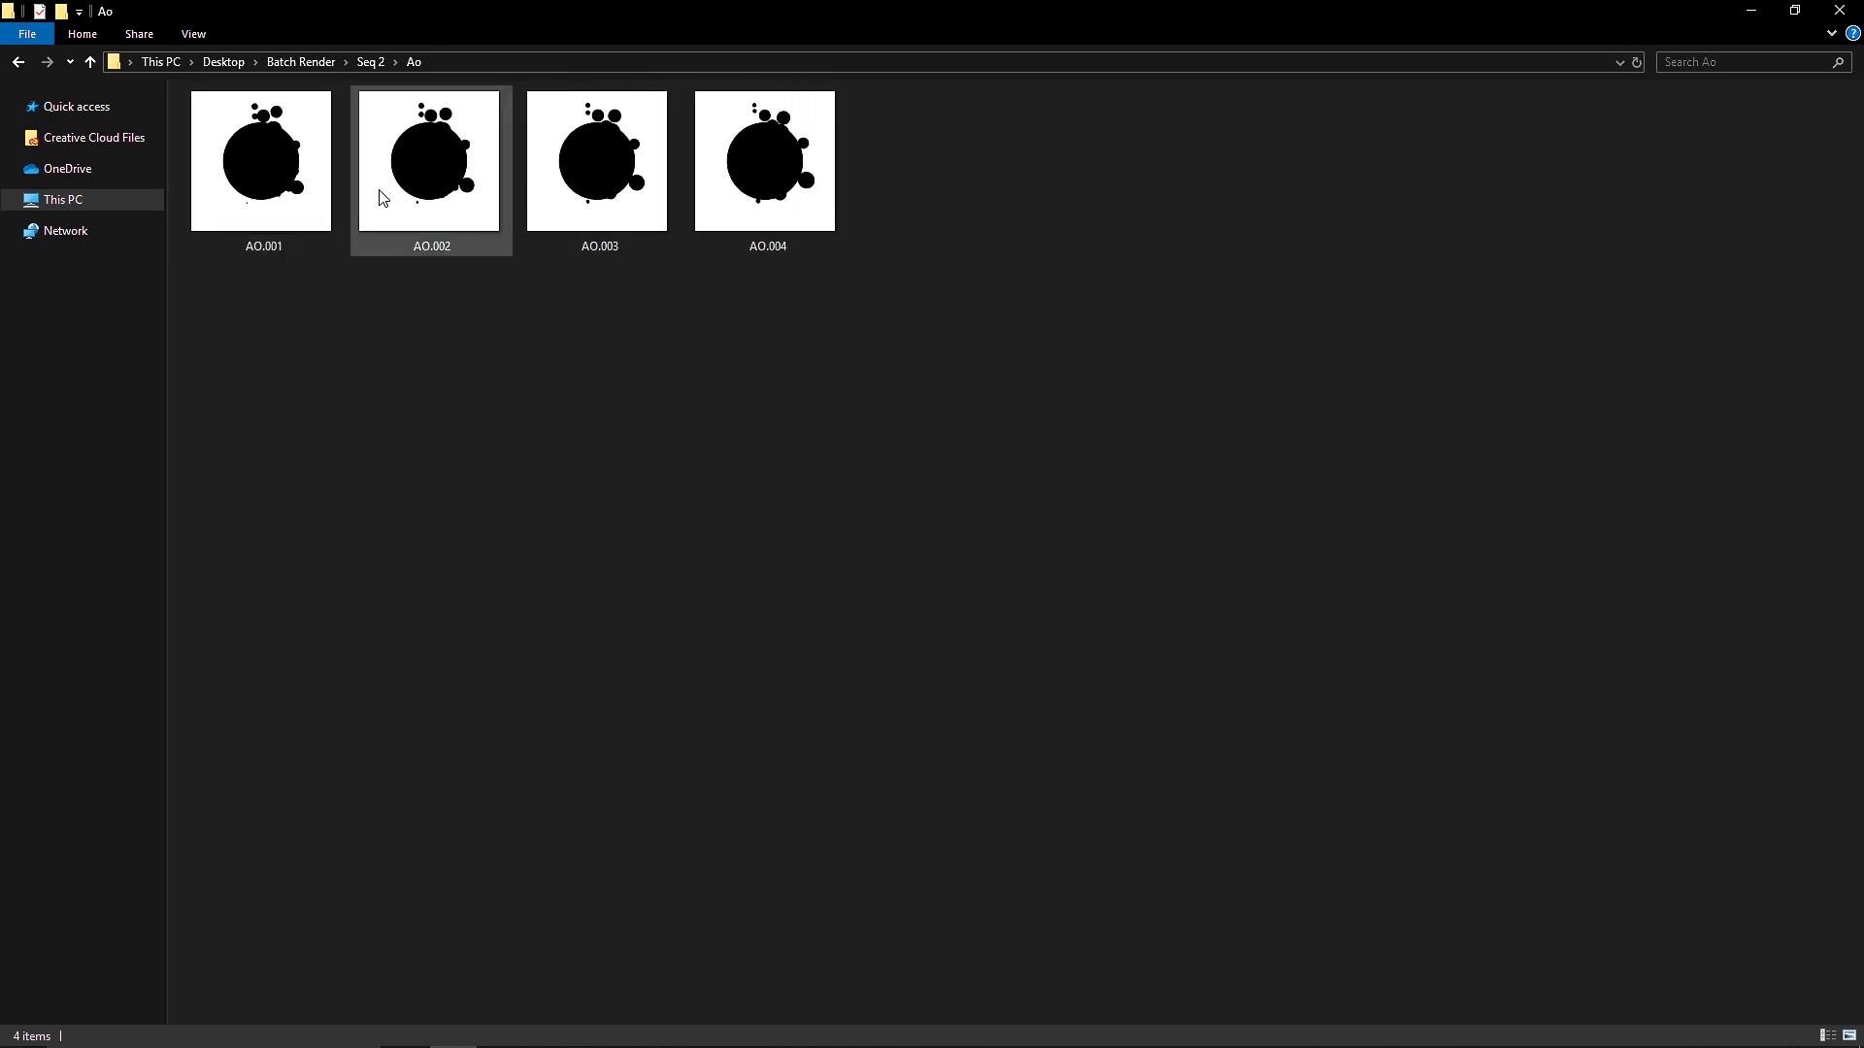
left_click(342, 226)
double_click(341, 225)
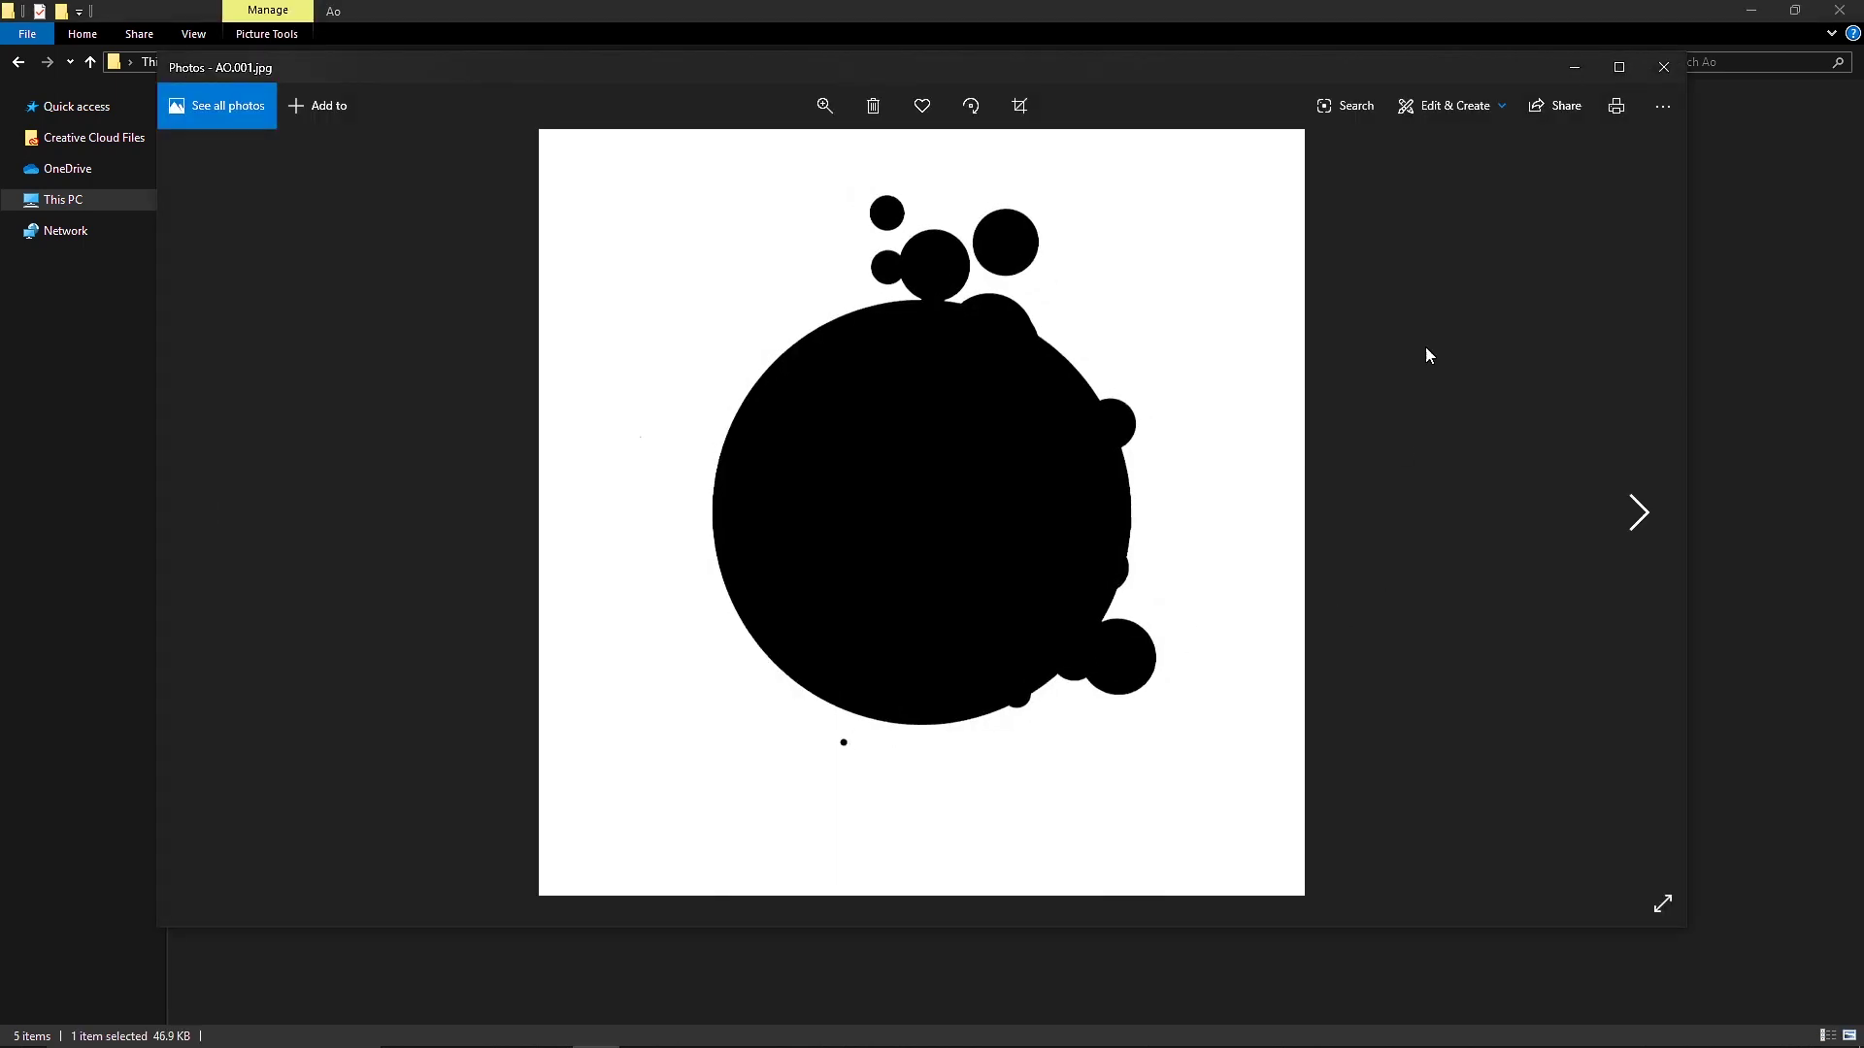
left_click(1663, 67)
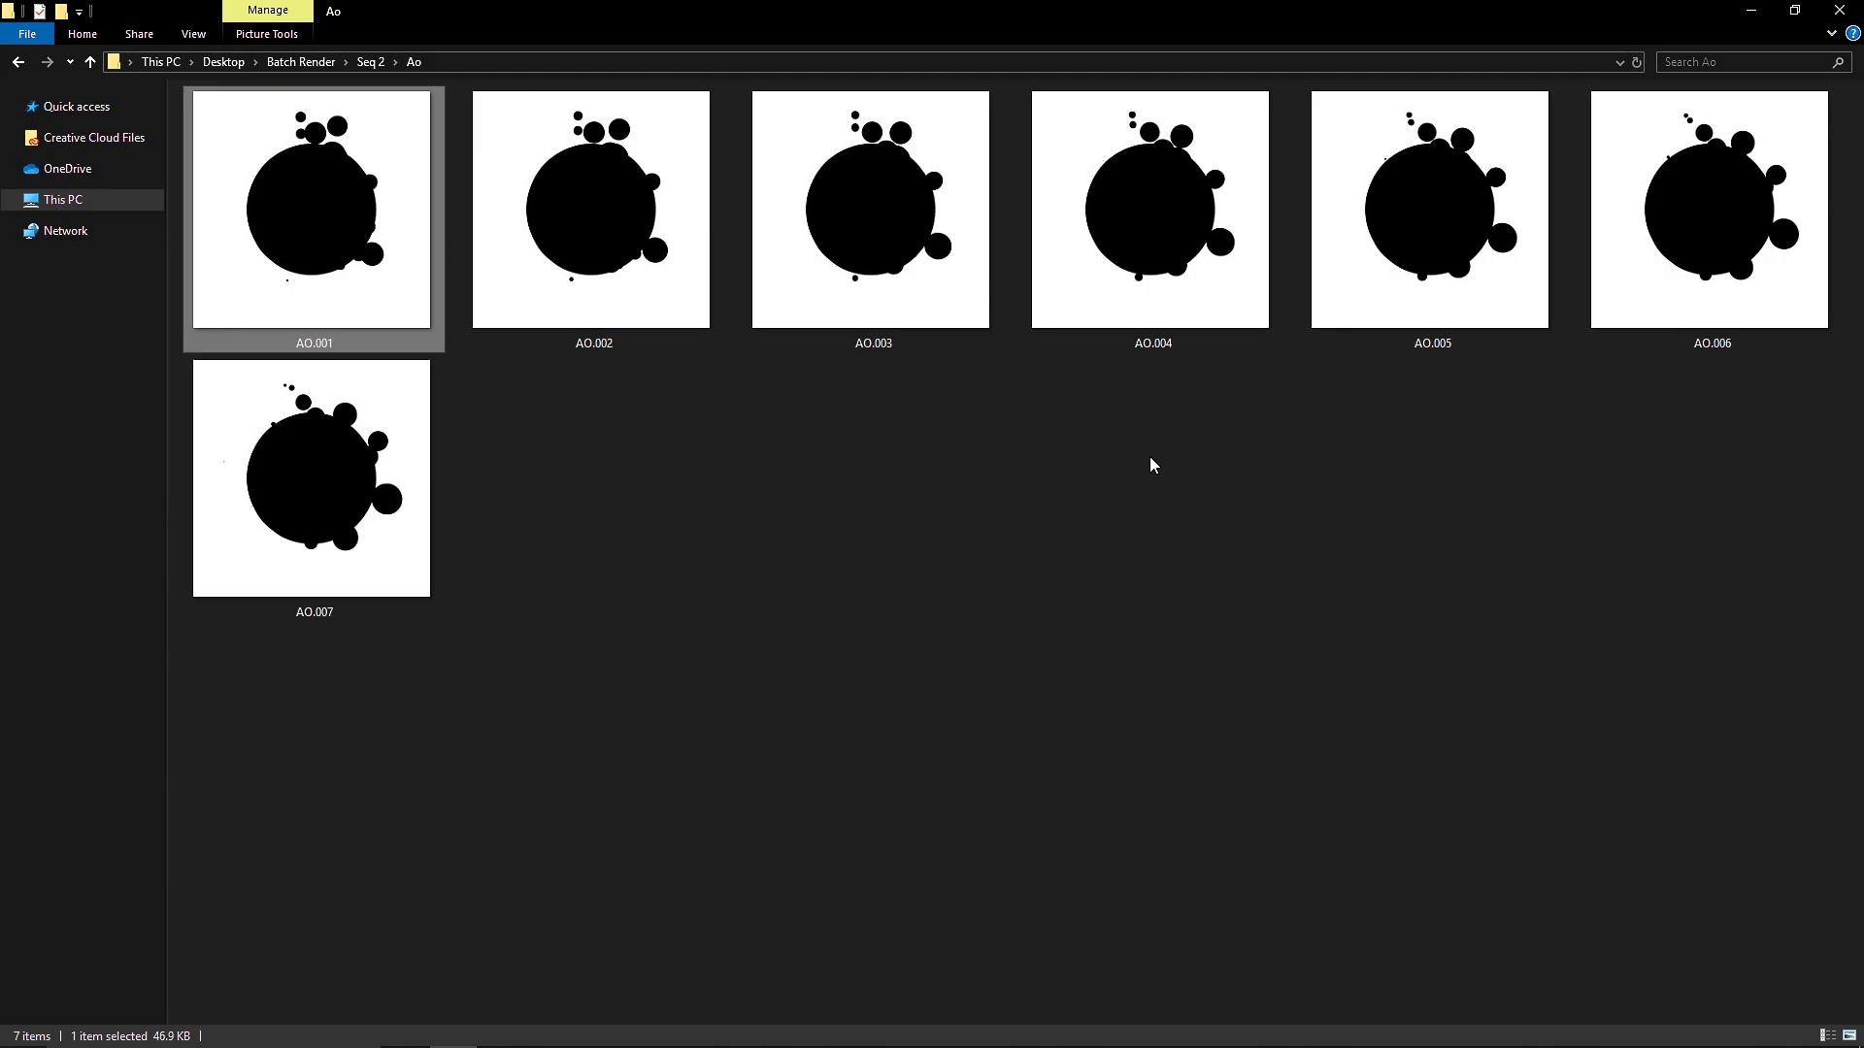
key("alt+Tab")
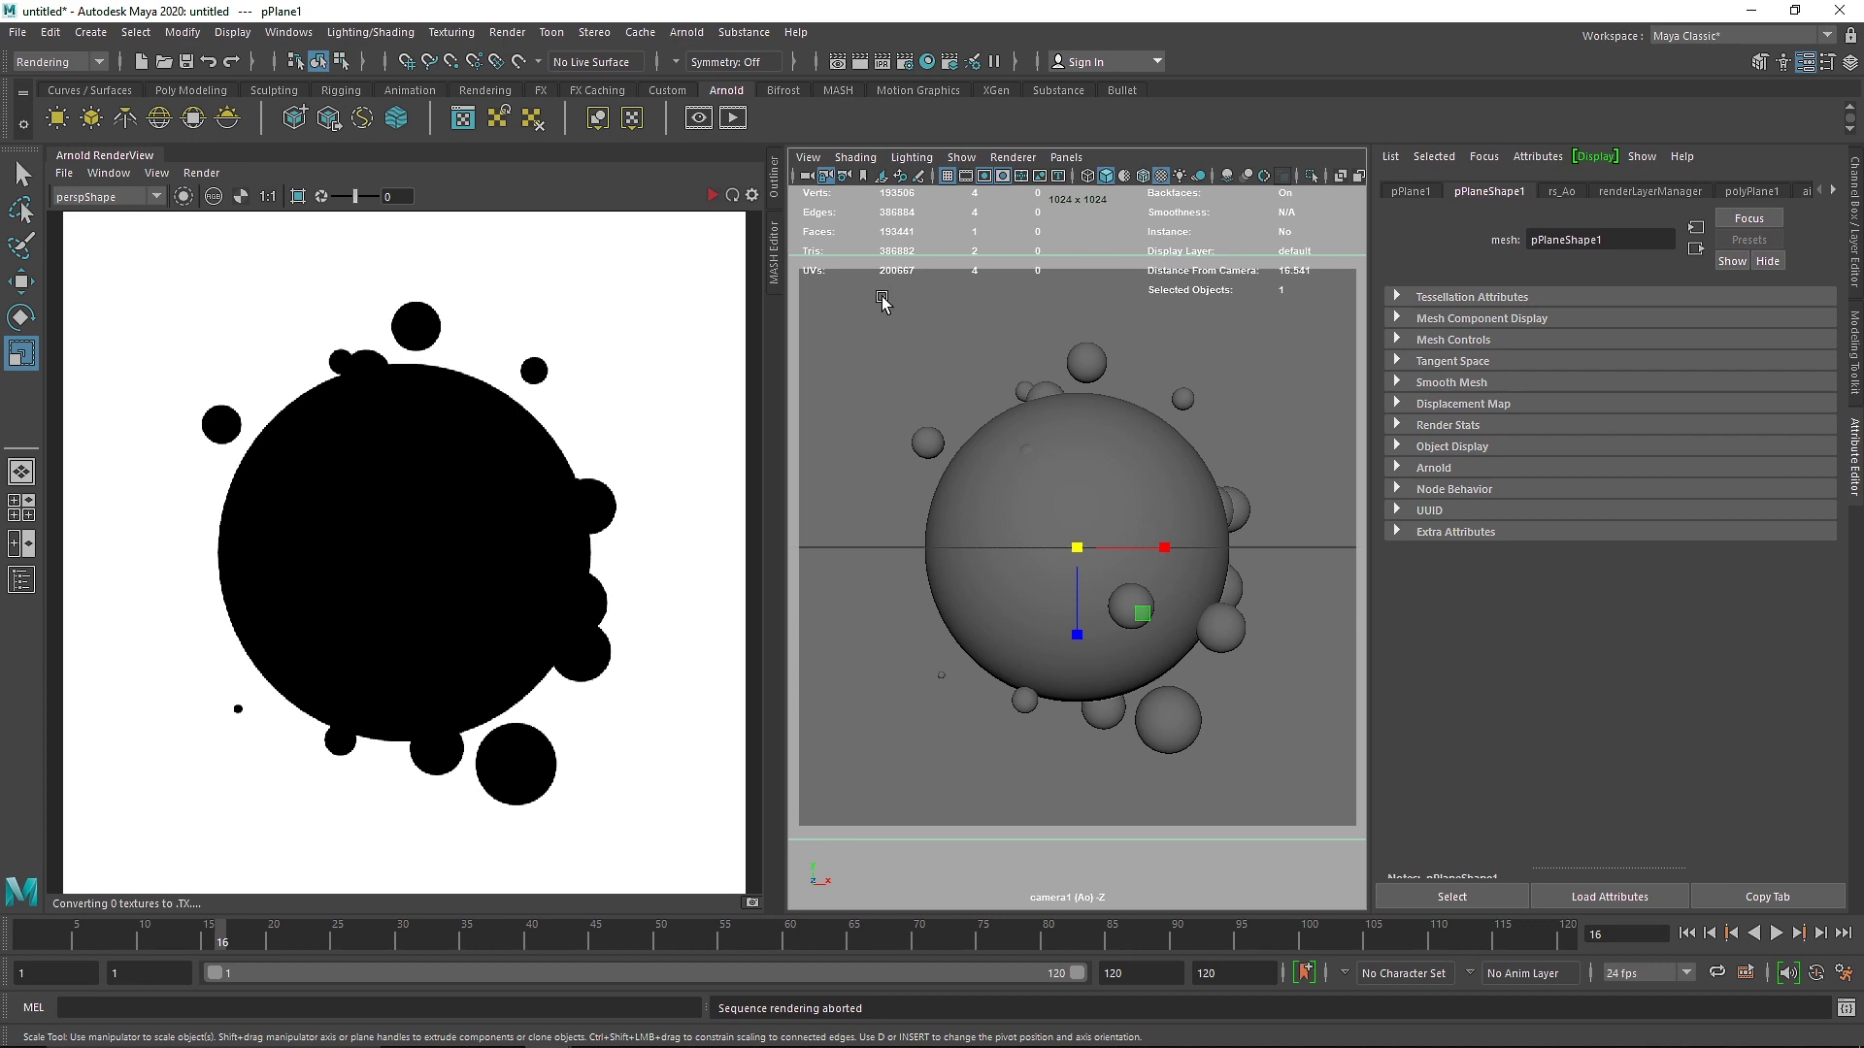
- Review the Ao layer's frame/animation extension and frame padding in Render Settings
left_click(907, 64)
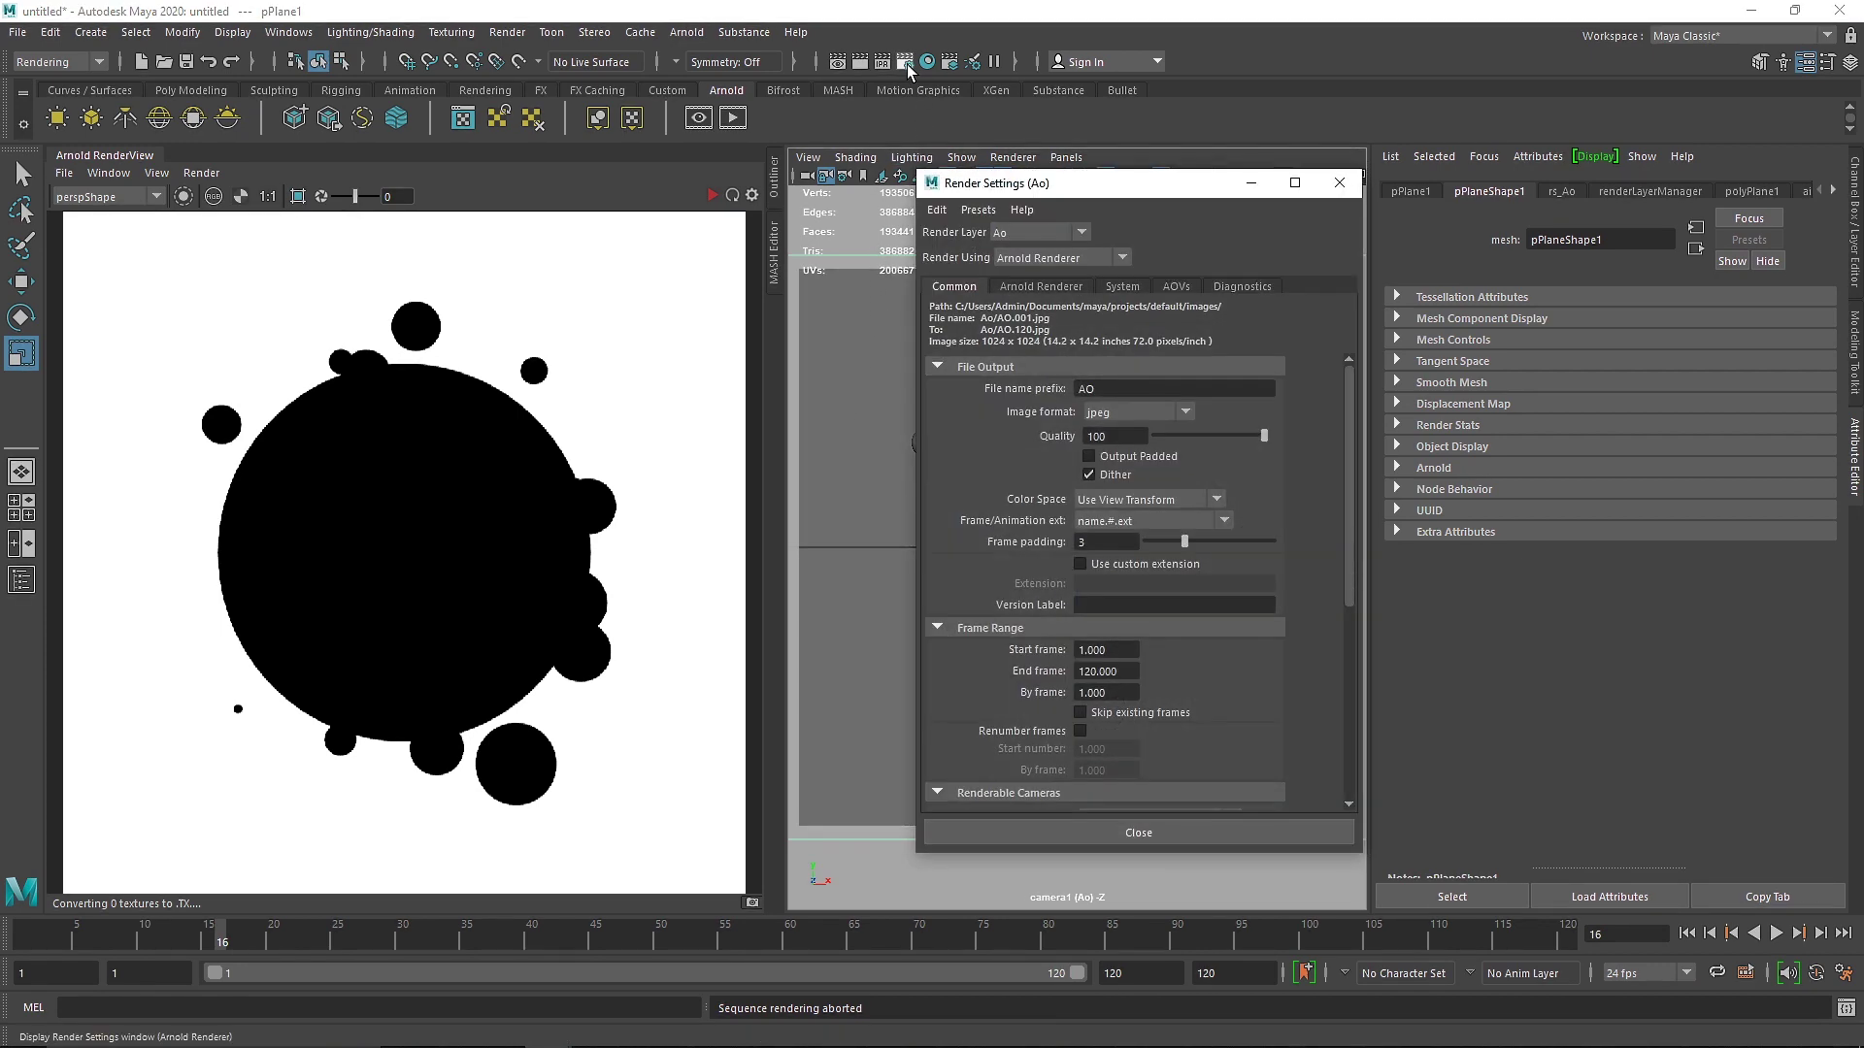
left_click(1104, 523)
left_click(1139, 529)
left_click(1131, 542)
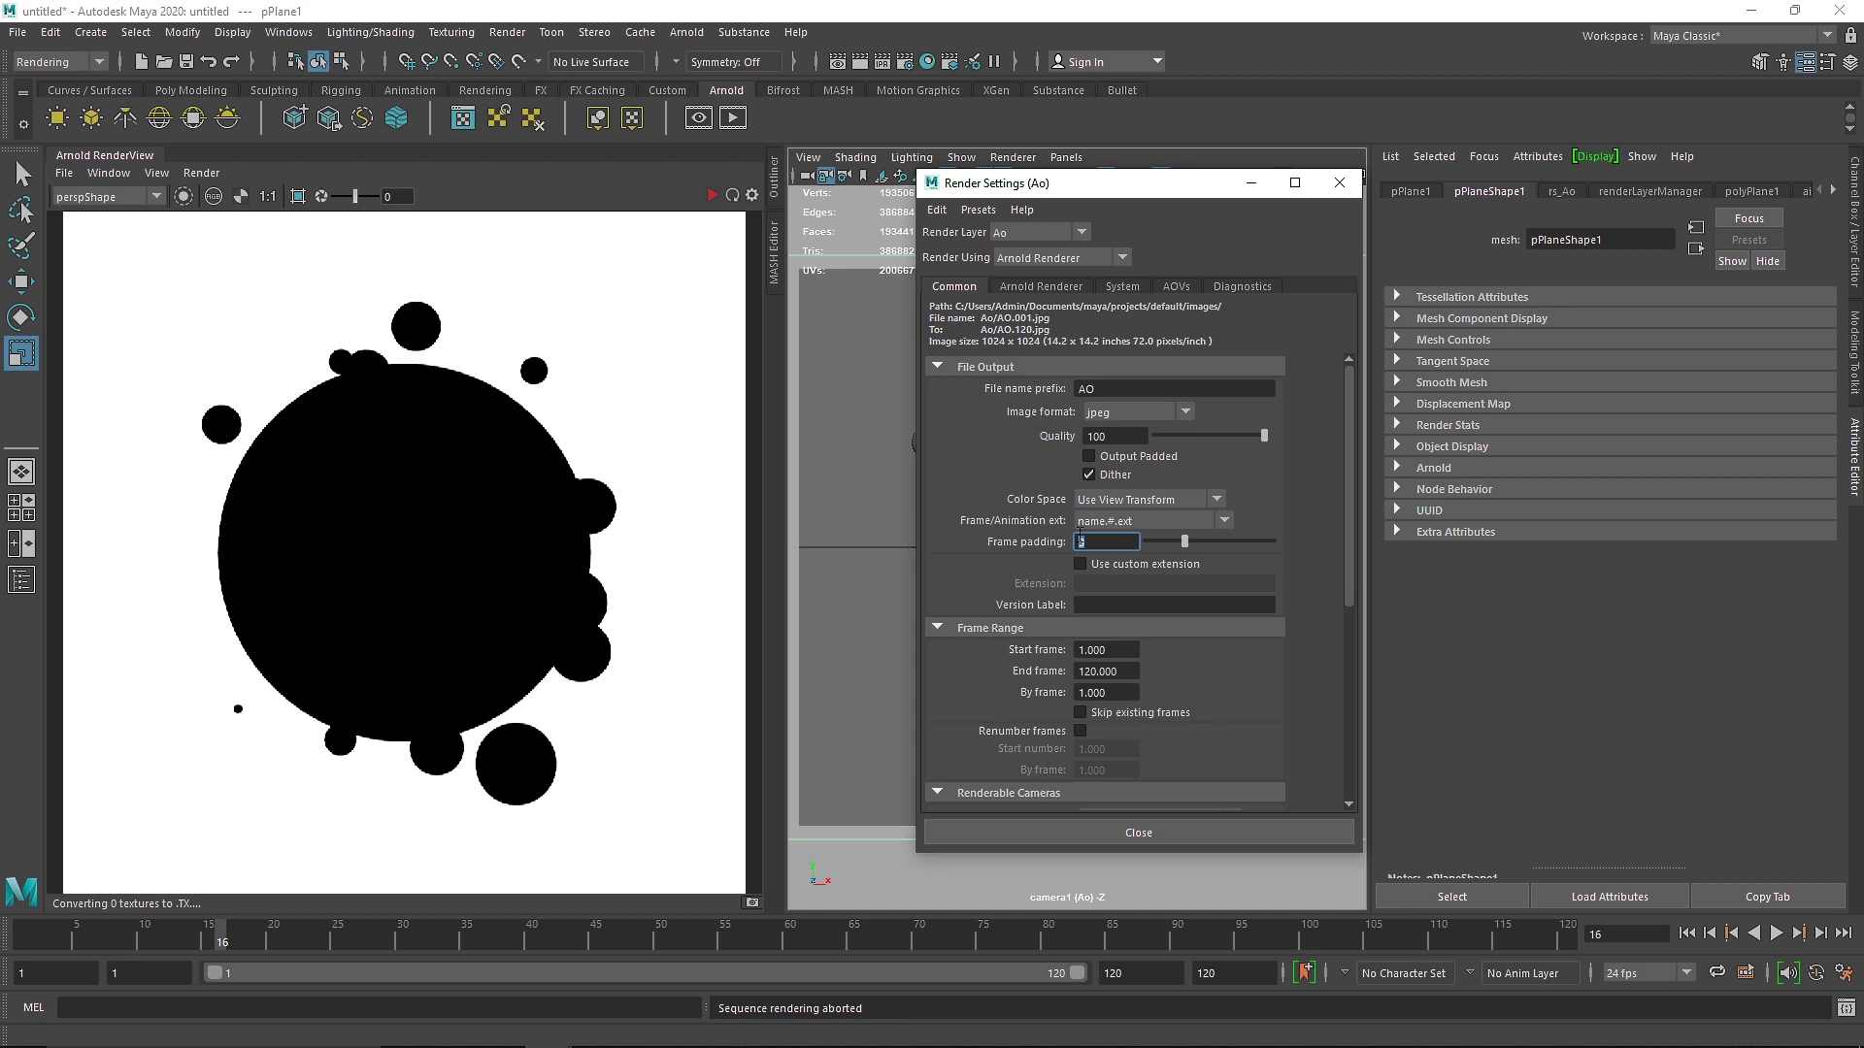
- Review the Render Sequence options for the camera and alternate output location, and close them unchanged
left_click(506, 32)
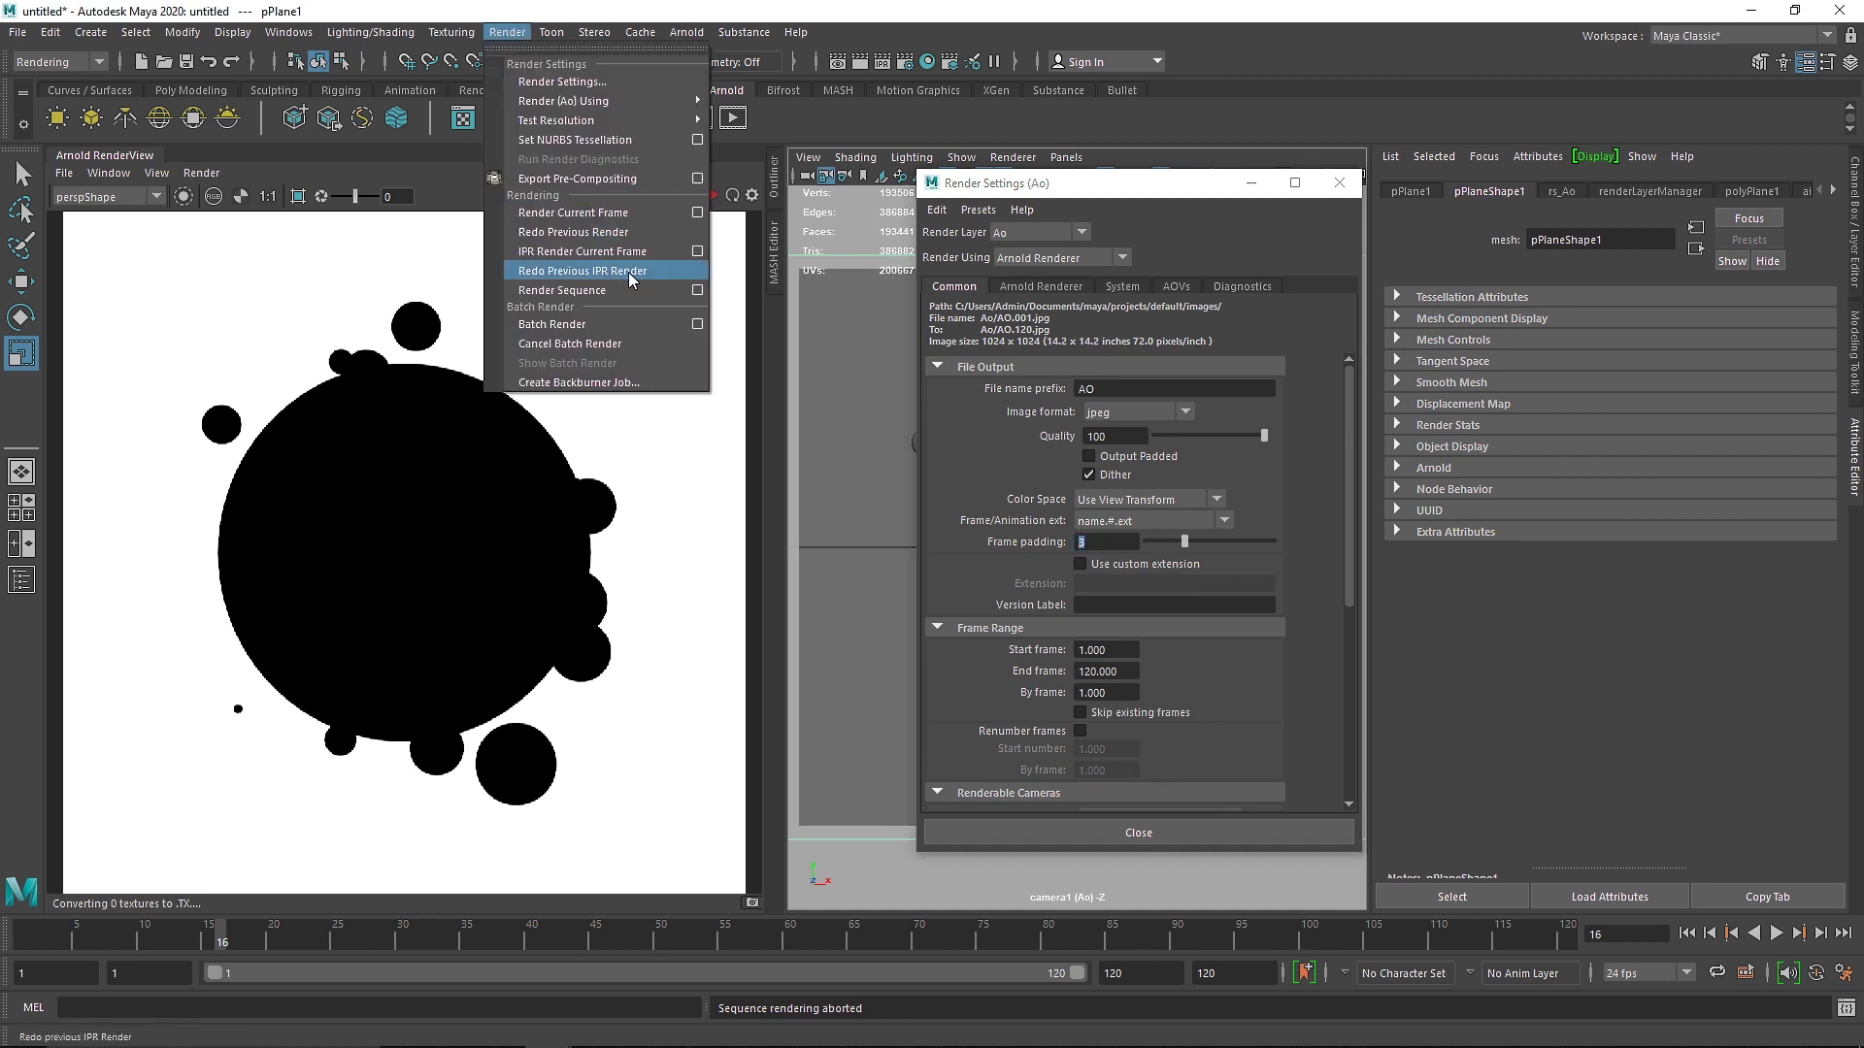
left_click(697, 289)
left_click(1027, 322)
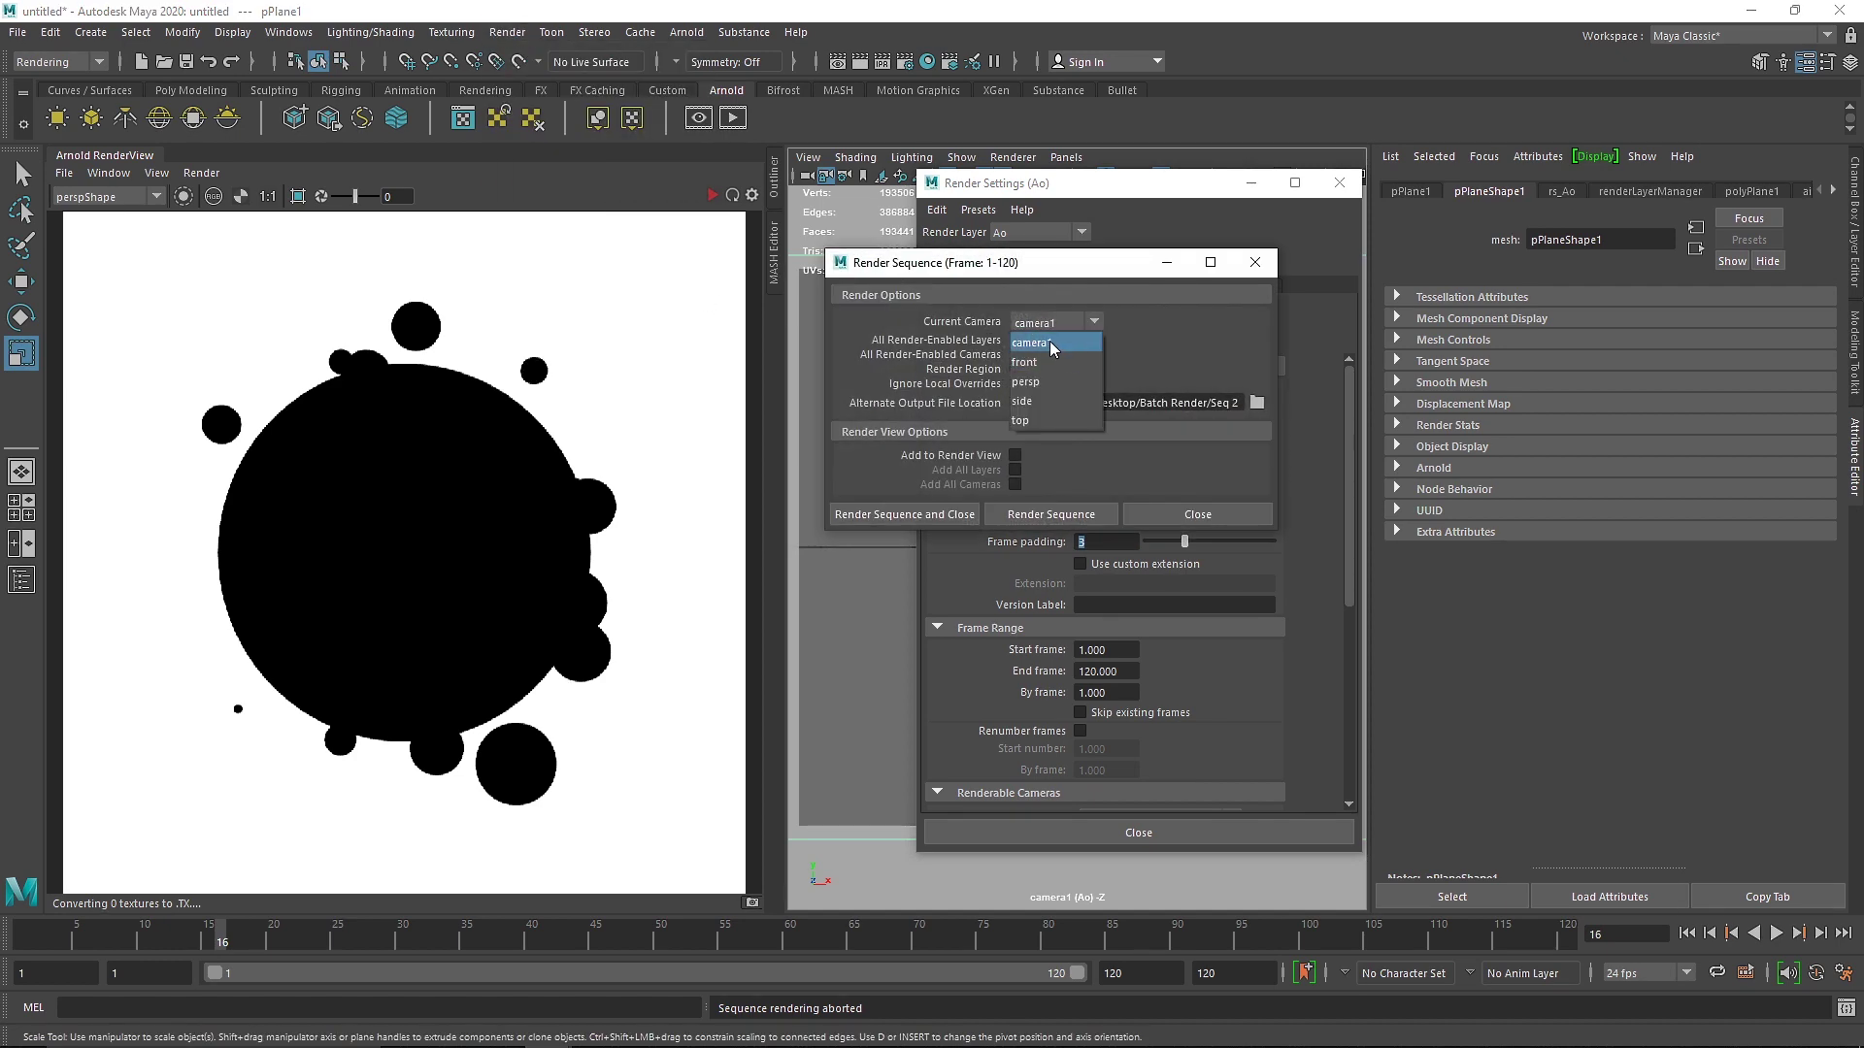
left_click(1090, 343)
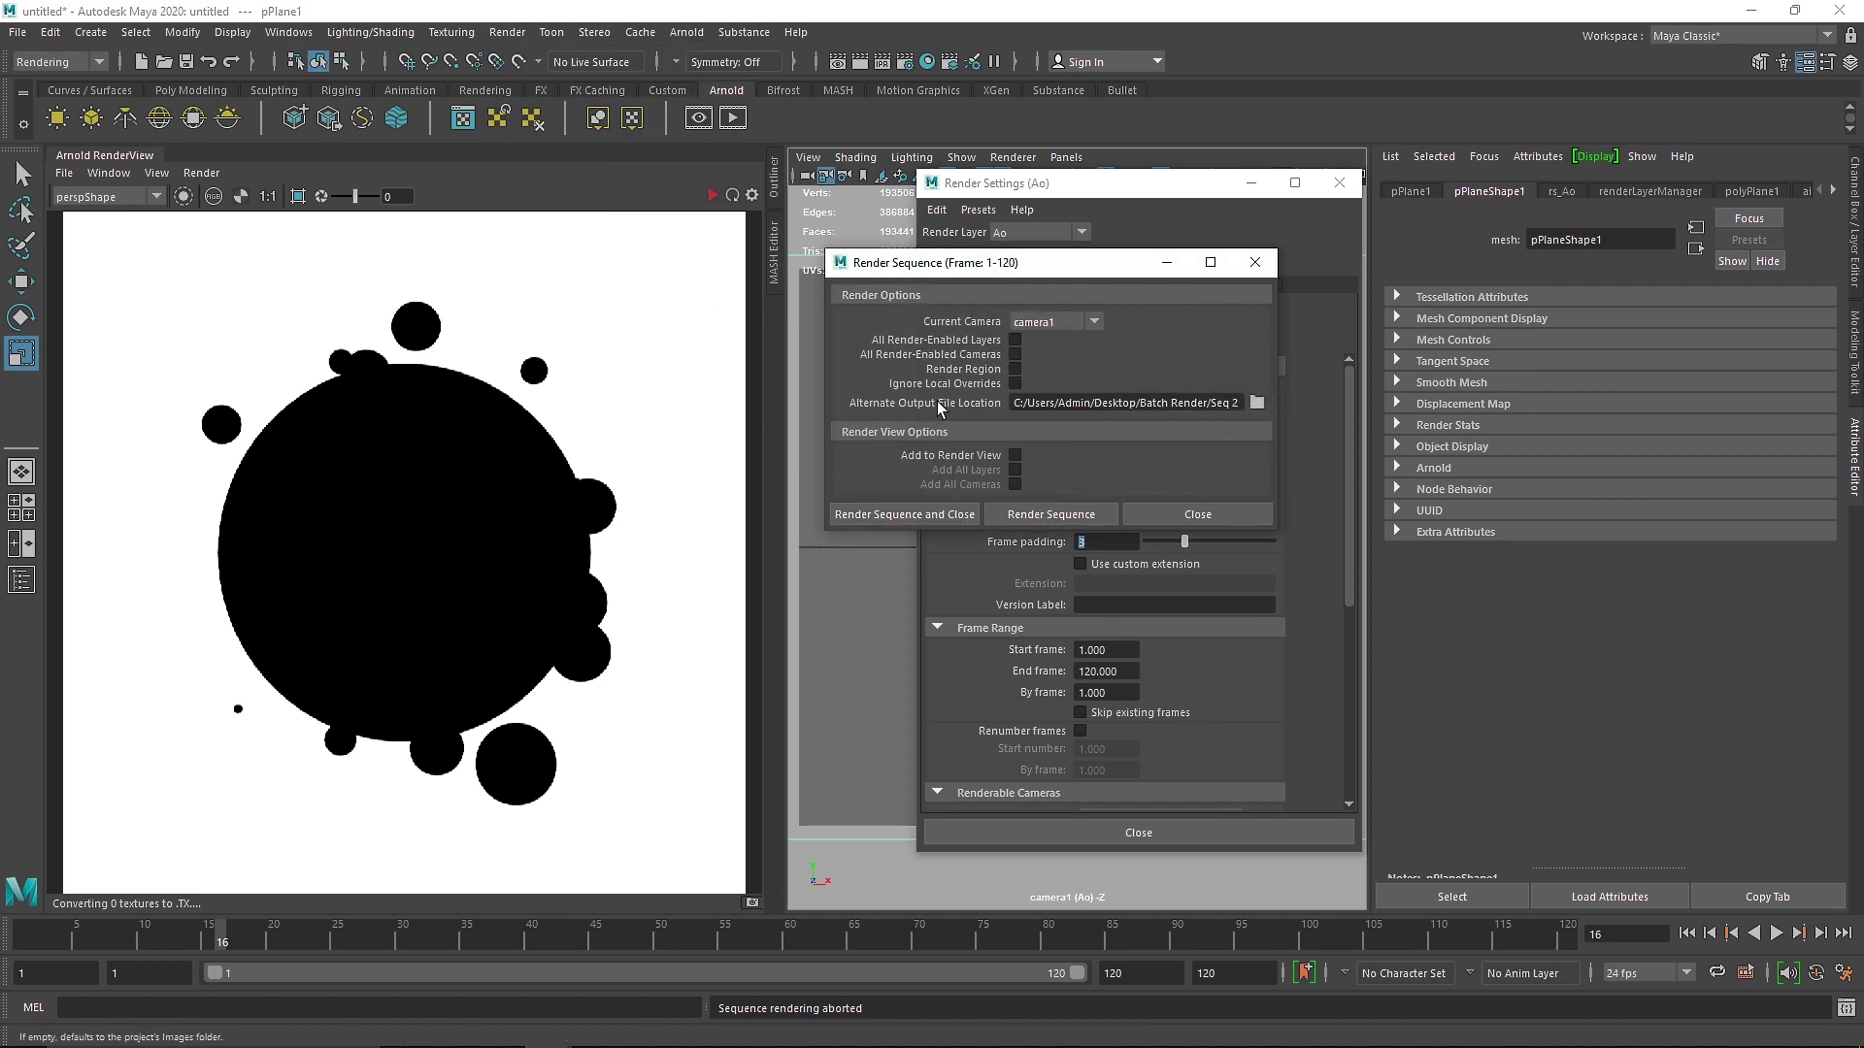
left_click_drag(1015, 402, 1741, 442)
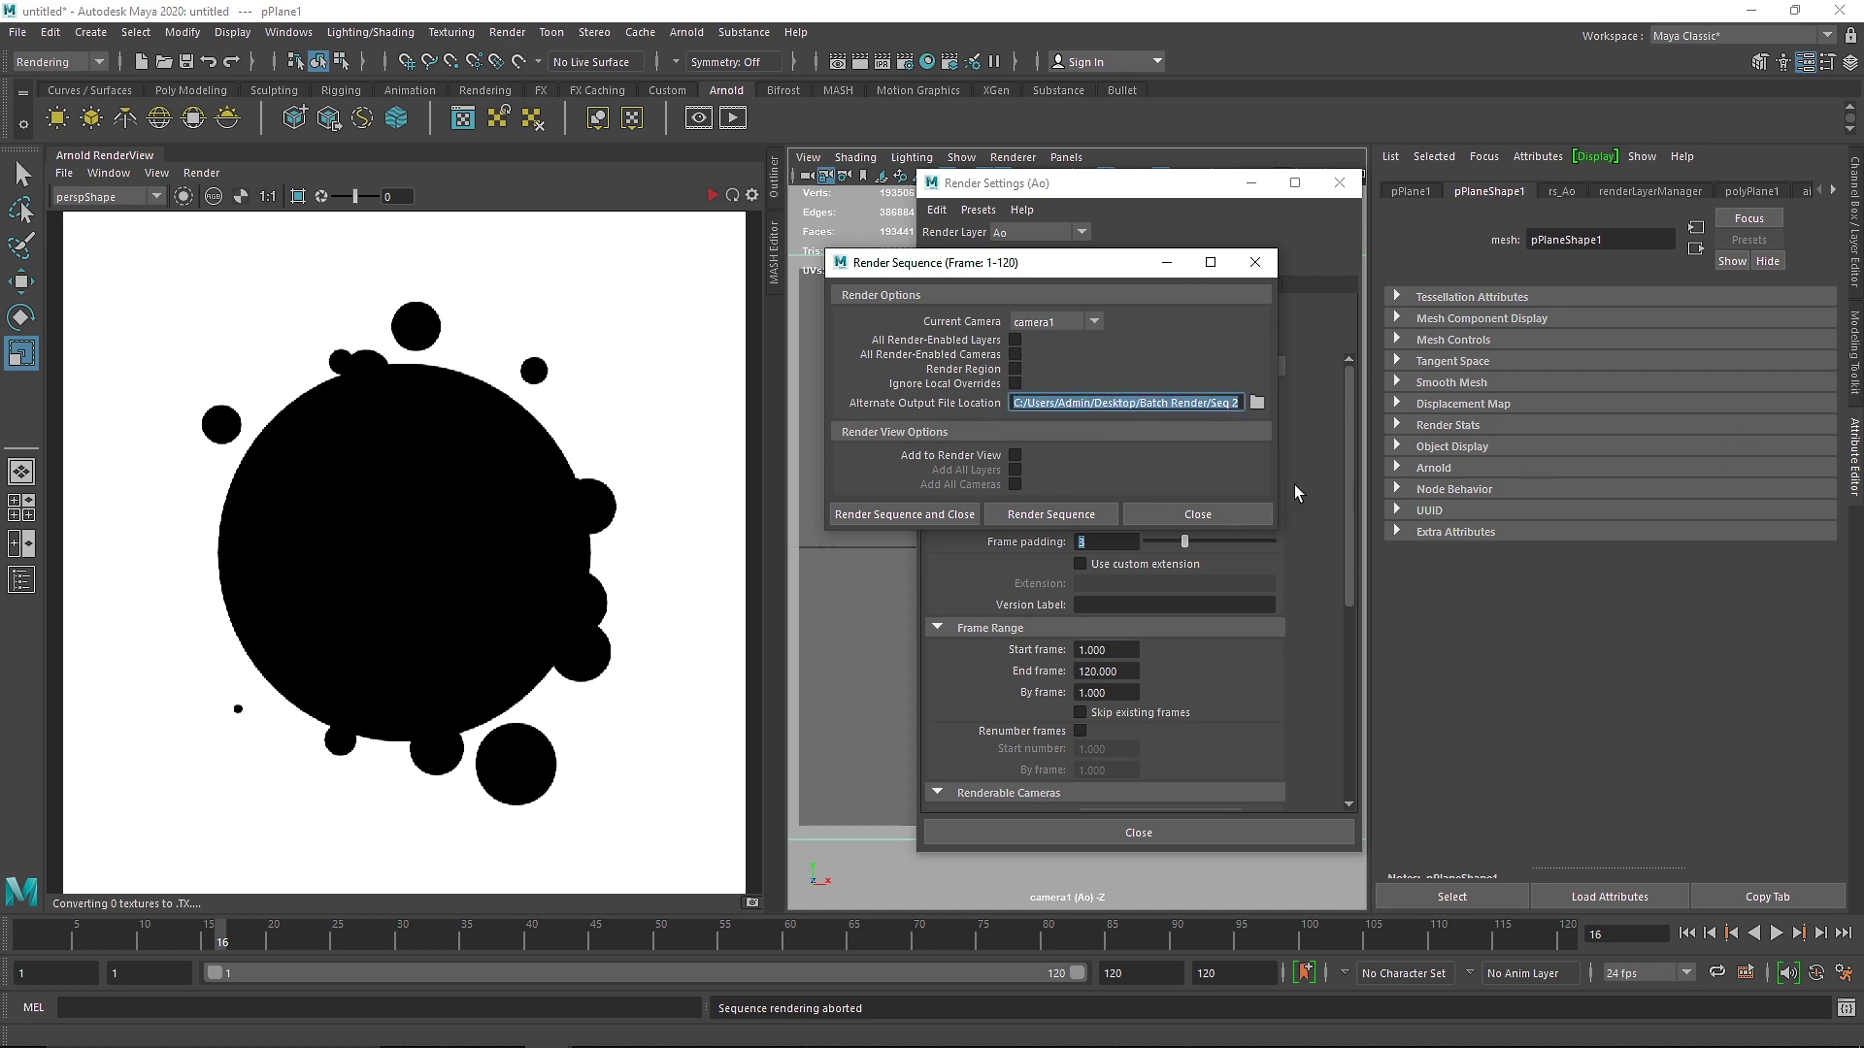
left_click(1208, 514)
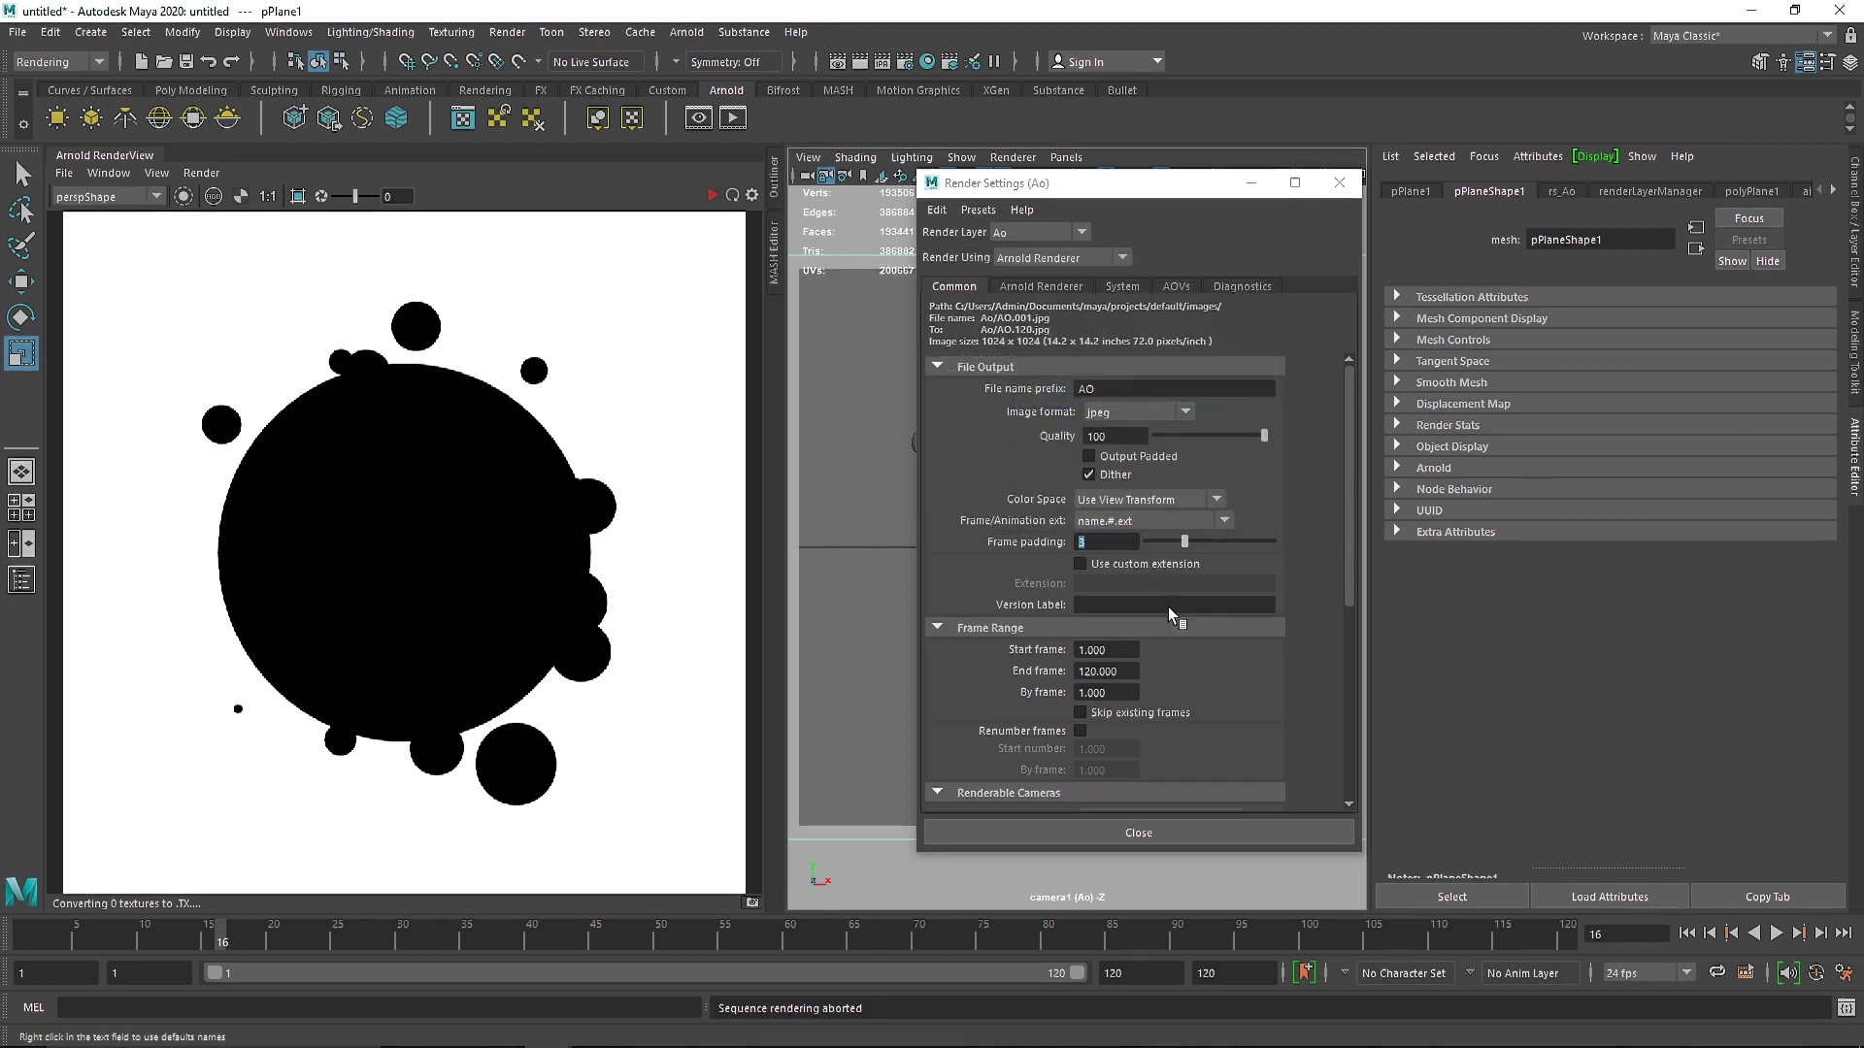
- Move the current time to frame 8 and extend the animation and playback range to end at frame 200
left_click_drag(1243, 941, 1593, 939)
left_click(1120, 966)
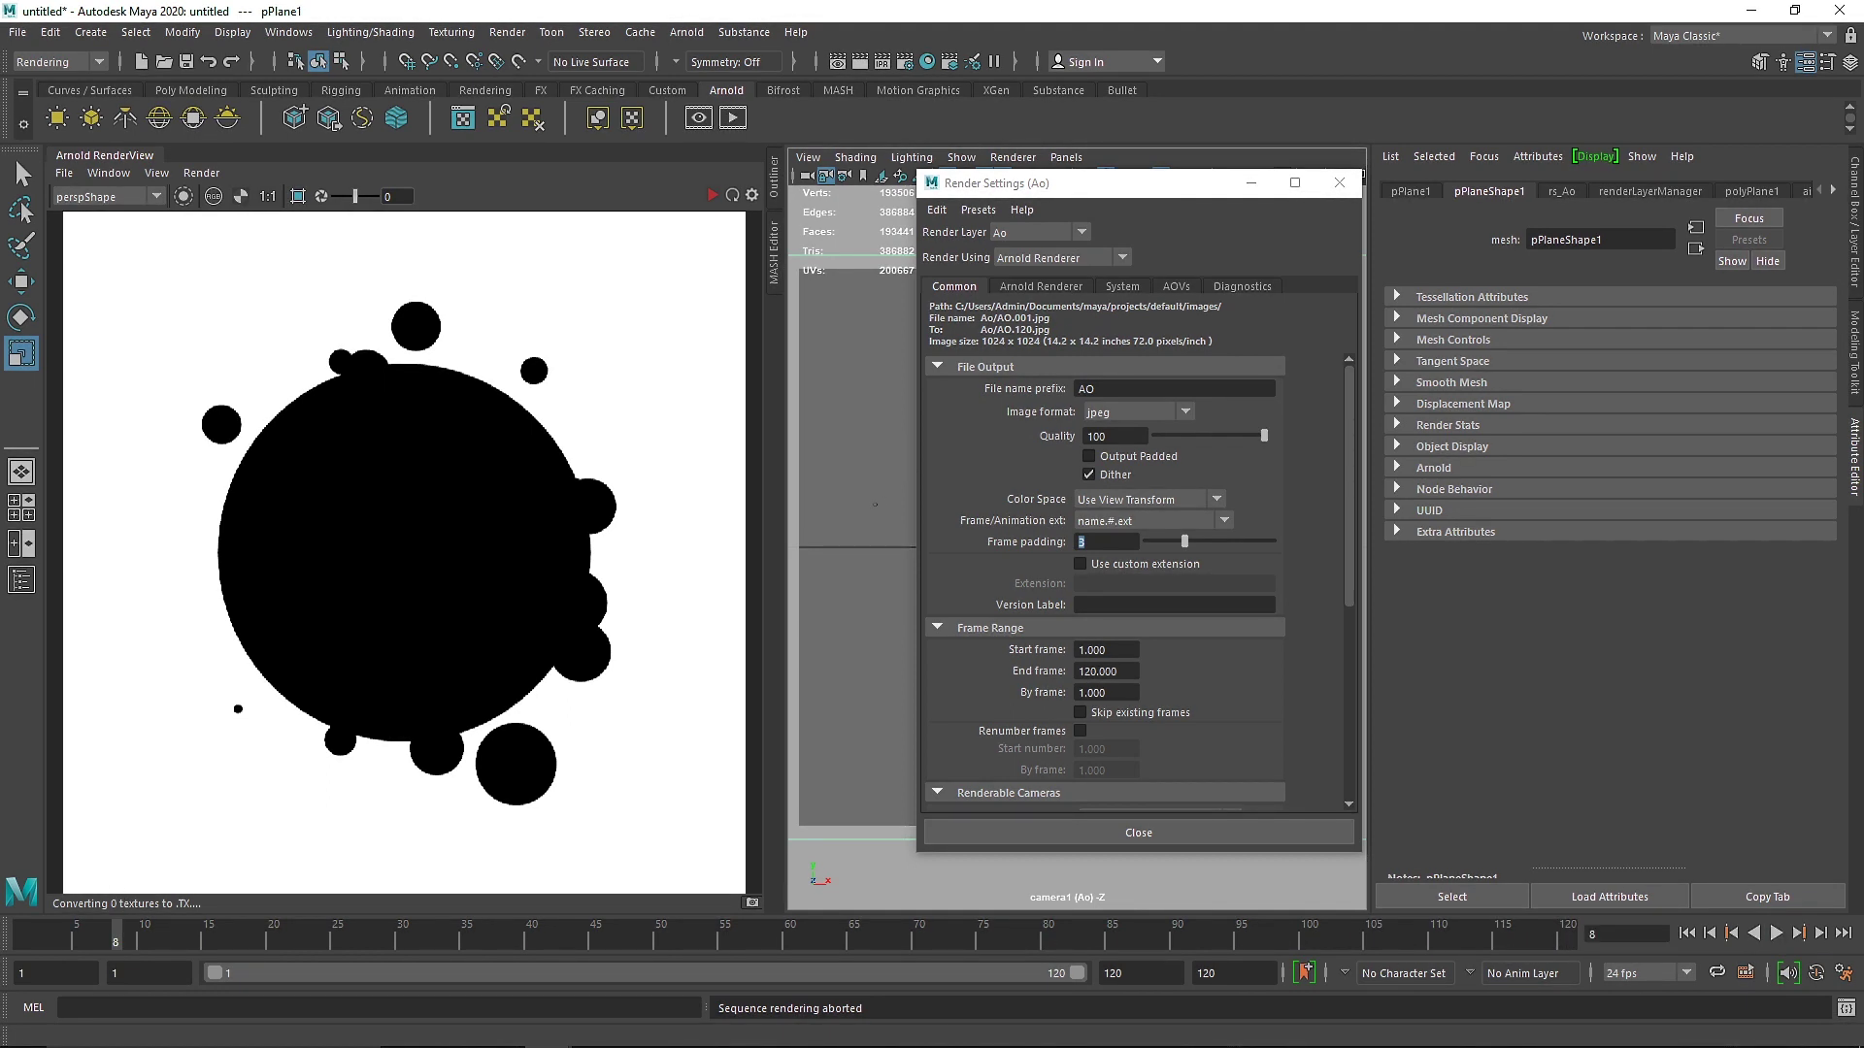
key("Tab")
type("200")
key("Return")
left_click(1121, 967)
type("200")
key("Return")
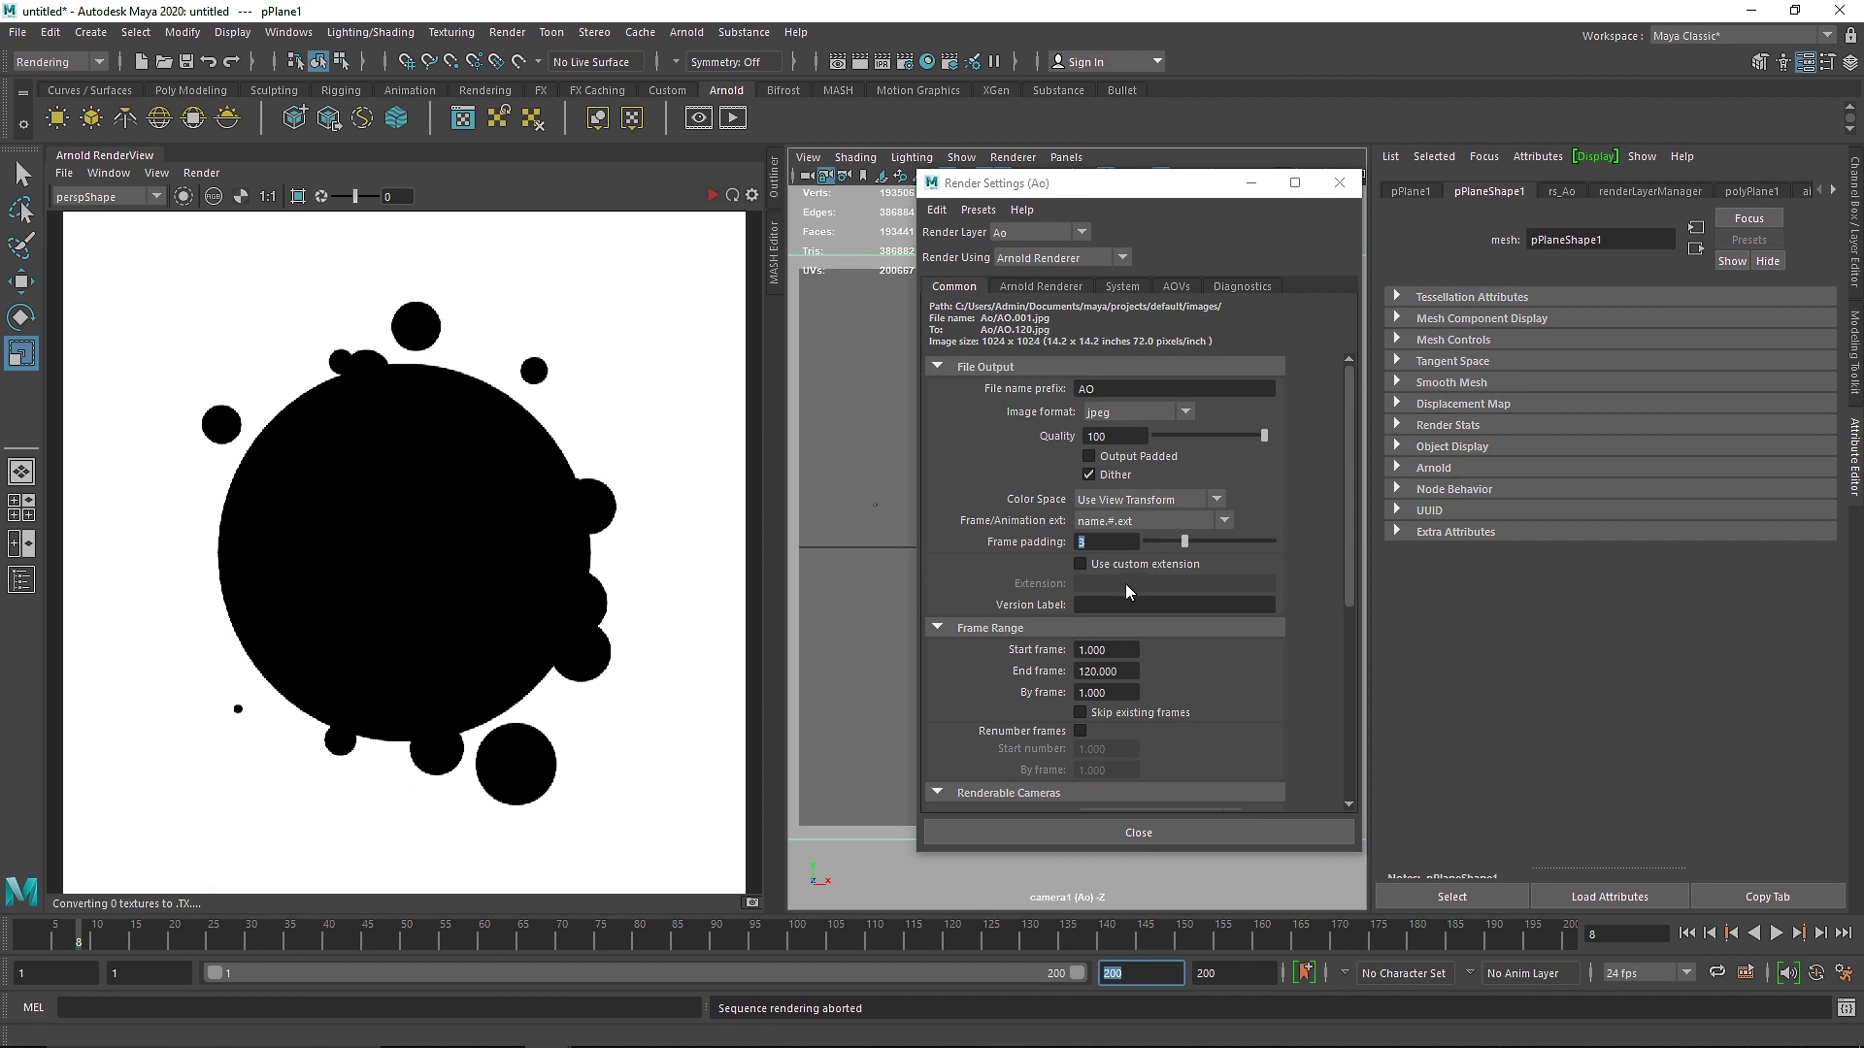
- Set the render frame range's end frame to 200
left_click(1106, 671)
type("200")
key("Return")
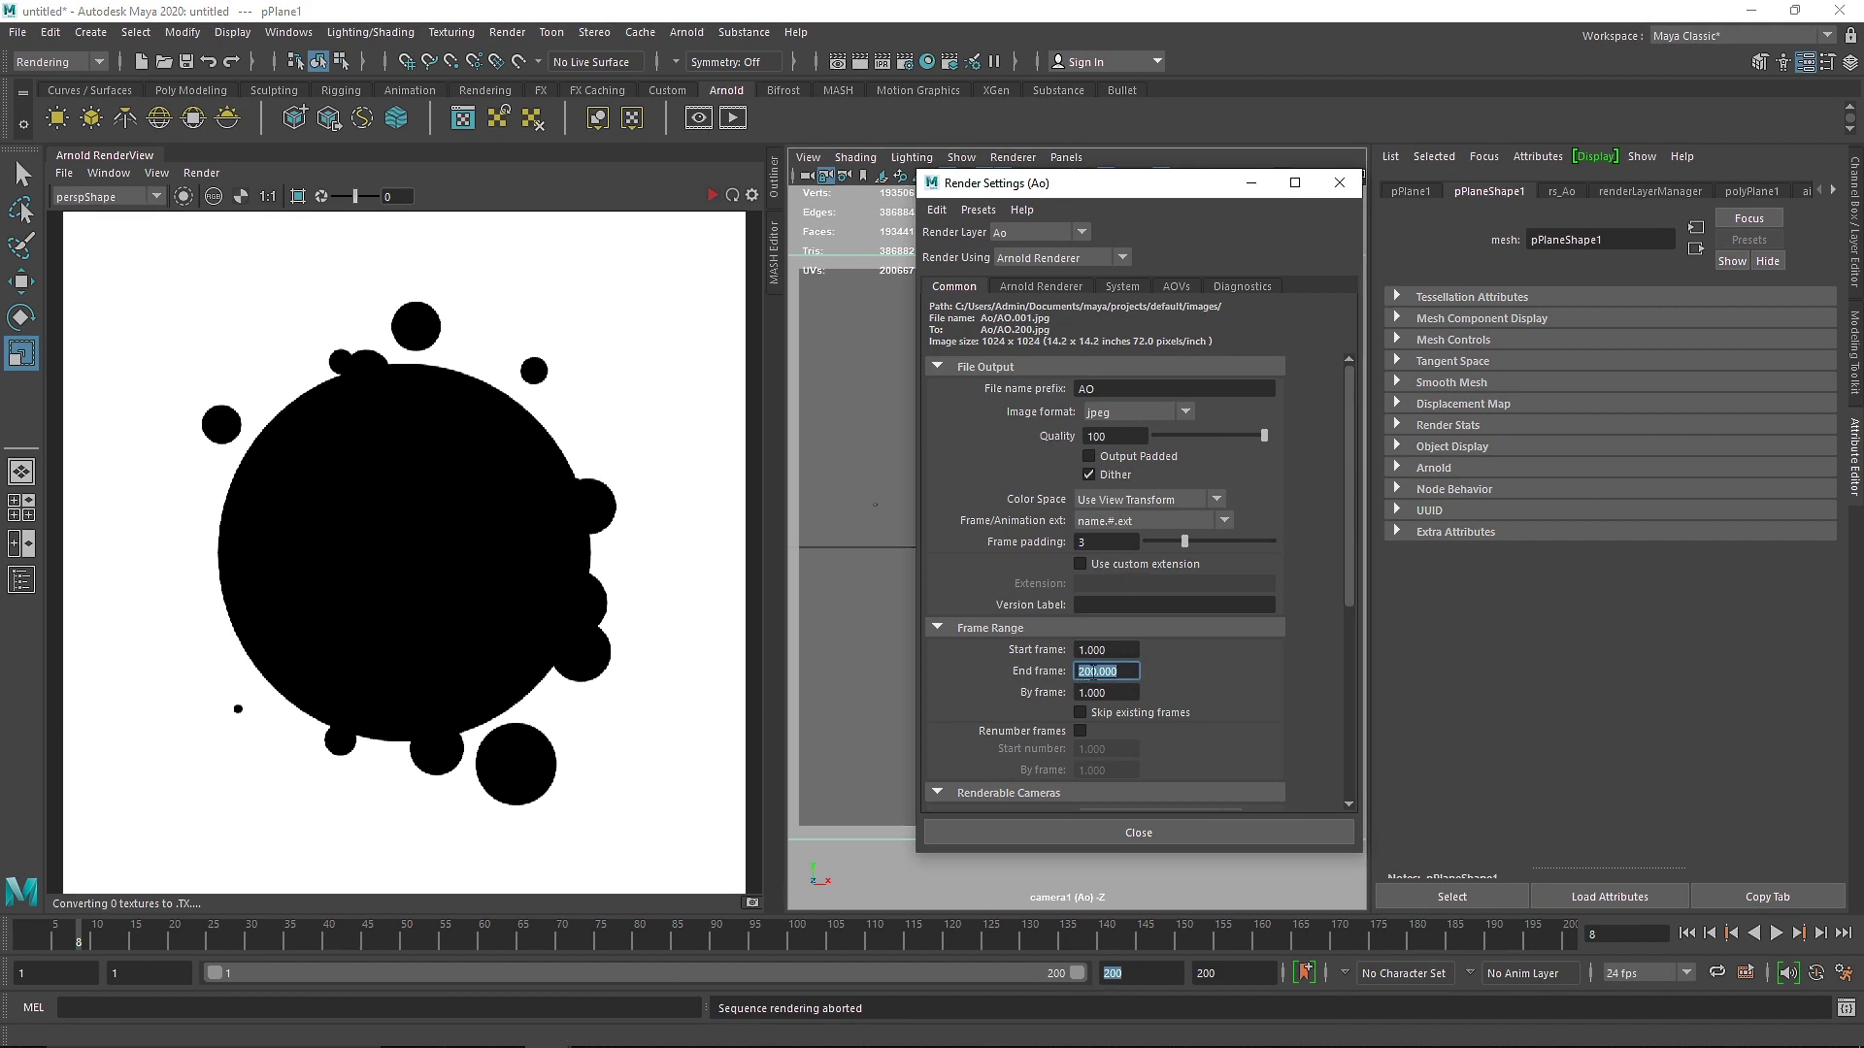
- Close the Render Settings and review the Render Sequence command among the rendering commands without running it
left_click(1339, 184)
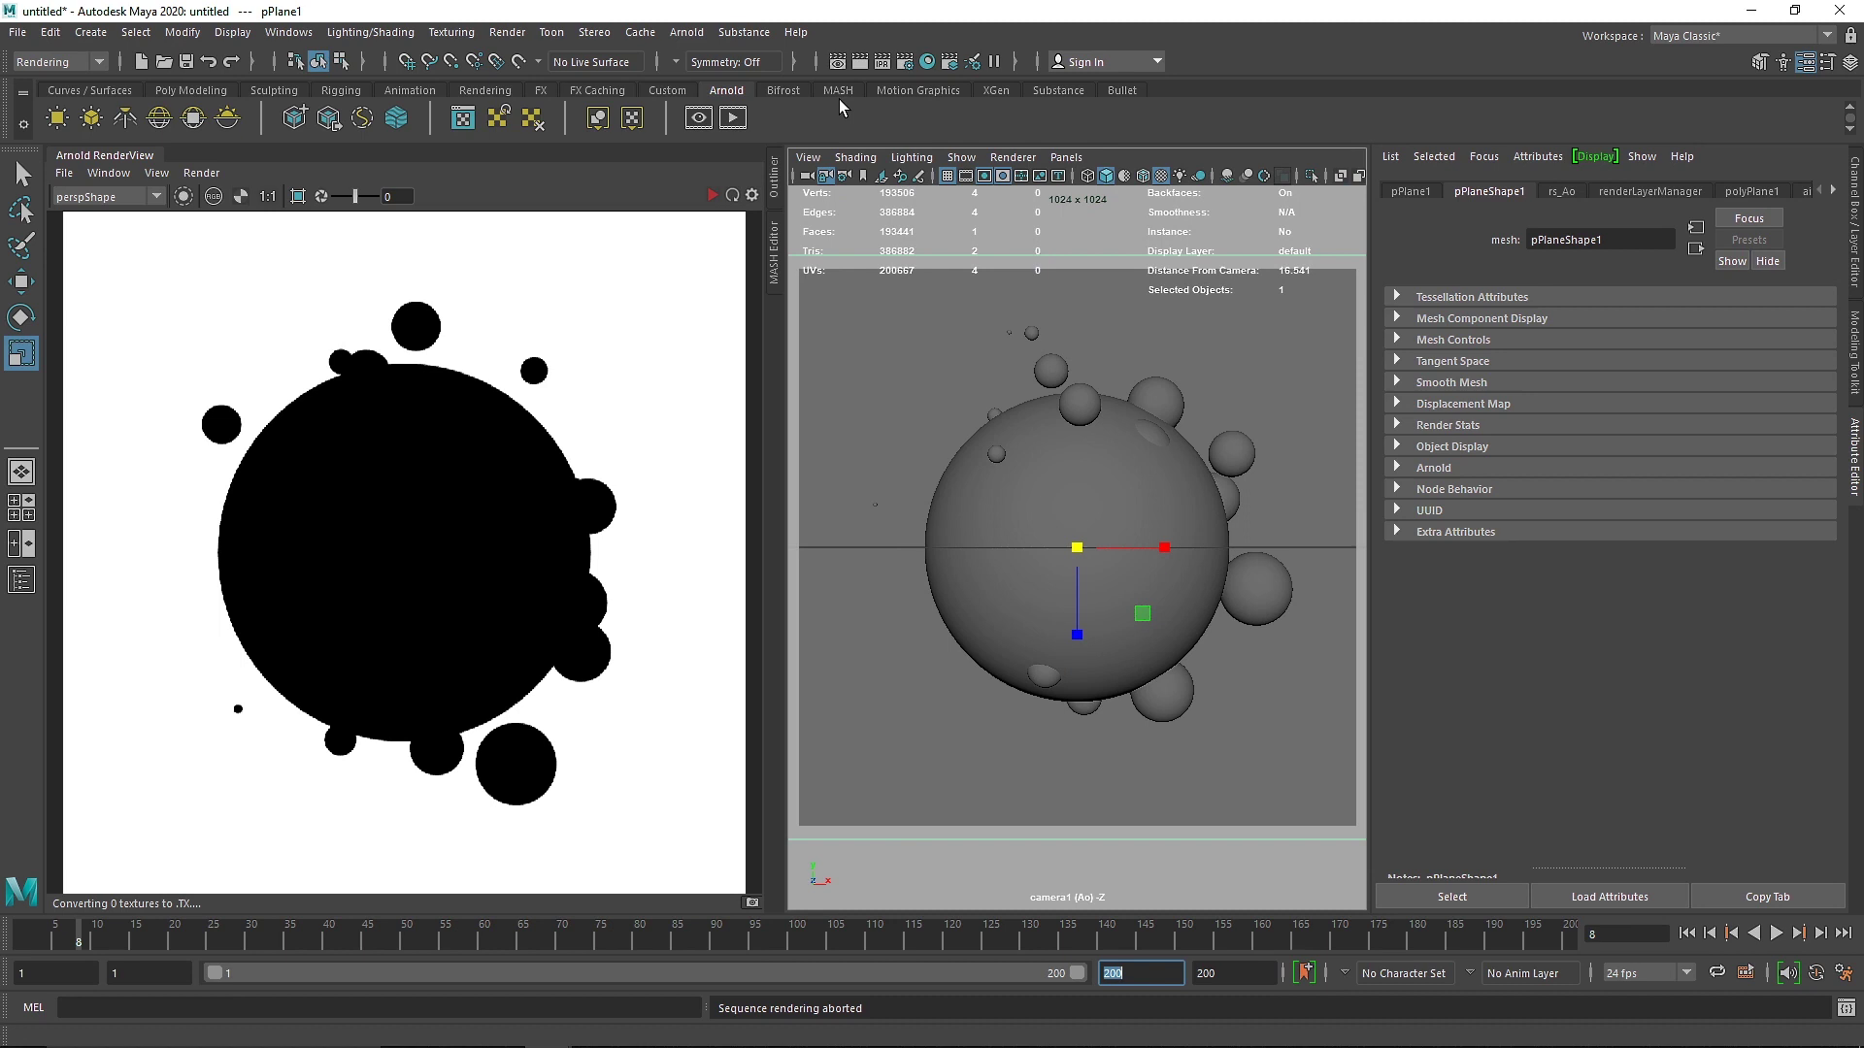
left_click(507, 32)
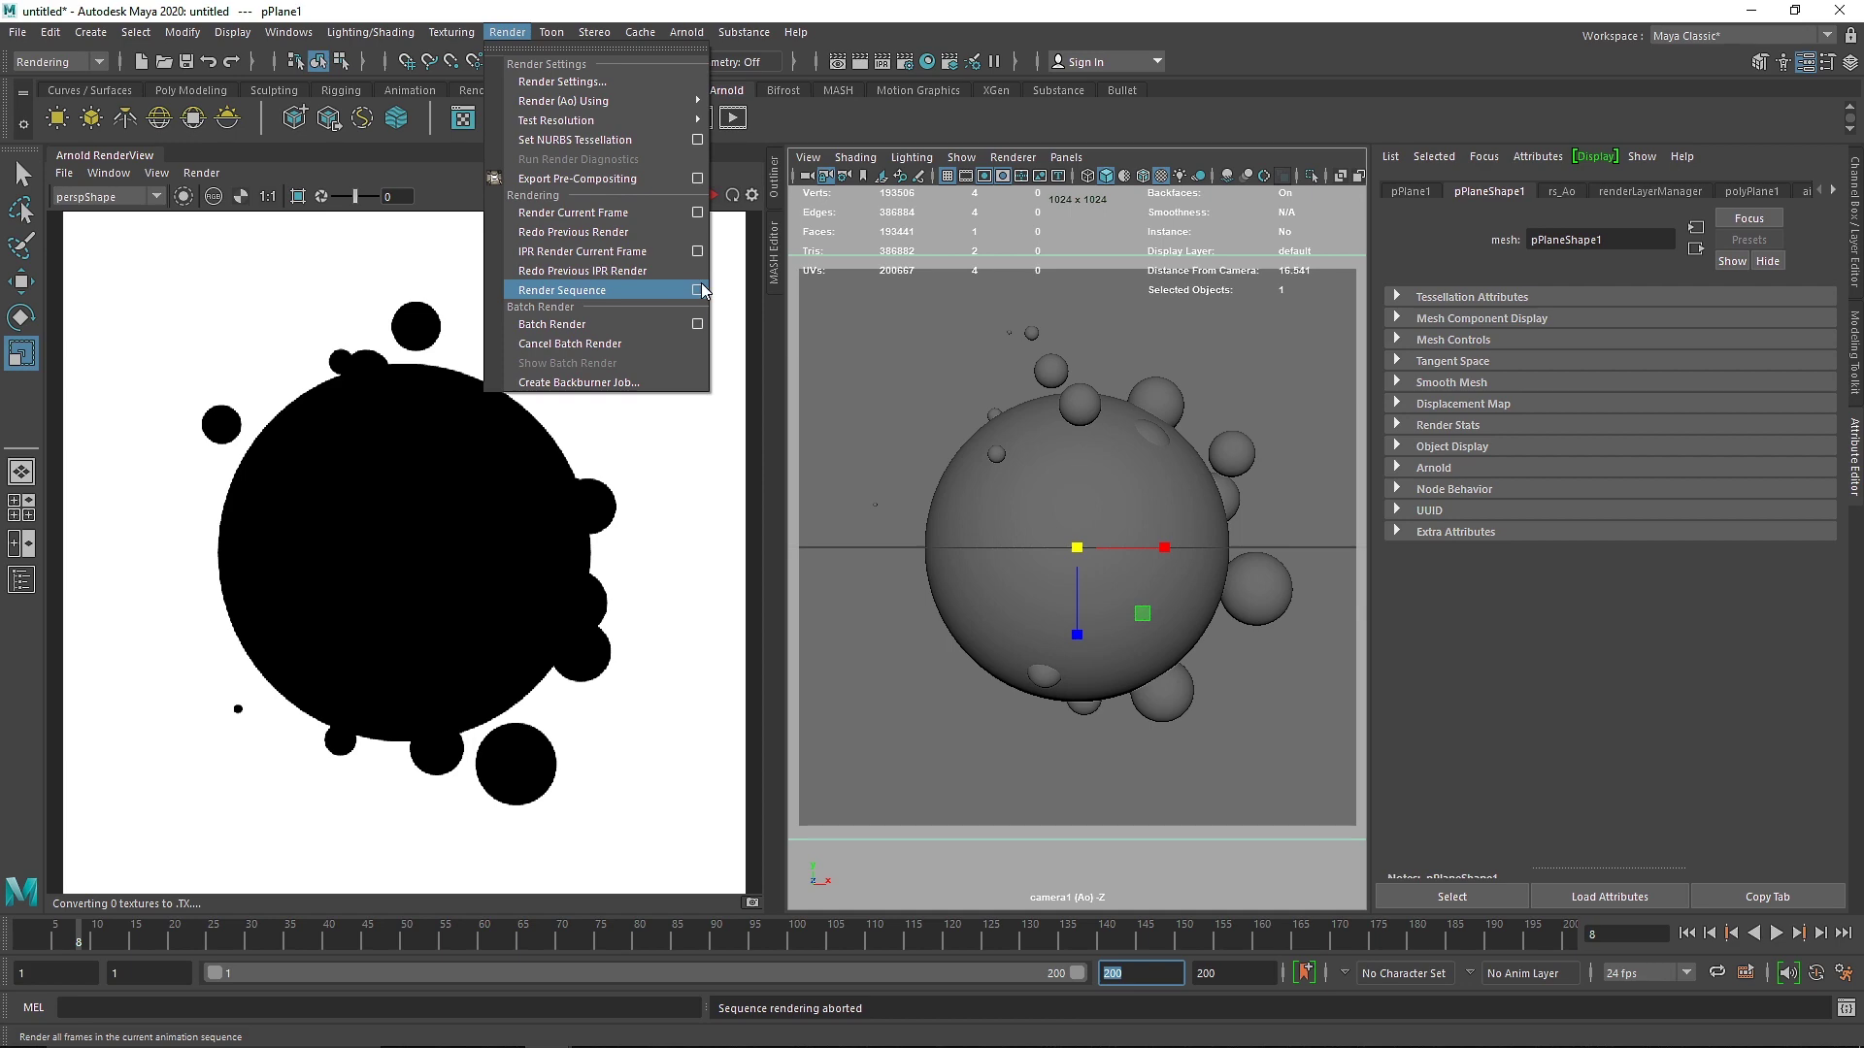
left_click(947, 300)
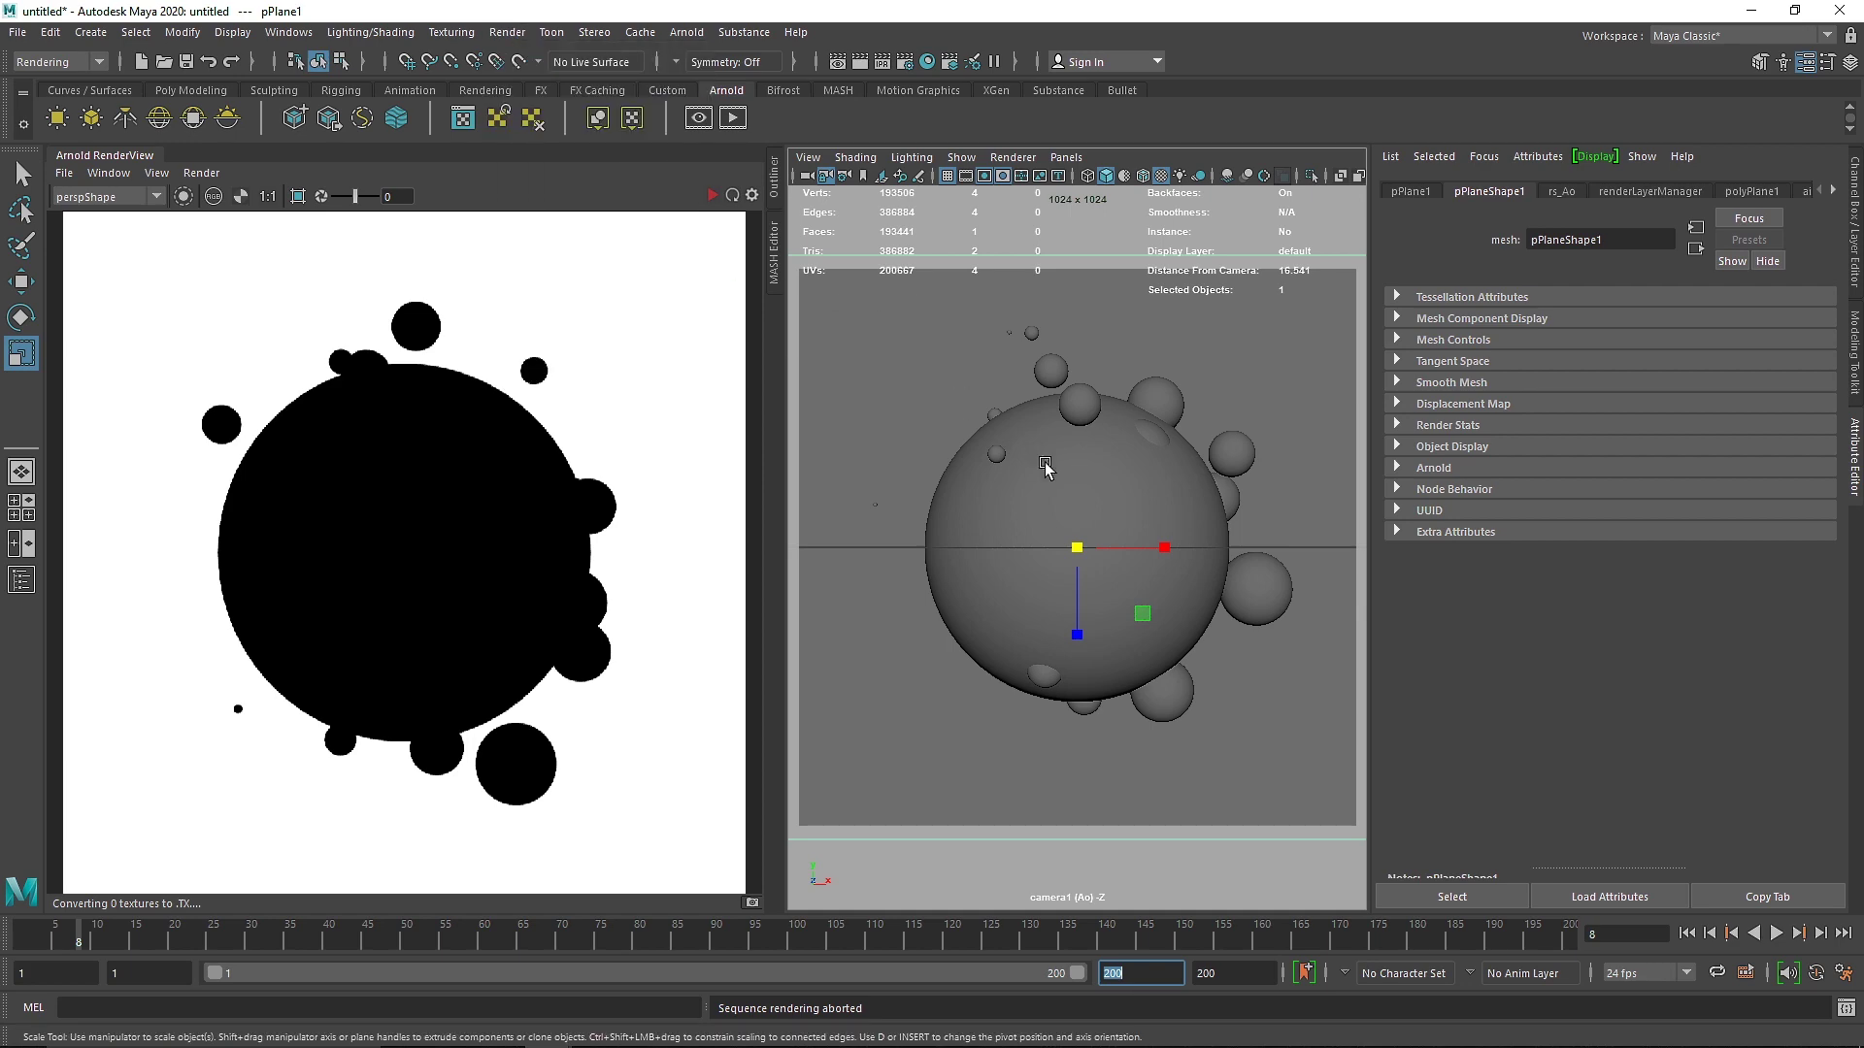
- Make the master layer the visible render layer instead of Ao in Render Setup, and start the interactive Arnold render
right_click_drag(1031, 456, 1031, 408)
left_click(950, 61)
left_click(1186, 502)
left_click(1192, 509)
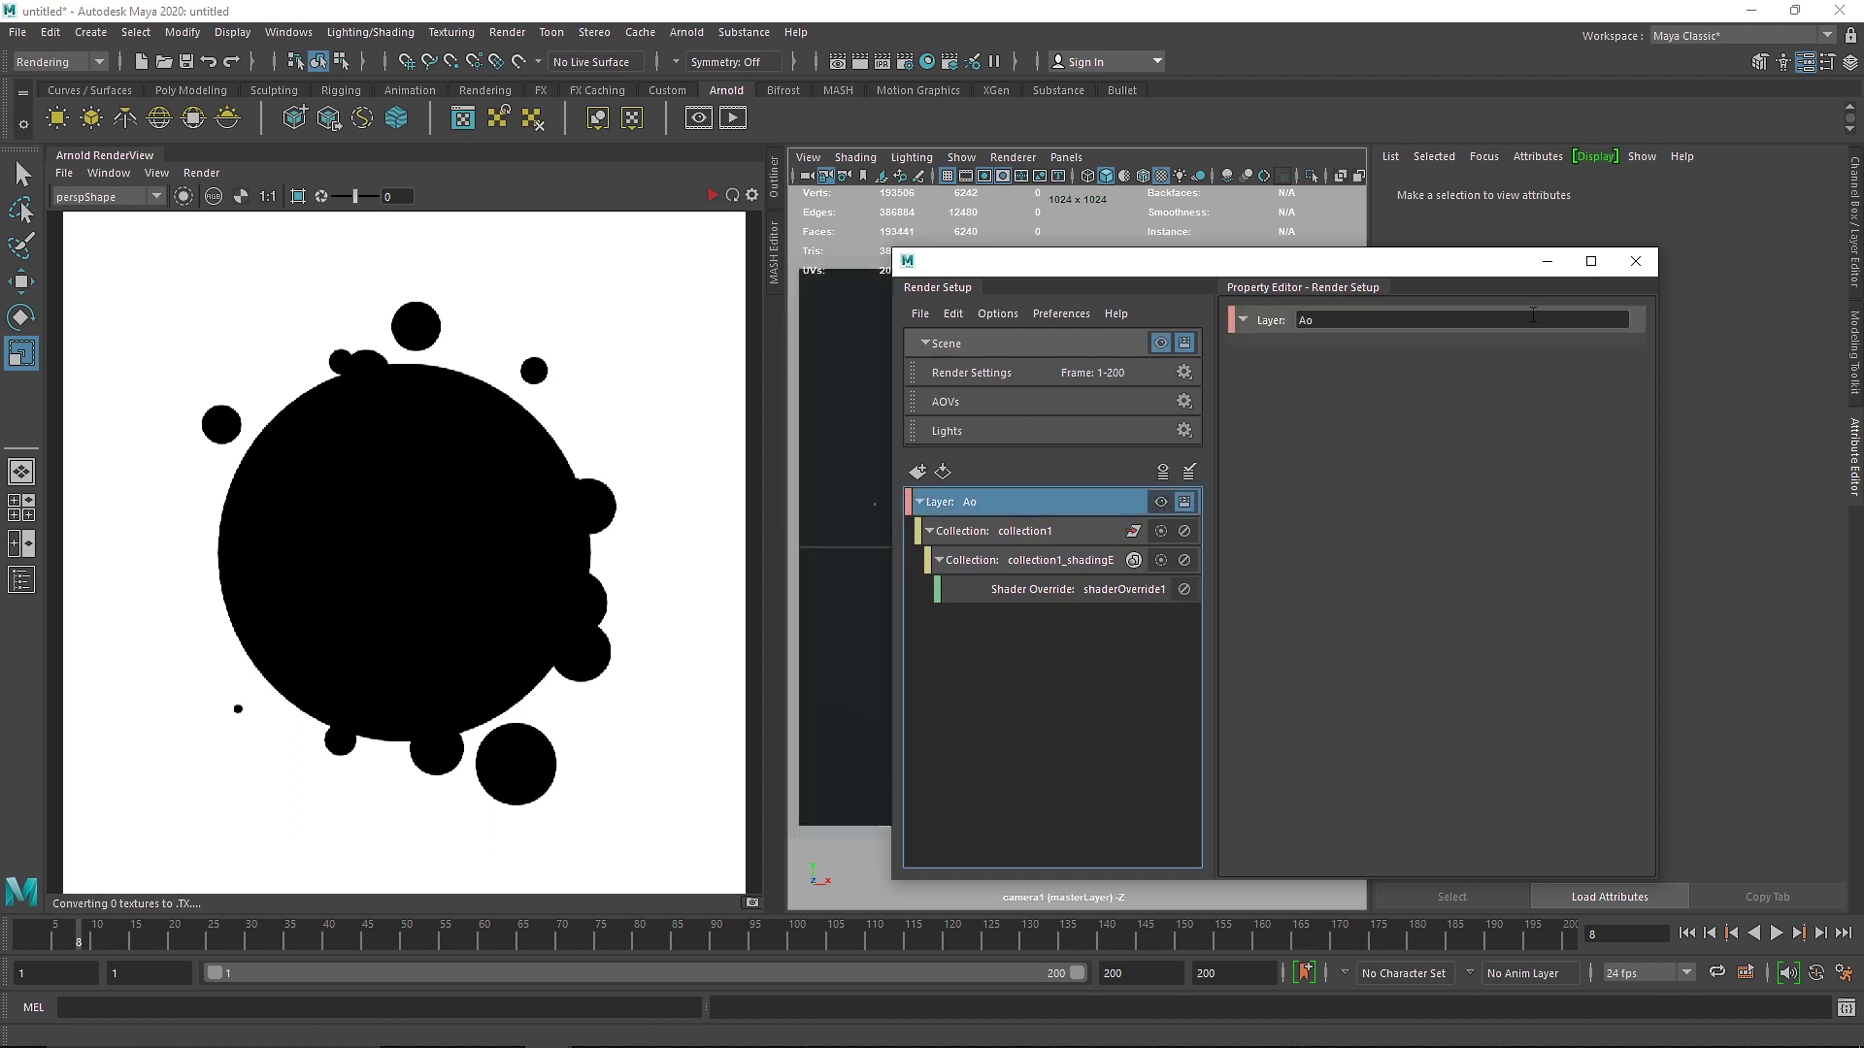
left_click(1636, 261)
left_click(713, 195)
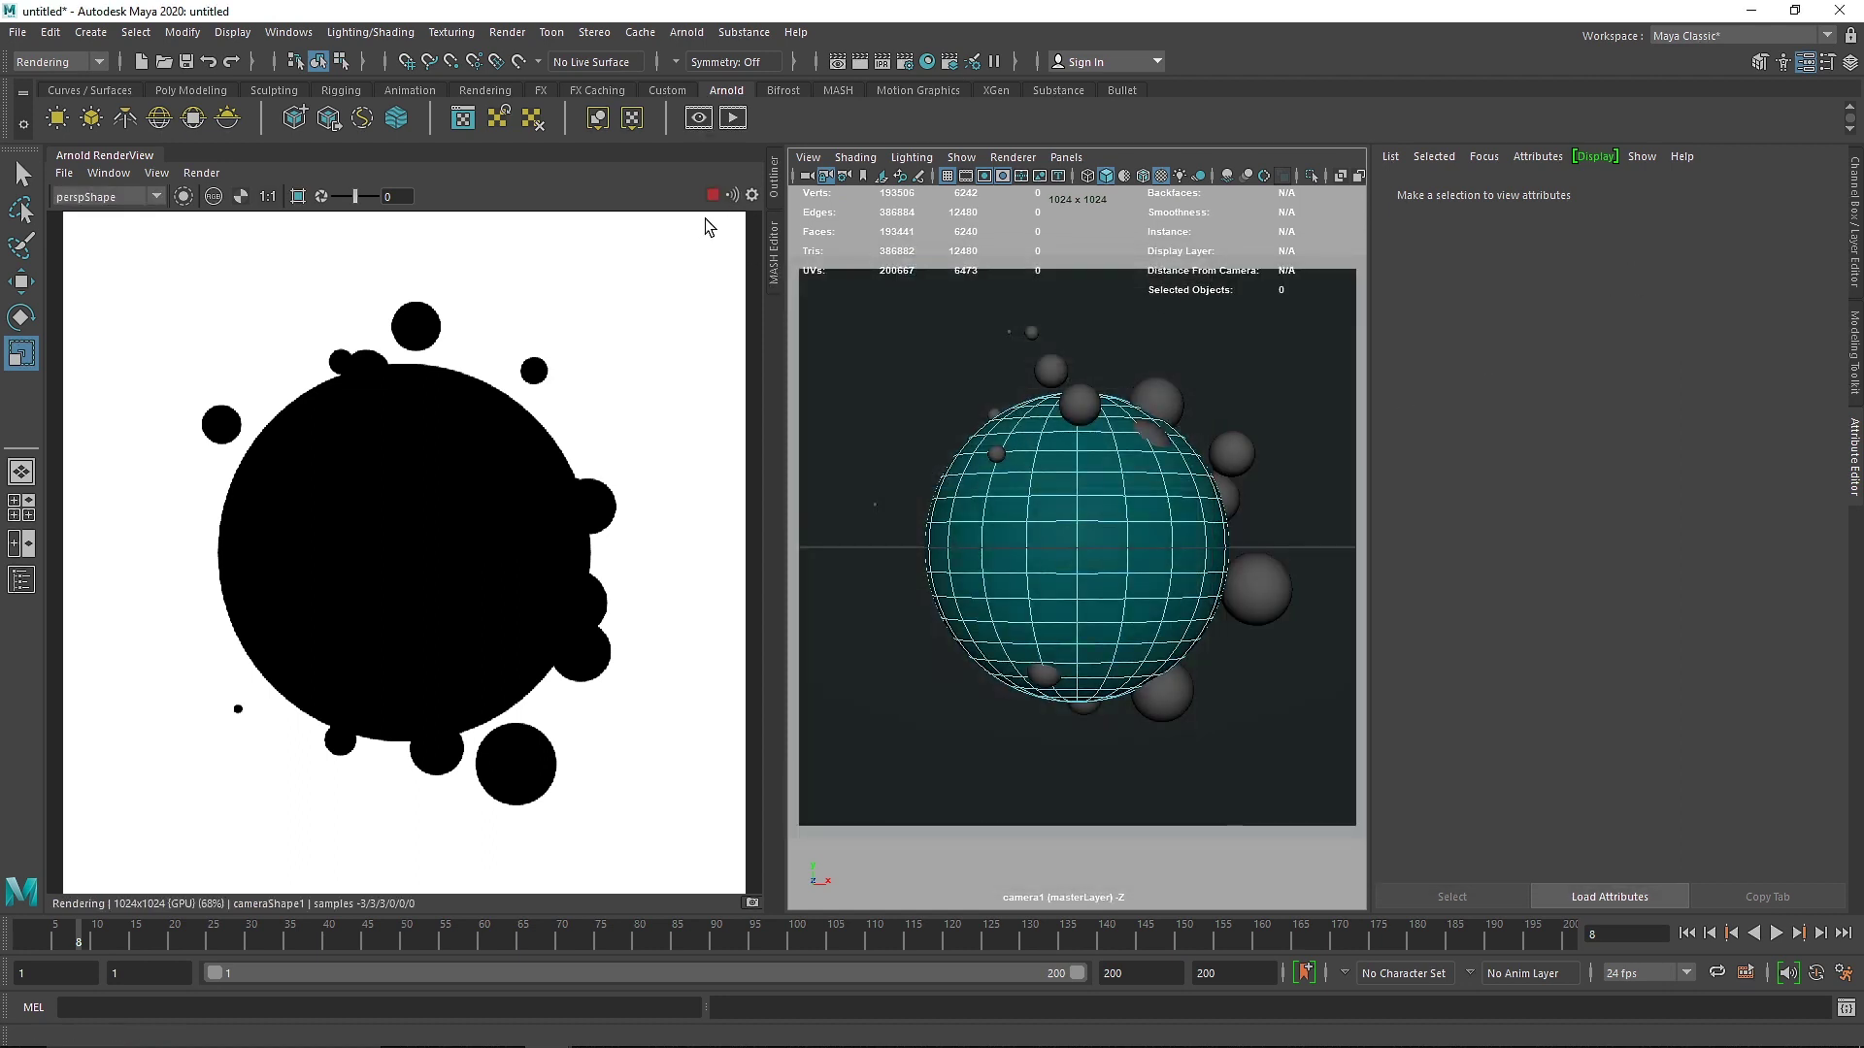
- Set the intensity of aiSkyDomeLight1 to 1, with the Outliner and MASH Editor collapsed again when done
left_click(774, 251)
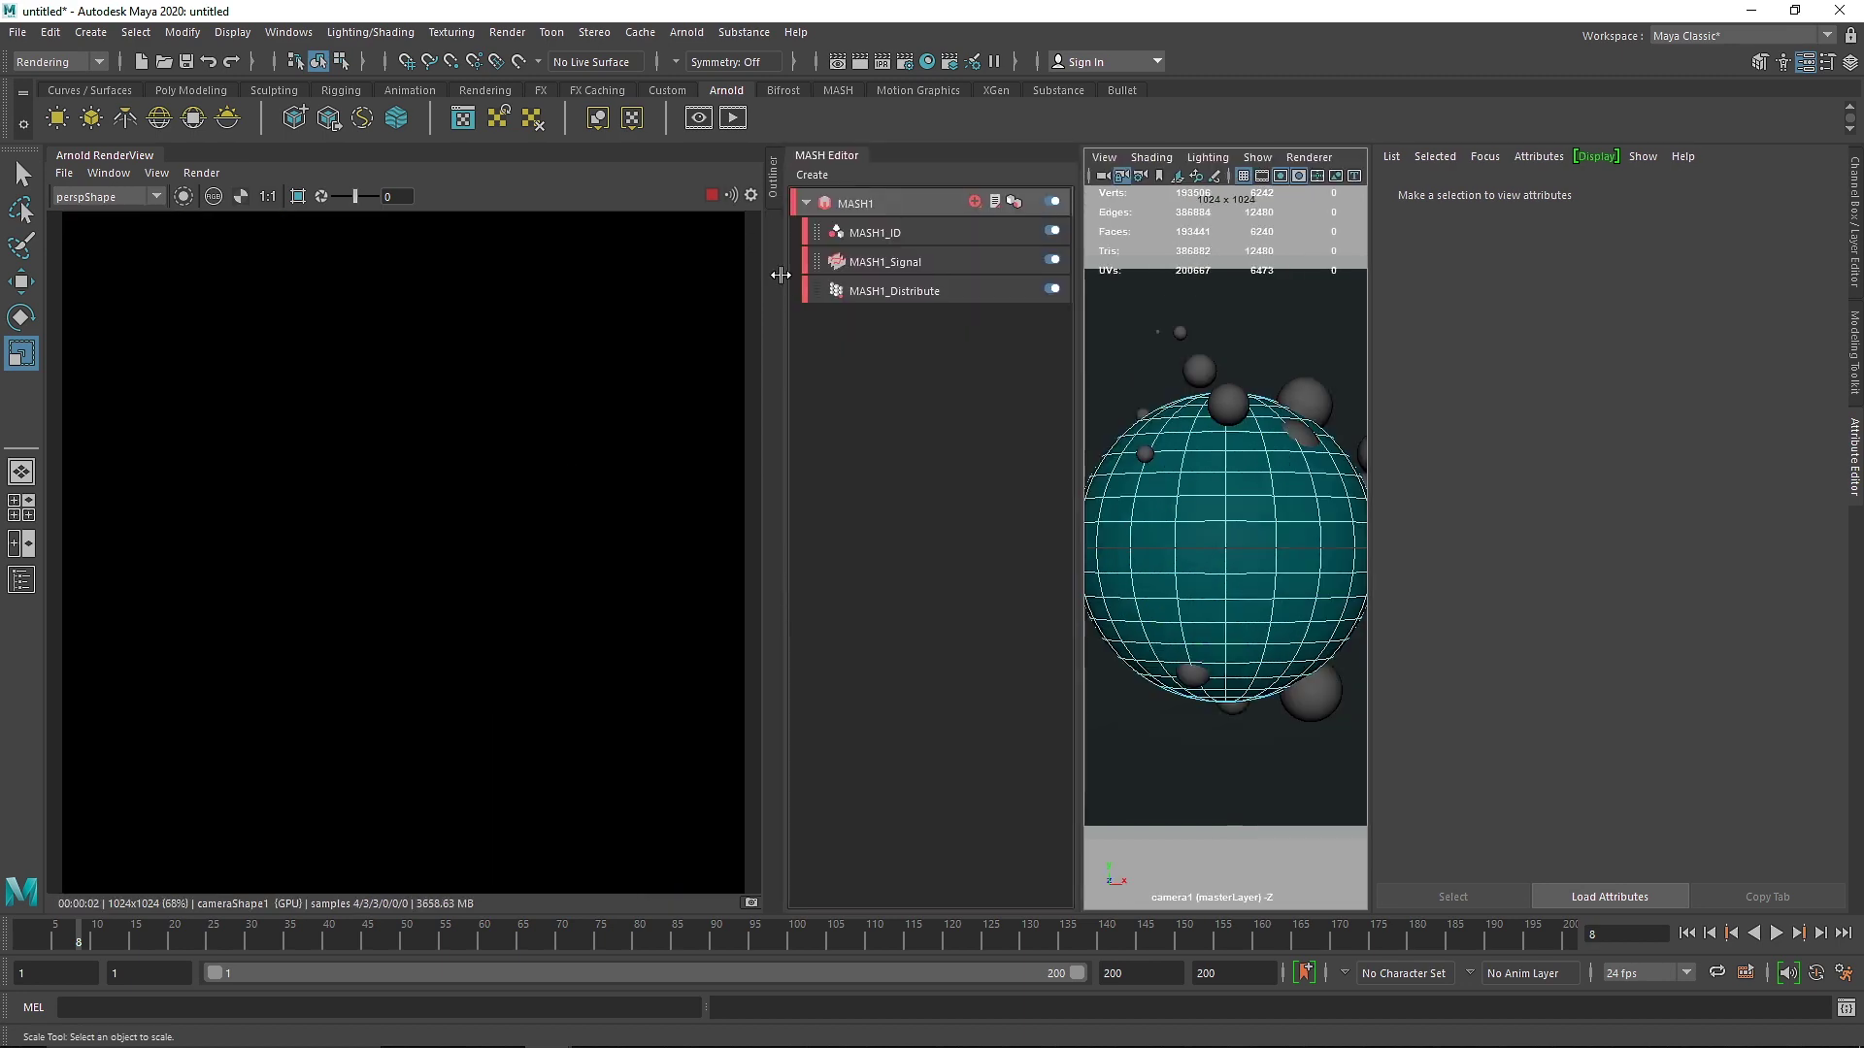
left_click(774, 193)
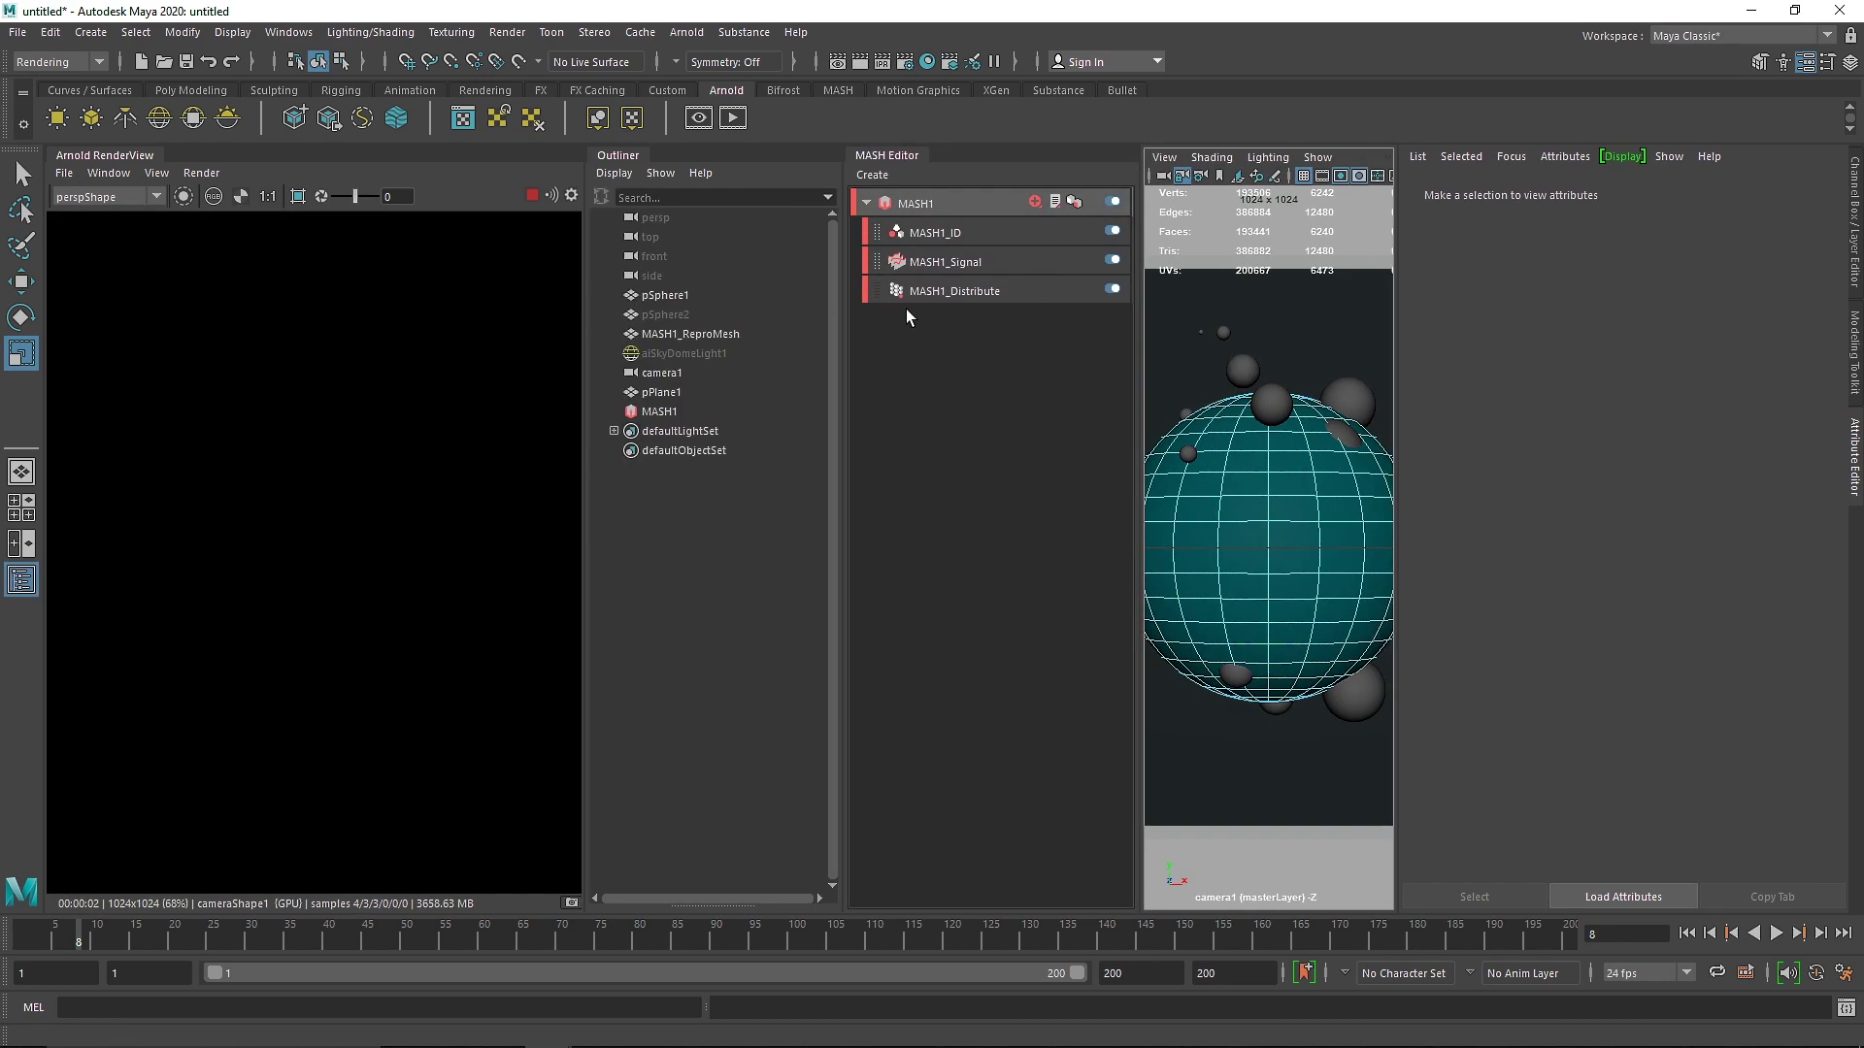
left_click(709, 353)
left_click(1592, 414)
type("1")
key("Return")
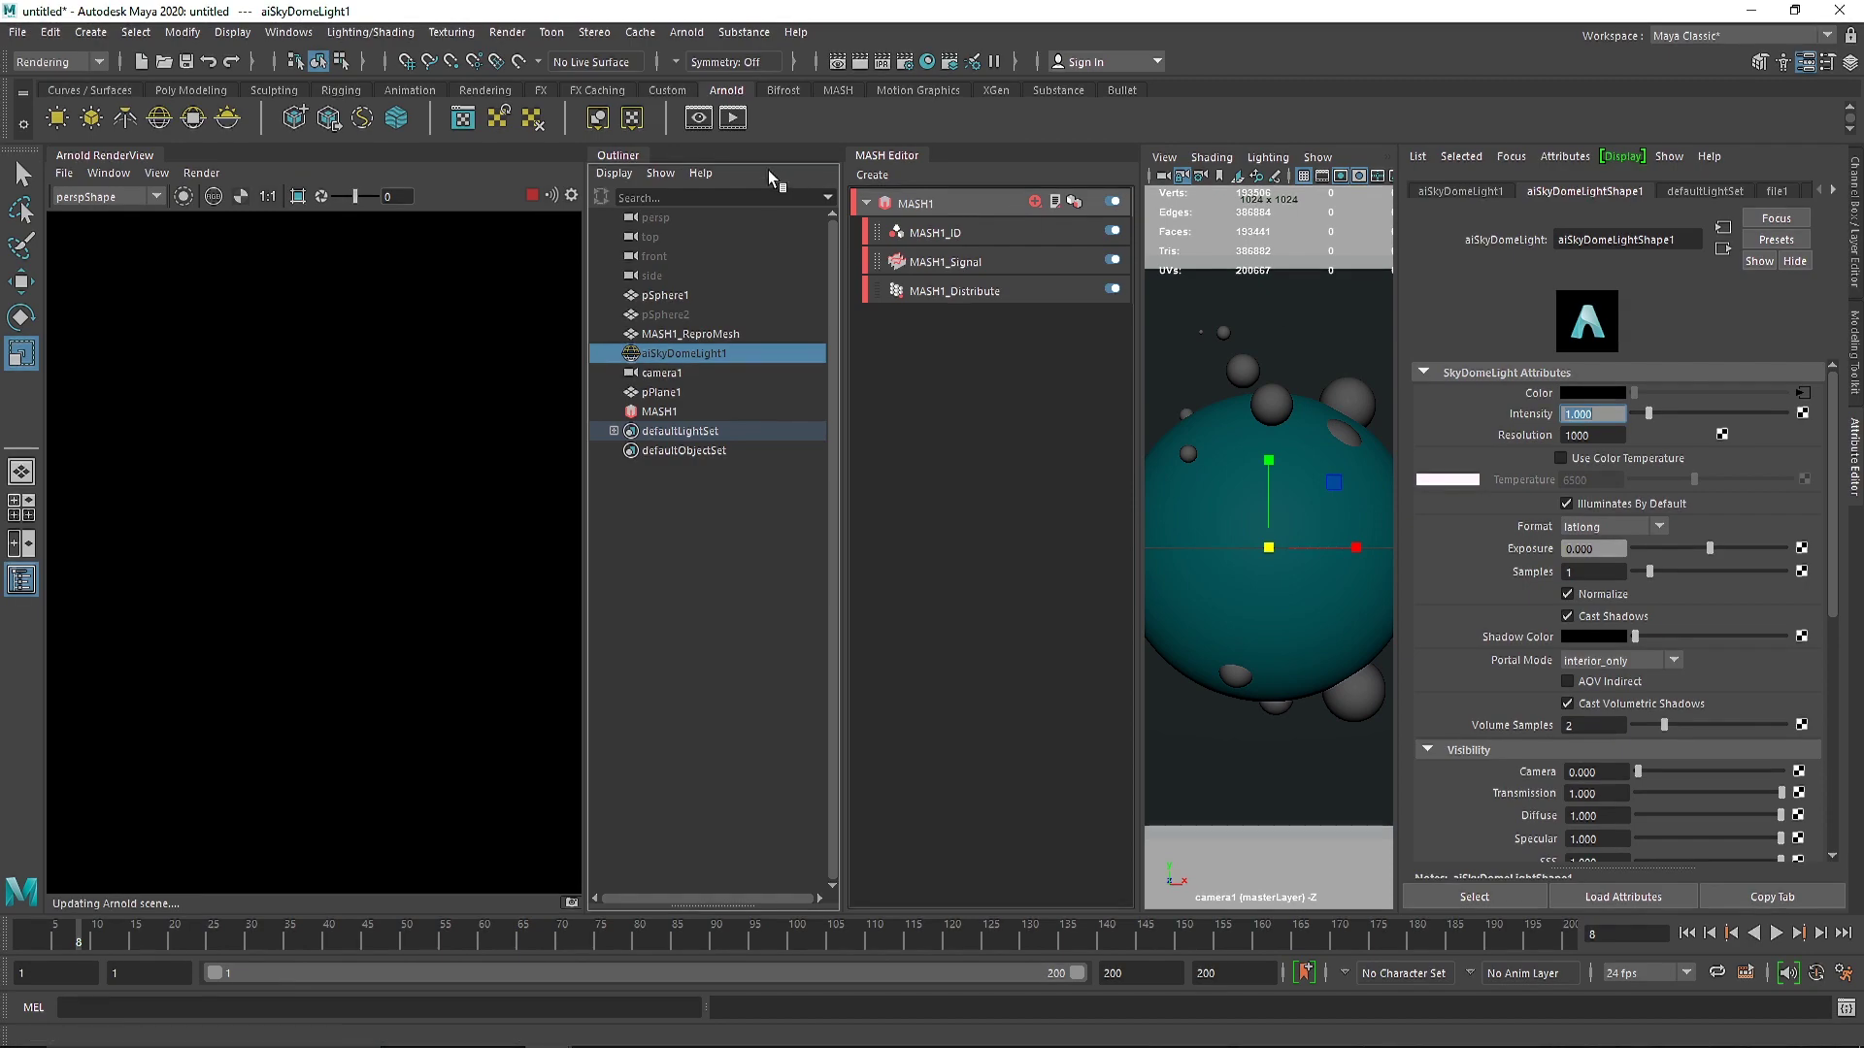
left_click(887, 155)
left_click(654, 154)
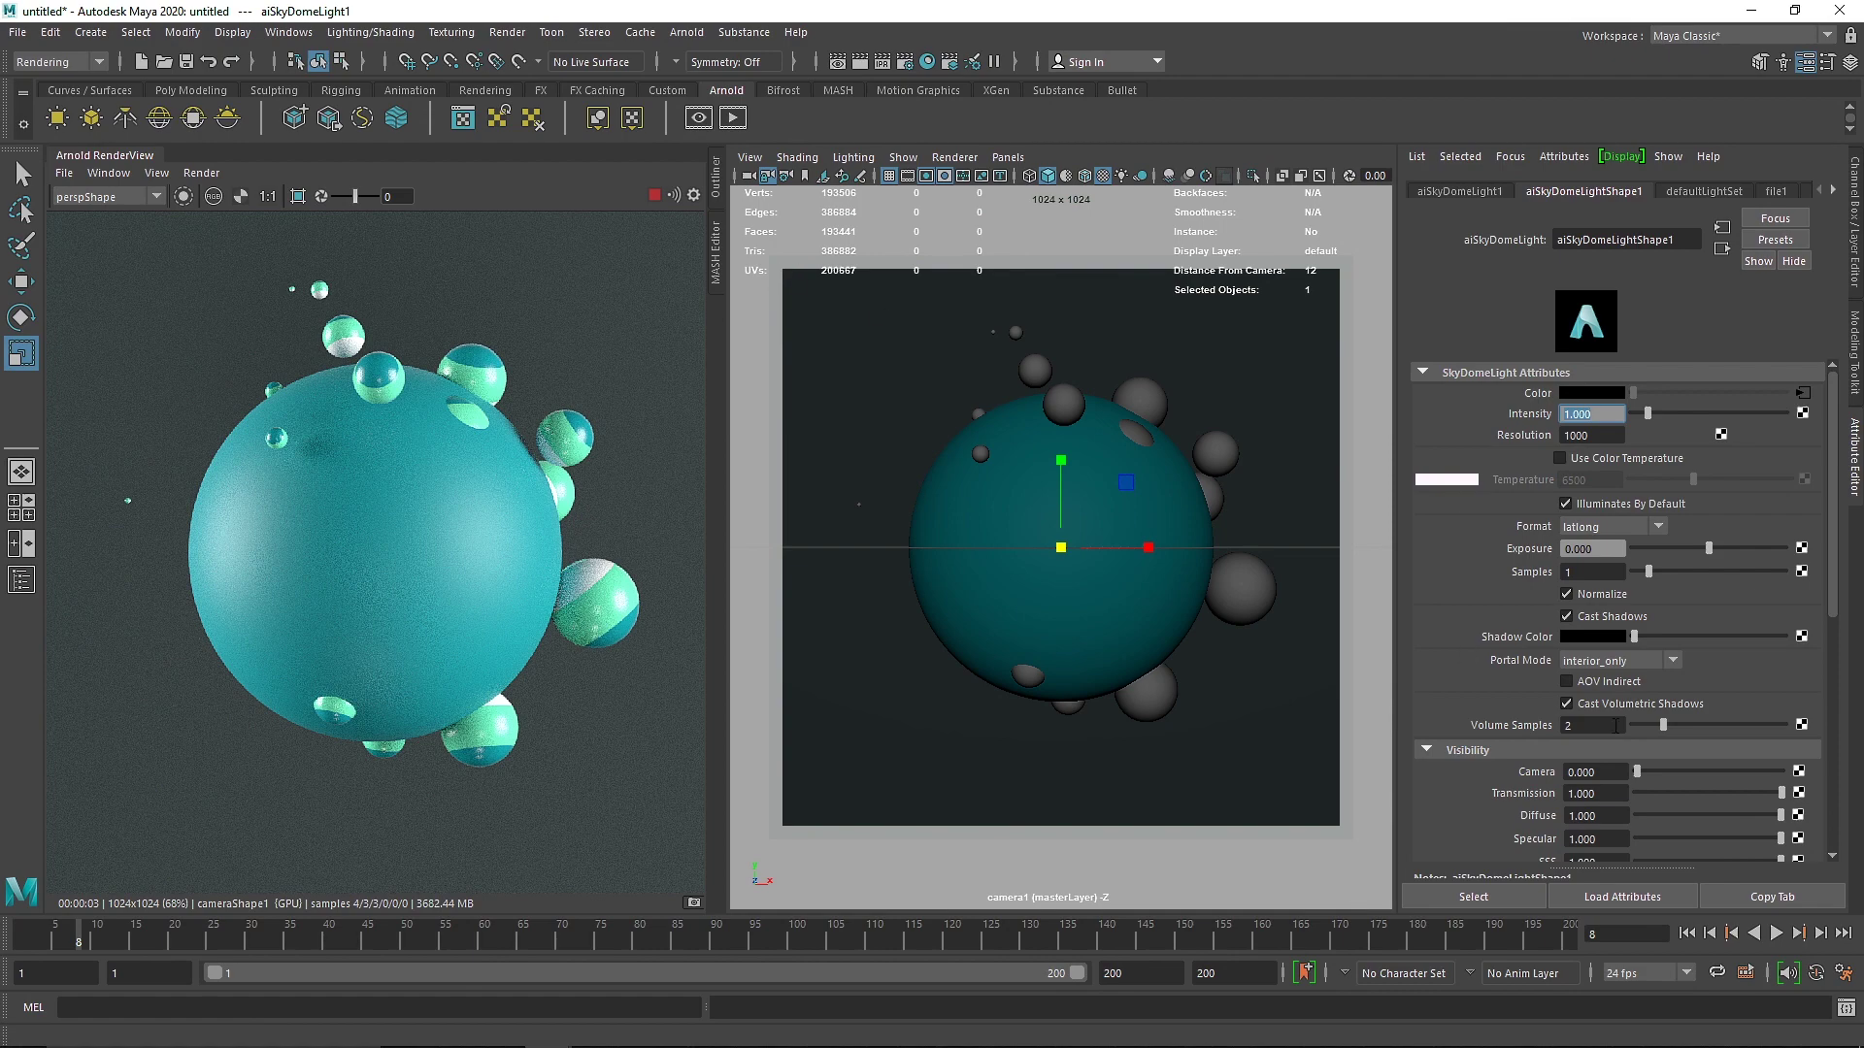
- Play back the sphere animation through camera1 with the interactive Arnold render running
key("alt+v")
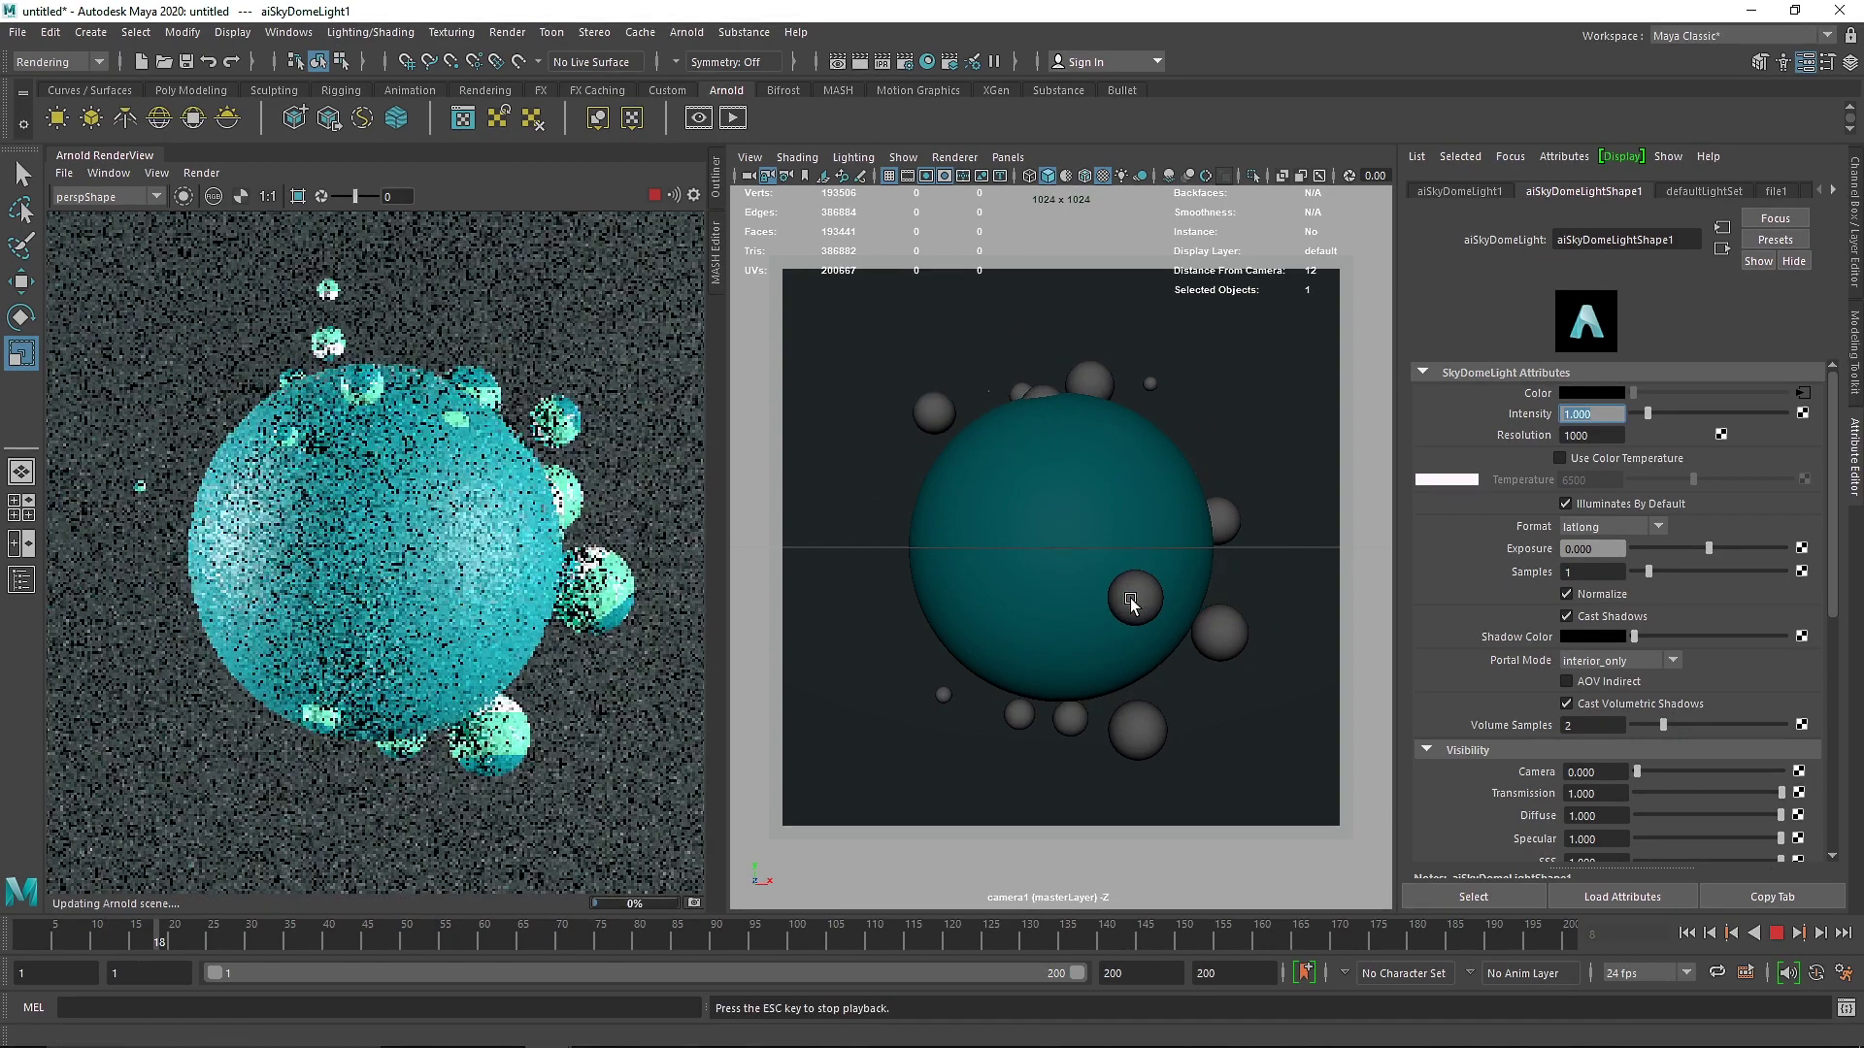